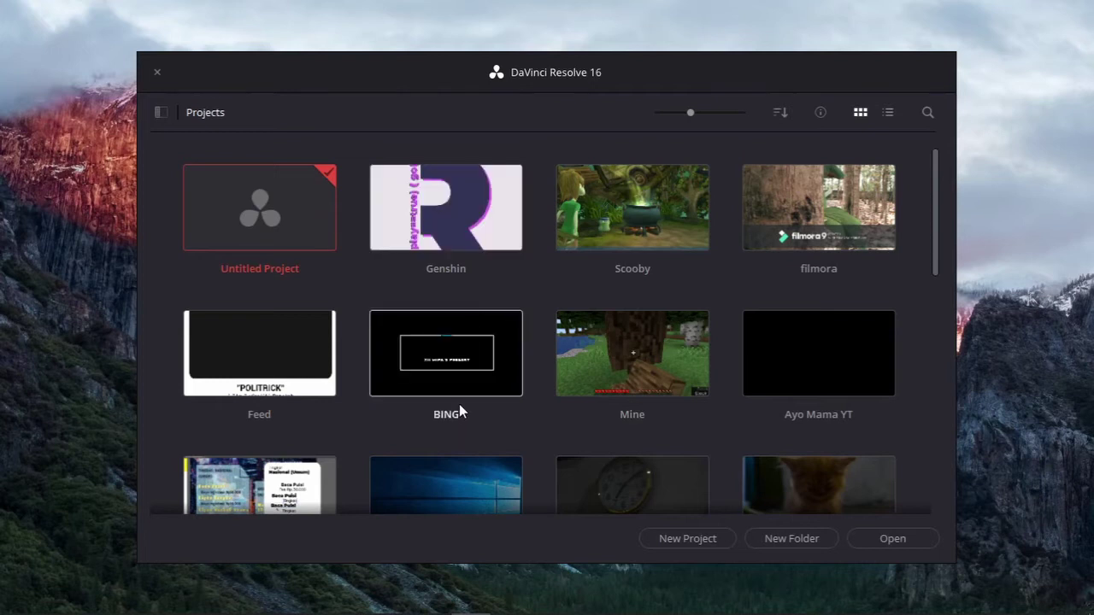
Step: Load Untitled Project from the Project Manager's project list
{"action": "scroll", "coordinate": [459, 403], "scroll_direction": "down", "scroll_amount": 5}
{"action": "scroll", "coordinate": [504, 364], "scroll_direction": "up", "scroll_amount": 10}
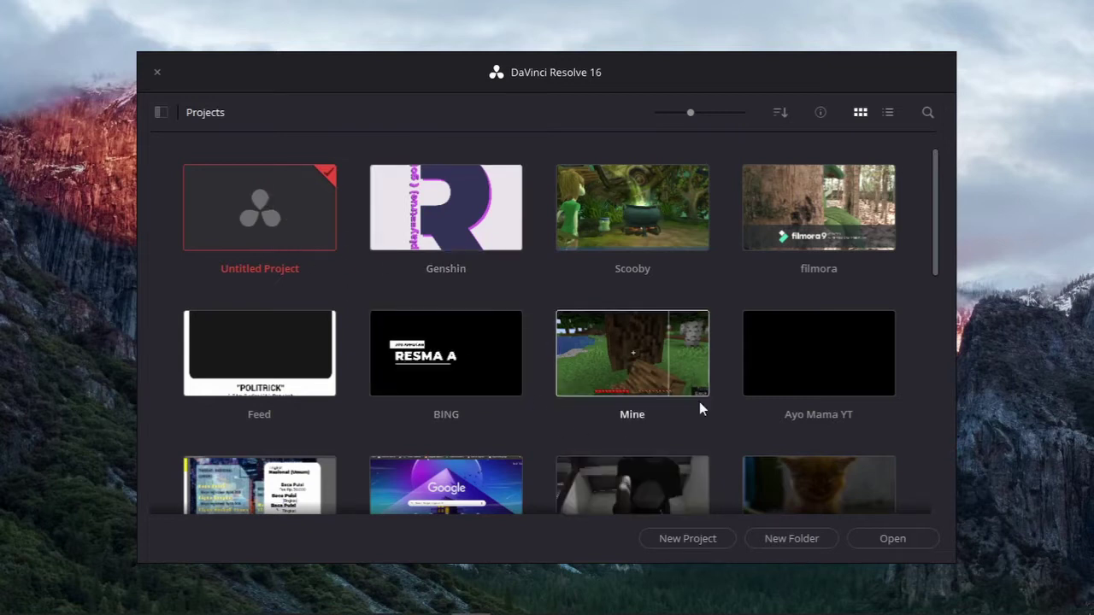
{"action": "double_click", "coordinate": [305, 233]}
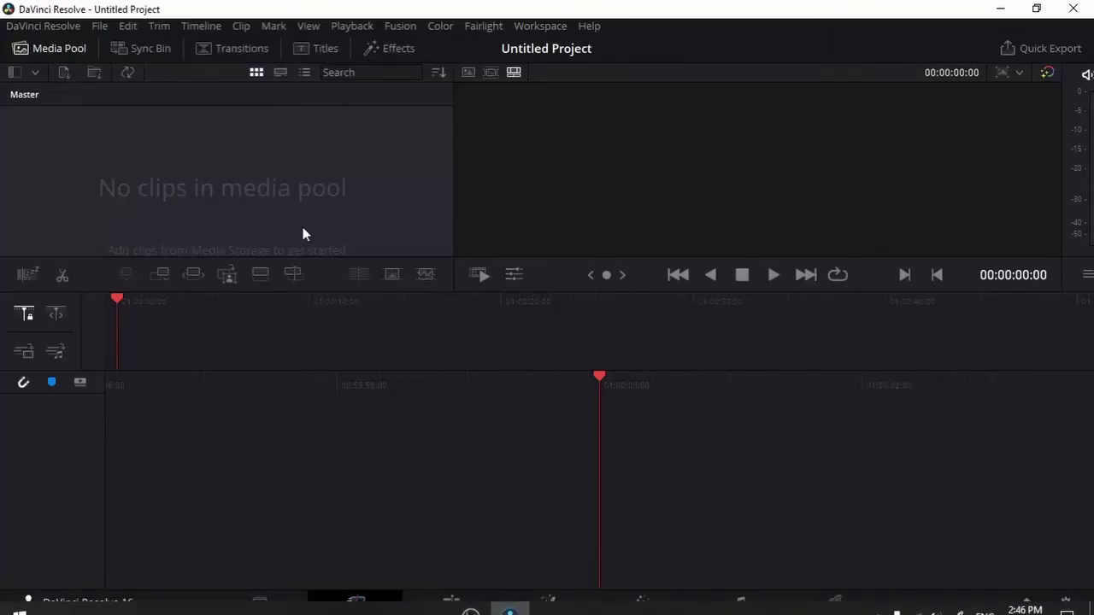
Step: Go to the Media page to see the storage drives and the empty media pool
{"action": "left_click", "coordinate": [256, 602]}
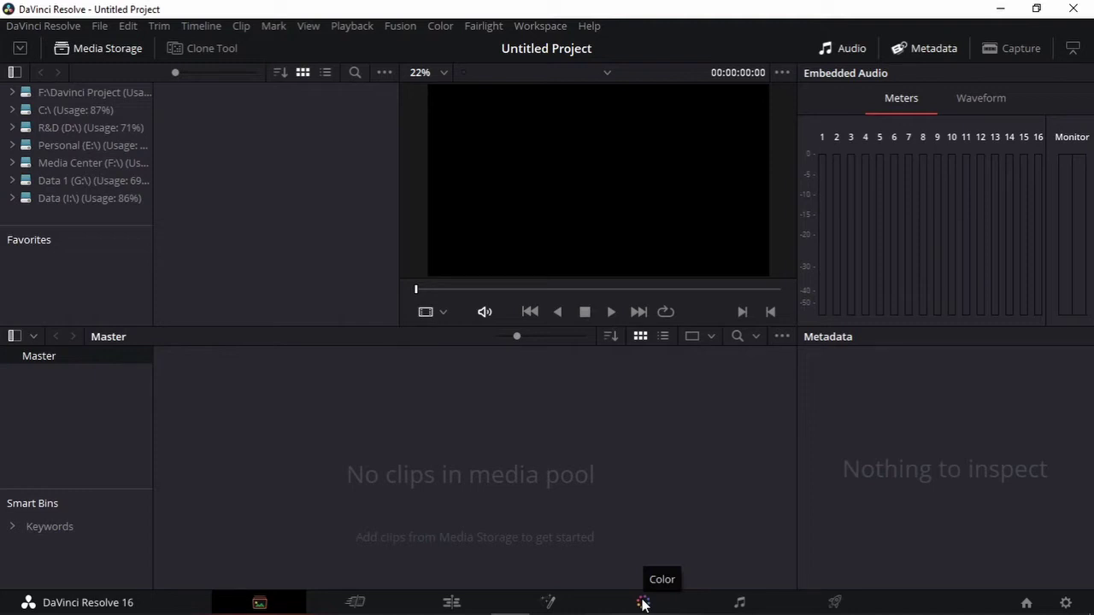
Step: Move through the bottom page bar and end on the Color page
{"action": "left_click", "coordinate": [642, 602]}
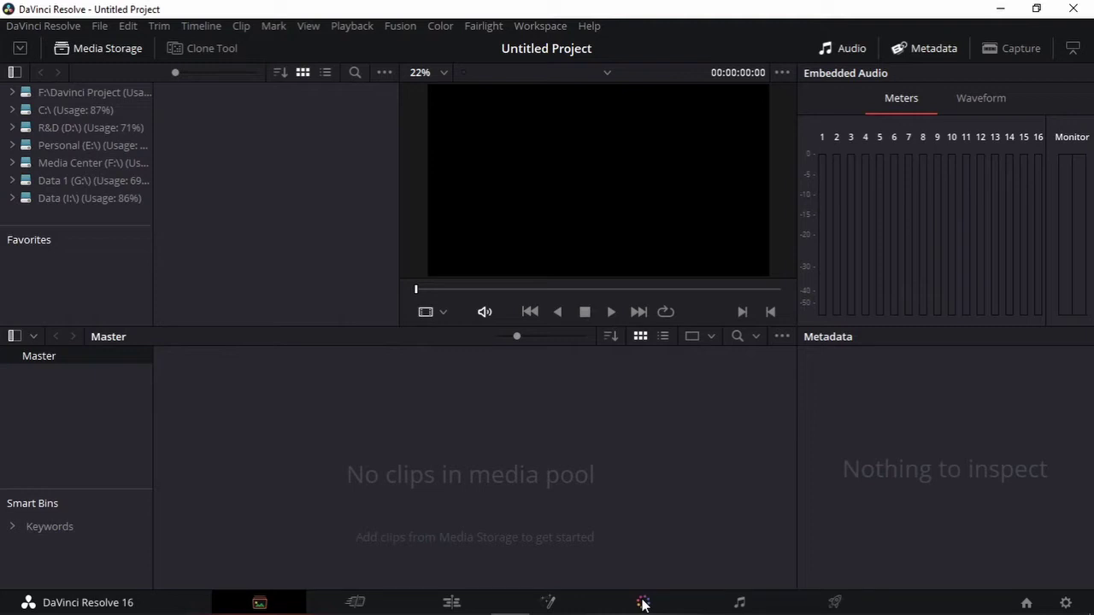
{"action": "left_click", "coordinate": [354, 603]}
{"action": "left_click", "coordinate": [267, 604]}
{"action": "left_click", "coordinate": [647, 599]}
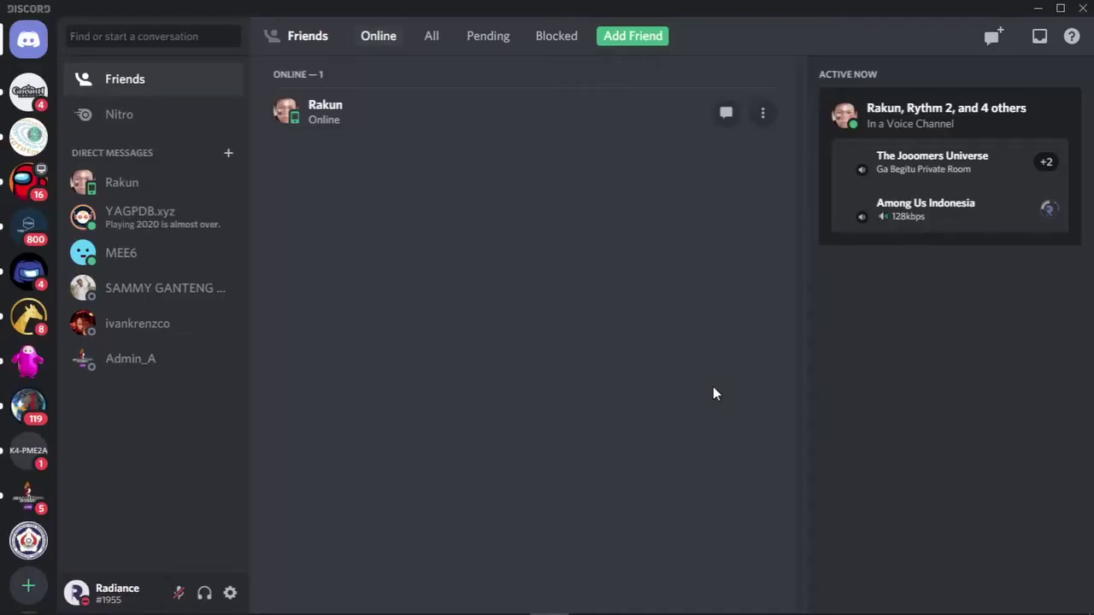
Step: Close the Discord window covering Resolve and switch to the Edit page
{"action": "left_click", "coordinate": [1039, 16]}
{"action": "left_click", "coordinate": [551, 598]}
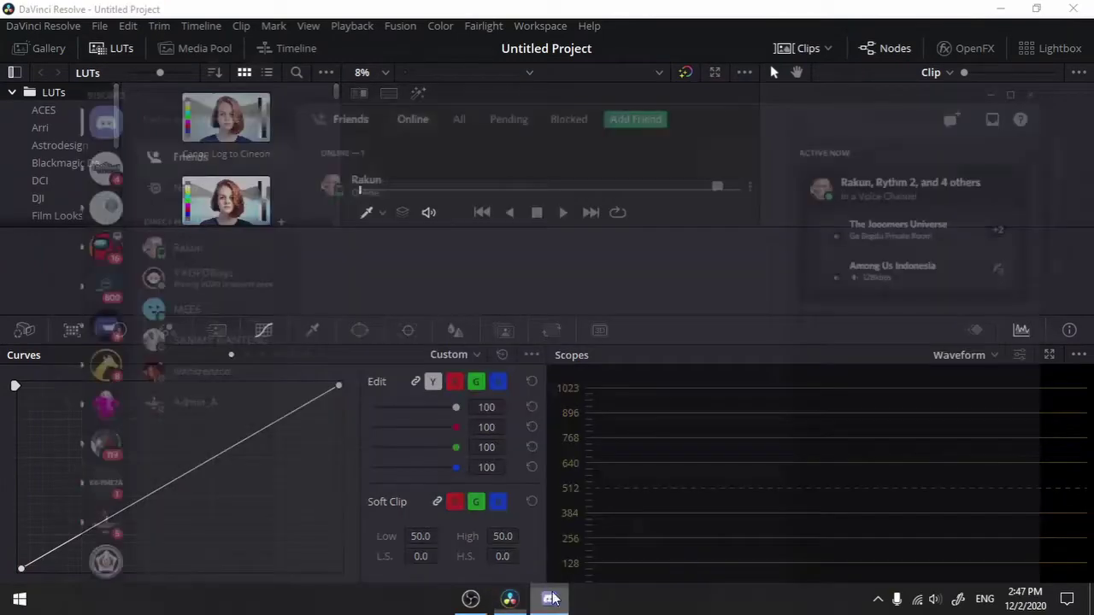
{"action": "left_click", "coordinate": [1083, 8]}
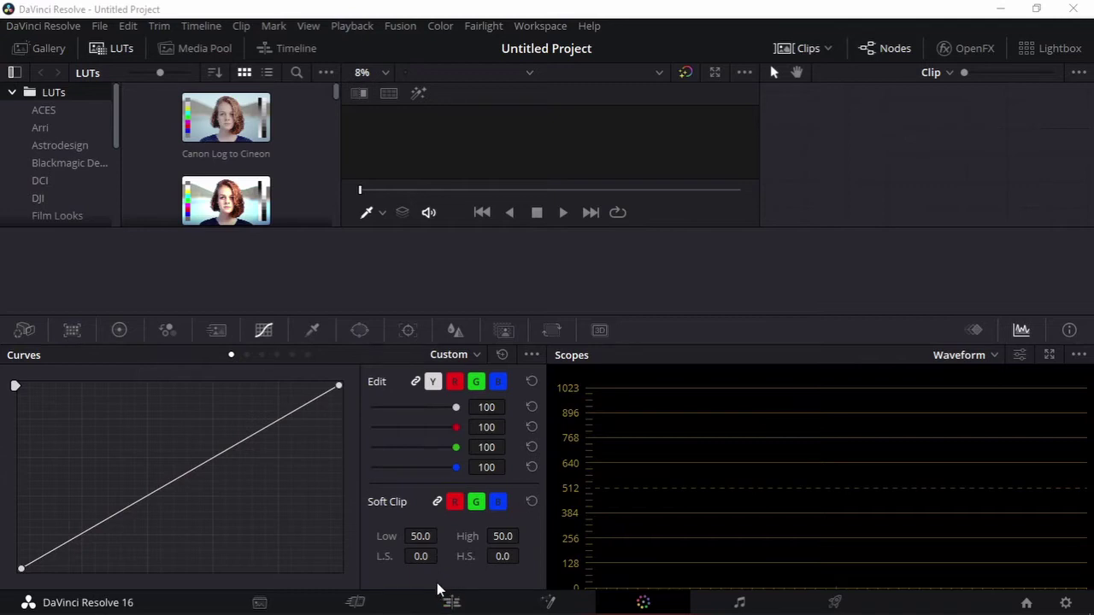
{"action": "left_click", "coordinate": [450, 601]}
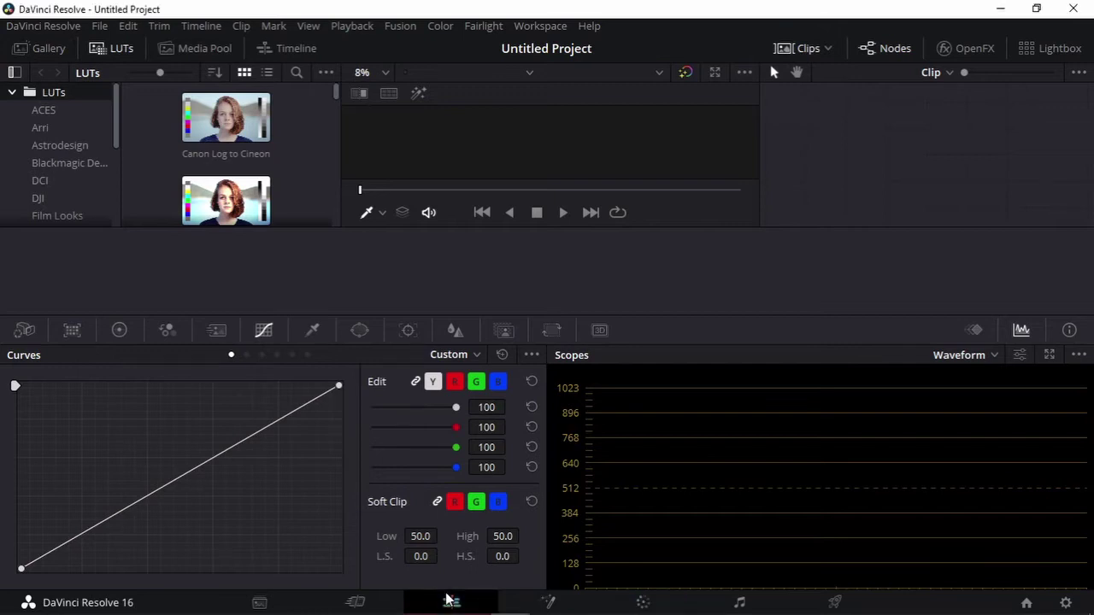
Step: Return to the Media page, where the storage drives and empty media pool are shown
{"action": "left_click", "coordinate": [259, 604]}
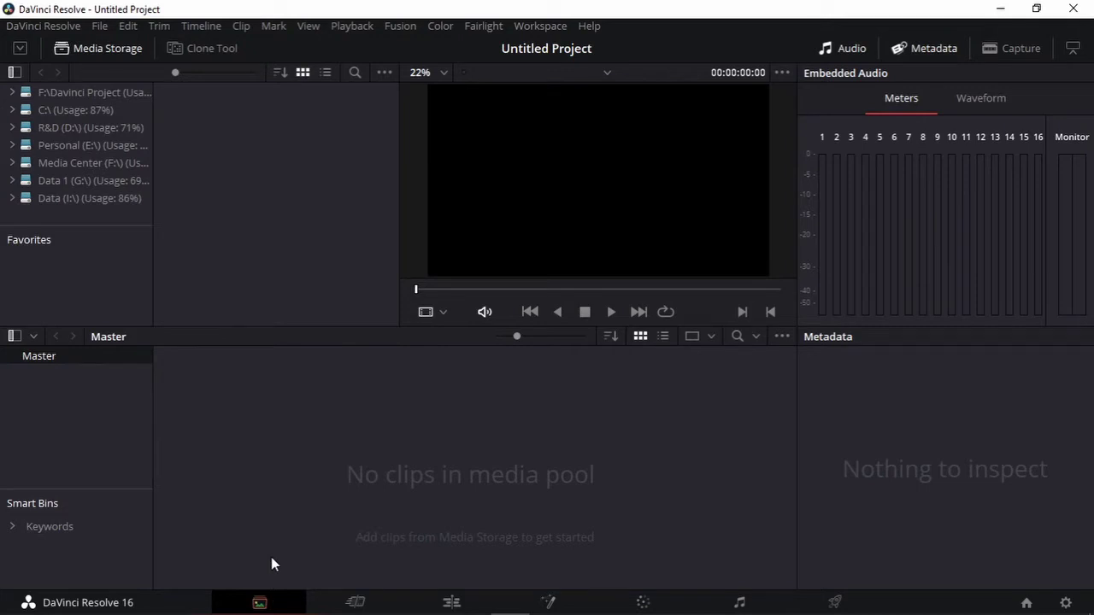
Step: Switch to the Cut page, with its empty media pool and timeline
{"action": "left_click", "coordinate": [359, 601]}
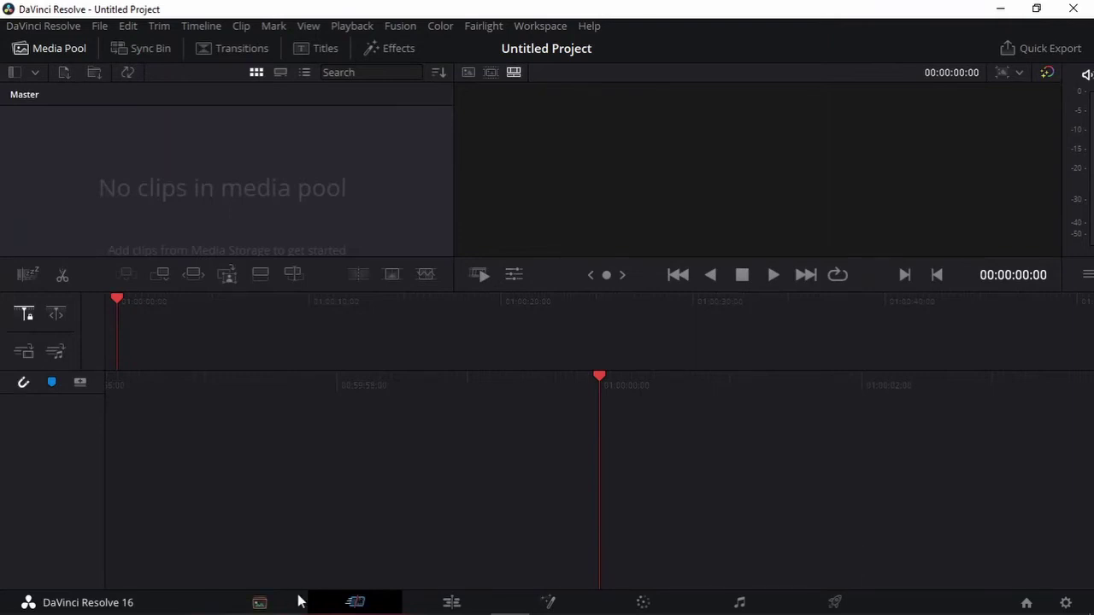
{"action": "left_click", "coordinate": [290, 598]}
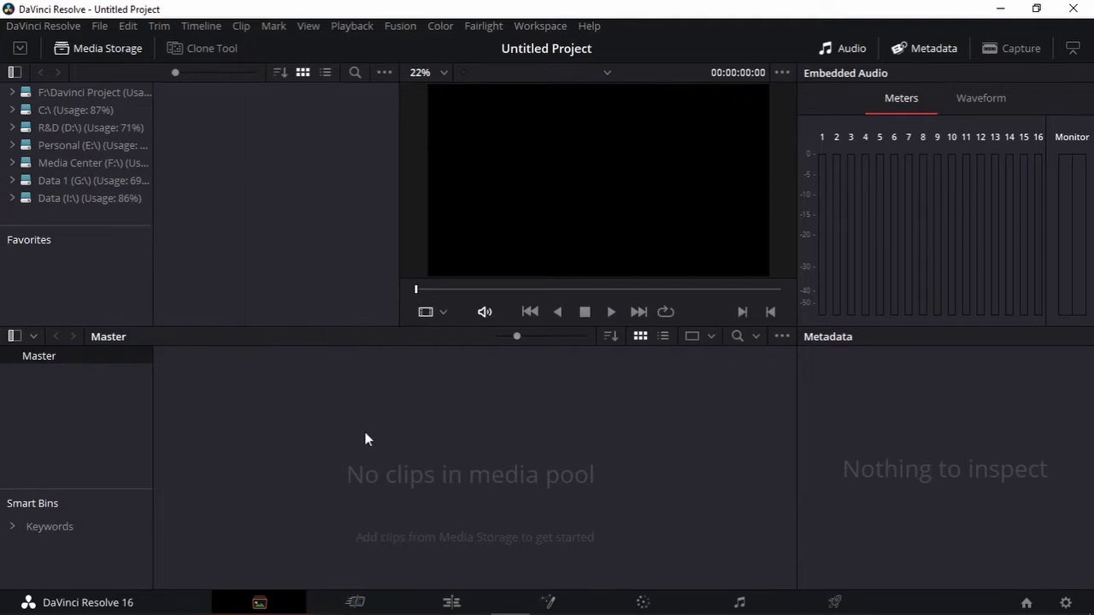
{"action": "left_click", "coordinate": [372, 602]}
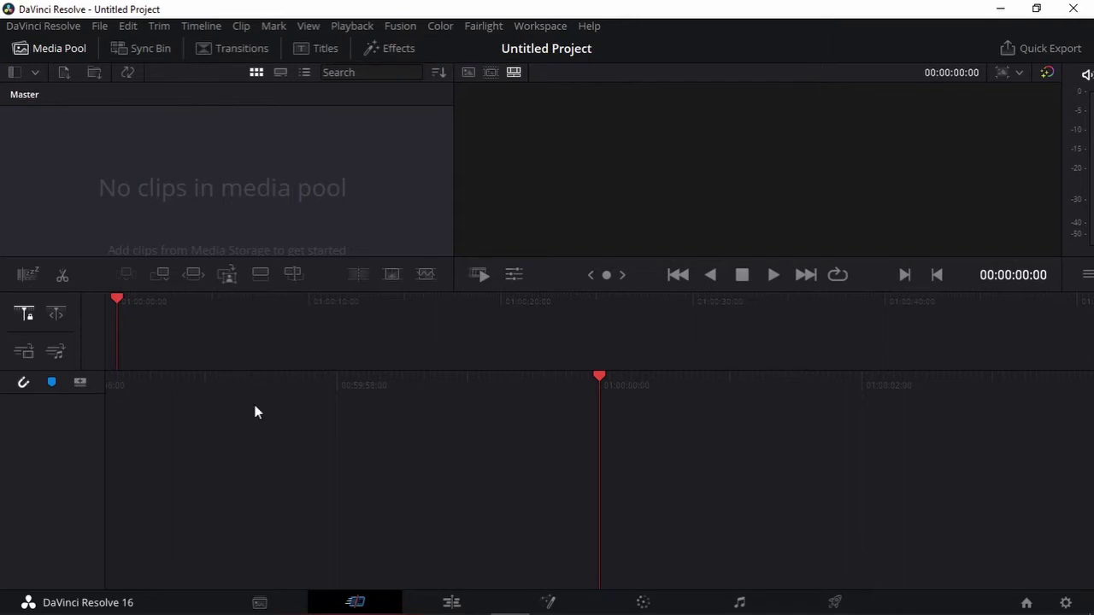
Step: On the Edit page, toggle the Effects Library and show the empty Media Pool
{"action": "left_click", "coordinate": [452, 604]}
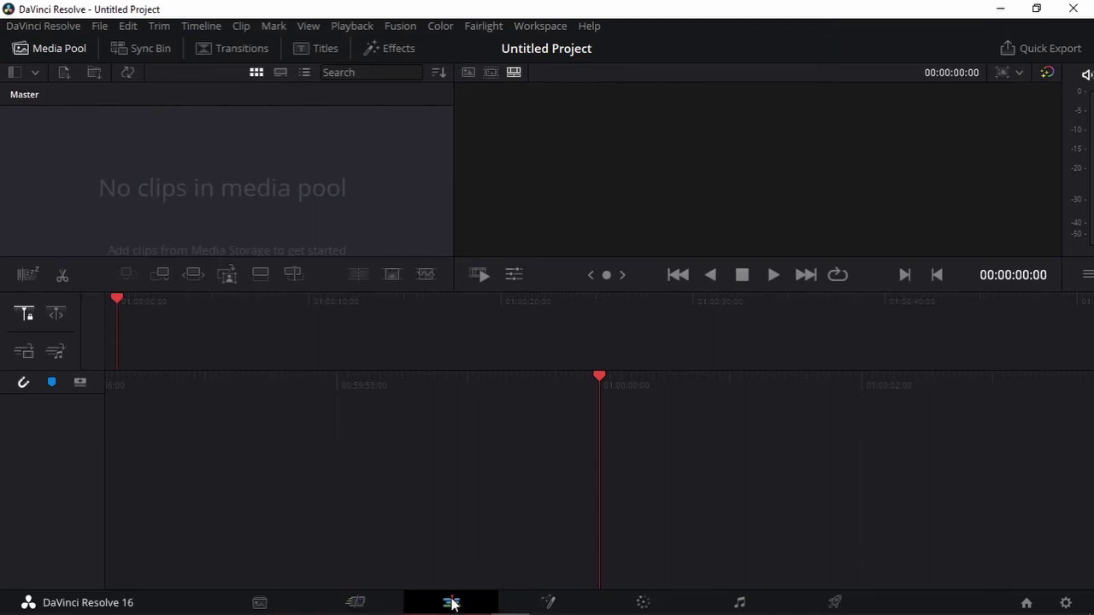
{"action": "left_click", "coordinate": [185, 57]}
{"action": "left_click", "coordinate": [184, 57]}
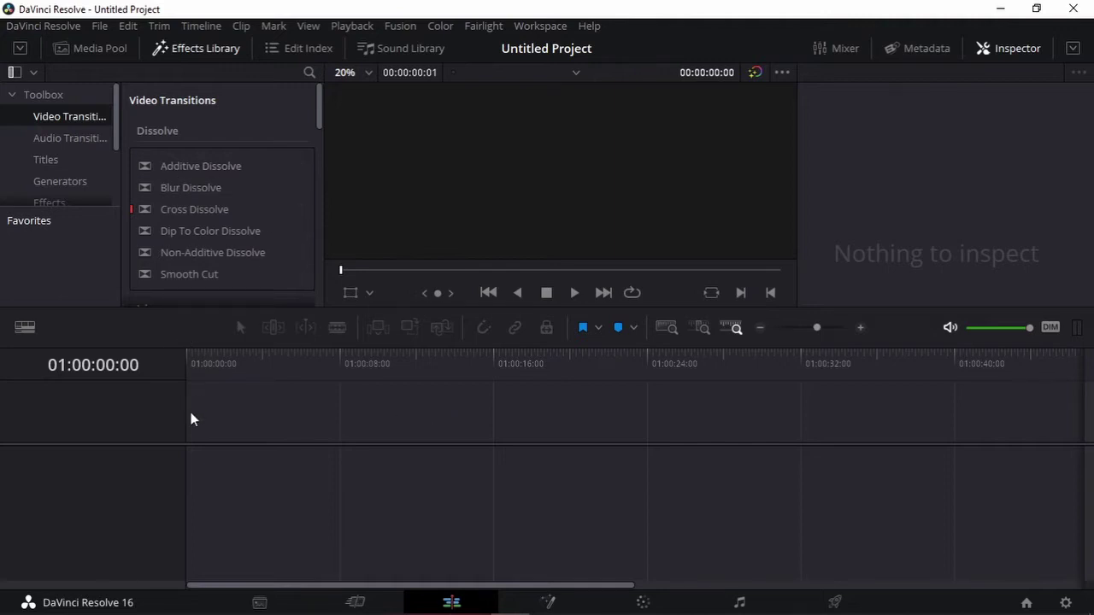
{"action": "left_click", "coordinate": [90, 48]}
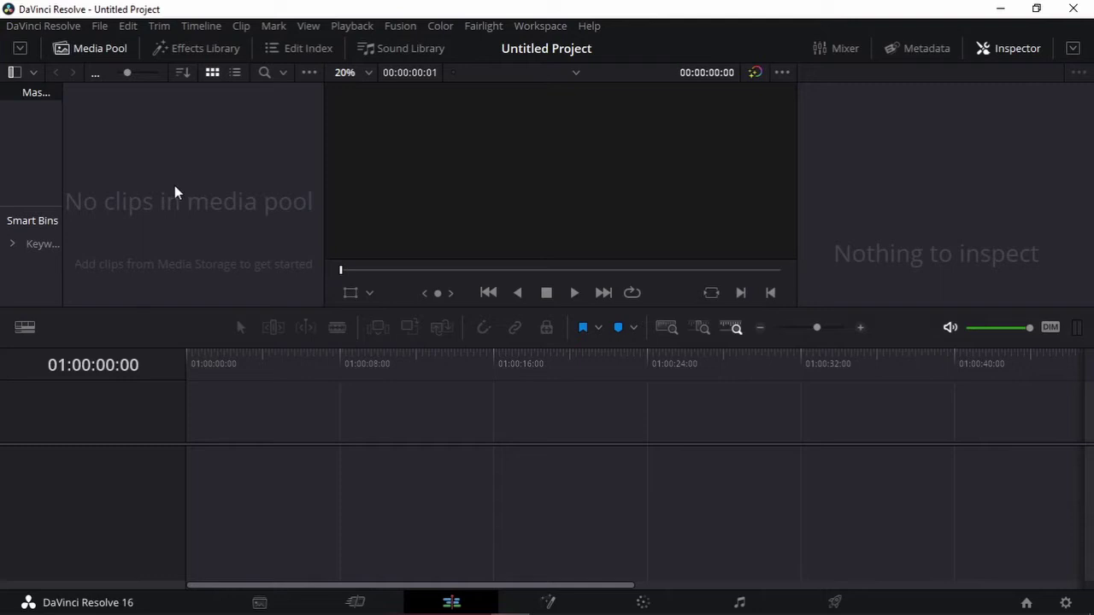
Step: Browse the Effects Library, Edit Index, Sound Library and Timeline View Options panels
{"action": "left_click", "coordinate": [196, 54]}
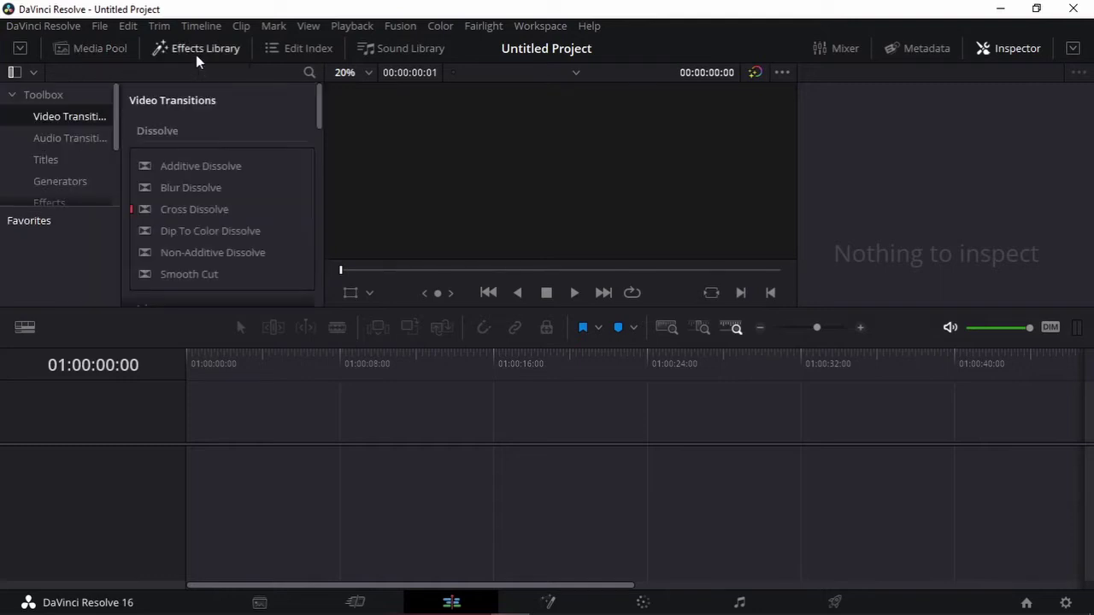
{"action": "scroll", "coordinate": [81, 170], "scroll_direction": "down", "scroll_amount": 3}
{"action": "scroll", "coordinate": [82, 170], "scroll_direction": "up", "scroll_amount": 3}
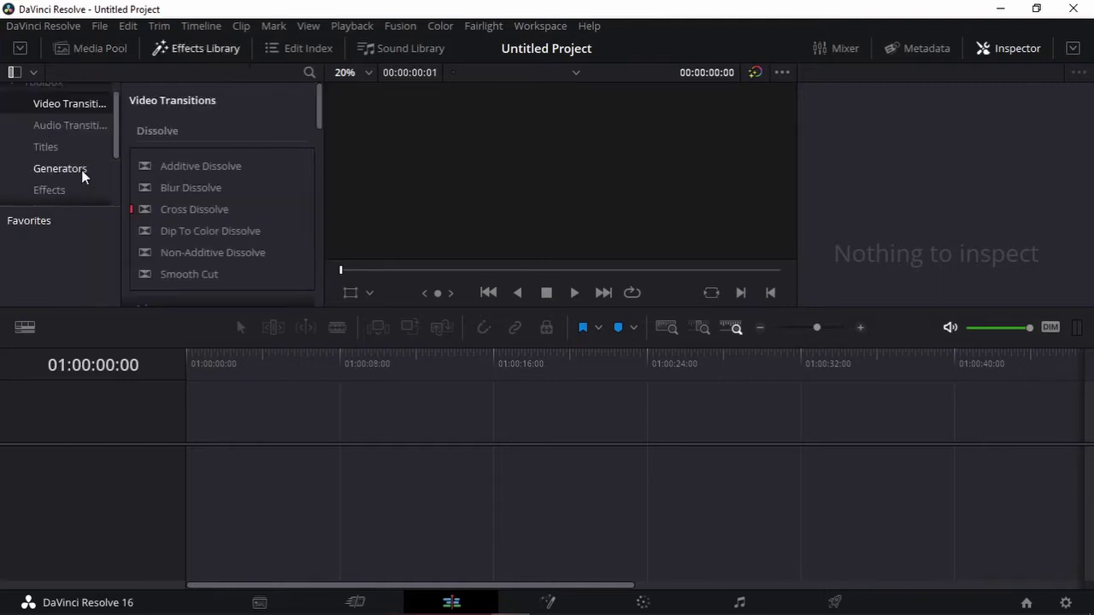
{"action": "left_click", "coordinate": [298, 50]}
{"action": "left_click", "coordinate": [205, 48]}
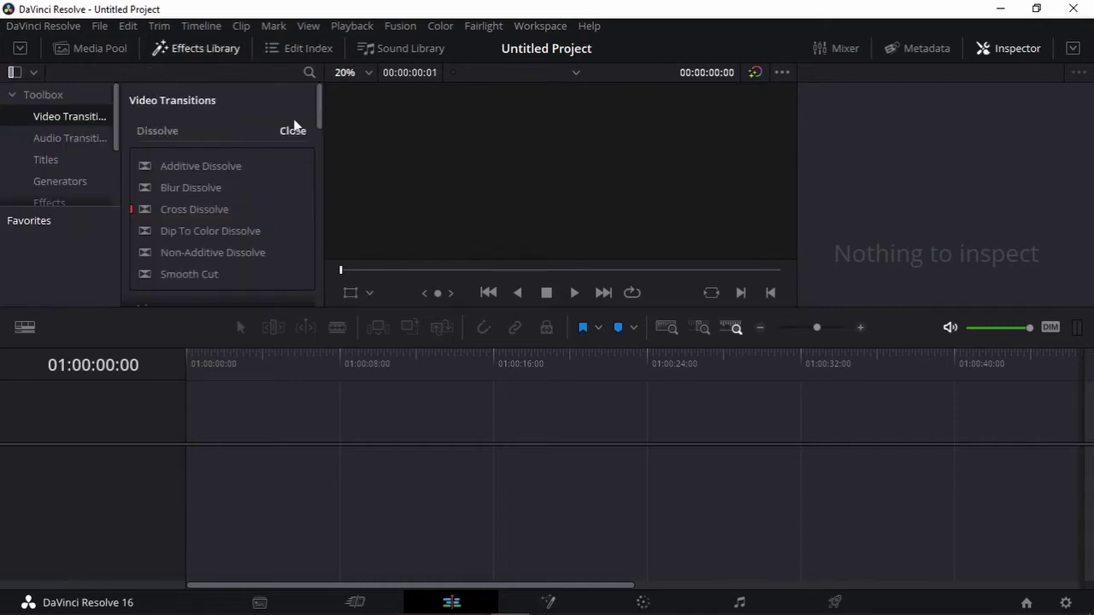
{"action": "left_click", "coordinate": [400, 51]}
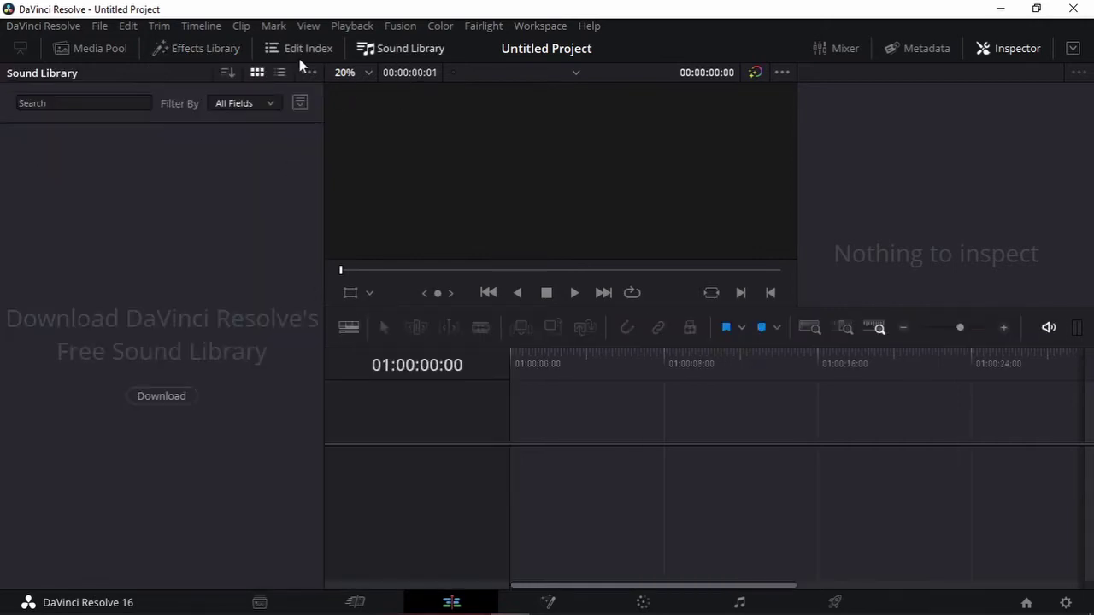
{"action": "left_click", "coordinate": [218, 53]}
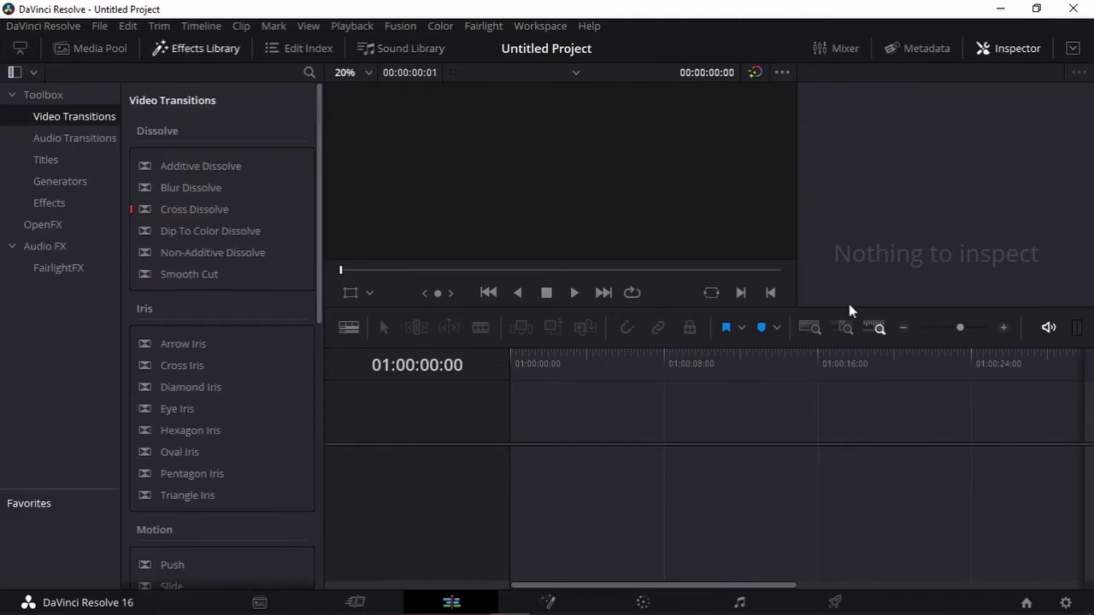
{"action": "left_click", "coordinate": [350, 330]}
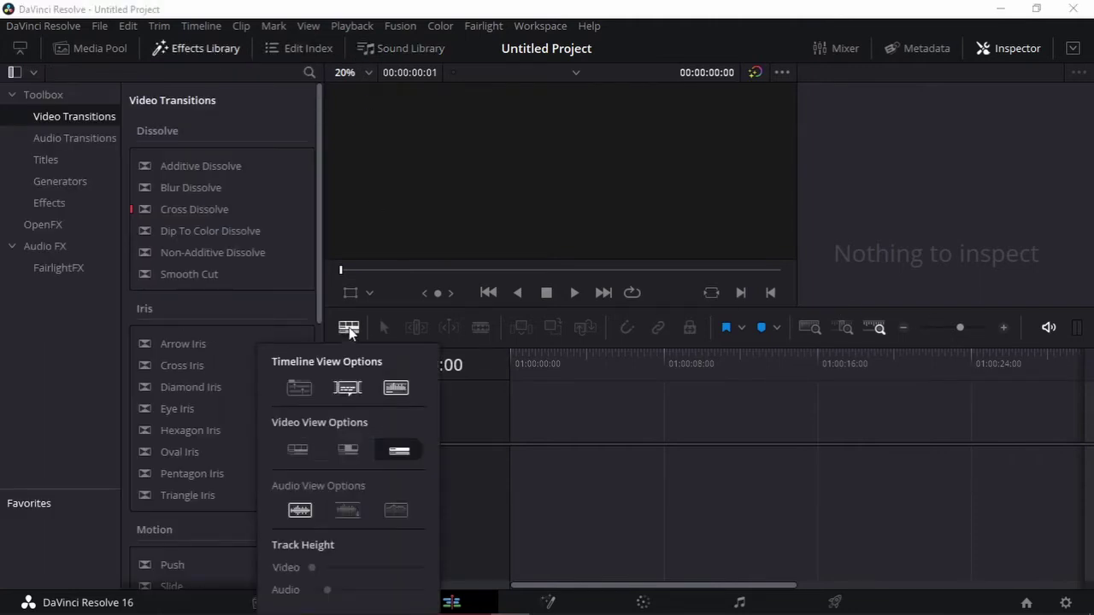
{"action": "left_click", "coordinate": [351, 327]}
{"action": "left_click", "coordinate": [480, 528]}
Step: Show the Media Pool, expand the Inspector to full height, and switch to Fusion (Shift+5)
{"action": "left_click", "coordinate": [209, 56]}
{"action": "left_click", "coordinate": [95, 48]}
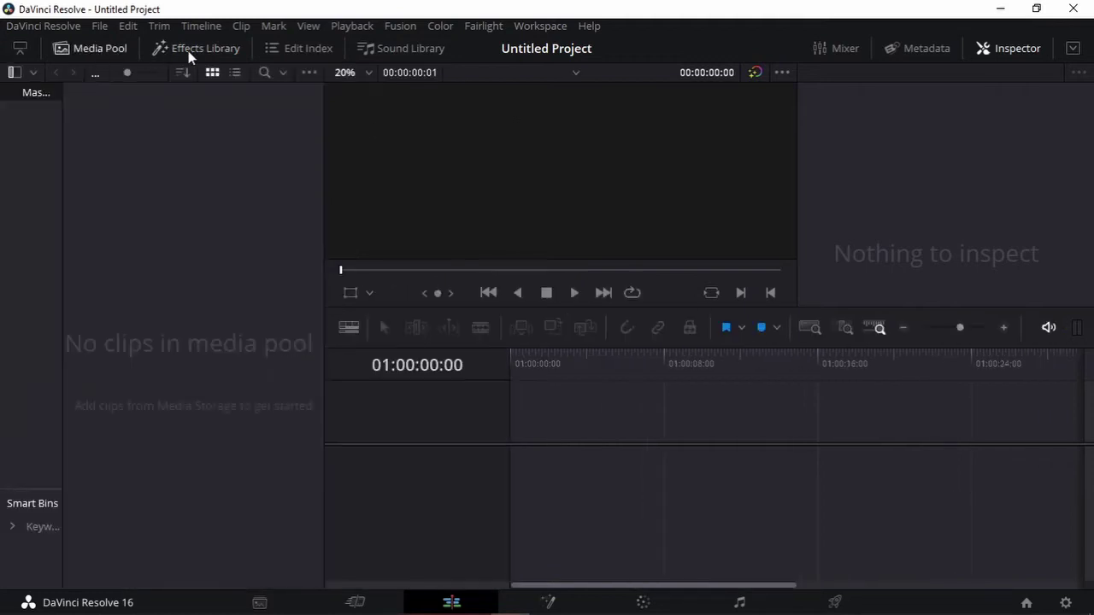
{"action": "left_click", "coordinate": [188, 50]}
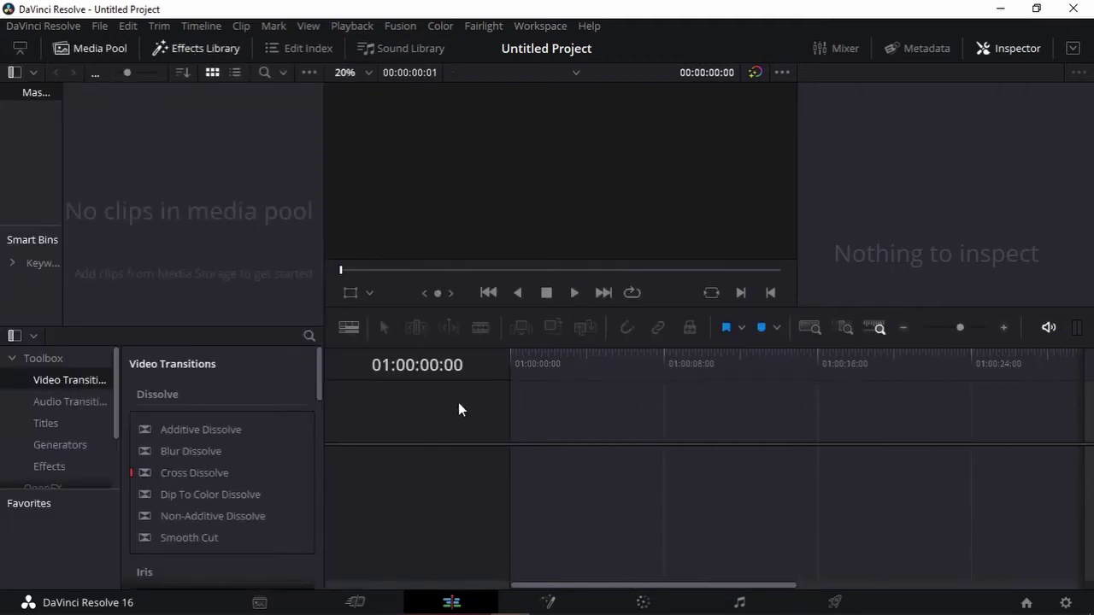
{"action": "left_click", "coordinate": [1073, 48]}
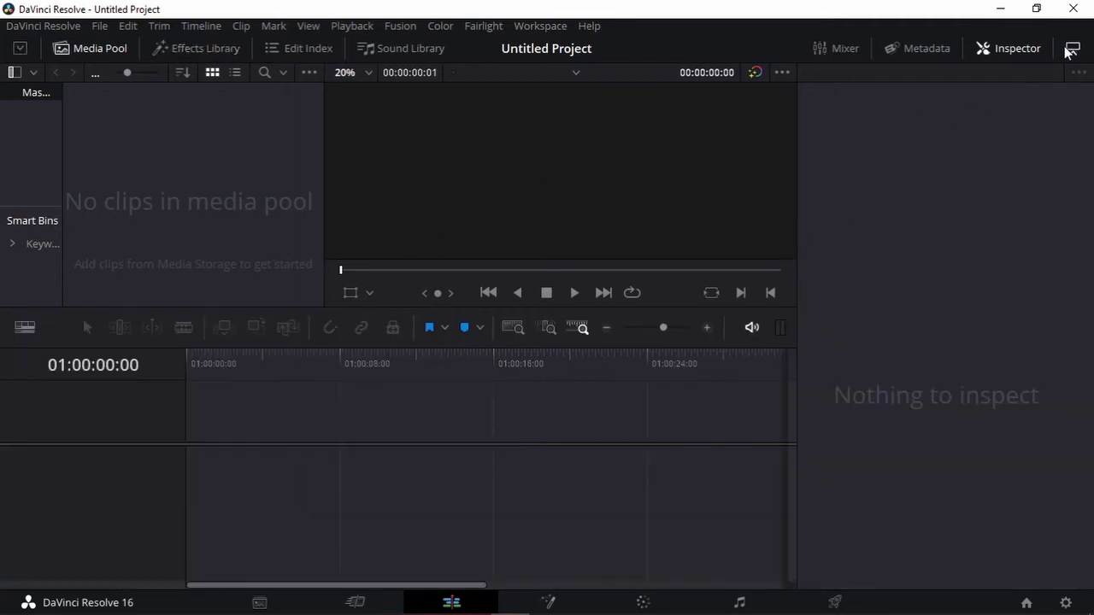
{"action": "key", "text": "shift+5"}
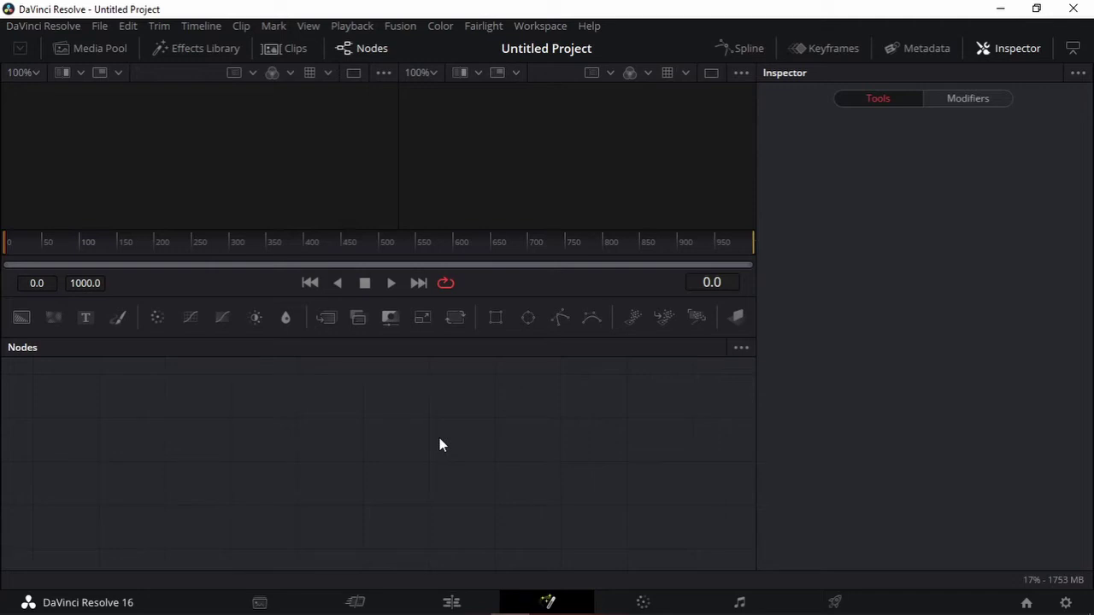
Step: Open the Color page, which shows the LUTs browser, a flat curve and the waveform scope
{"action": "left_click", "coordinate": [641, 601]}
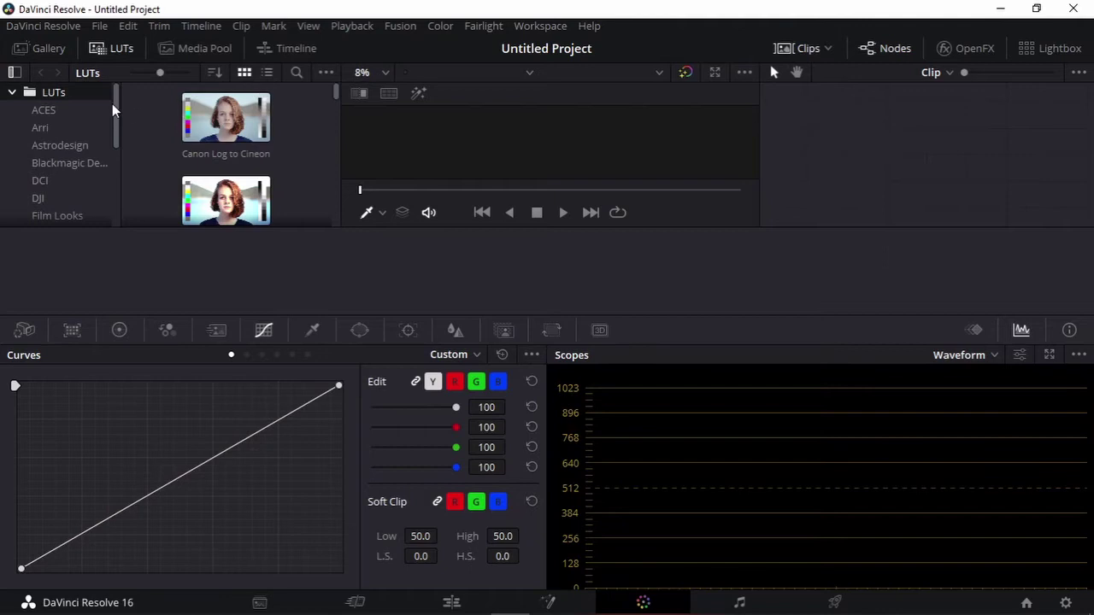
{"action": "scroll", "coordinate": [69, 149], "scroll_direction": "down", "scroll_amount": 1}
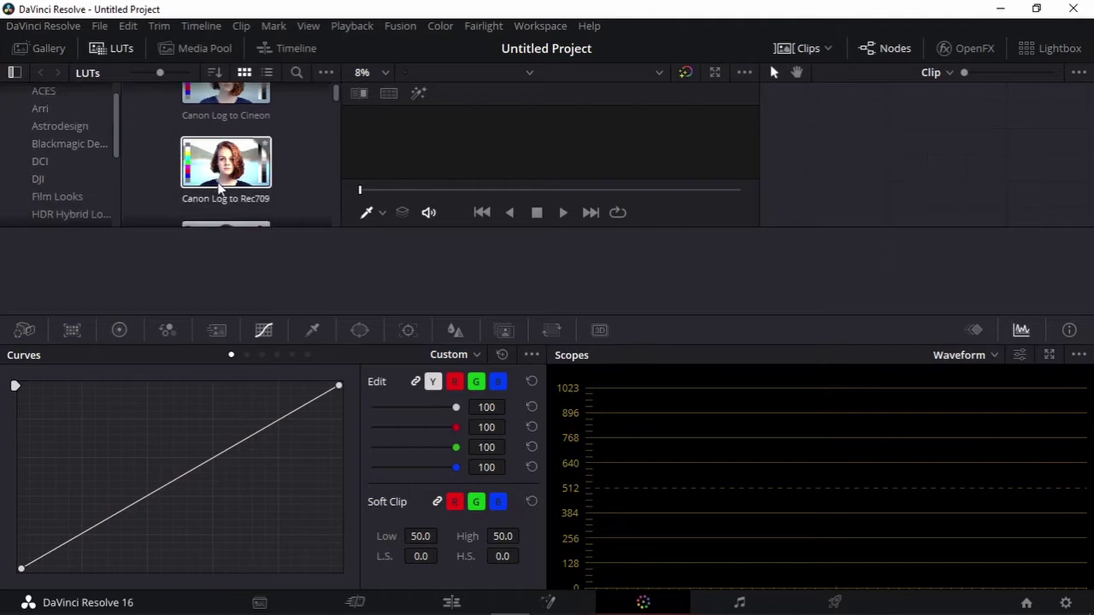
{"action": "left_click", "coordinate": [24, 330]}
{"action": "left_click", "coordinate": [70, 330]}
{"action": "left_click", "coordinate": [118, 331]}
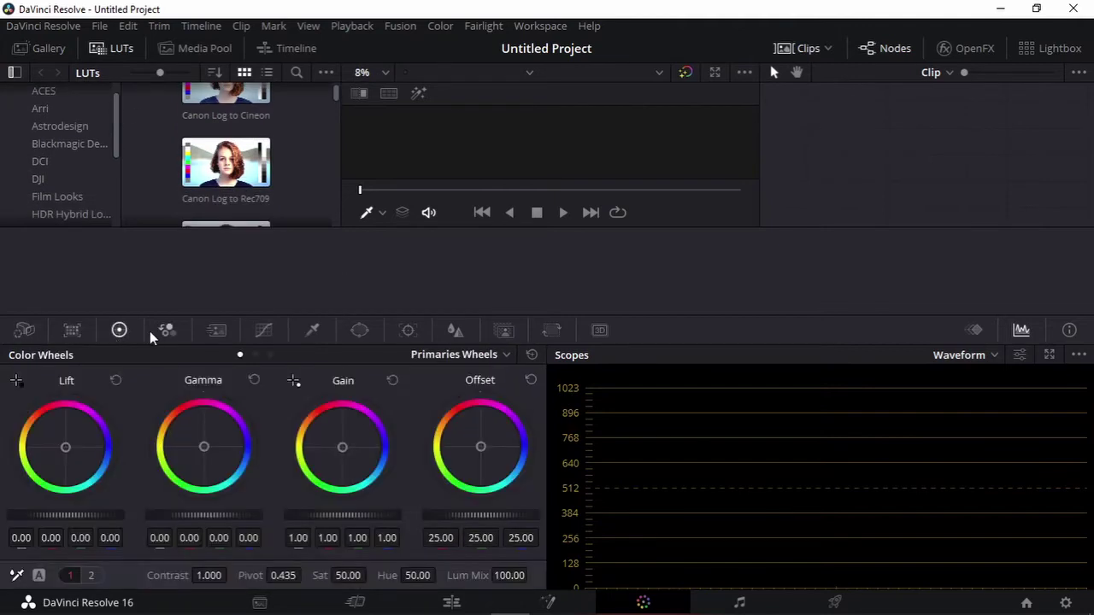
{"action": "left_click", "coordinate": [165, 331]}
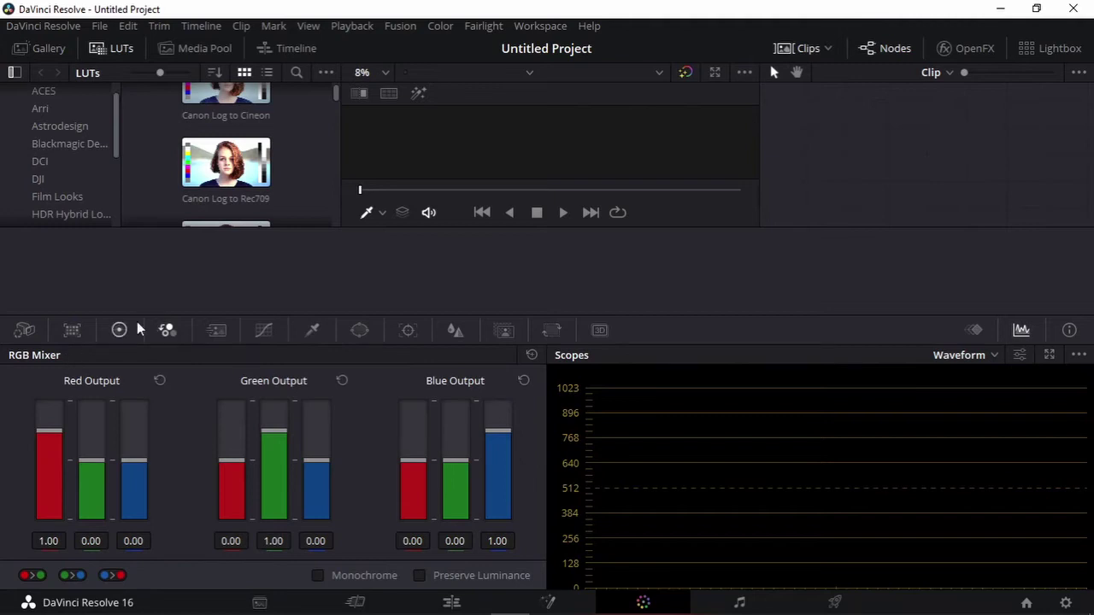
{"action": "left_click", "coordinate": [118, 330]}
{"action": "left_click", "coordinate": [255, 356]}
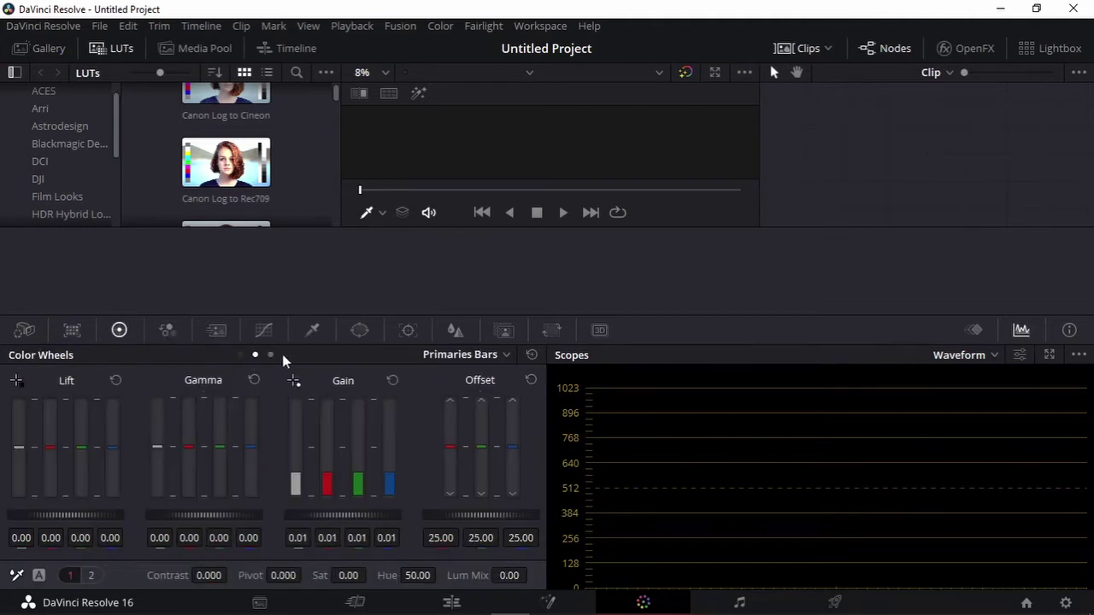
{"action": "left_click", "coordinate": [270, 355]}
{"action": "left_click", "coordinate": [187, 333]}
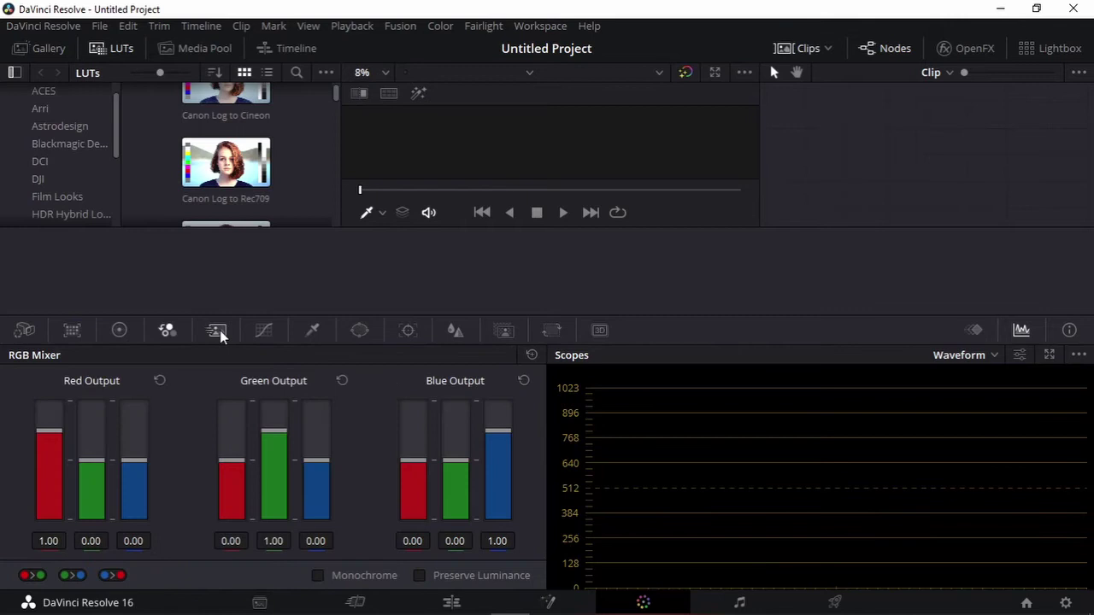
{"action": "left_click", "coordinate": [219, 333]}
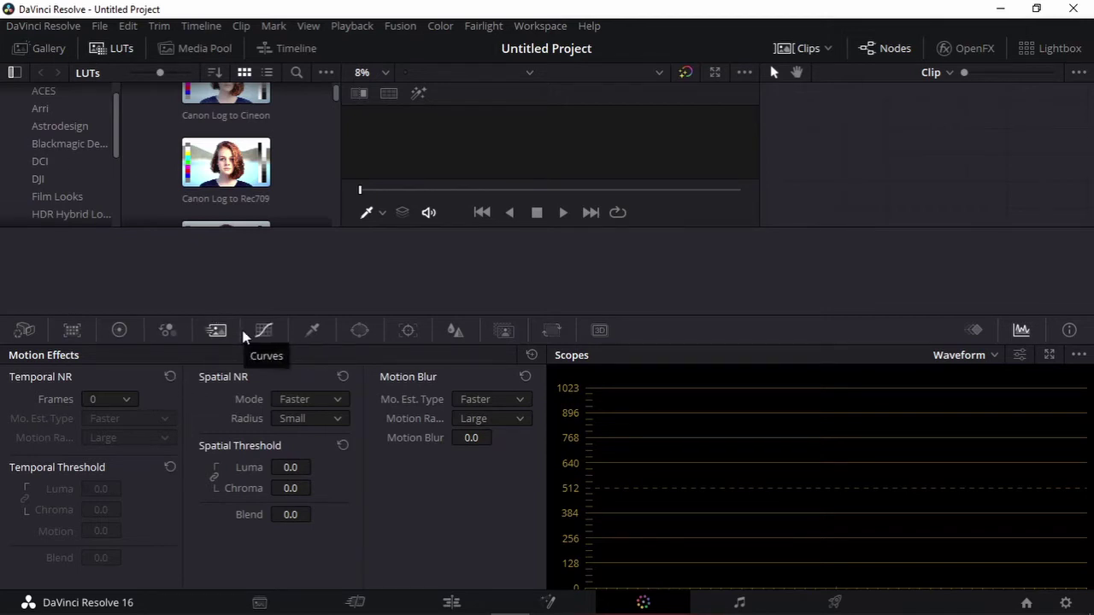
{"action": "left_click", "coordinate": [246, 337]}
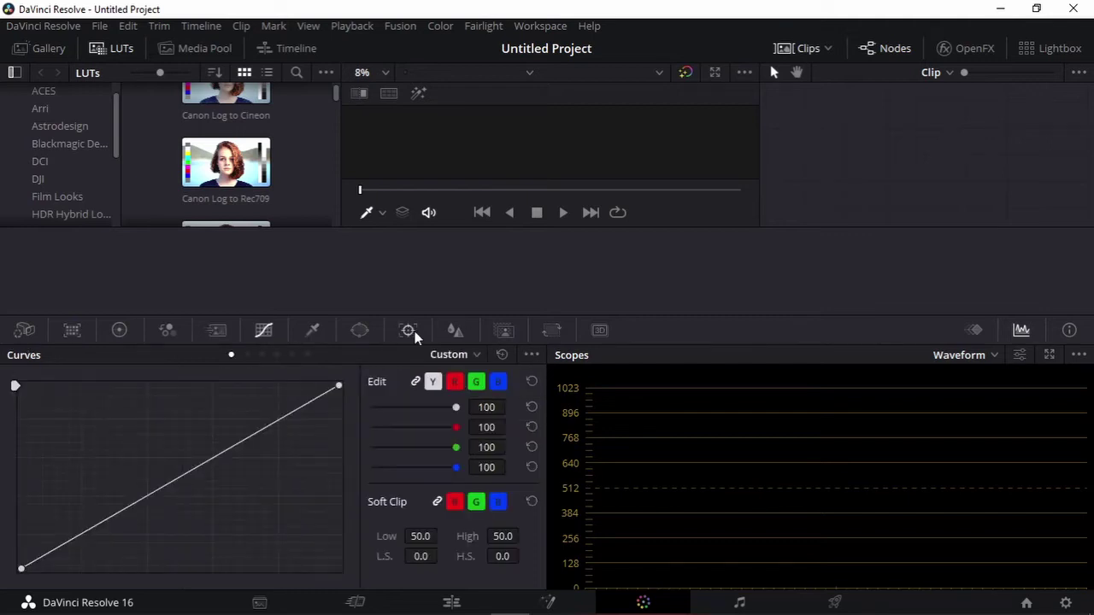
{"action": "left_click", "coordinate": [737, 600]}
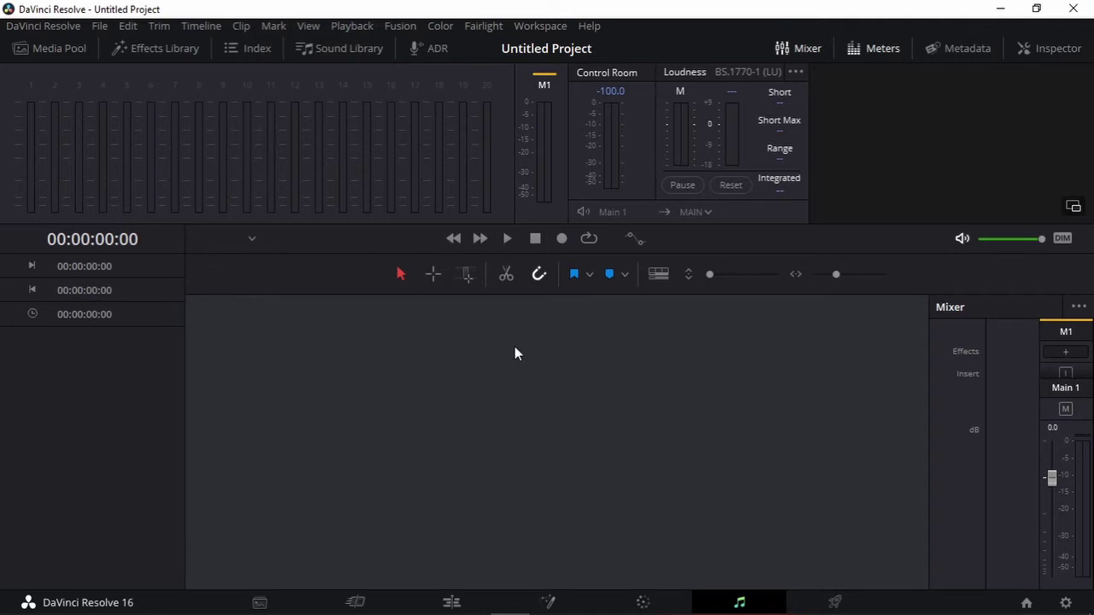
Step: Go to the Deliver page, which shows Custom render settings and an empty render queue
{"action": "left_click", "coordinate": [834, 602]}
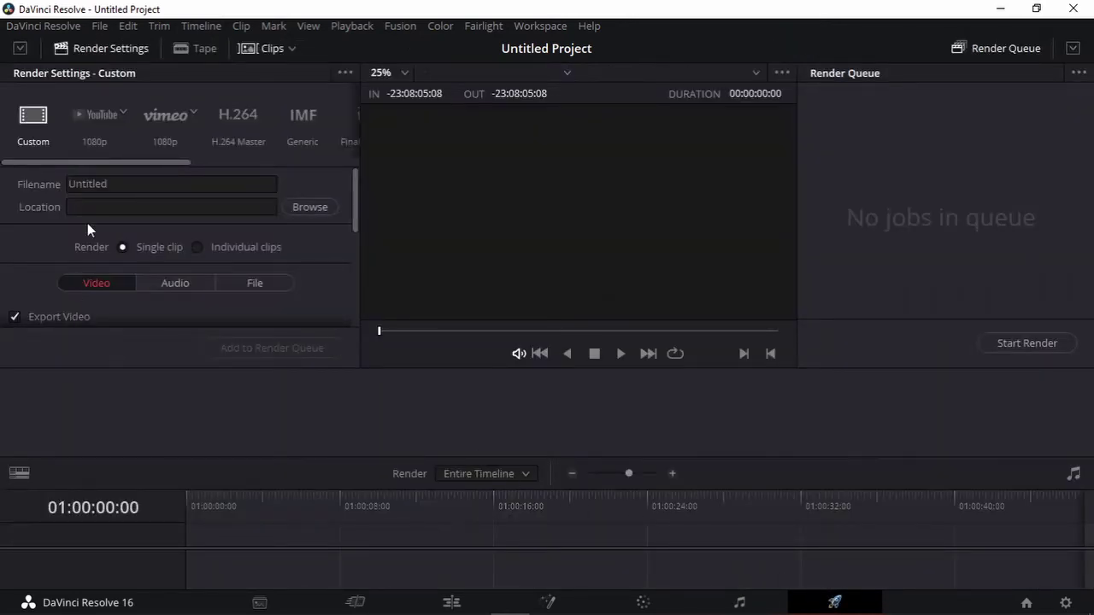
Step: Preview the YouTube 1080p render preset, then return to the Custom preset
{"action": "left_click", "coordinate": [121, 118]}
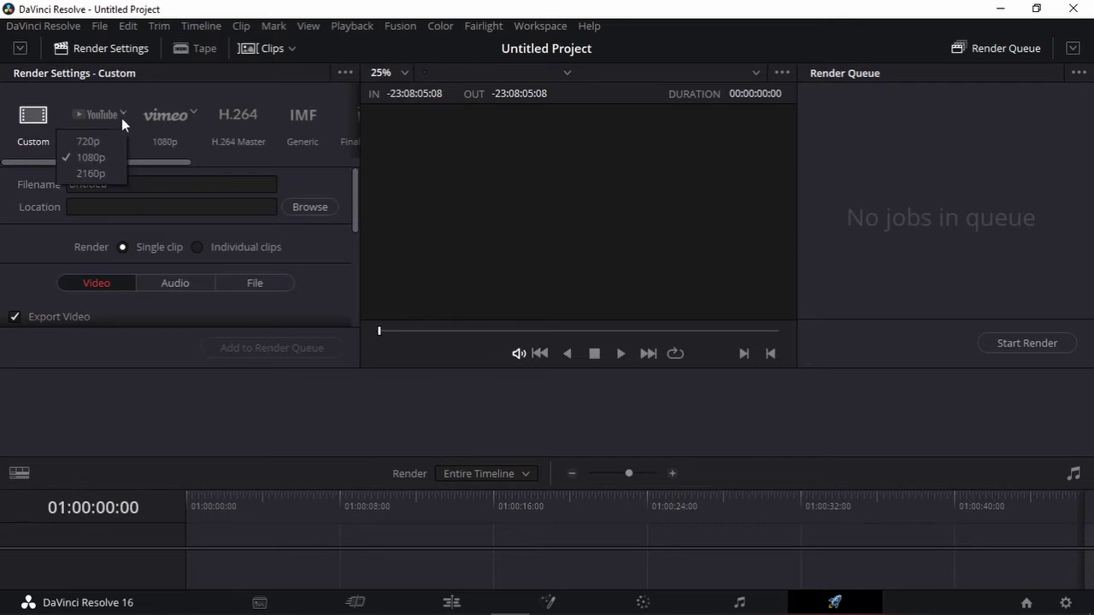
{"action": "left_click", "coordinate": [110, 113]}
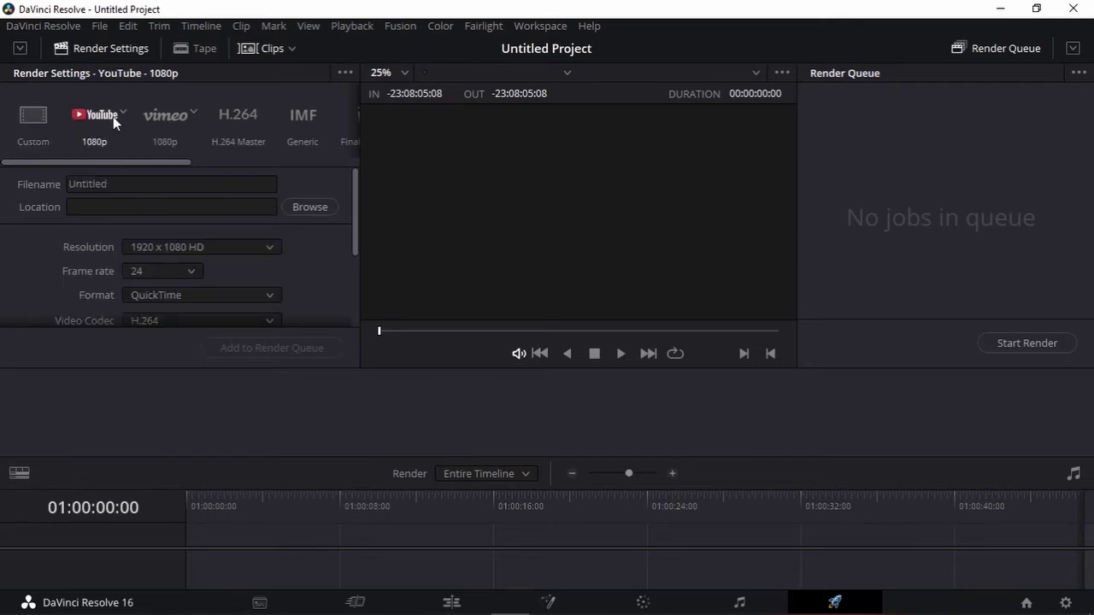
{"action": "scroll", "coordinate": [157, 207], "scroll_direction": "down", "scroll_amount": 3}
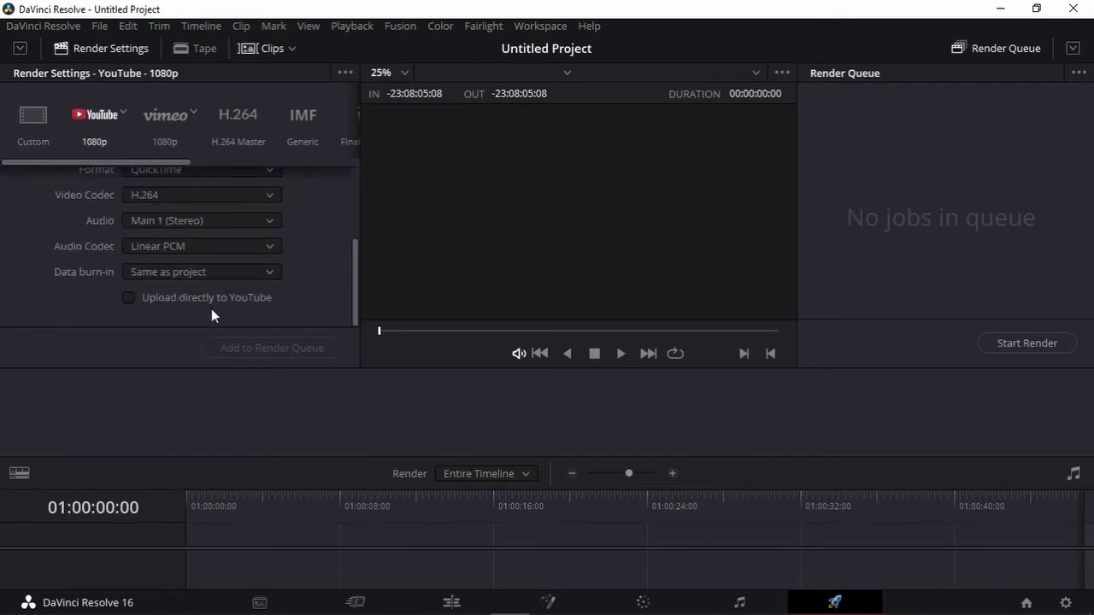
{"action": "scroll", "coordinate": [205, 300], "scroll_direction": "up", "scroll_amount": 3}
{"action": "left_click", "coordinate": [47, 115]}
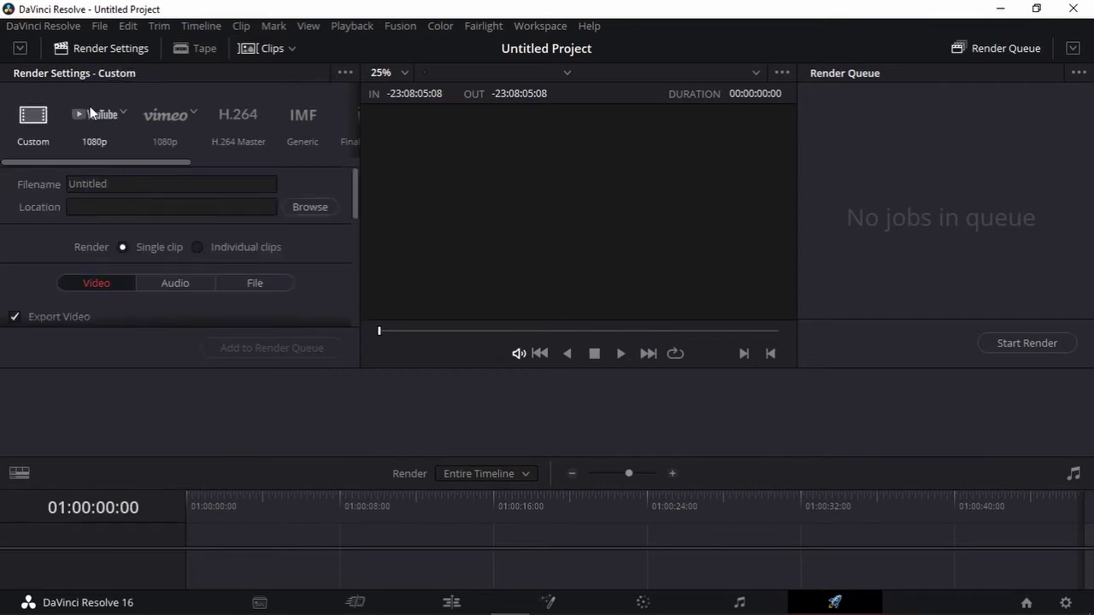
Step: Compare the H.264 Master and YouTube 1080p presets, keep Custom, and go to the Media page
{"action": "left_click", "coordinate": [260, 128]}
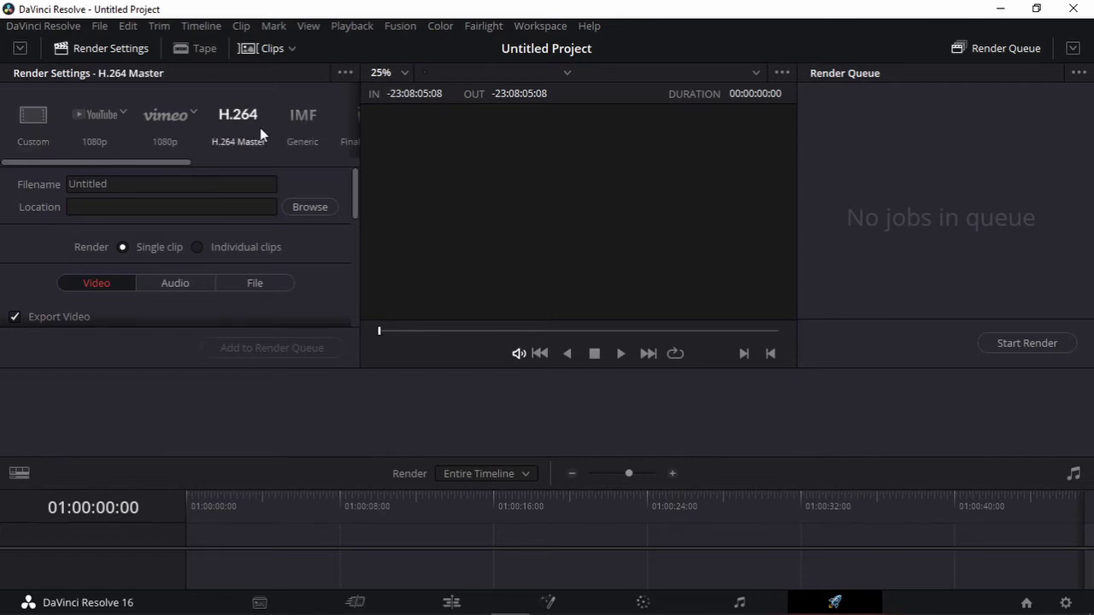
{"action": "left_click", "coordinate": [87, 123]}
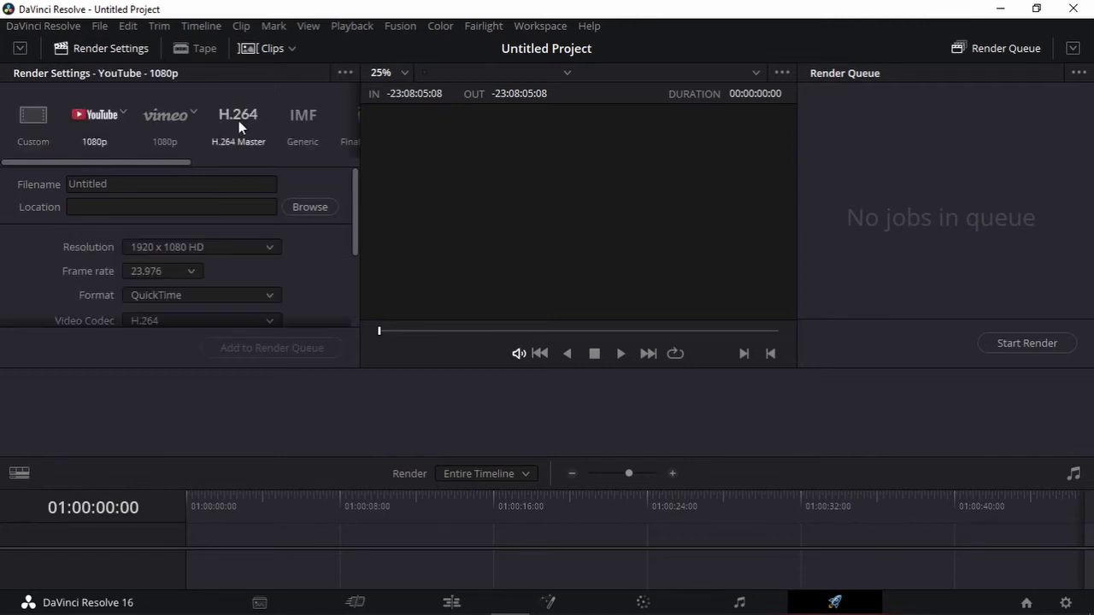
{"action": "left_click", "coordinate": [50, 134]}
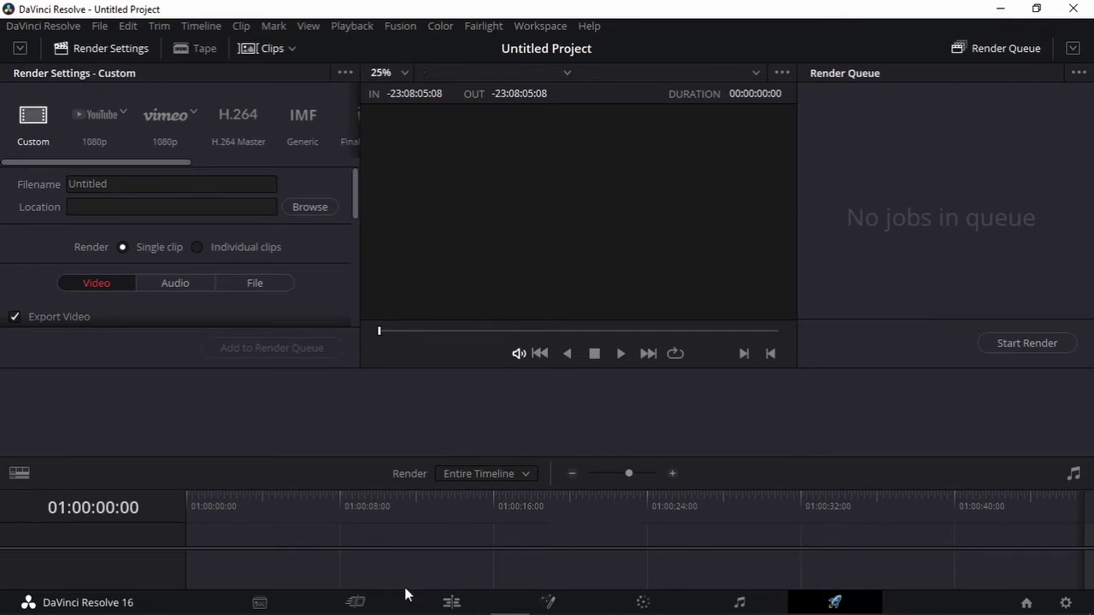
{"action": "left_click", "coordinate": [259, 603]}
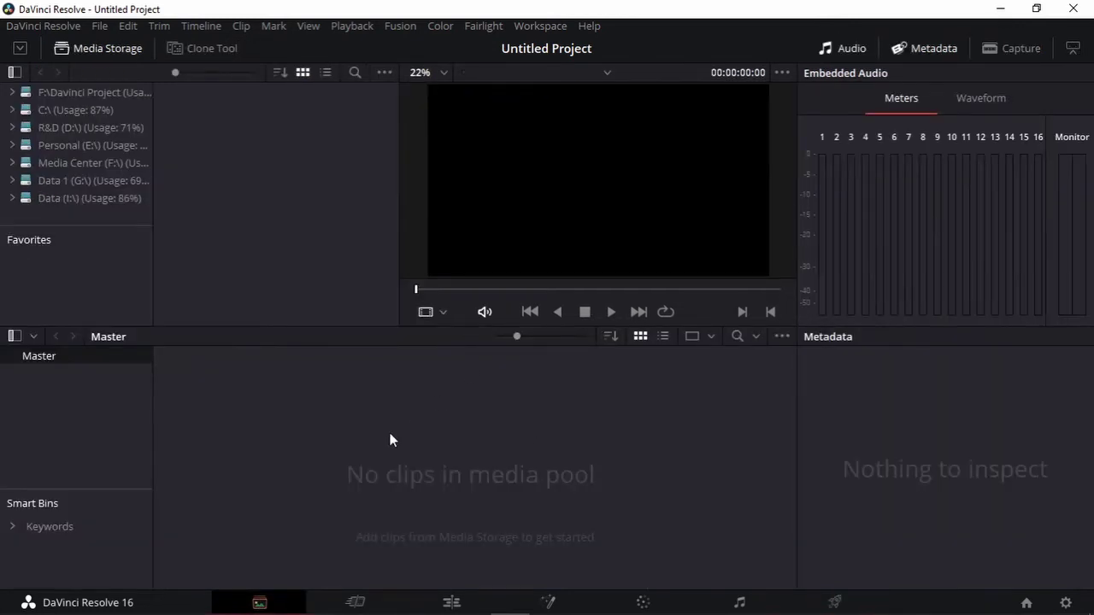
Step: Open File Explorer and browse to Media Center (F:) > Footage
{"action": "mouse_move", "coordinate": [511, 611]}
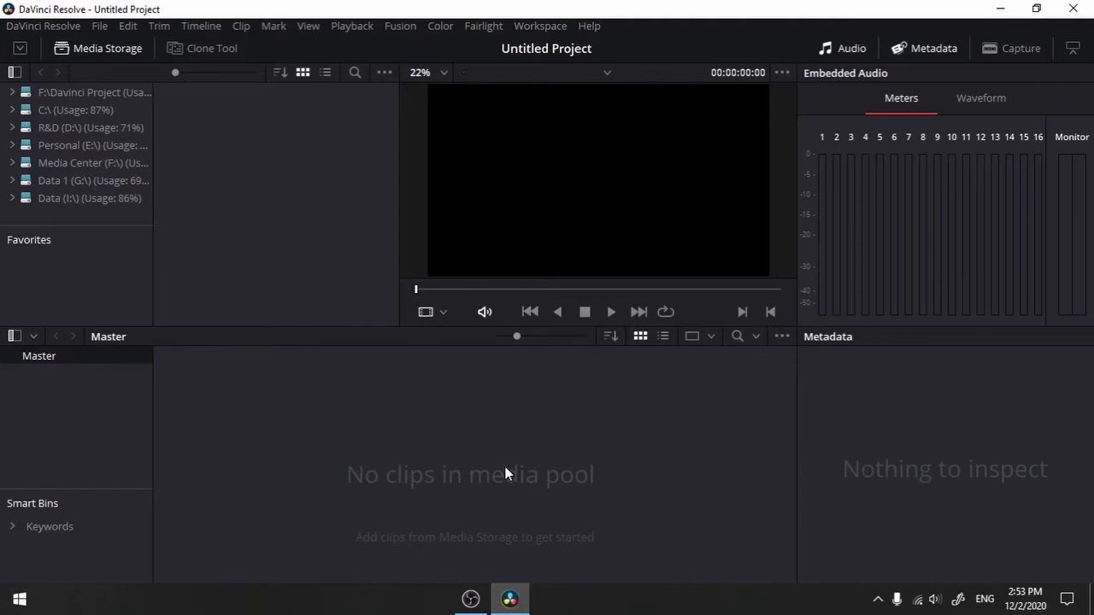
{"action": "key", "text": "super+e"}
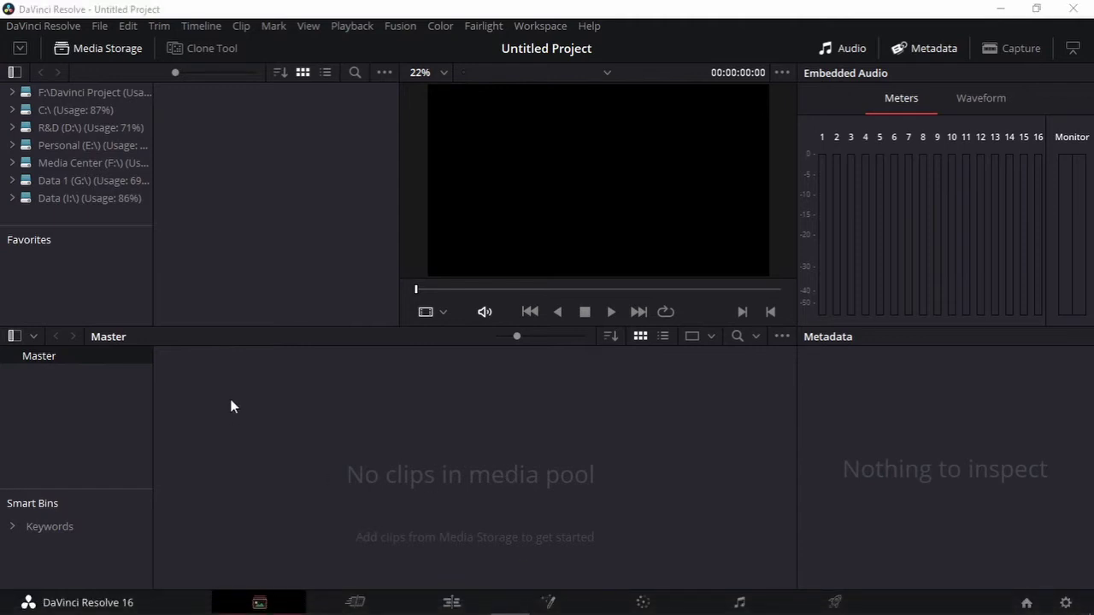
{"action": "scroll", "coordinate": [548, 385], "scroll_direction": "down", "scroll_amount": 2}
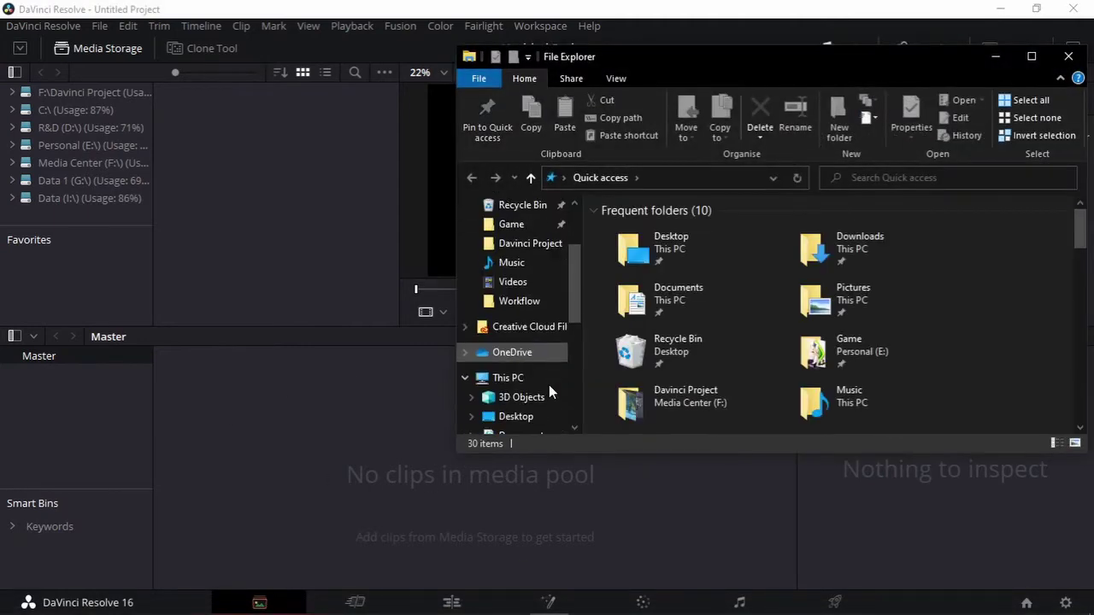
{"action": "scroll", "coordinate": [549, 385], "scroll_direction": "down", "scroll_amount": 2}
{"action": "scroll", "coordinate": [549, 385], "scroll_direction": "down", "scroll_amount": 2}
{"action": "left_click", "coordinate": [551, 387]}
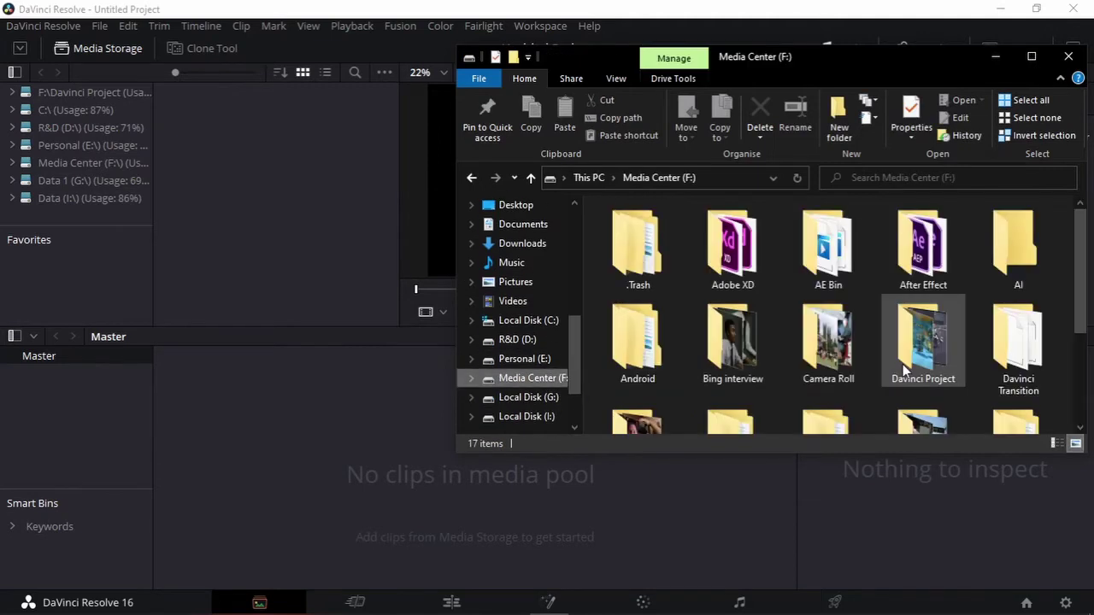
{"action": "scroll", "coordinate": [901, 366], "scroll_direction": "down", "scroll_amount": 3}
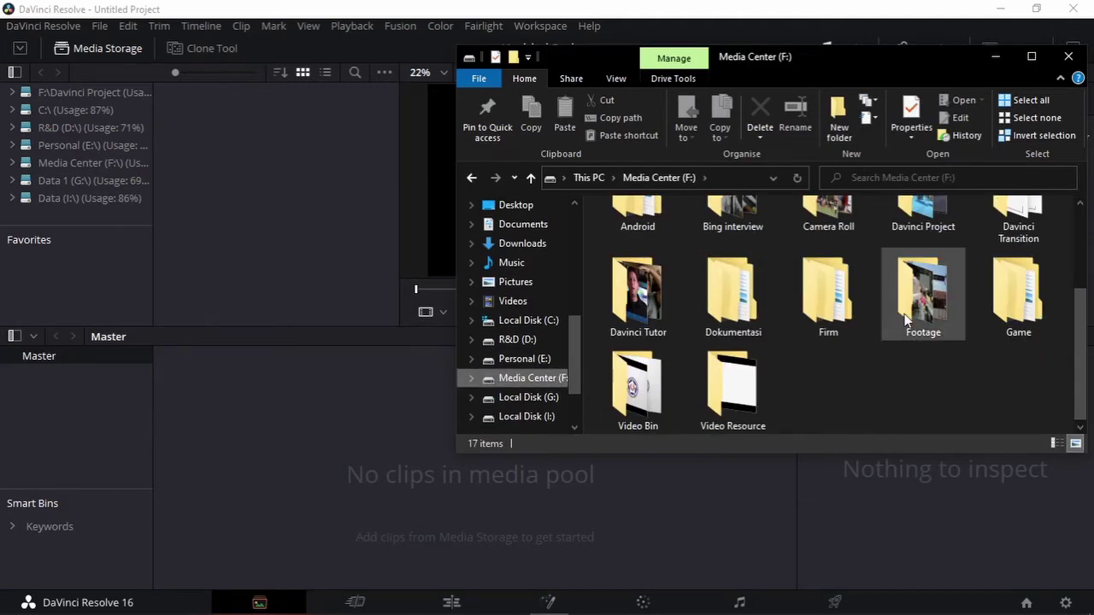
{"action": "double_click", "coordinate": [919, 295]}
Step: Import DJI_0062 and DJI_0069 into the media pool and match the project frame rate to the clips
{"action": "left_click", "coordinate": [747, 266]}
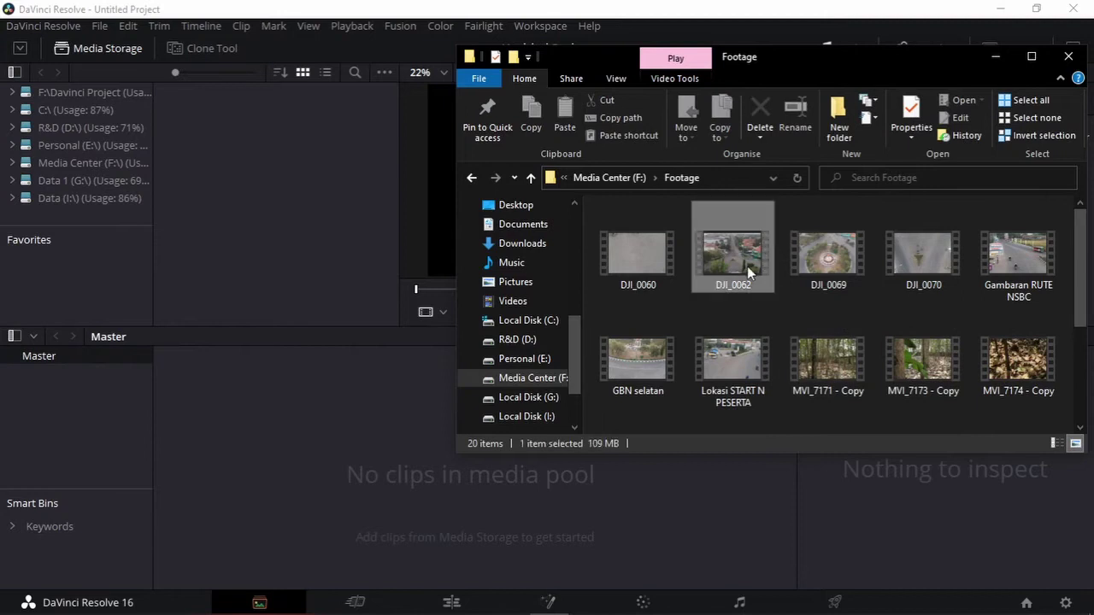
{"action": "left_click_drag", "start_coordinate": [733, 267], "coordinate": [343, 426]}
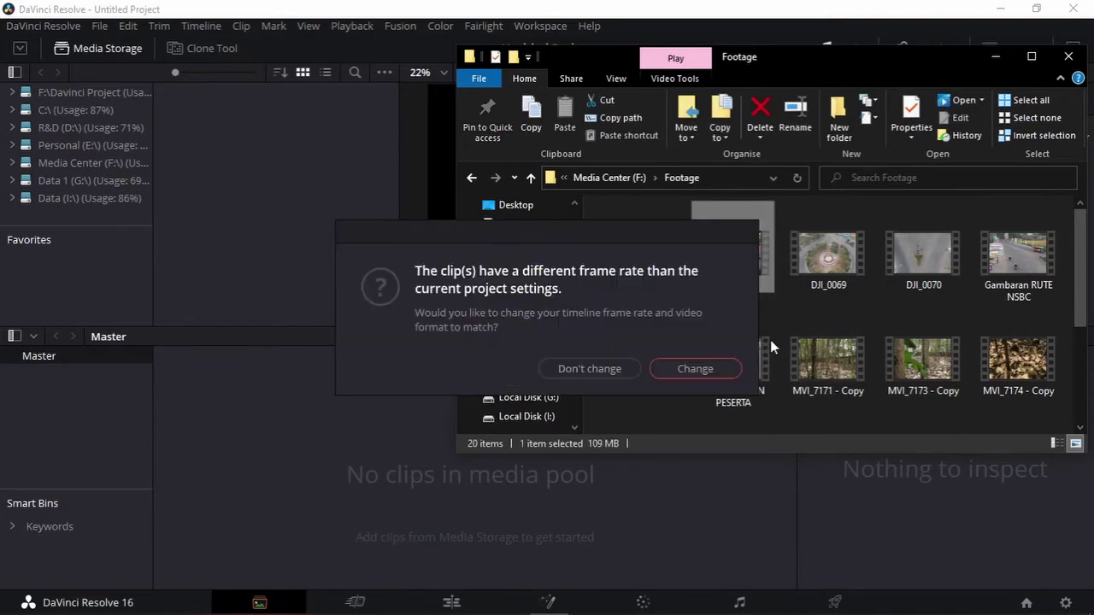
{"action": "left_click", "coordinate": [696, 369]}
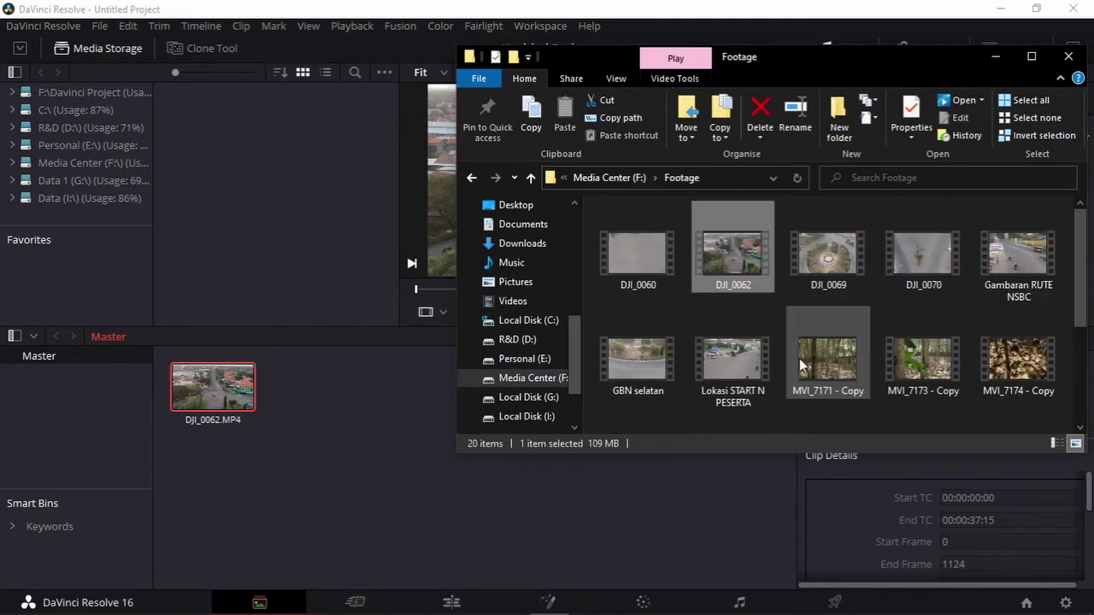
{"action": "left_click_drag", "start_coordinate": [847, 271], "coordinate": [401, 398]}
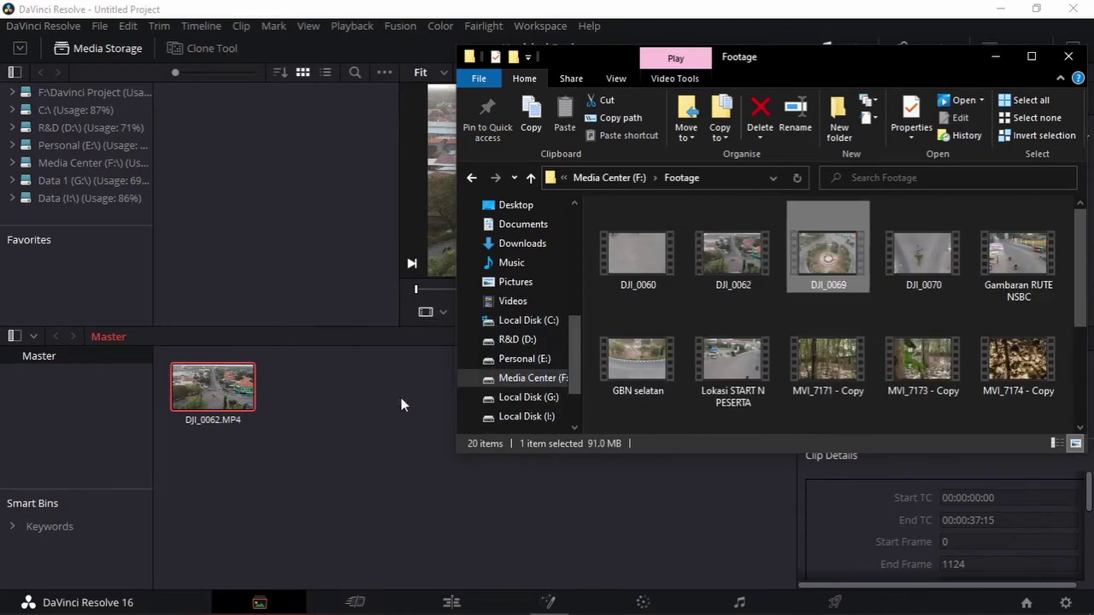
{"action": "left_click", "coordinate": [423, 458]}
{"action": "left_click", "coordinate": [243, 386]}
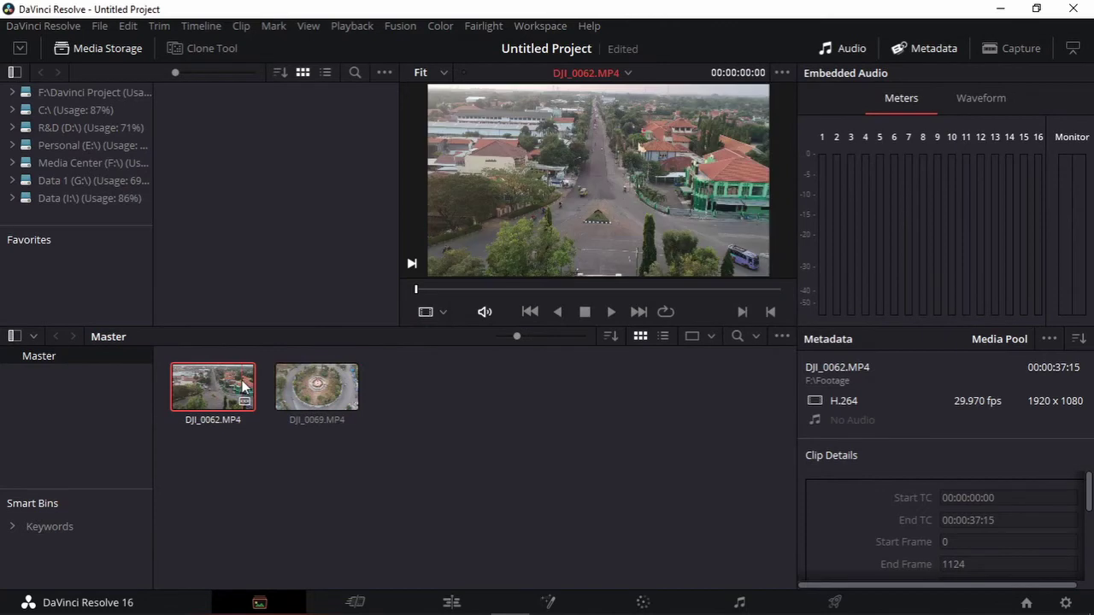
{"action": "left_click", "coordinate": [452, 602]}
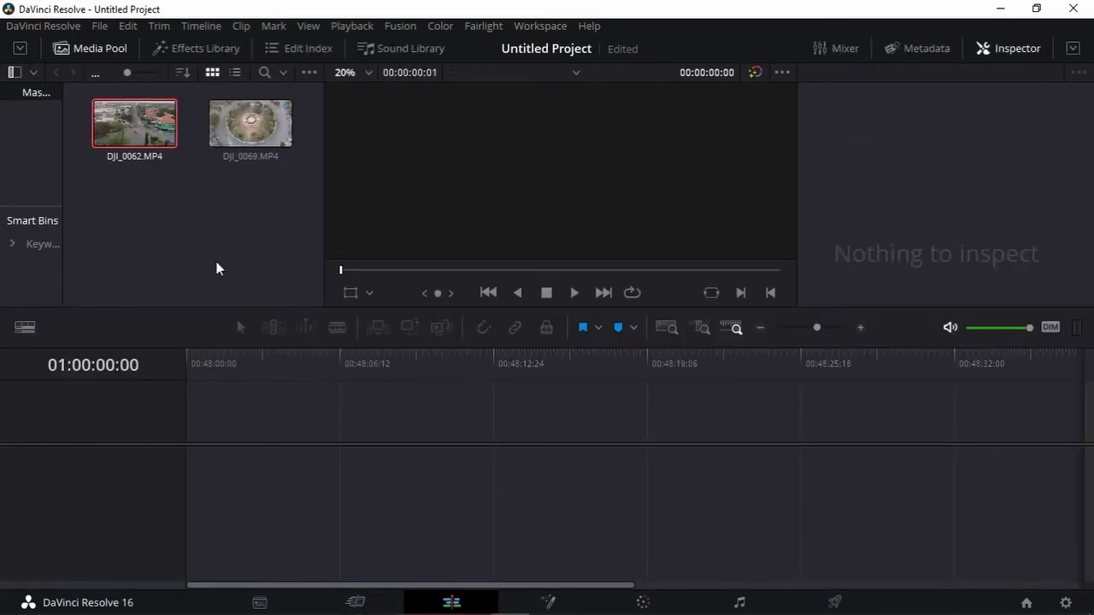
Step: Put DJI_0062 on a new timeline at the start of V1 and zoom in
{"action": "left_click", "coordinate": [205, 202]}
{"action": "mouse_move", "coordinate": [167, 137]}
{"action": "left_mouse_down"}
{"action": "mouse_move", "coordinate": [224, 441]}
{"action": "mouse_move", "coordinate": [211, 445]}
{"action": "left_mouse_up"}
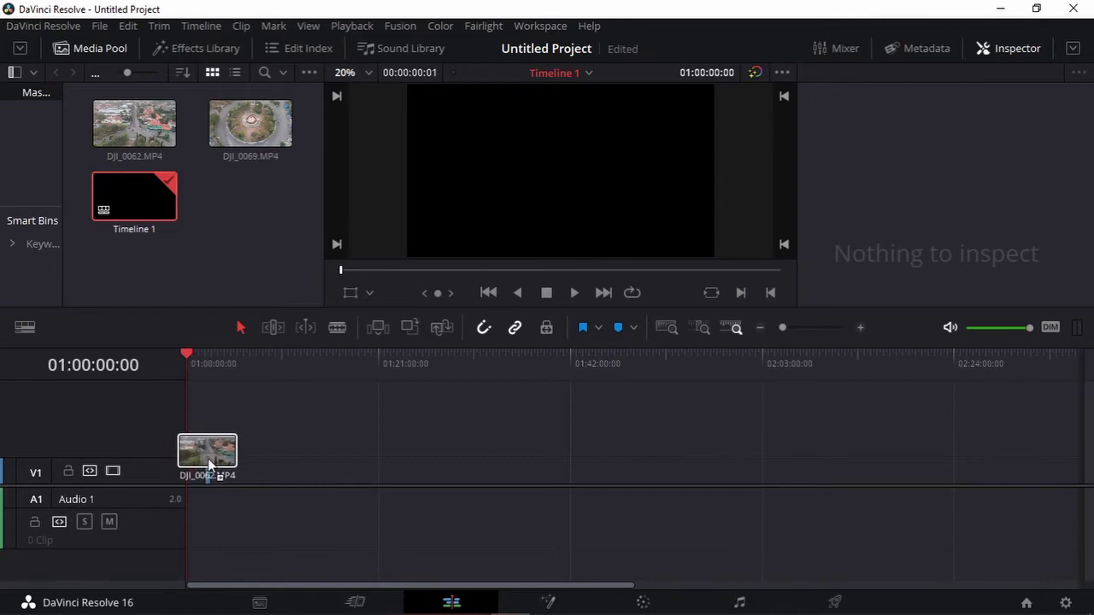
{"action": "left_click_drag", "start_coordinate": [199, 452], "coordinate": [212, 464]}
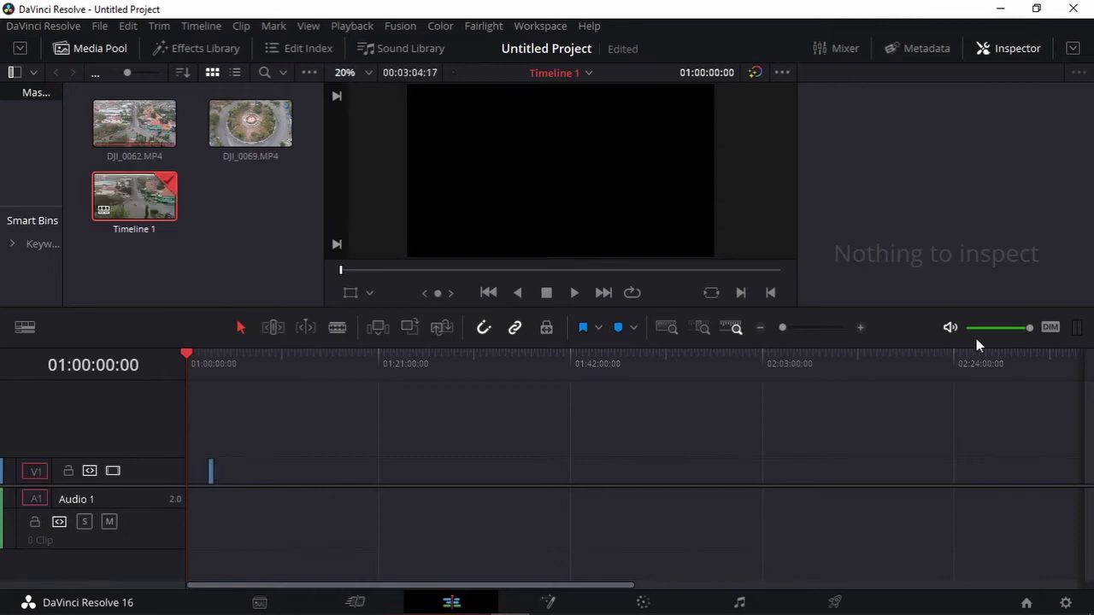
{"action": "left_click", "coordinate": [860, 329]}
{"action": "left_click", "coordinate": [860, 328]}
{"action": "left_click", "coordinate": [860, 328]}
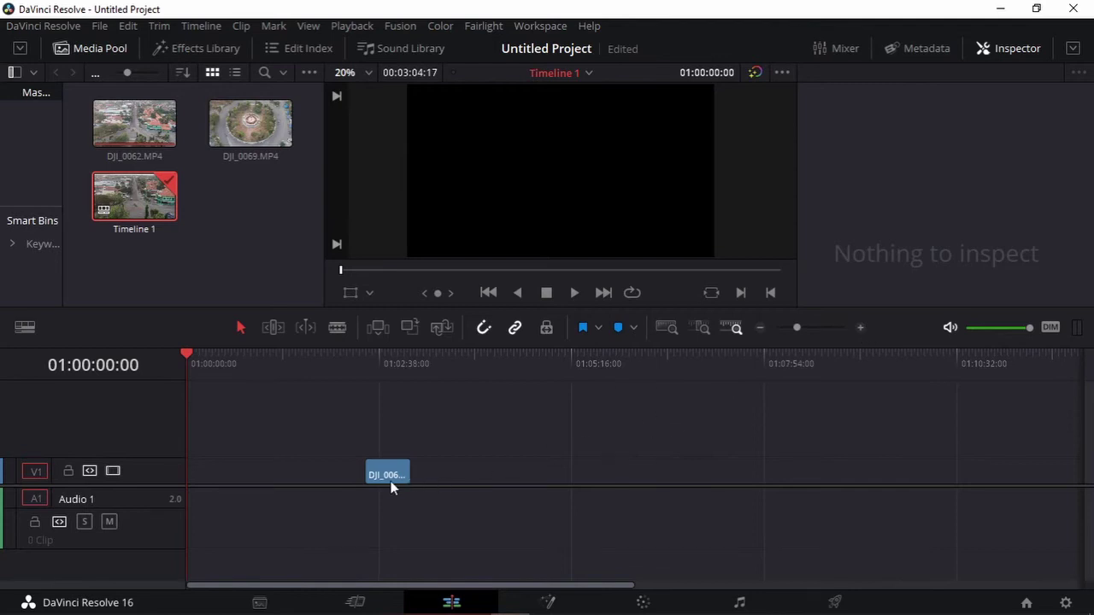
{"action": "left_click_drag", "start_coordinate": [387, 474], "coordinate": [209, 474]}
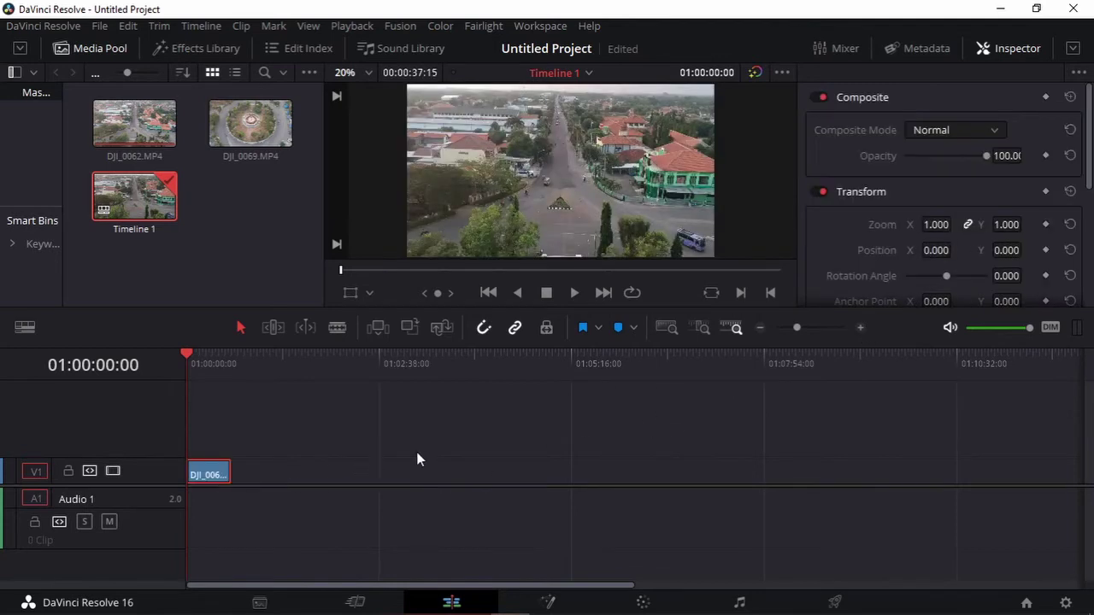
{"action": "left_click", "coordinate": [859, 328]}
{"action": "left_click", "coordinate": [859, 327]}
{"action": "left_click", "coordinate": [859, 327]}
Step: Play DJI_0062 and park the playhead at 01:00:04:06
{"action": "left_click", "coordinate": [572, 296]}
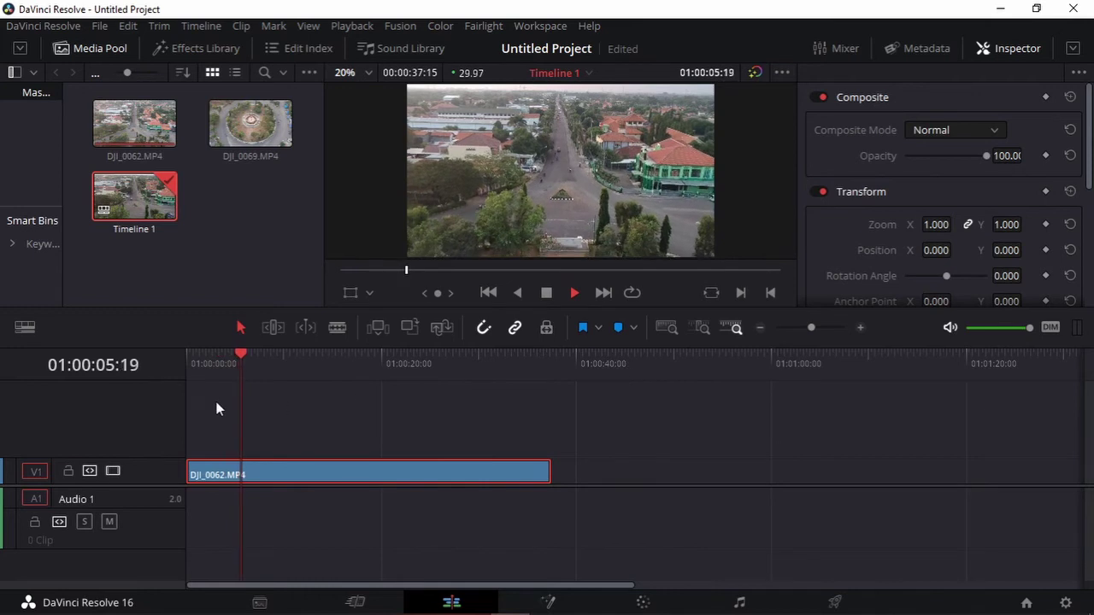
{"action": "left_click", "coordinate": [242, 355]}
{"action": "left_click", "coordinate": [190, 359]}
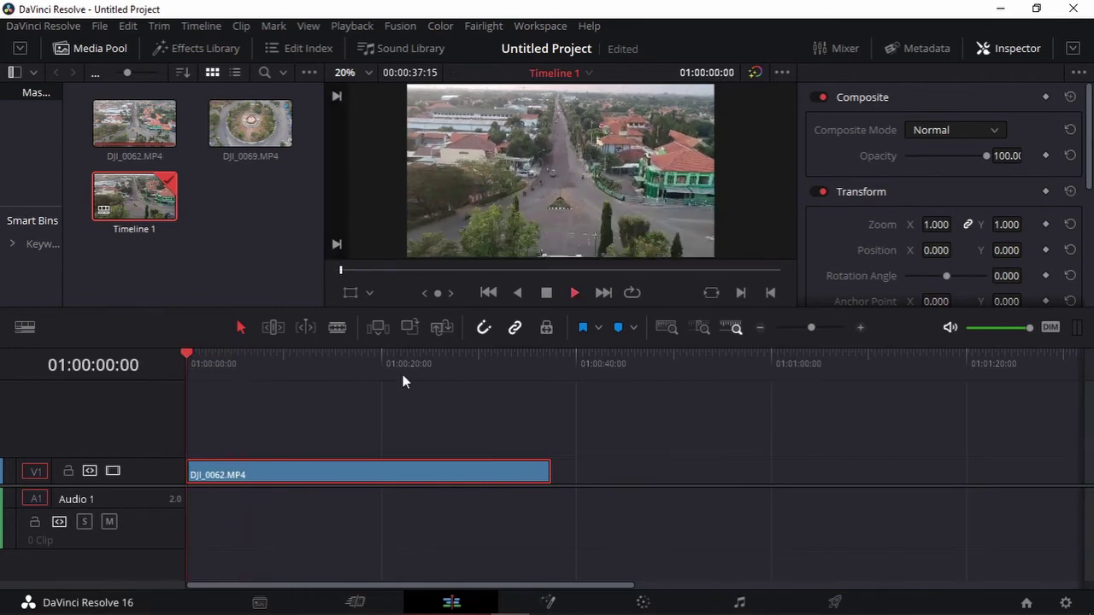
{"action": "key", "text": "space"}
{"action": "left_click", "coordinate": [860, 329]}
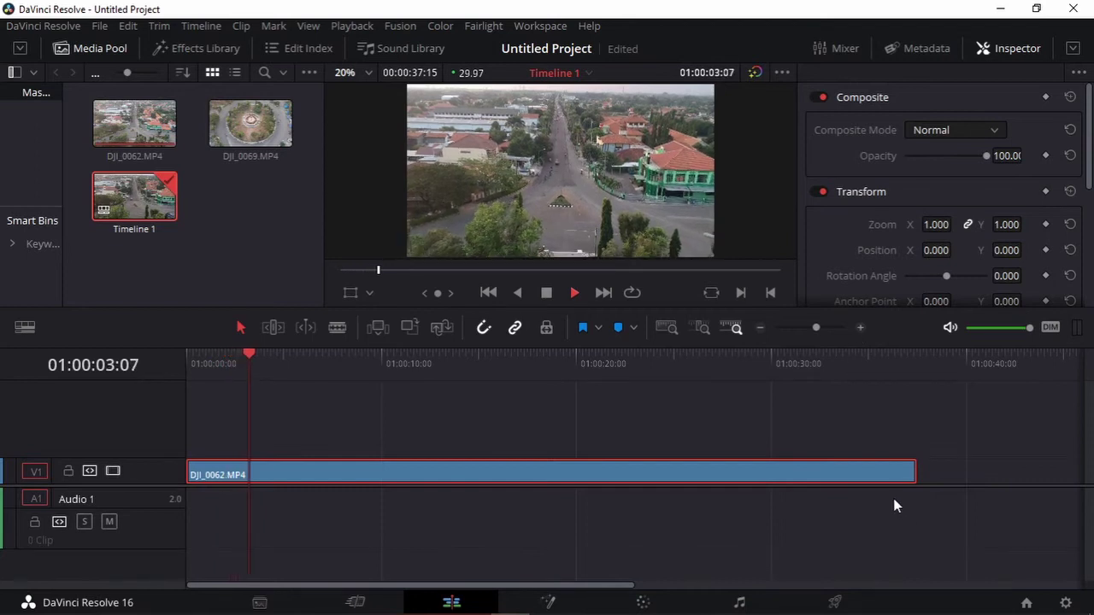
{"action": "key", "text": "space"}
{"action": "left_click_drag", "start_coordinate": [253, 354], "coordinate": [251, 354]}
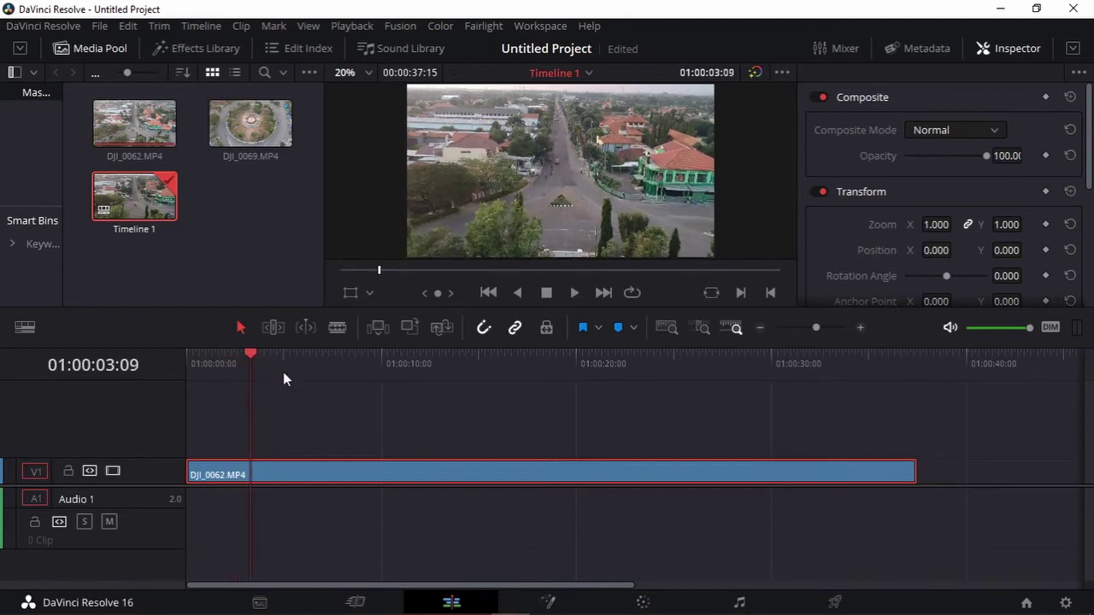
{"action": "left_click", "coordinate": [268, 359]}
Step: Split DJI_0062 at the playhead, delete the opening piece, and slide the rest to the start
{"action": "key", "text": "ctrl+b"}
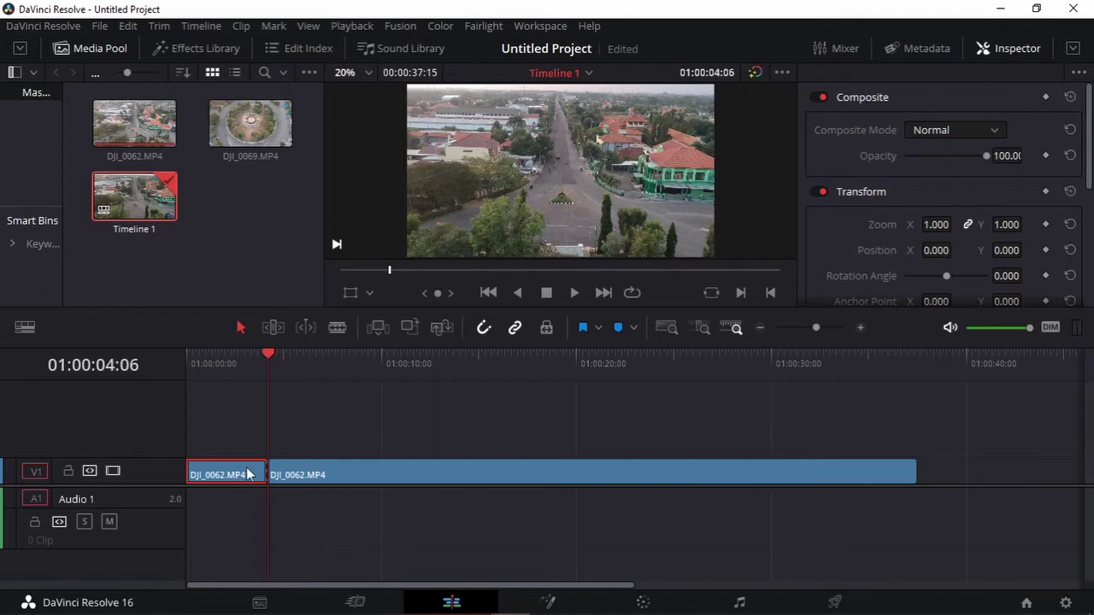
{"action": "key", "text": "Delete"}
{"action": "left_click_drag", "start_coordinate": [379, 475], "coordinate": [296, 469]}
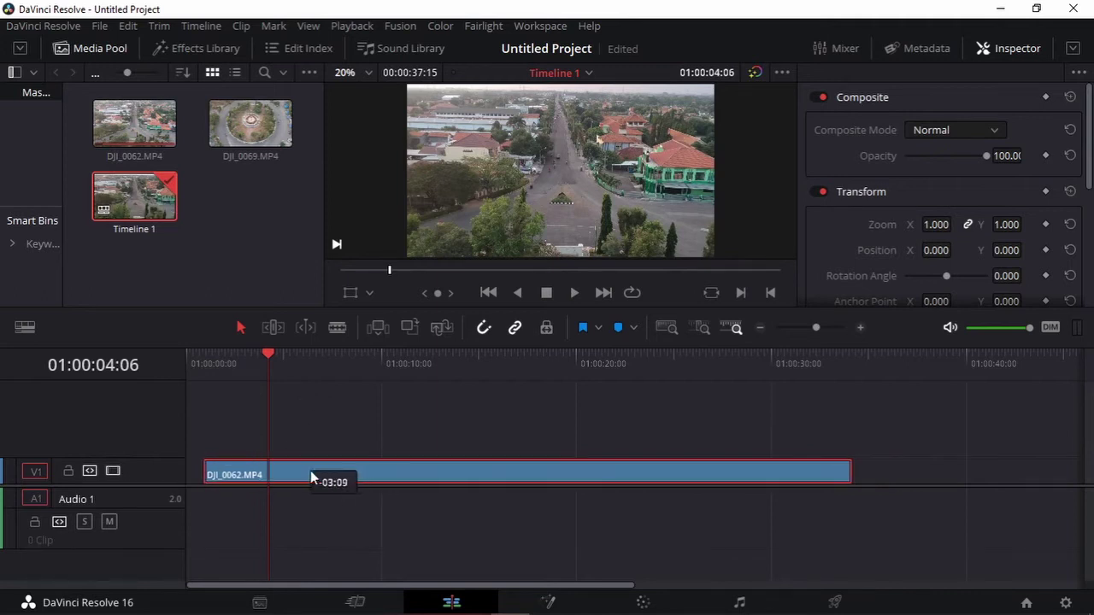
Step: Scrub through the trimmed 00:00:33:09 clip to review it
{"action": "left_click_drag", "start_coordinate": [276, 362], "coordinate": [606, 362]}
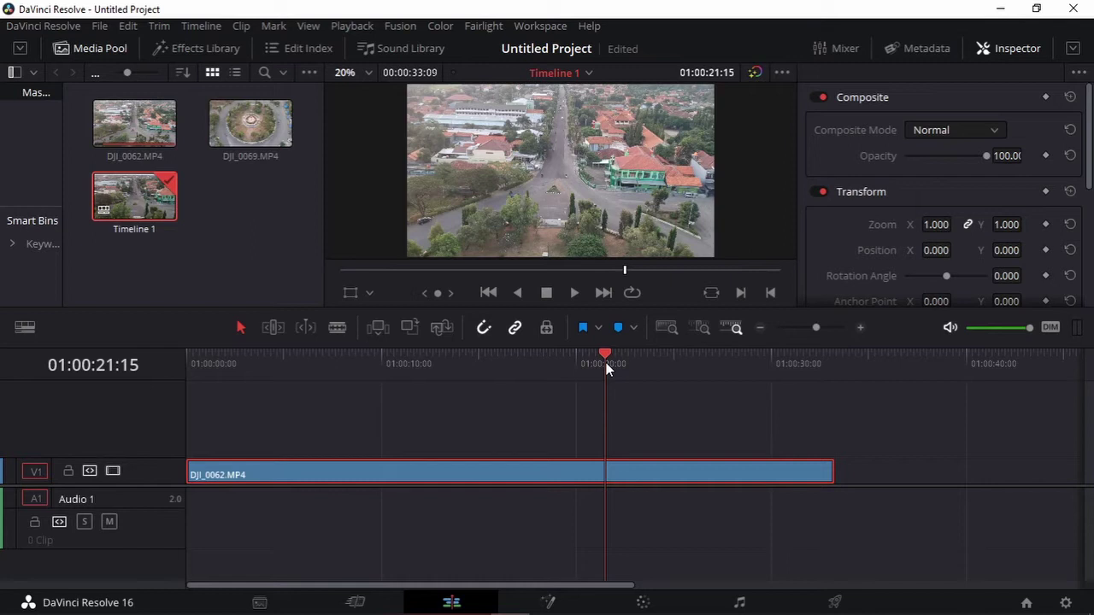
{"action": "mouse_move", "coordinate": [606, 363]}
{"action": "left_mouse_down"}
{"action": "mouse_move", "coordinate": [432, 413]}
{"action": "mouse_move", "coordinate": [632, 431]}
{"action": "mouse_move", "coordinate": [223, 427]}
{"action": "left_mouse_up"}
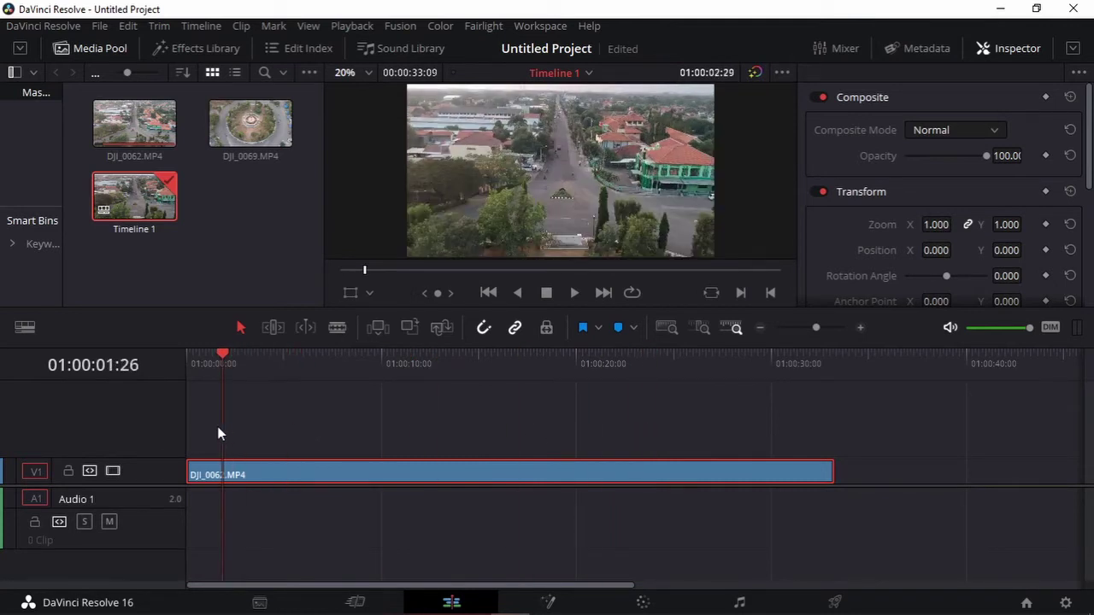
{"action": "left_click_drag", "start_coordinate": [213, 367], "coordinate": [194, 357]}
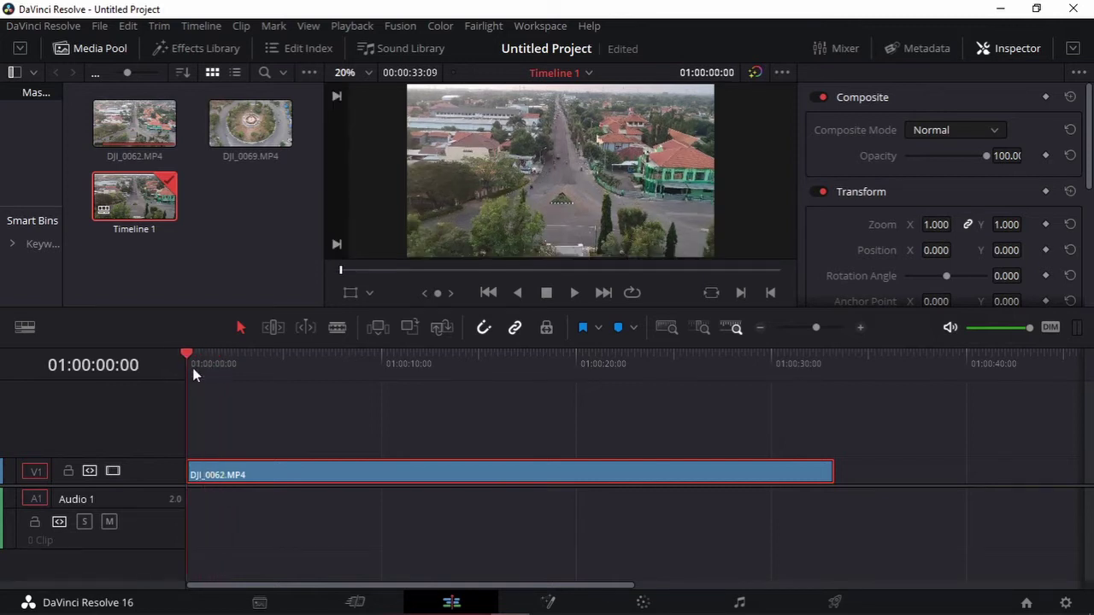
{"action": "mouse_move", "coordinate": [198, 358]}
{"action": "left_mouse_down"}
{"action": "mouse_move", "coordinate": [223, 362]}
{"action": "mouse_move", "coordinate": [177, 358]}
{"action": "left_mouse_up"}
{"action": "mouse_move", "coordinate": [248, 359]}
{"action": "left_mouse_down"}
{"action": "mouse_move", "coordinate": [383, 360]}
{"action": "mouse_move", "coordinate": [207, 361]}
{"action": "mouse_move", "coordinate": [451, 401]}
{"action": "mouse_move", "coordinate": [187, 378]}
{"action": "mouse_move", "coordinate": [741, 389]}
{"action": "left_mouse_up"}
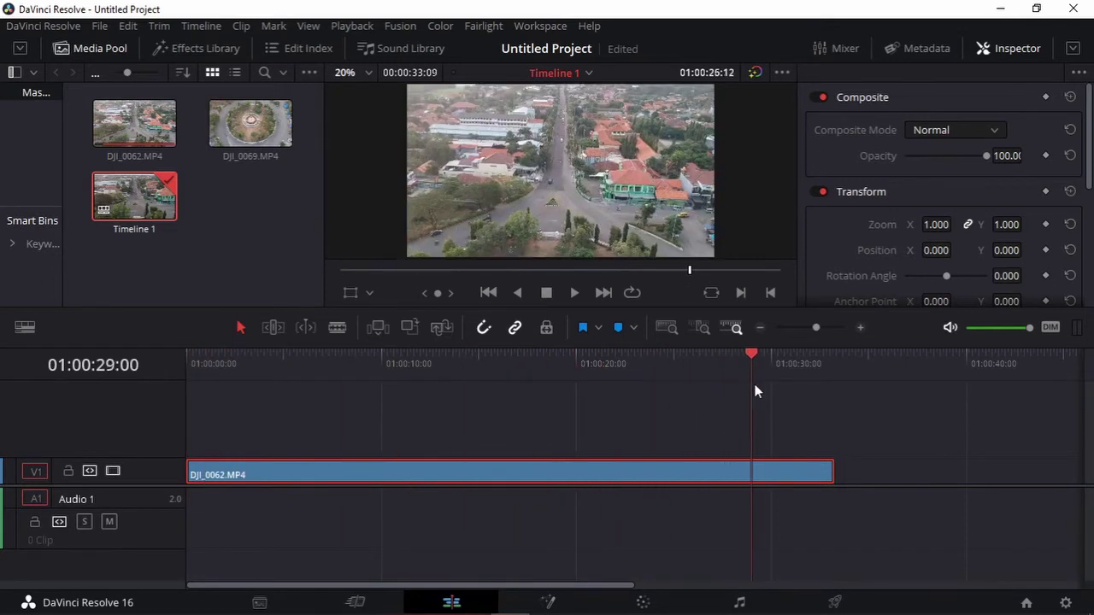
Step: Append DJI_0069 after DJI_0062 and add a Cross Dissolve at the cut
{"action": "mouse_move", "coordinate": [281, 154]}
{"action": "left_mouse_down"}
{"action": "mouse_move", "coordinate": [308, 148]}
{"action": "mouse_move", "coordinate": [773, 487]}
{"action": "left_mouse_up"}
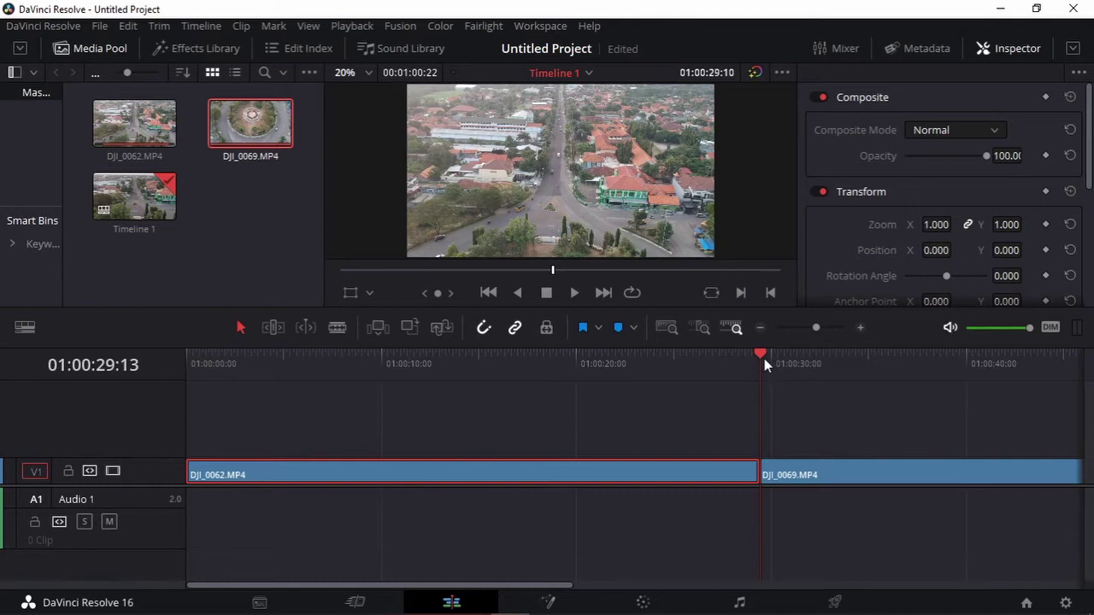
{"action": "left_click_drag", "start_coordinate": [764, 358], "coordinate": [746, 369]}
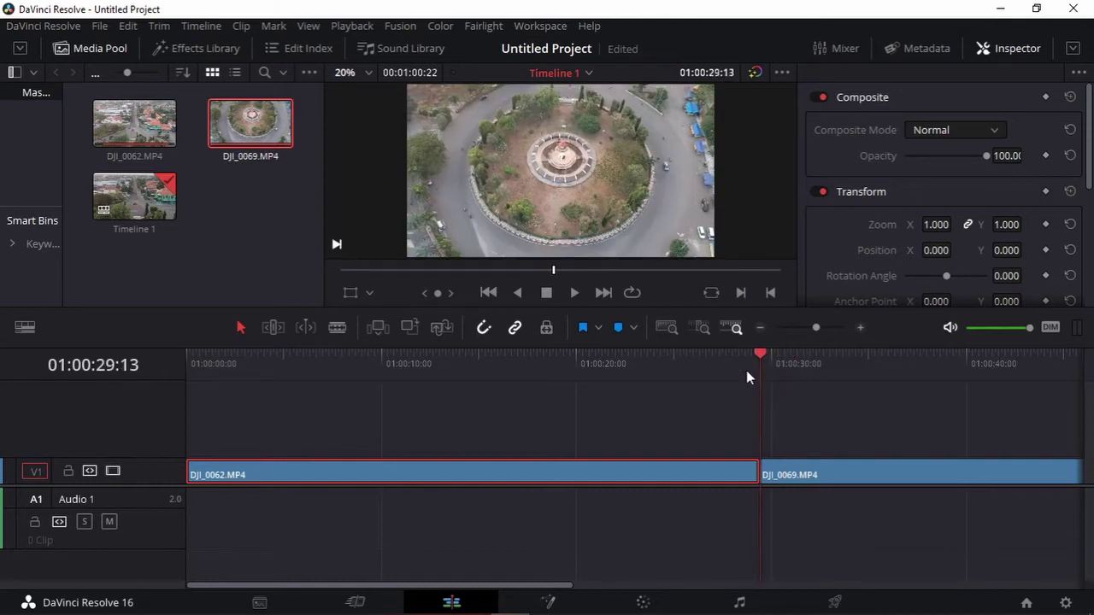
{"action": "left_click", "coordinate": [227, 49]}
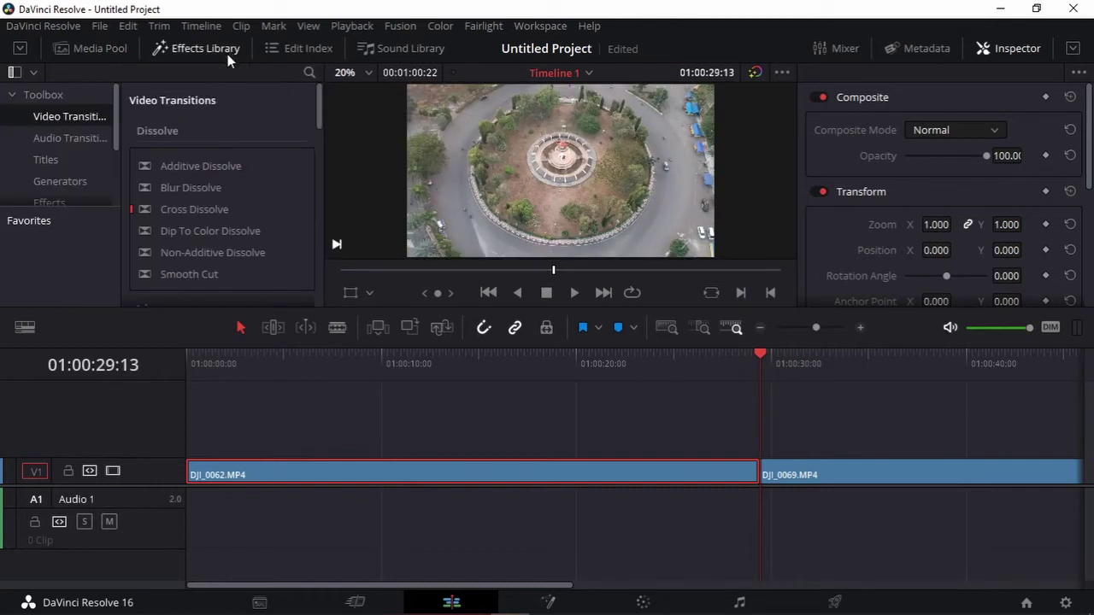
{"action": "scroll", "coordinate": [231, 182], "scroll_direction": "down", "scroll_amount": 1}
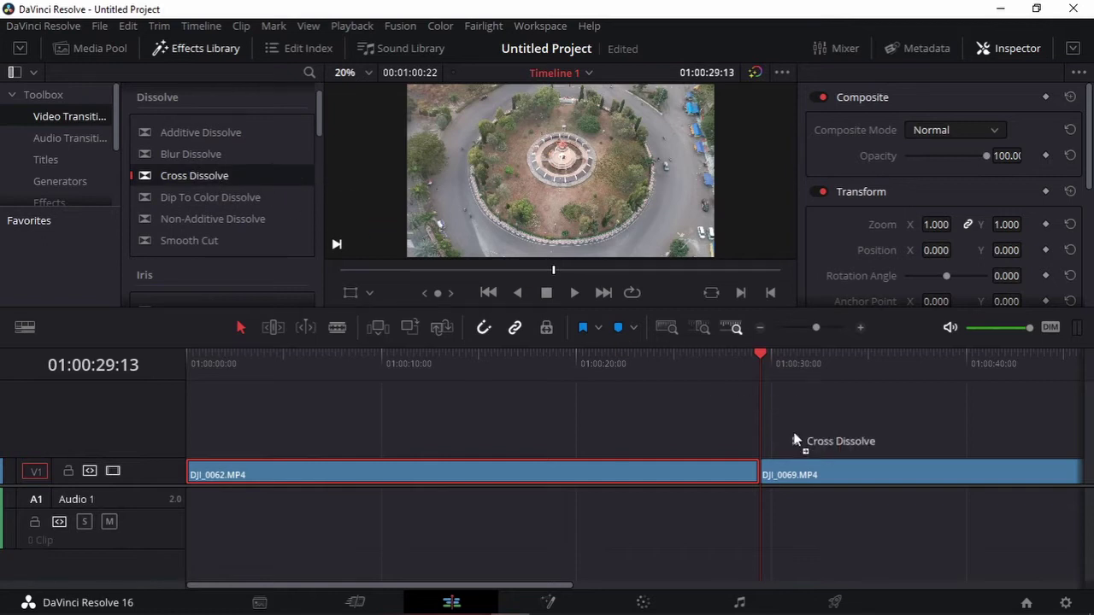
{"action": "left_click_drag", "start_coordinate": [216, 182], "coordinate": [763, 475]}
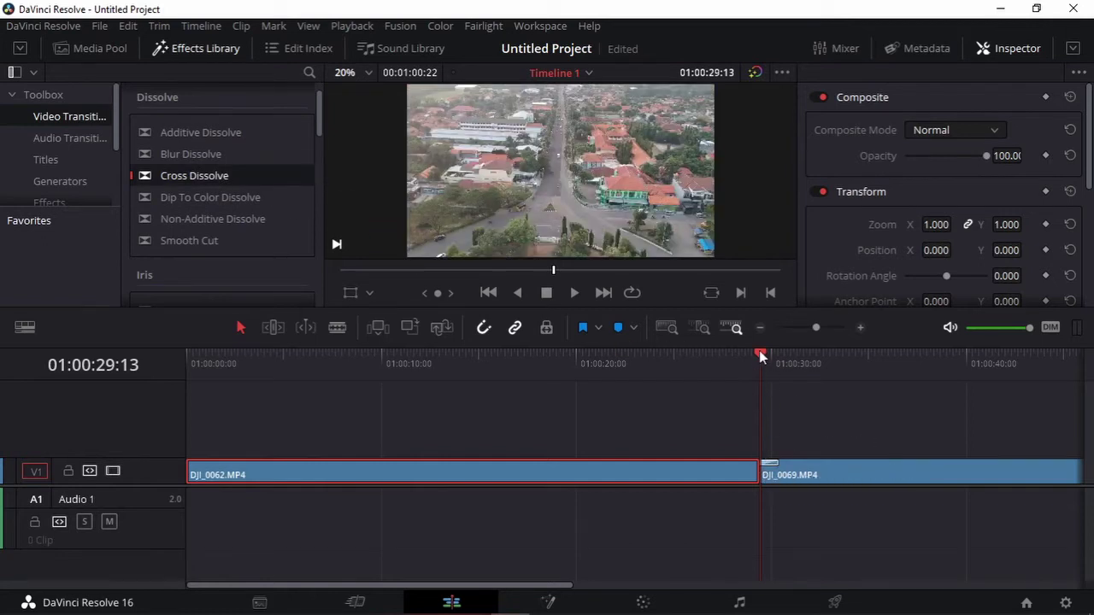
{"action": "key", "text": "space"}
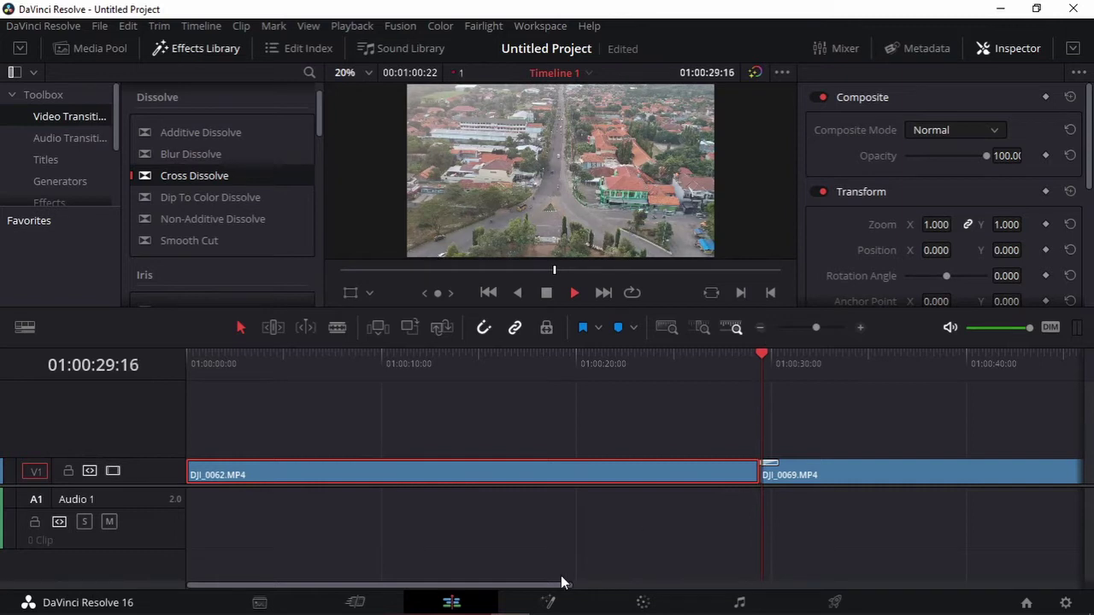
{"action": "left_click_drag", "start_coordinate": [571, 588], "coordinate": [635, 587]}
Step: Scrub through the cut into DJI_0069, then delete DJI_0069 from the timeline
{"action": "left_click", "coordinate": [608, 363]}
{"action": "left_click_drag", "start_coordinate": [608, 363], "coordinate": [1026, 376]}
{"action": "left_click", "coordinate": [777, 475]}
{"action": "key", "text": "Delete"}
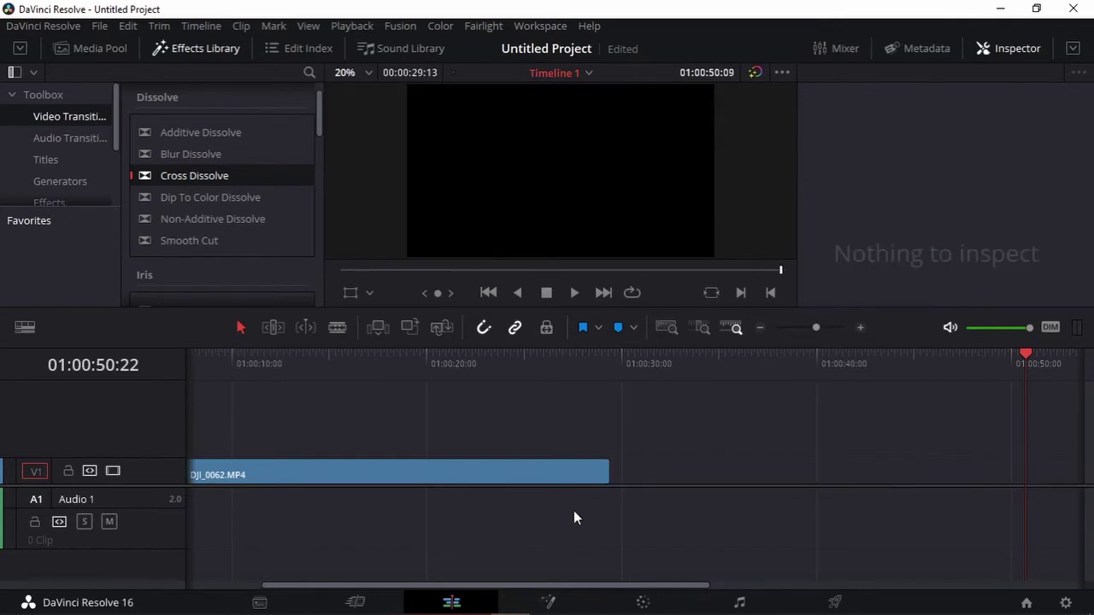
Step: On the Media page, drag the GBN selatan clip from the Footage folder into the media pool
{"action": "left_click", "coordinate": [291, 600]}
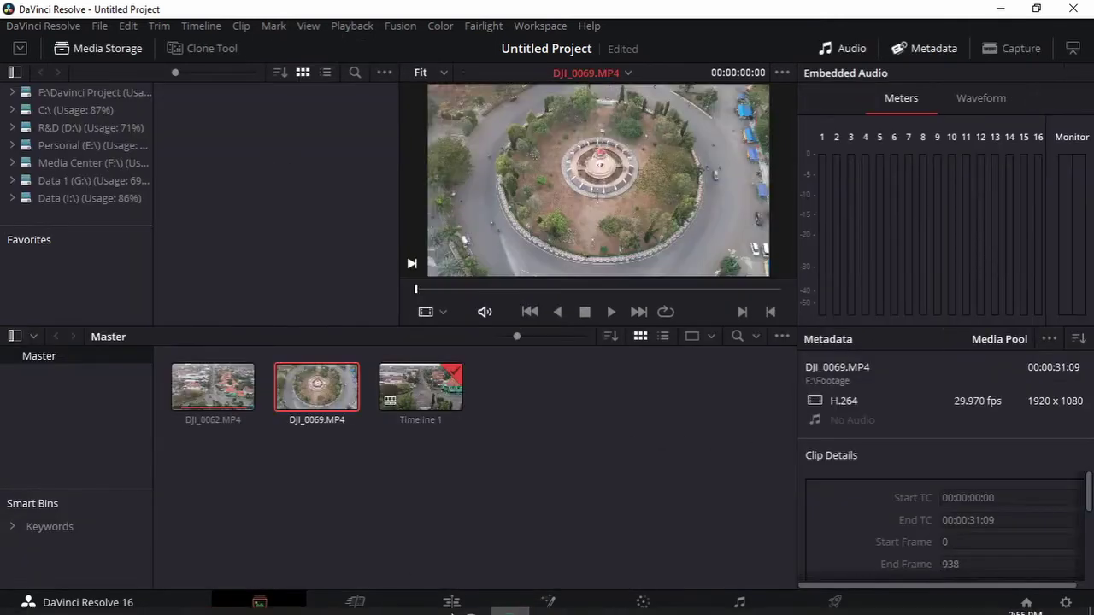
{"action": "left_click", "coordinate": [549, 599]}
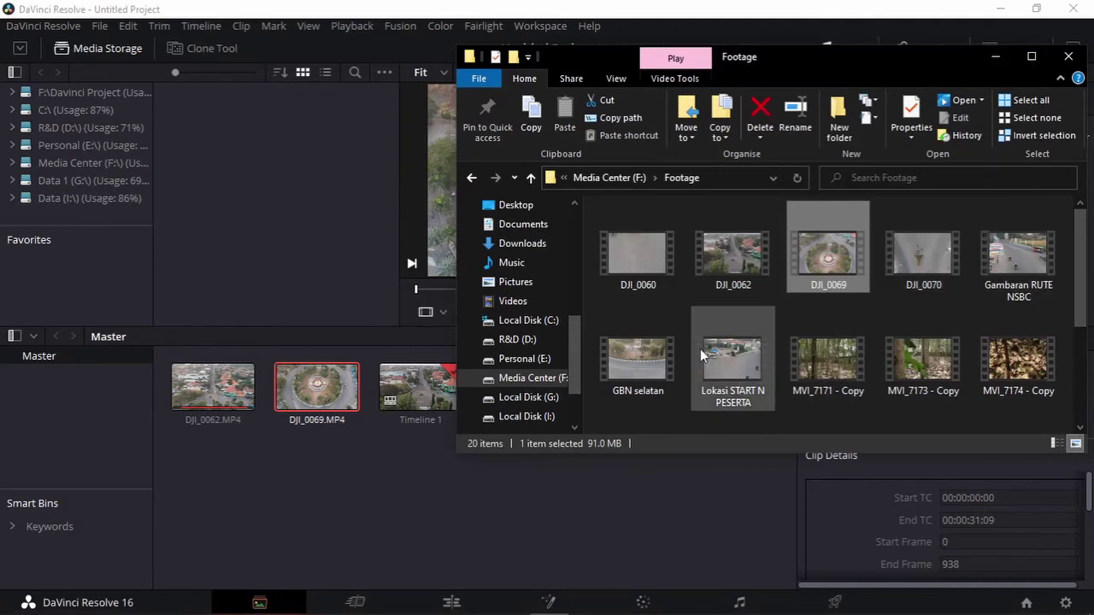
{"action": "left_click_drag", "start_coordinate": [671, 376], "coordinate": [409, 487]}
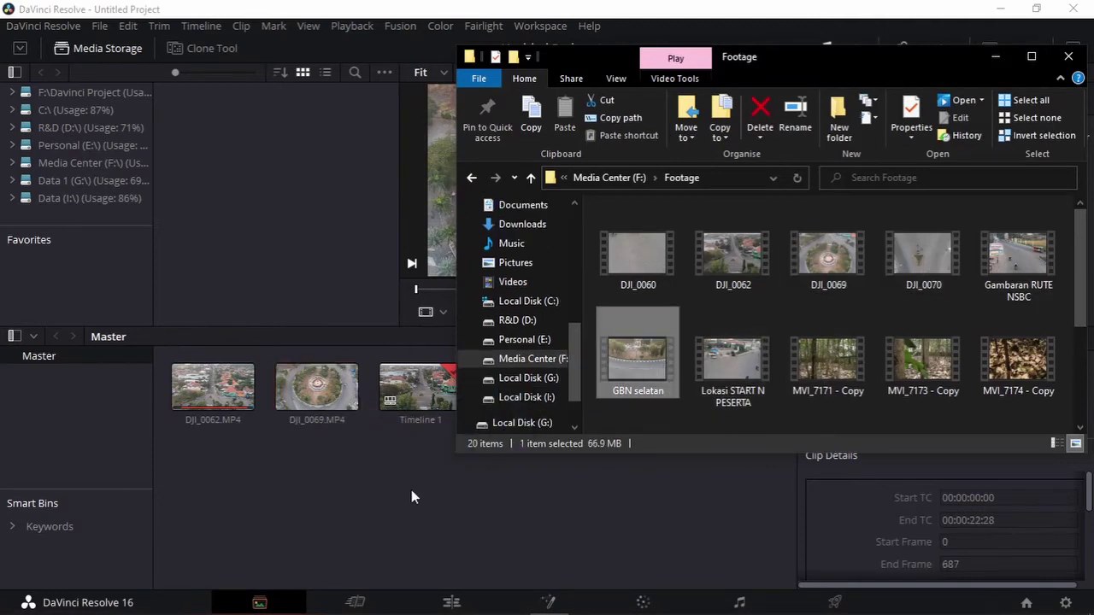
{"action": "left_click", "coordinate": [493, 485]}
Step: Add GBN selatan.MP4 after DJI_0062 on the timeline and play through it
{"action": "left_click", "coordinate": [452, 602]}
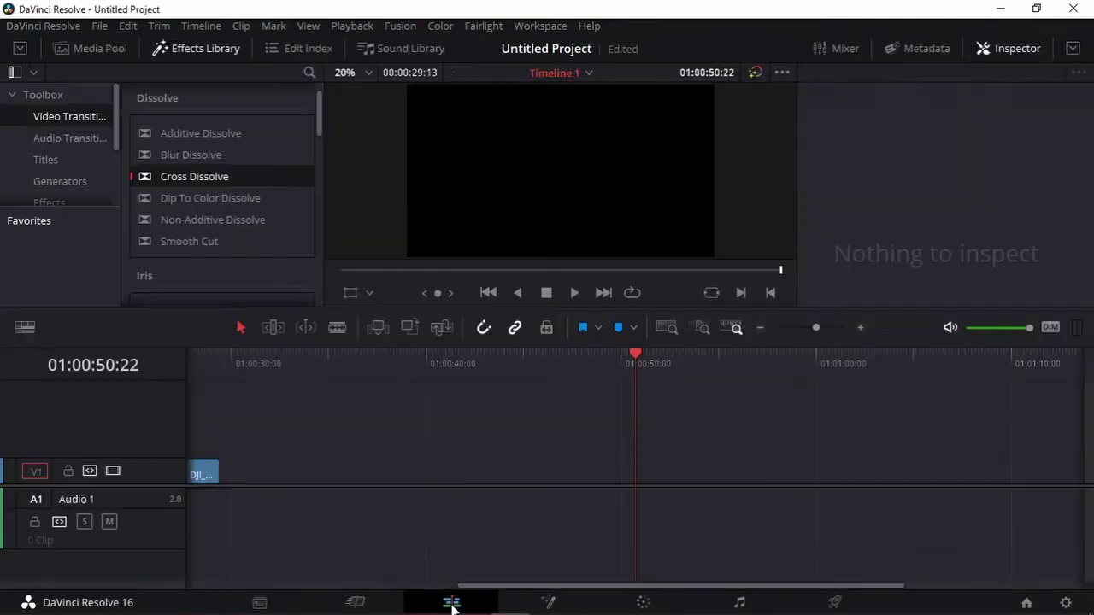
{"action": "left_click", "coordinate": [93, 48]}
{"action": "left_click_drag", "start_coordinate": [251, 197], "coordinate": [246, 475]}
{"action": "key", "text": "space"}
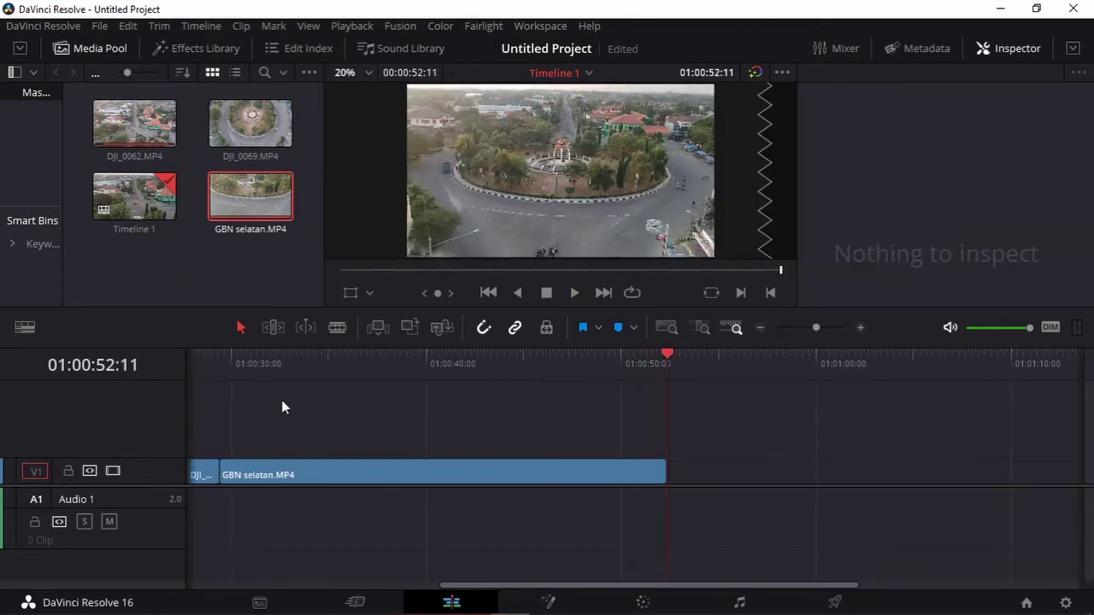
{"action": "mouse_move", "coordinate": [257, 383]}
{"action": "left_mouse_down"}
{"action": "mouse_move", "coordinate": [238, 385]}
{"action": "mouse_move", "coordinate": [290, 385]}
{"action": "left_mouse_up"}
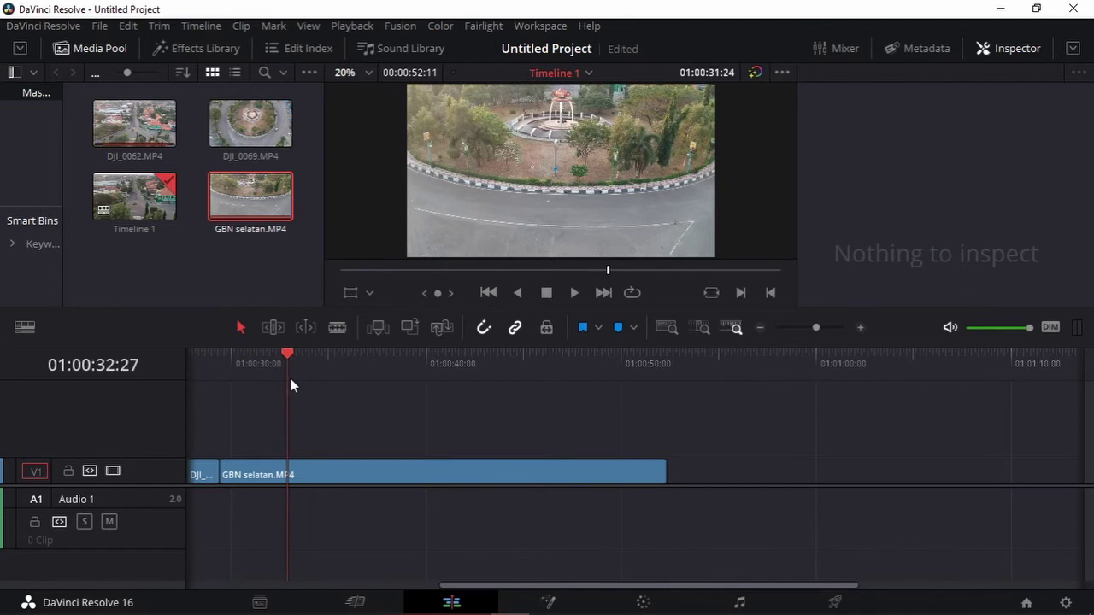
{"action": "left_click_drag", "start_coordinate": [290, 386], "coordinate": [379, 385]}
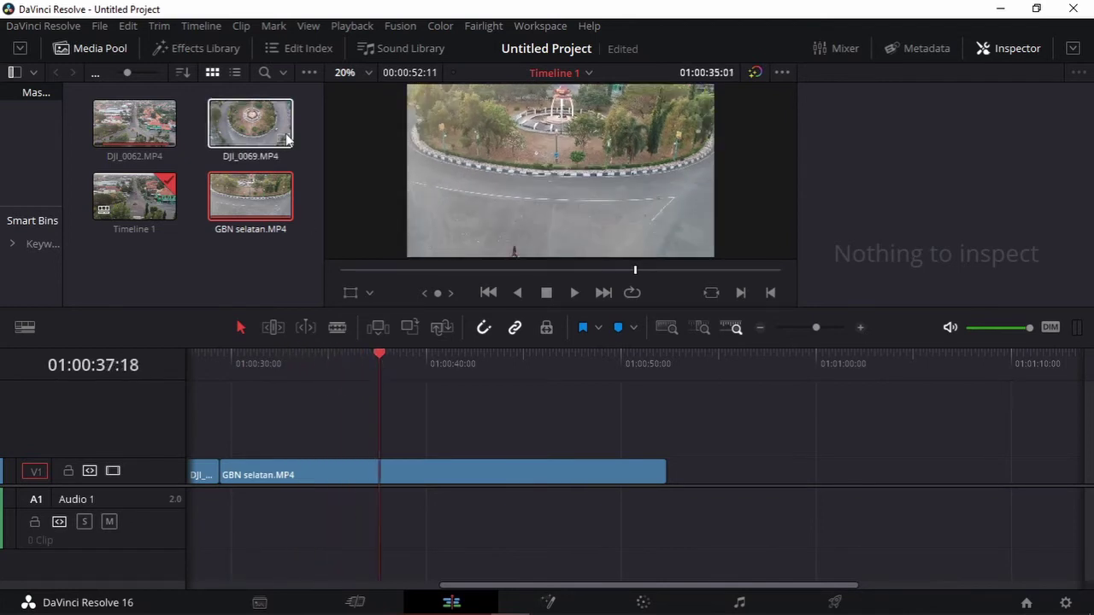
Step: Drop a Cross Dissolve on the DJI_0062/GBN selatan cut and play it back
{"action": "left_click", "coordinate": [187, 49]}
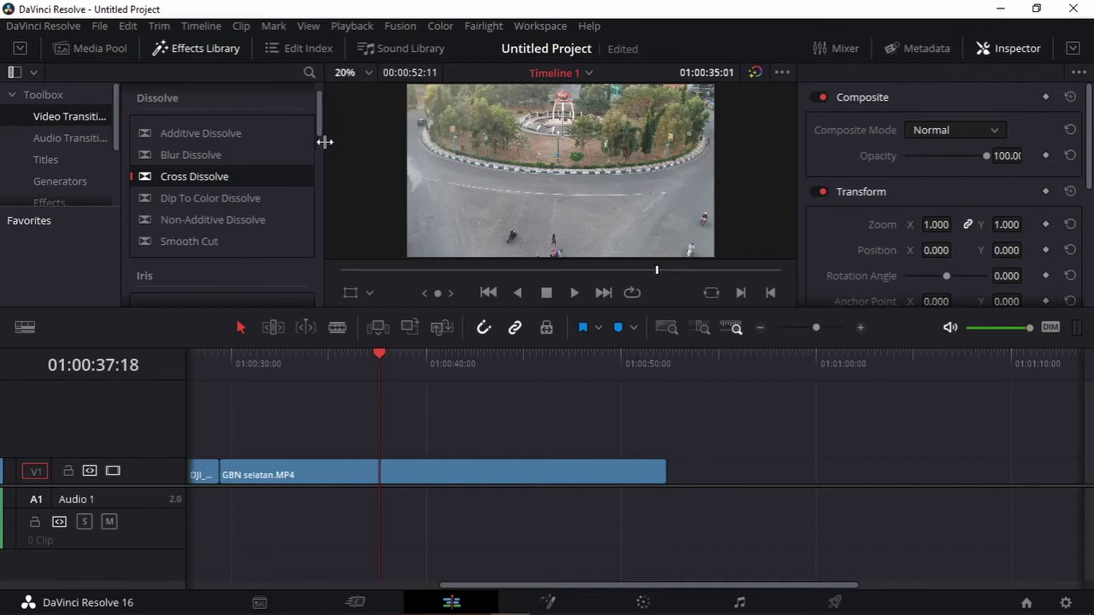
{"action": "mouse_move", "coordinate": [318, 131]}
{"action": "left_mouse_down"}
{"action": "mouse_move", "coordinate": [330, 245]}
{"action": "mouse_move", "coordinate": [330, 119]}
{"action": "left_mouse_up"}
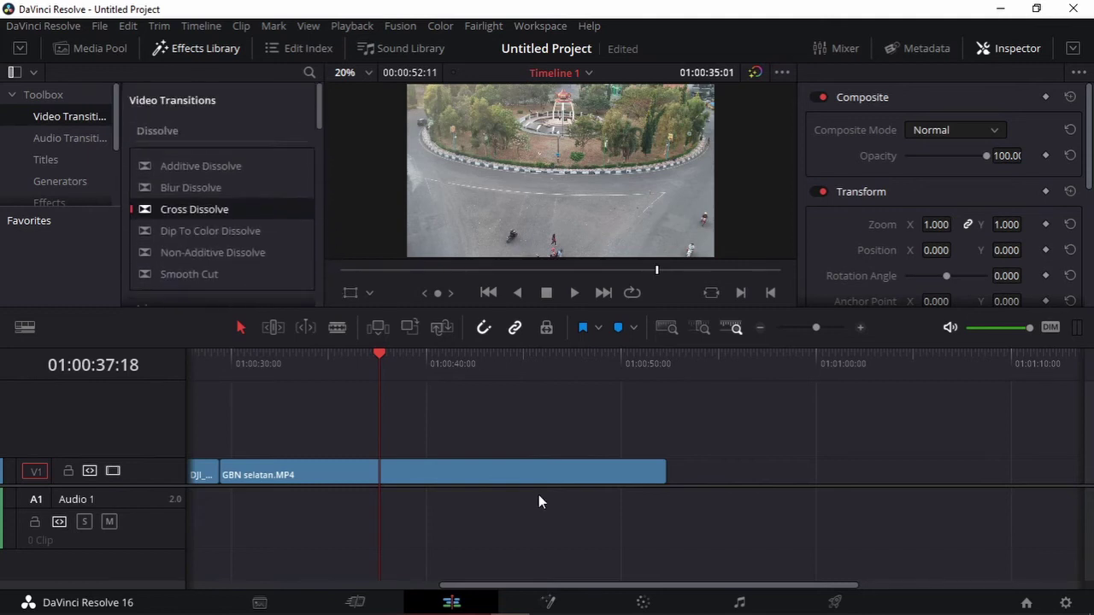
{"action": "left_click_drag", "start_coordinate": [575, 585], "coordinate": [395, 586]}
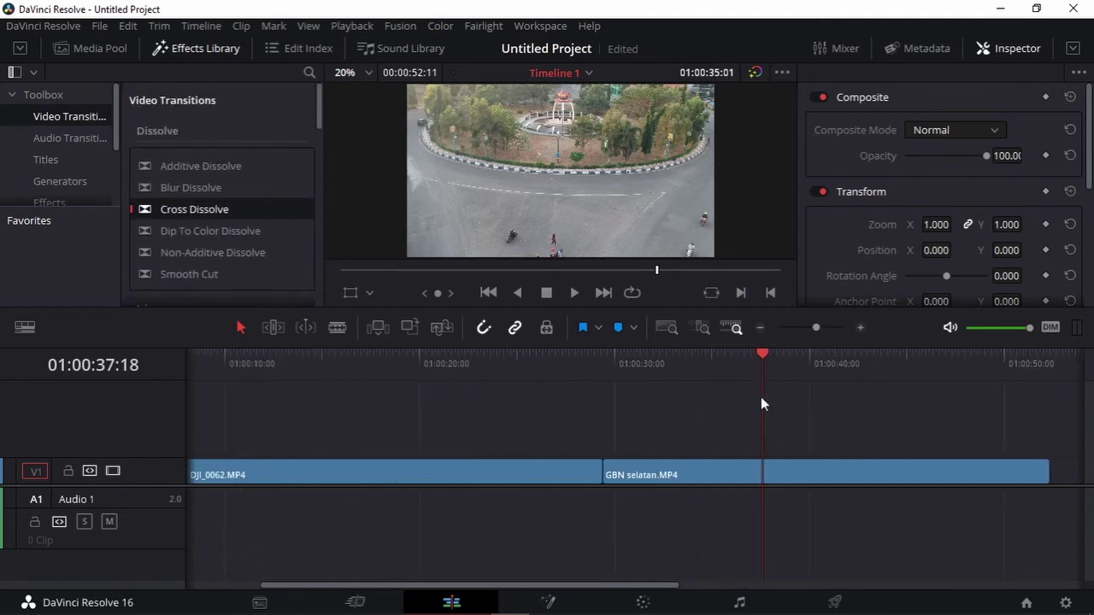
{"action": "left_click", "coordinate": [764, 334]}
{"action": "scroll", "coordinate": [211, 217], "scroll_direction": "down", "scroll_amount": 5}
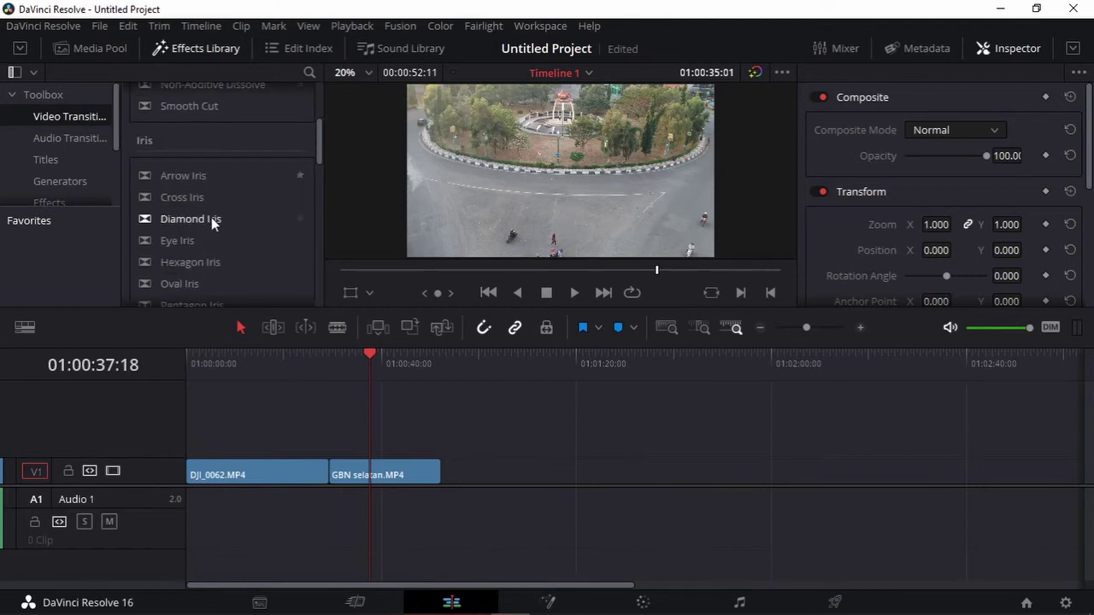
{"action": "scroll", "coordinate": [211, 215], "scroll_direction": "up", "scroll_amount": 10}
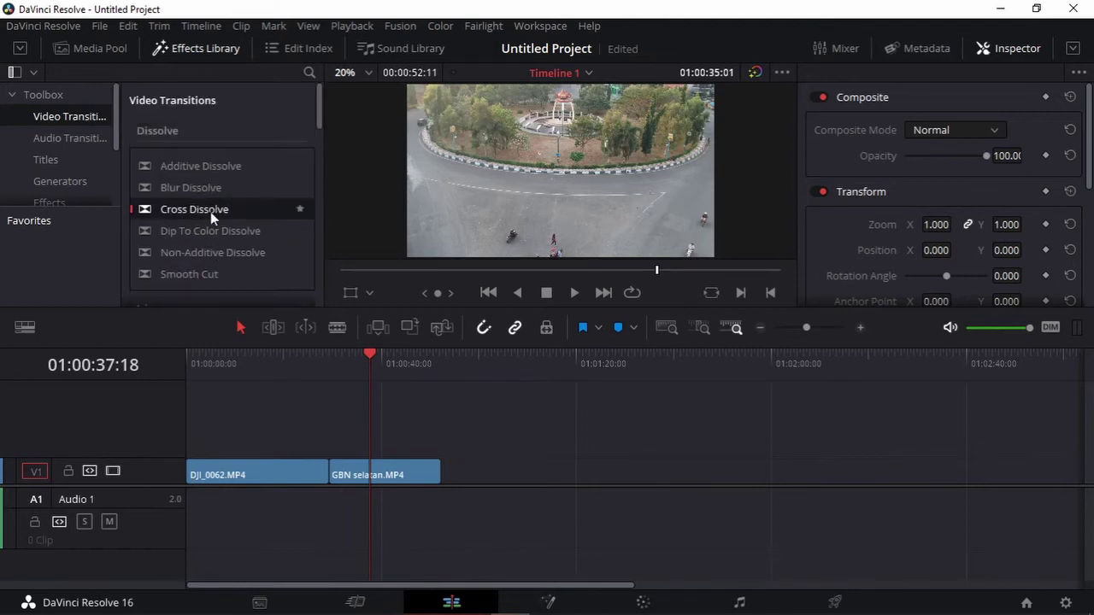
{"action": "left_click_drag", "start_coordinate": [210, 211], "coordinate": [330, 473]}
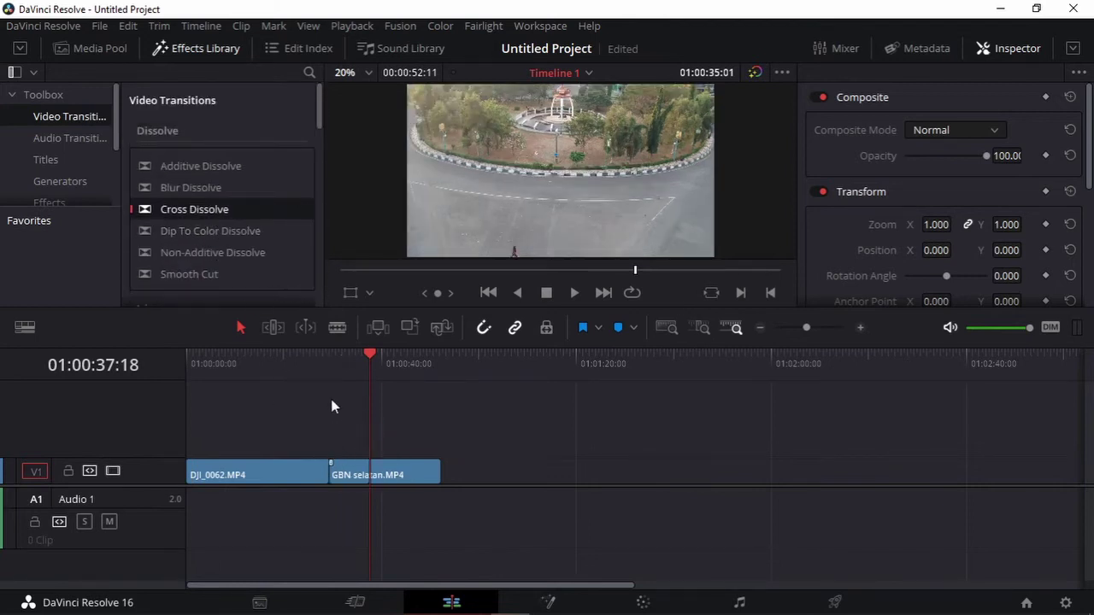
{"action": "left_click", "coordinate": [322, 359]}
{"action": "key", "text": "space"}
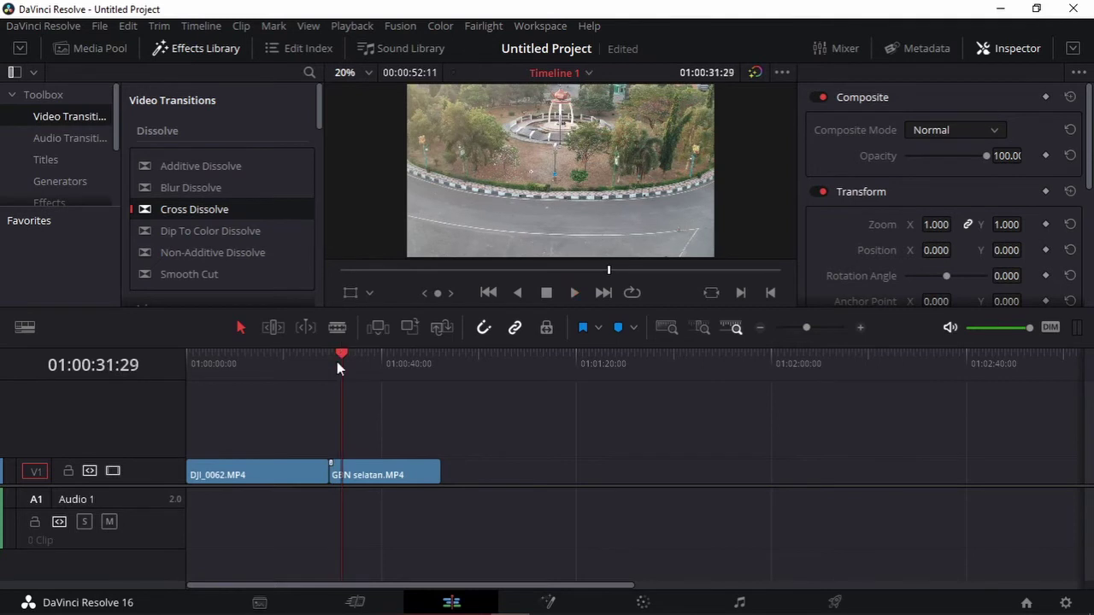
{"action": "left_click", "coordinate": [231, 363]}
{"action": "left_click_drag", "start_coordinate": [215, 373], "coordinate": [181, 387]}
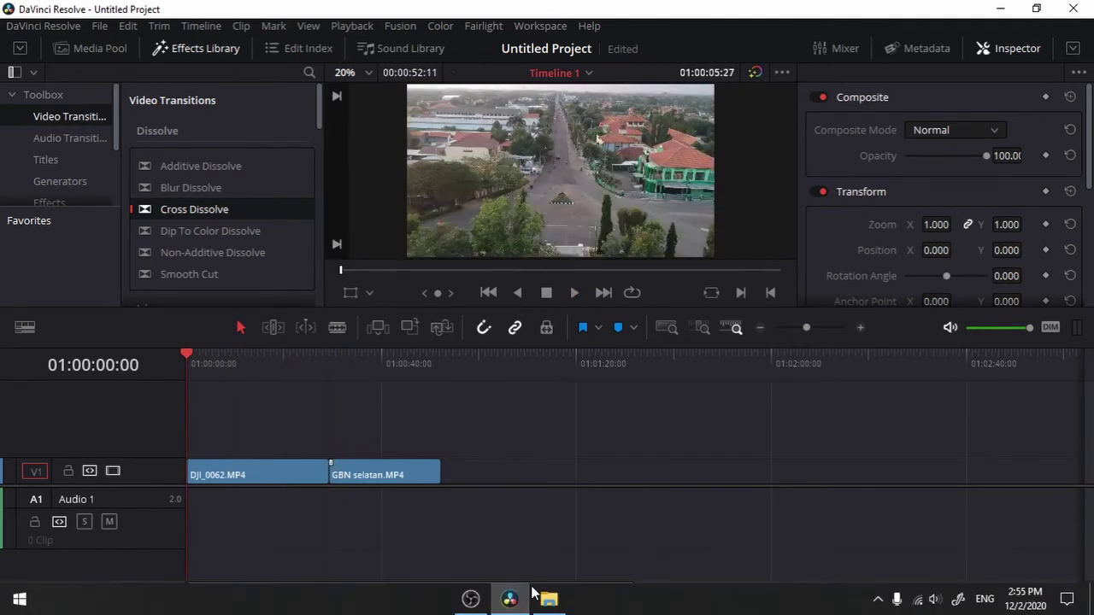
Step: Set DJI_0062's stabilization mode to Similarity and play the stabilized clip
{"action": "left_click", "coordinate": [277, 475]}
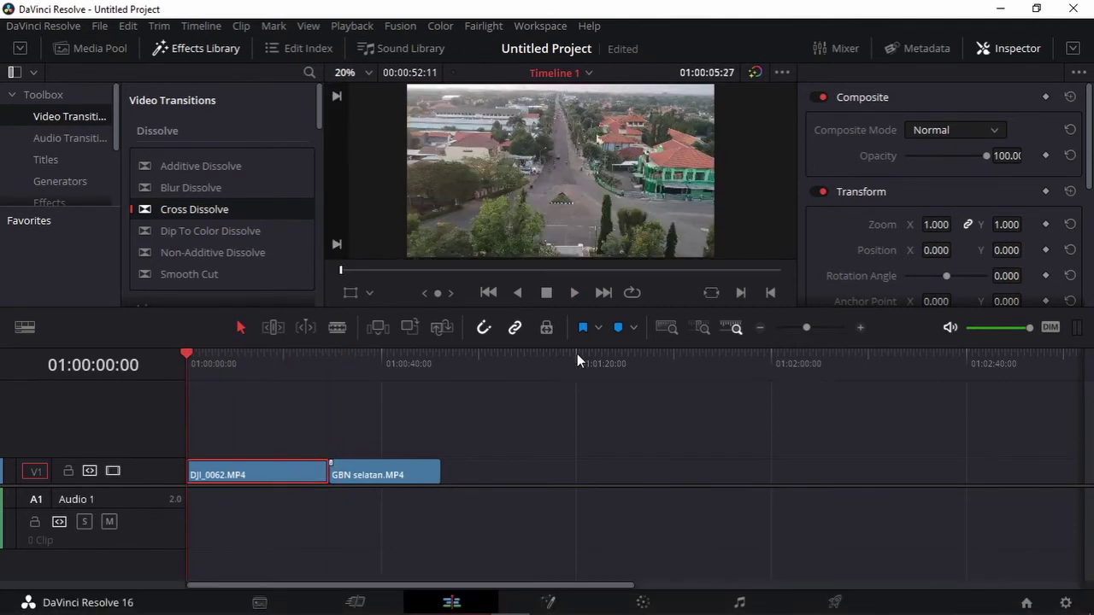
{"action": "scroll", "coordinate": [914, 233], "scroll_direction": "down", "scroll_amount": 5}
{"action": "scroll", "coordinate": [914, 233], "scroll_direction": "down", "scroll_amount": 1}
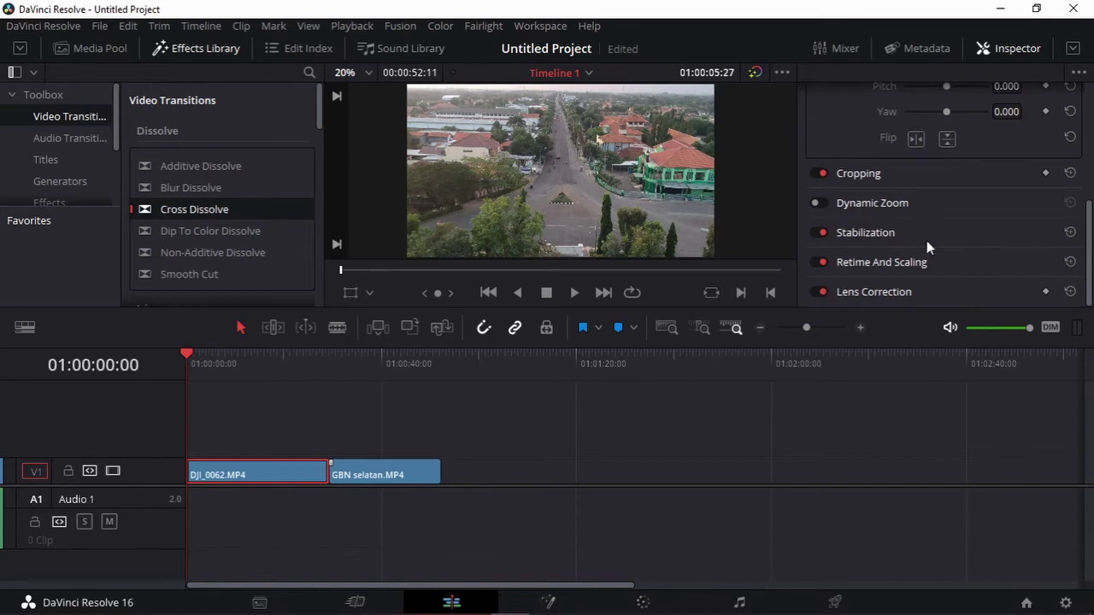
{"action": "left_click", "coordinate": [865, 232]}
{"action": "scroll", "coordinate": [890, 238], "scroll_direction": "down", "scroll_amount": 2}
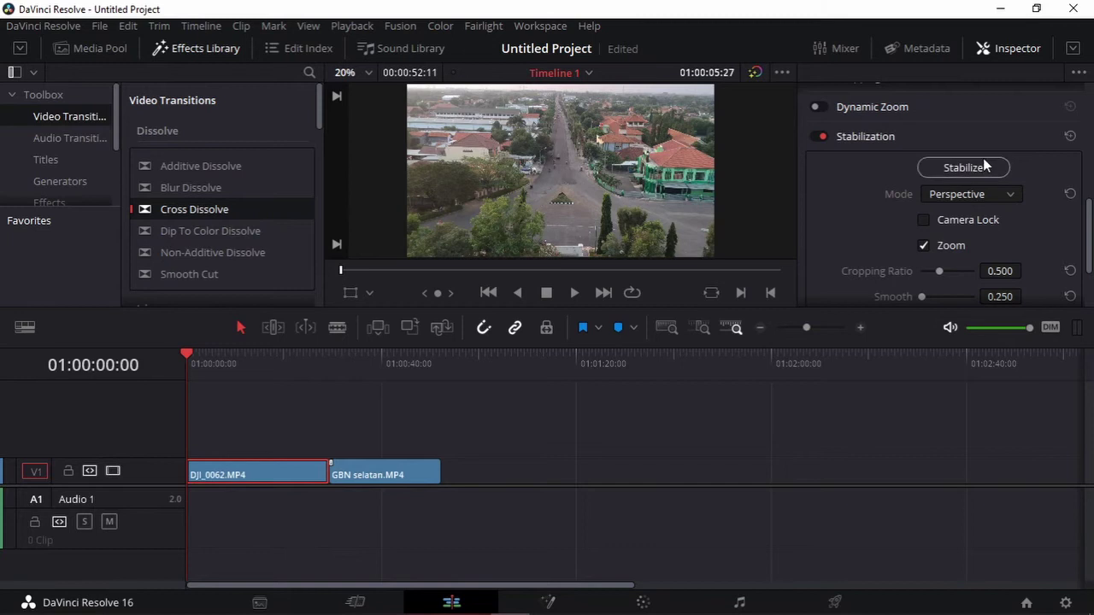
{"action": "left_click", "coordinate": [953, 198]}
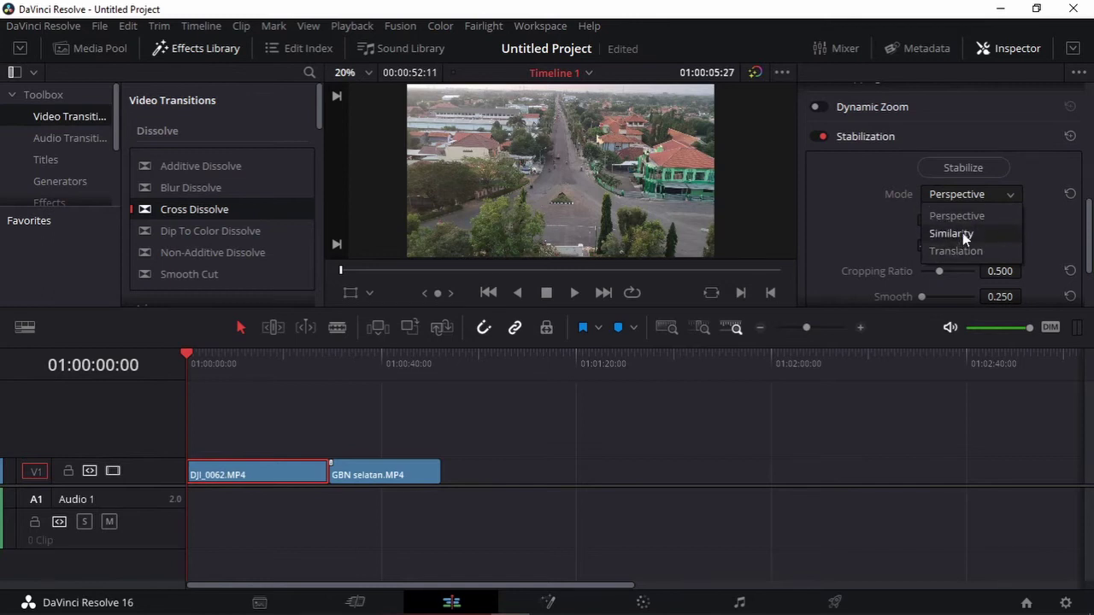
{"action": "left_click", "coordinate": [876, 226]}
{"action": "left_click", "coordinate": [972, 200]}
{"action": "left_click", "coordinate": [973, 235]}
{"action": "left_click", "coordinate": [977, 193]}
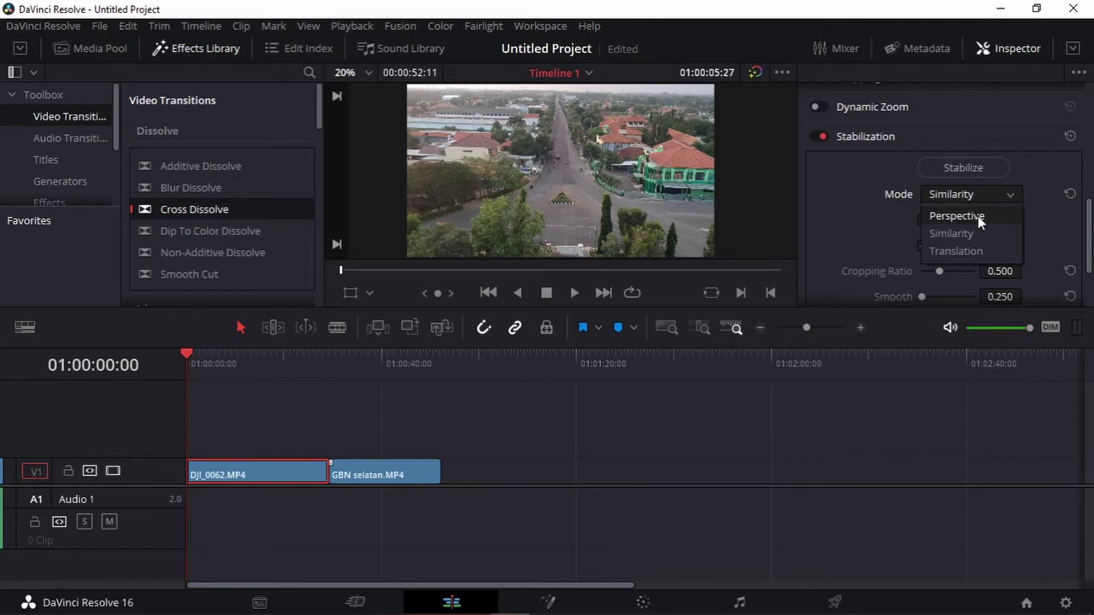
{"action": "left_click", "coordinate": [961, 232]}
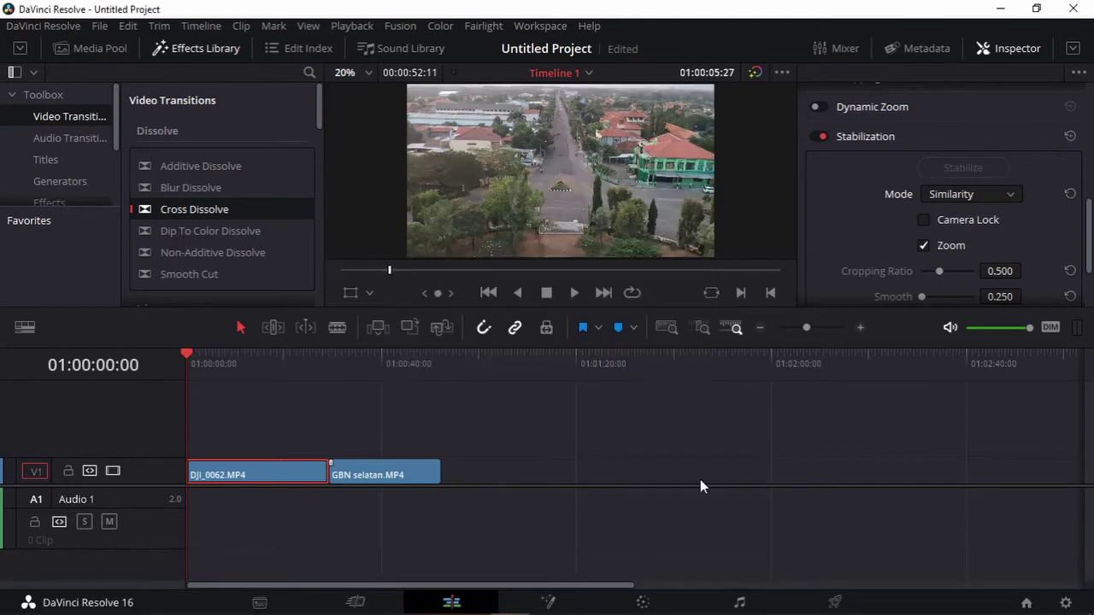
{"action": "left_click", "coordinate": [577, 295]}
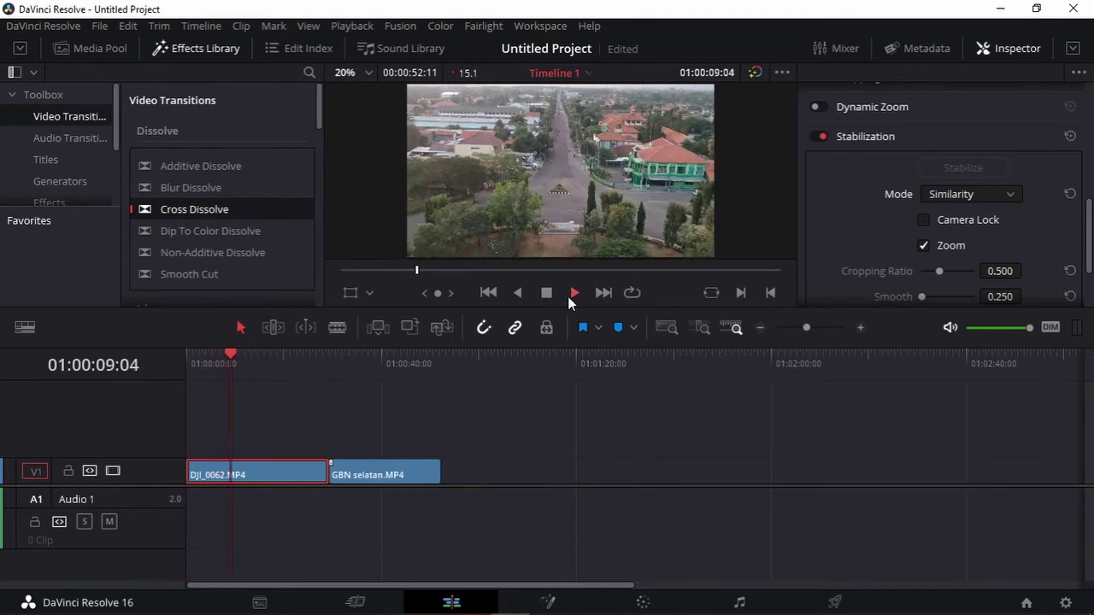
{"action": "left_click", "coordinate": [554, 295]}
Step: Lay Upbeat and Happy Pop Background Music For Videos.mp3 at the start of Audio 1
{"action": "left_click", "coordinate": [549, 599]}
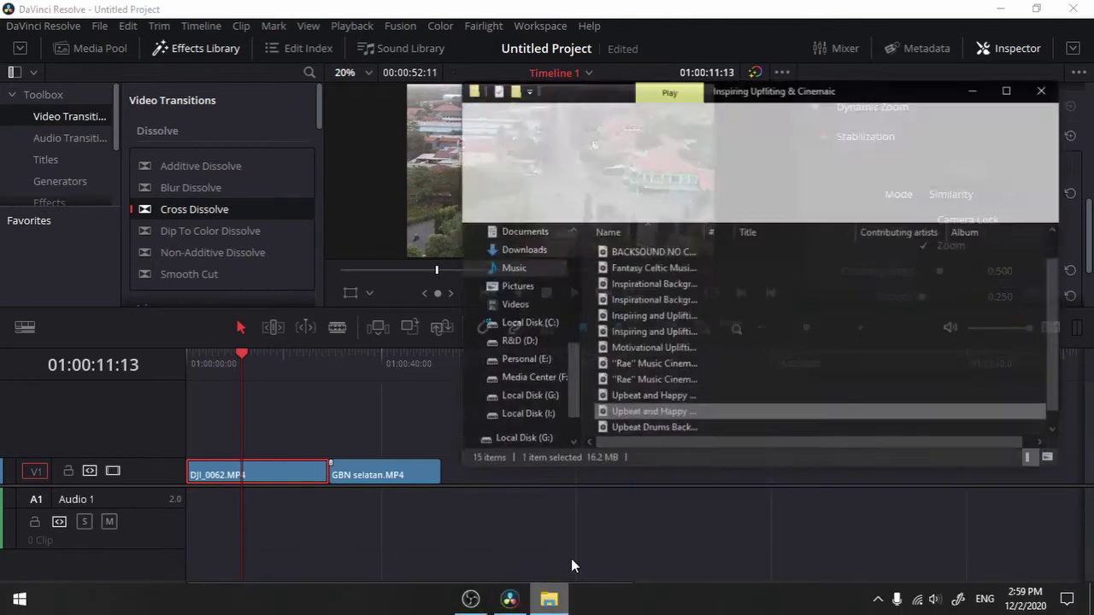
{"action": "left_click_drag", "start_coordinate": [654, 394], "coordinate": [325, 523]}
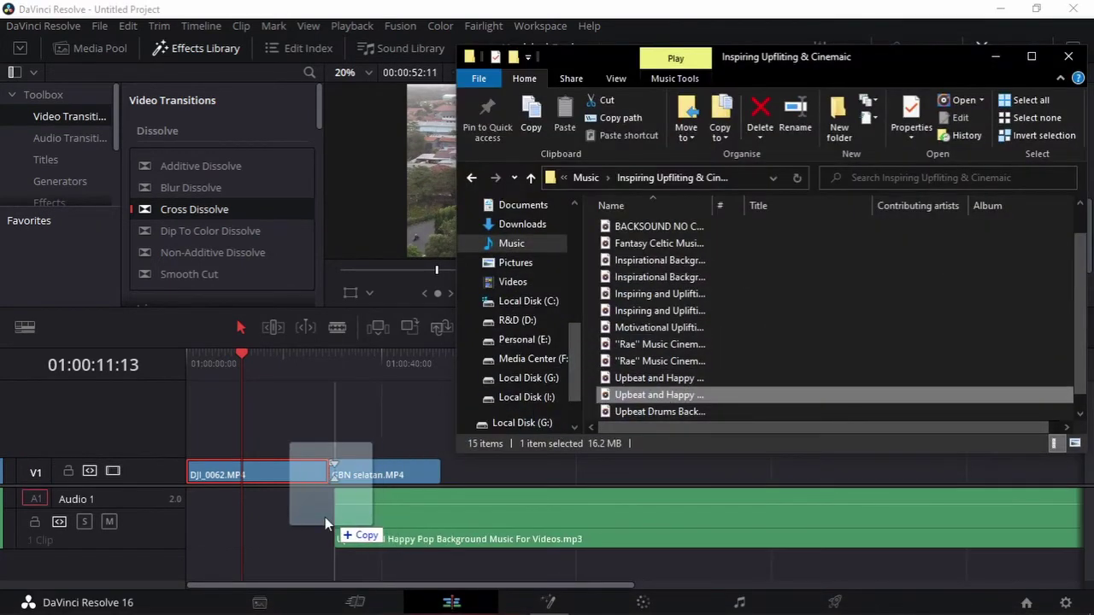
{"action": "left_click_drag", "start_coordinate": [325, 518], "coordinate": [197, 515]}
{"action": "left_click", "coordinate": [291, 444]}
{"action": "key", "text": "Home"}
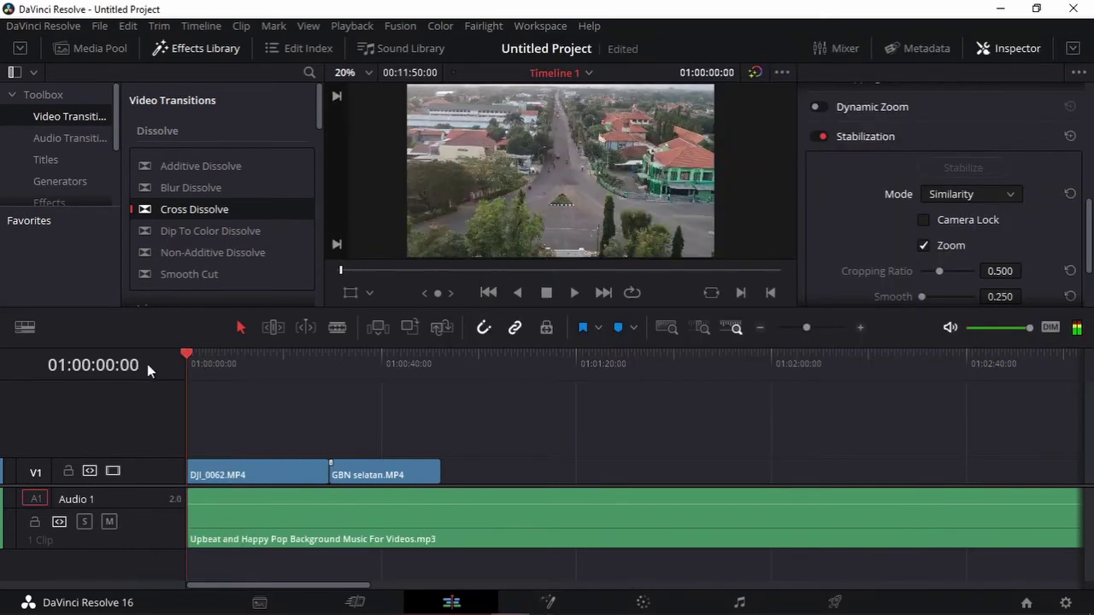
Step: Shift DJI_0062 and GBN selatan together later on the timeline
{"action": "left_click", "coordinate": [574, 296]}
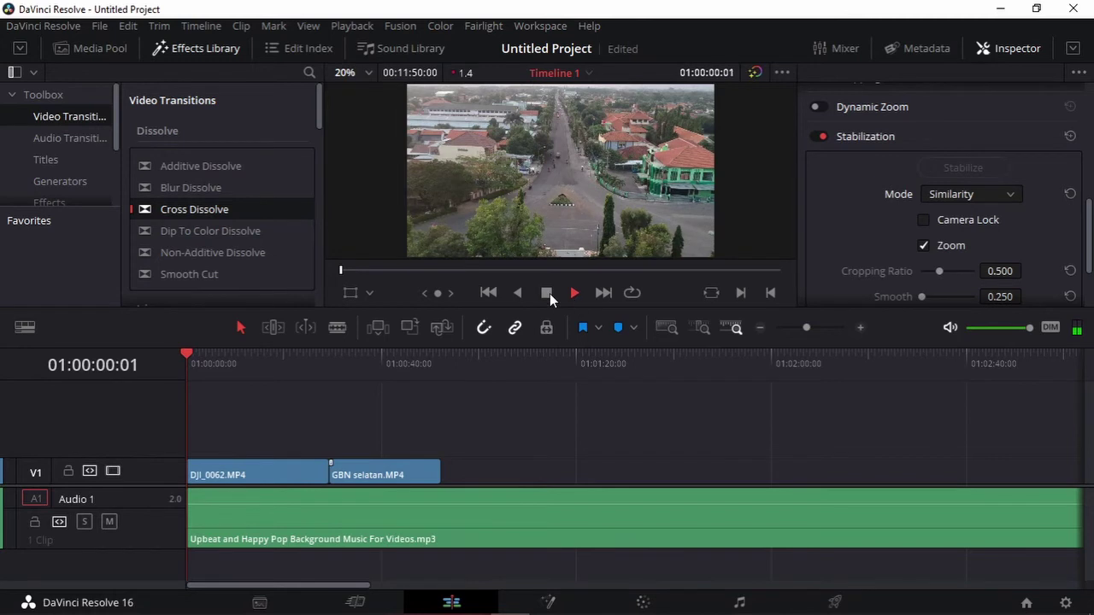
{"action": "left_click", "coordinate": [550, 293]}
{"action": "left_click_drag", "start_coordinate": [284, 423], "coordinate": [451, 466]}
{"action": "left_click", "coordinate": [572, 301]}
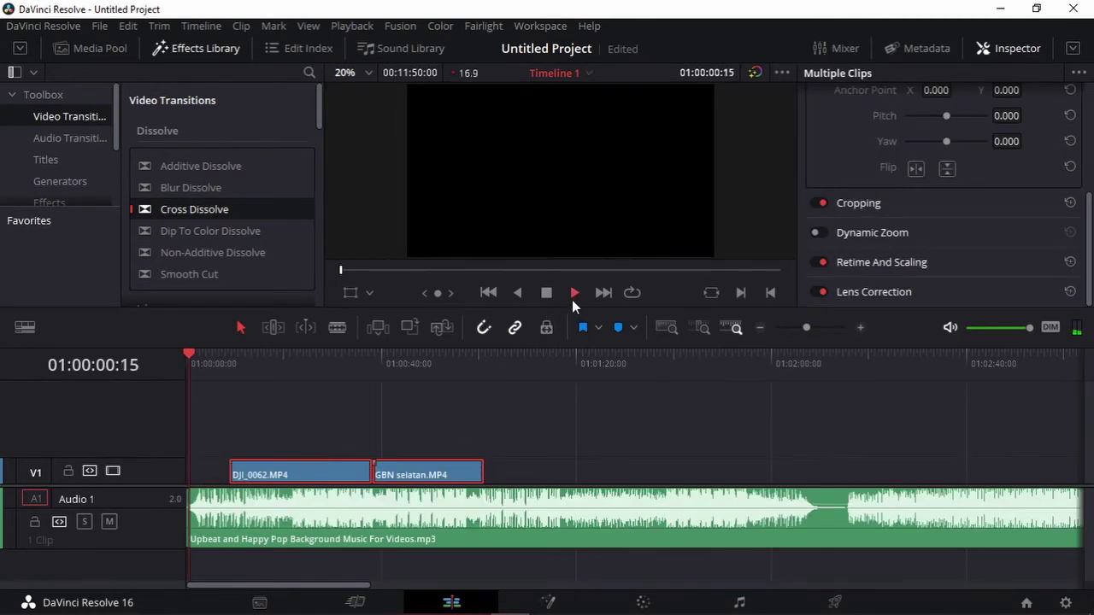
{"action": "key", "text": "space"}
{"action": "key", "text": "Home"}
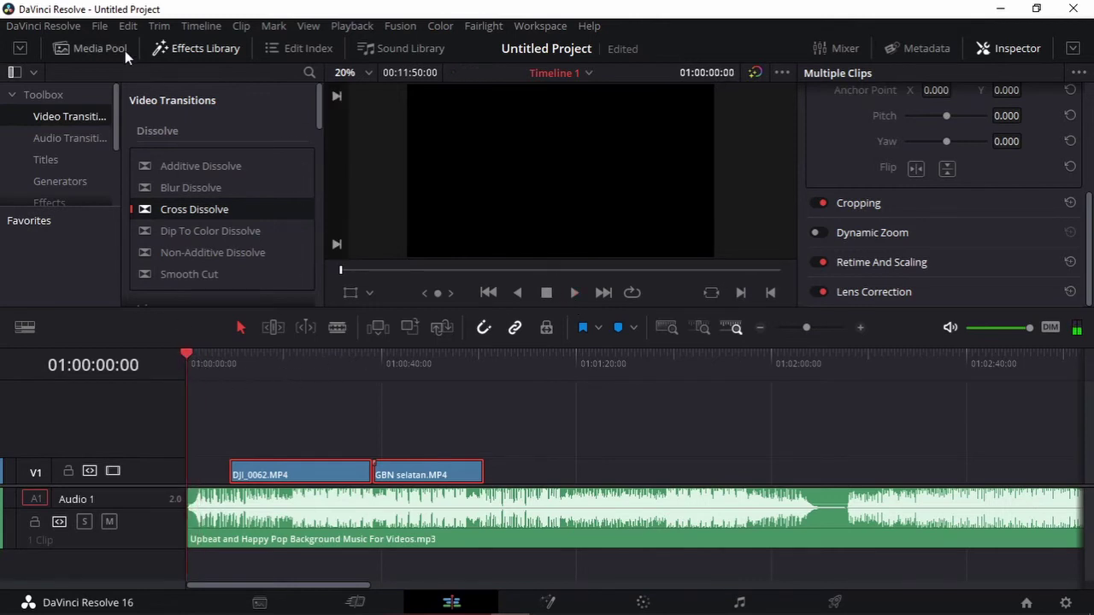
Step: Place a Text title at the start of V1, zoom in, and select it
{"action": "left_click", "coordinate": [50, 167]}
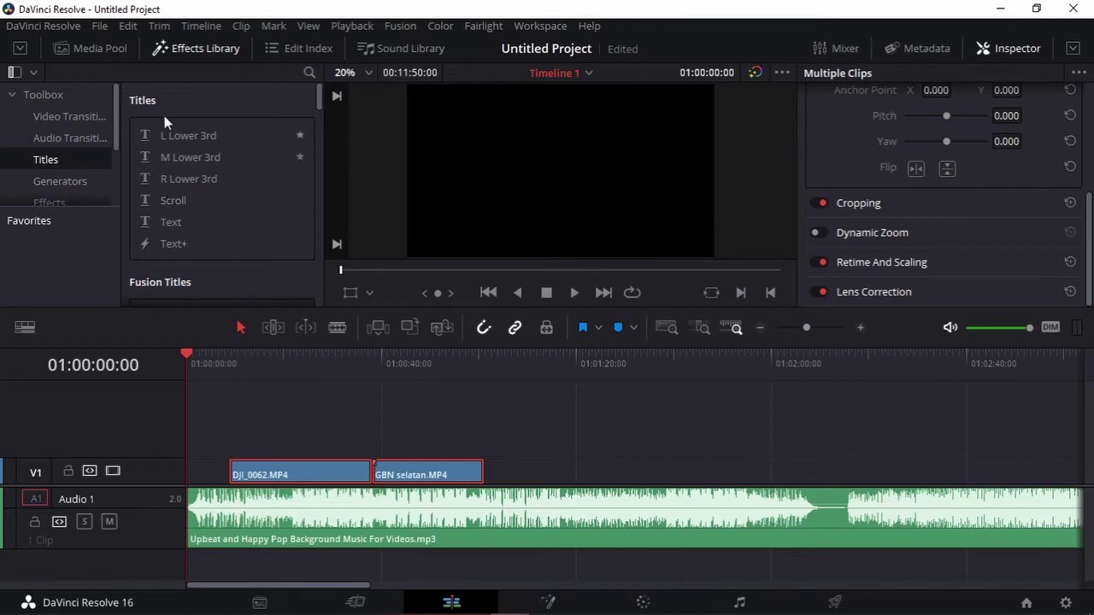
{"action": "left_click_drag", "start_coordinate": [173, 224], "coordinate": [196, 471]}
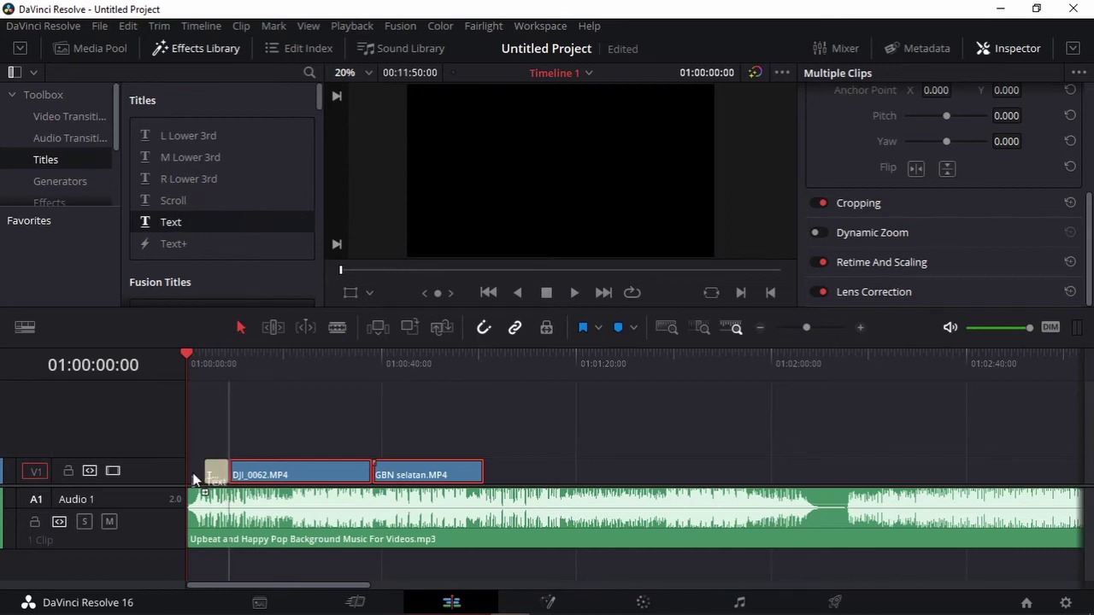
{"action": "scroll", "coordinate": [193, 245], "scroll_direction": "down", "scroll_amount": 1}
{"action": "scroll", "coordinate": [192, 245], "scroll_direction": "down", "scroll_amount": 3}
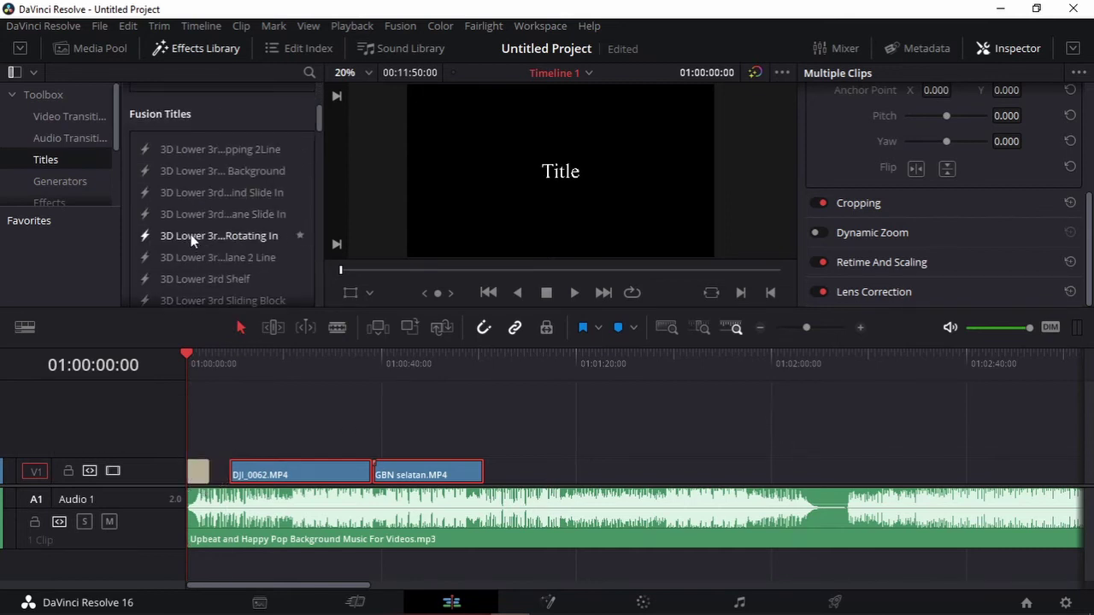
{"action": "scroll", "coordinate": [214, 198], "scroll_direction": "down", "scroll_amount": 4}
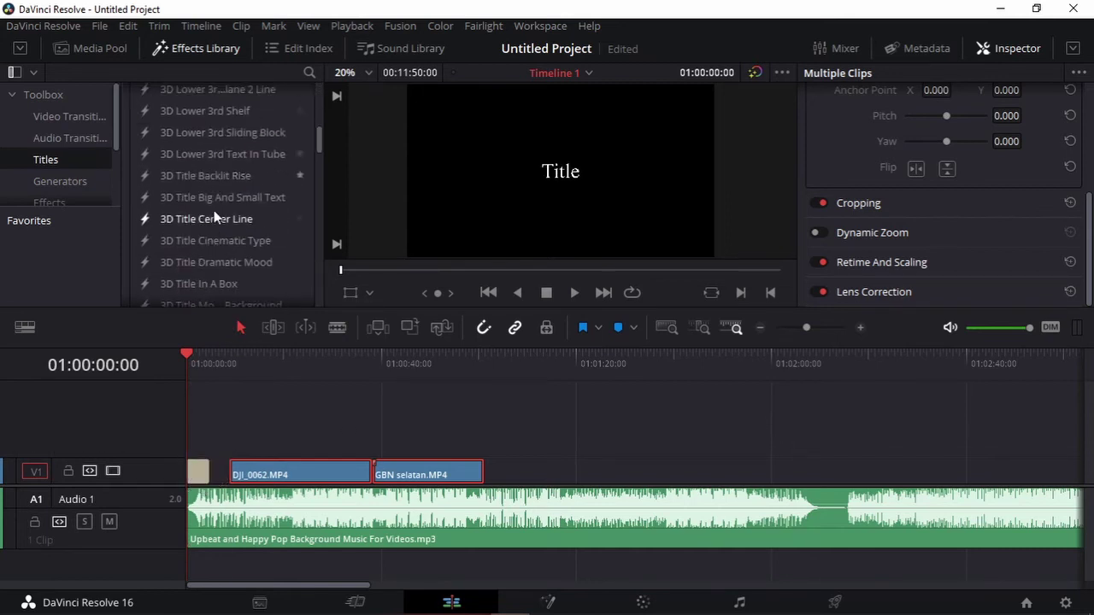
{"action": "scroll", "coordinate": [224, 155], "scroll_direction": "down", "scroll_amount": 3}
{"action": "scroll", "coordinate": [224, 164], "scroll_direction": "down", "scroll_amount": 5}
{"action": "scroll", "coordinate": [219, 180], "scroll_direction": "down", "scroll_amount": 4}
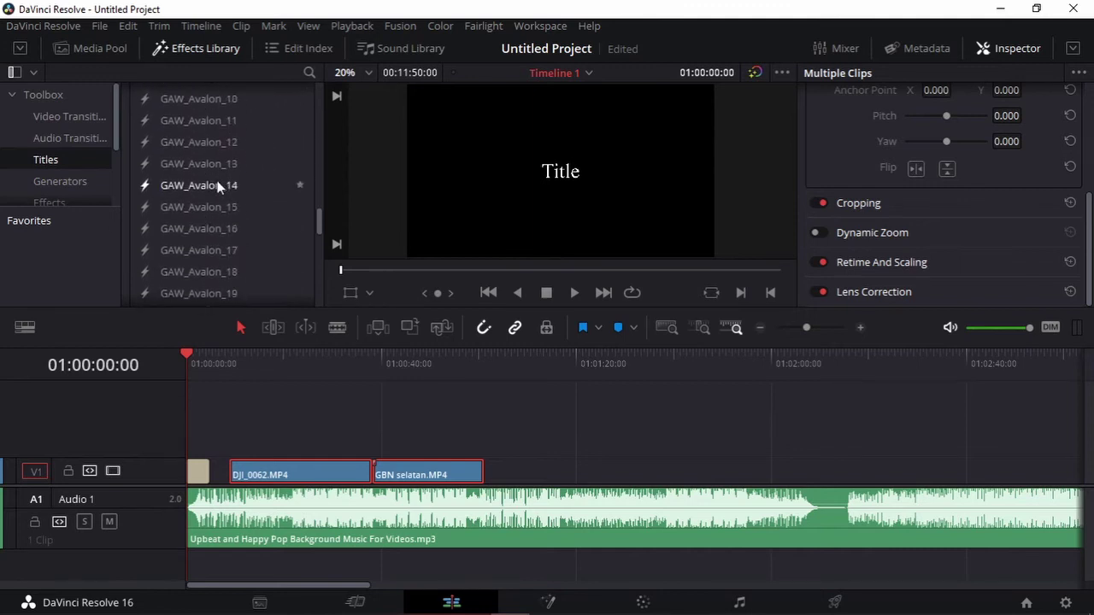
{"action": "scroll", "coordinate": [214, 193], "scroll_direction": "down", "scroll_amount": 5}
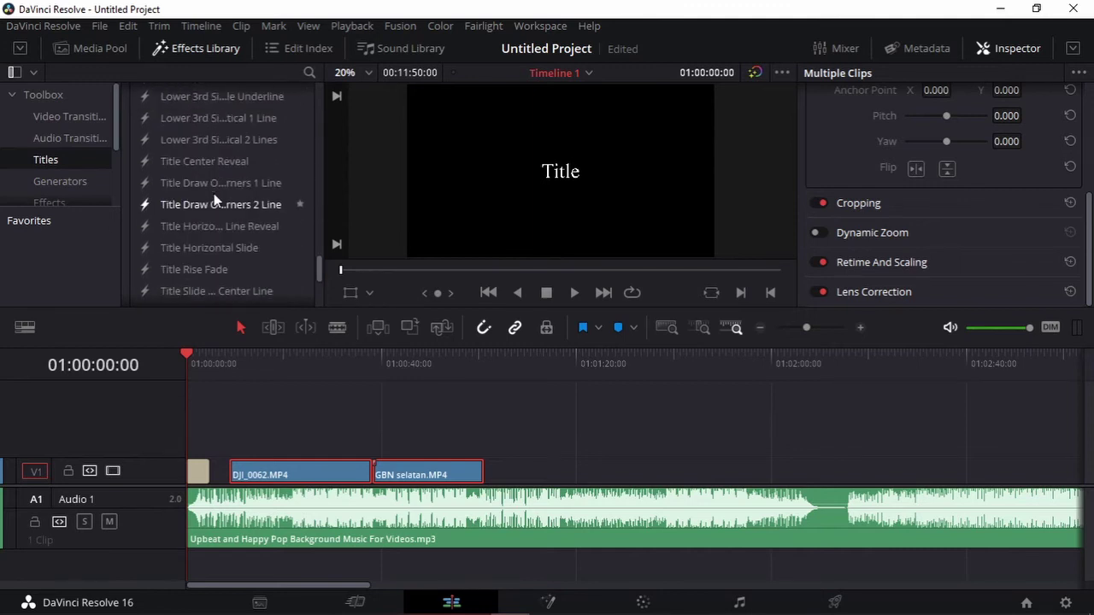
{"action": "left_click", "coordinate": [861, 328]}
{"action": "left_click", "coordinate": [861, 328]}
{"action": "left_click", "coordinate": [359, 402]}
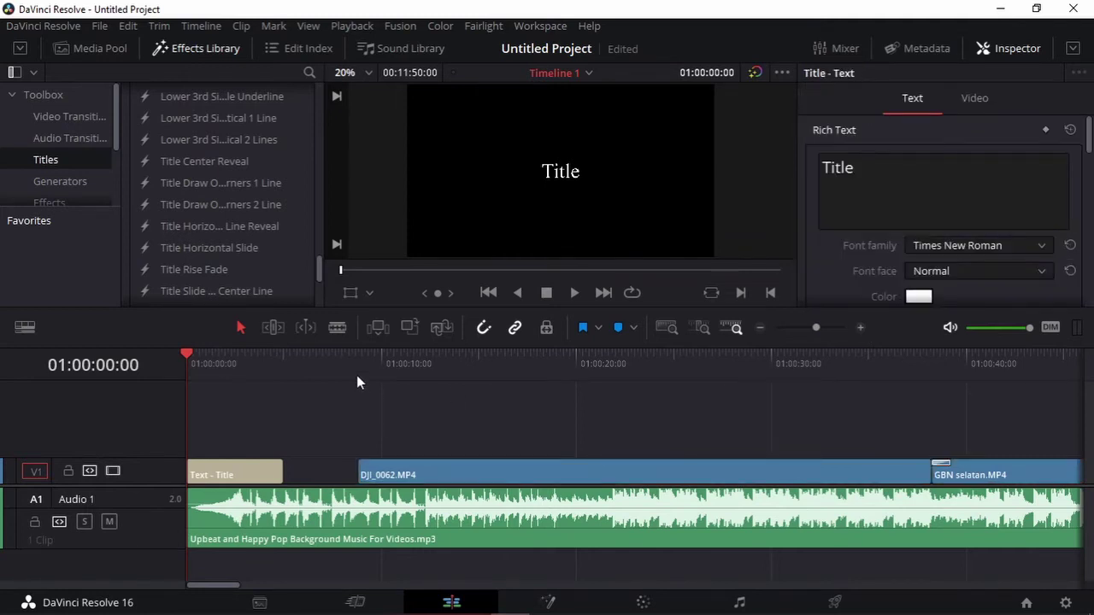
{"action": "scroll", "coordinate": [181, 231], "scroll_direction": "up", "scroll_amount": 3}
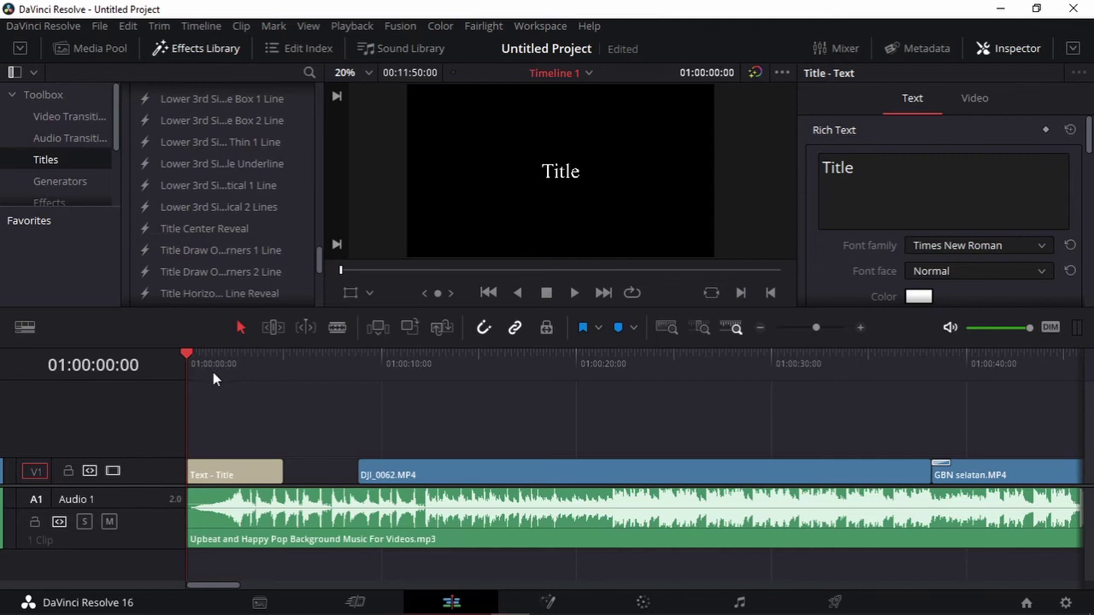
Step: Replace the title's placeholder text with 'Morning'
{"action": "double_click", "coordinate": [928, 166]}
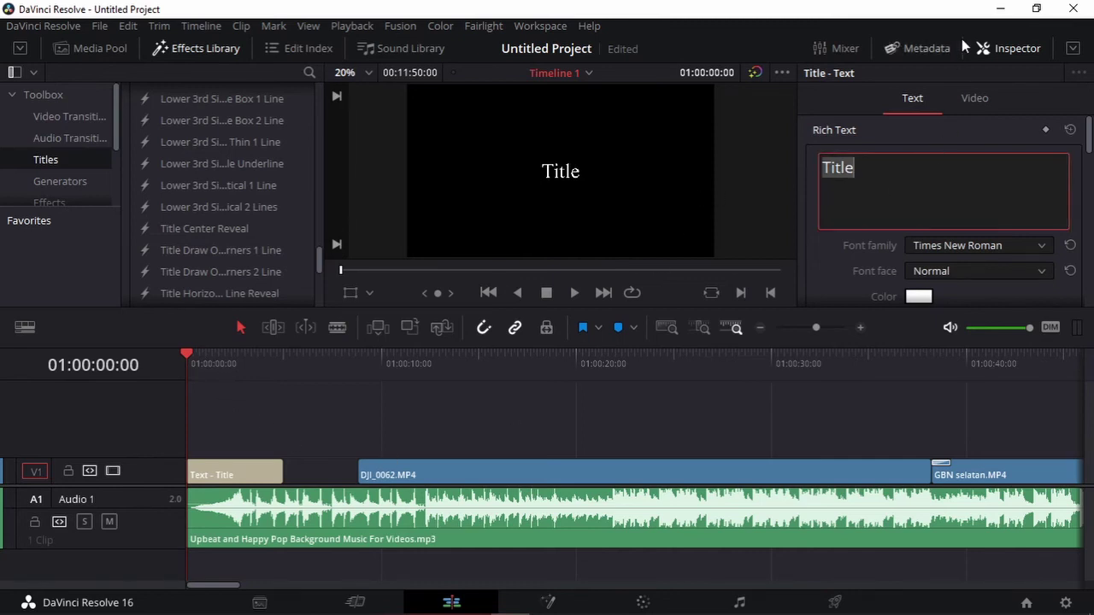
{"action": "type", "text": "Morninh"}
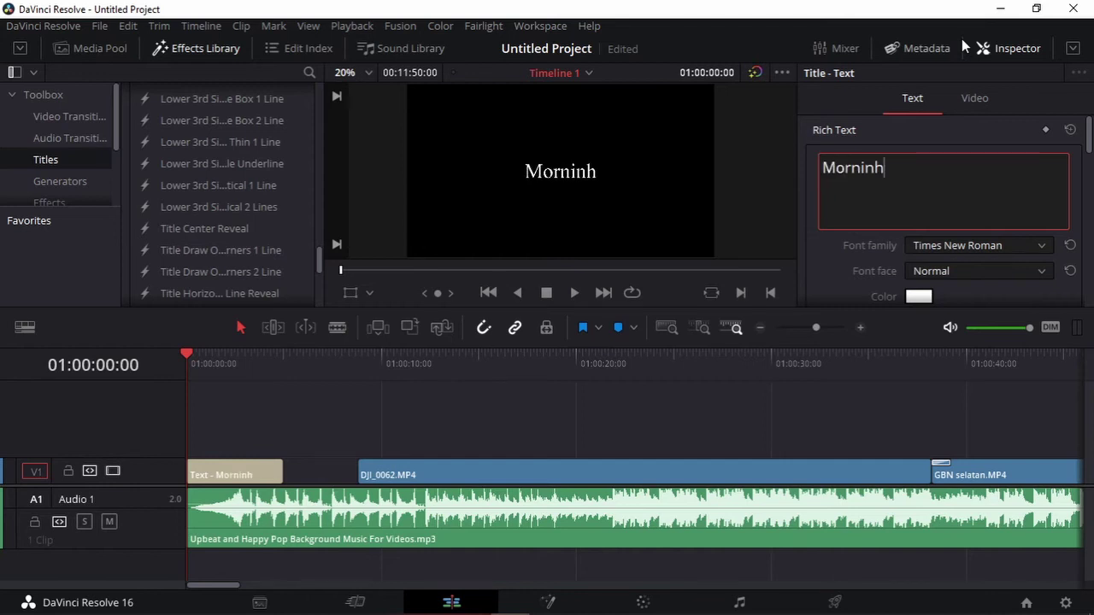
{"action": "key", "text": "BackSpace"}
{"action": "type", "text": "g"}
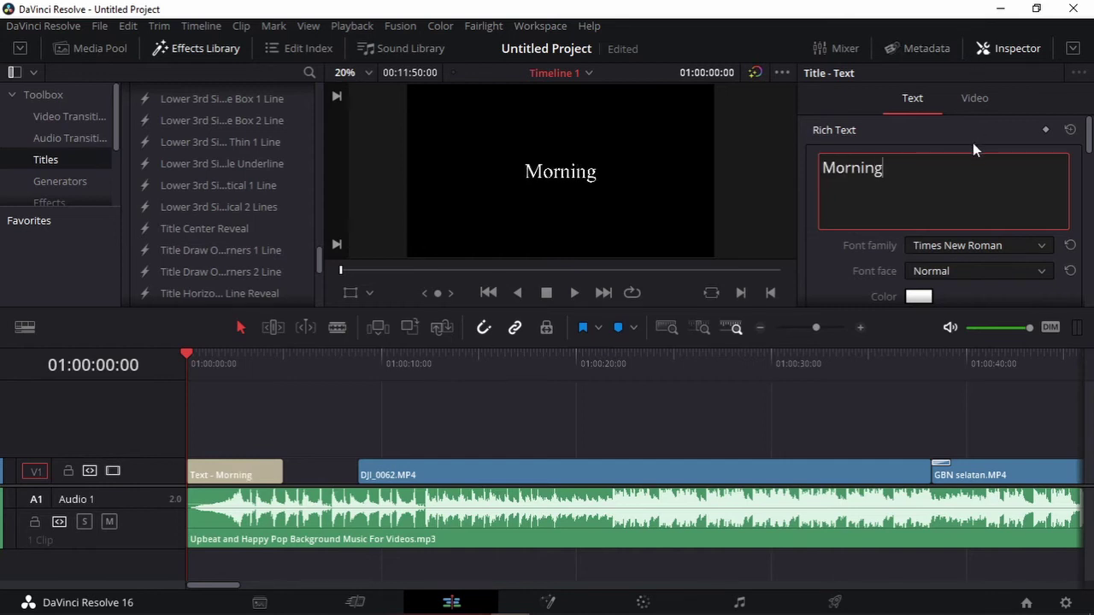
Step: Set the title font to Montserrat Light and play the timeline to preview it
{"action": "left_click", "coordinate": [943, 245]}
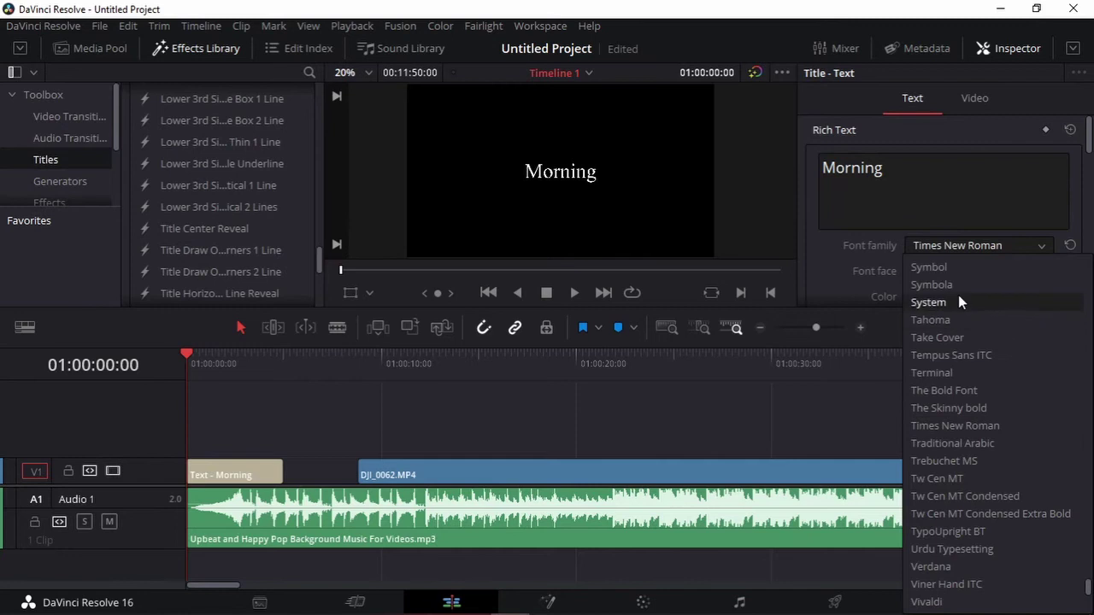
{"action": "scroll", "coordinate": [958, 294], "scroll_direction": "up", "scroll_amount": 10}
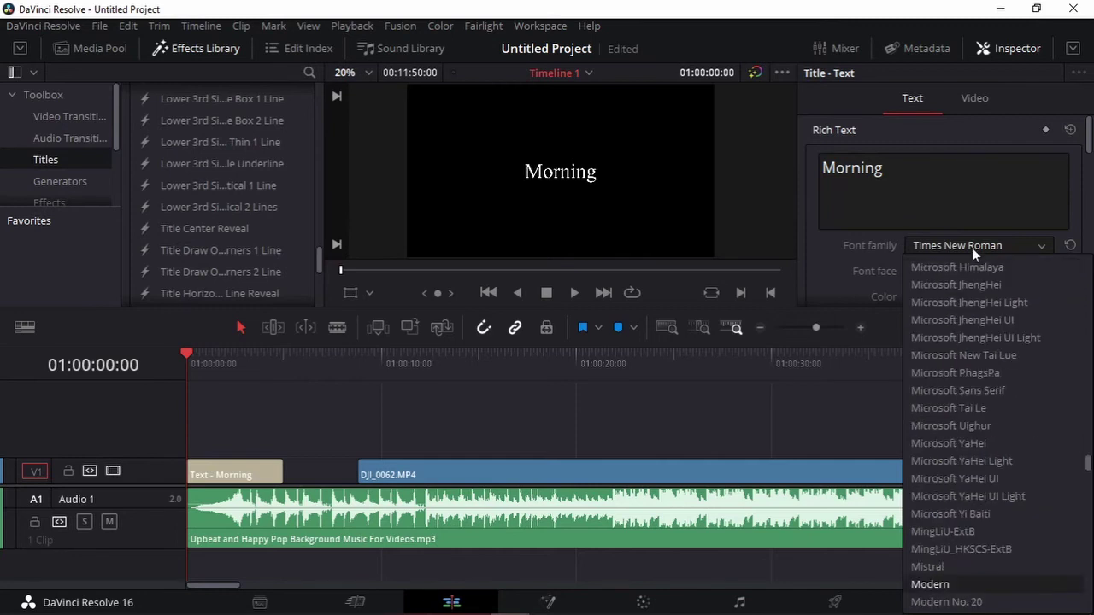
{"action": "key", "text": "Down"}
{"action": "key", "text": "Down"}
{"action": "key", "text": "Down"}
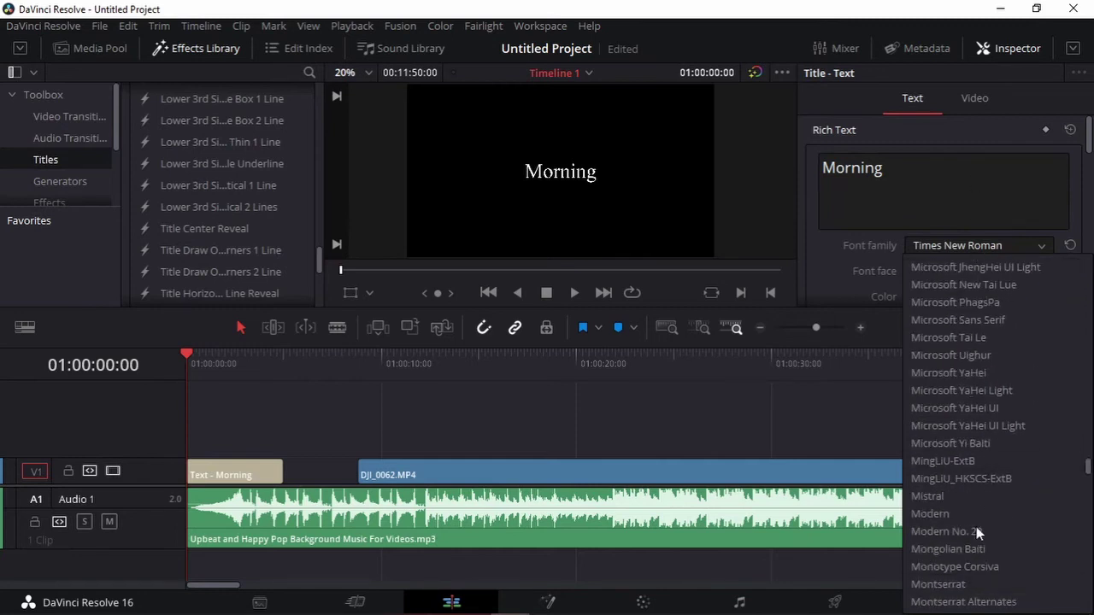
{"action": "left_click", "coordinate": [954, 555]}
{"action": "left_click", "coordinate": [985, 271]}
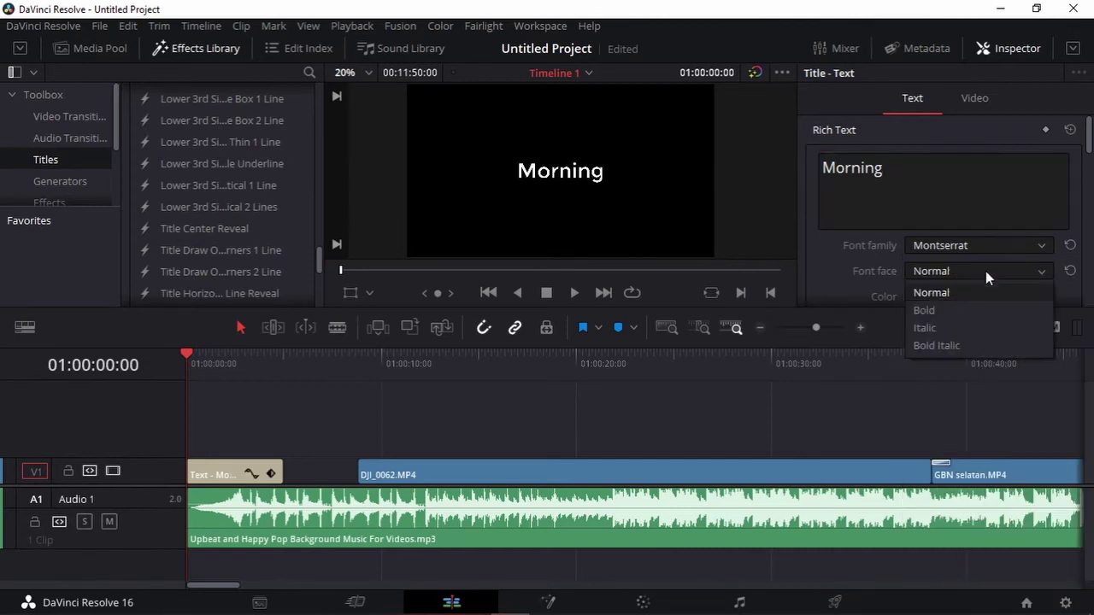
{"action": "left_click", "coordinate": [971, 313]}
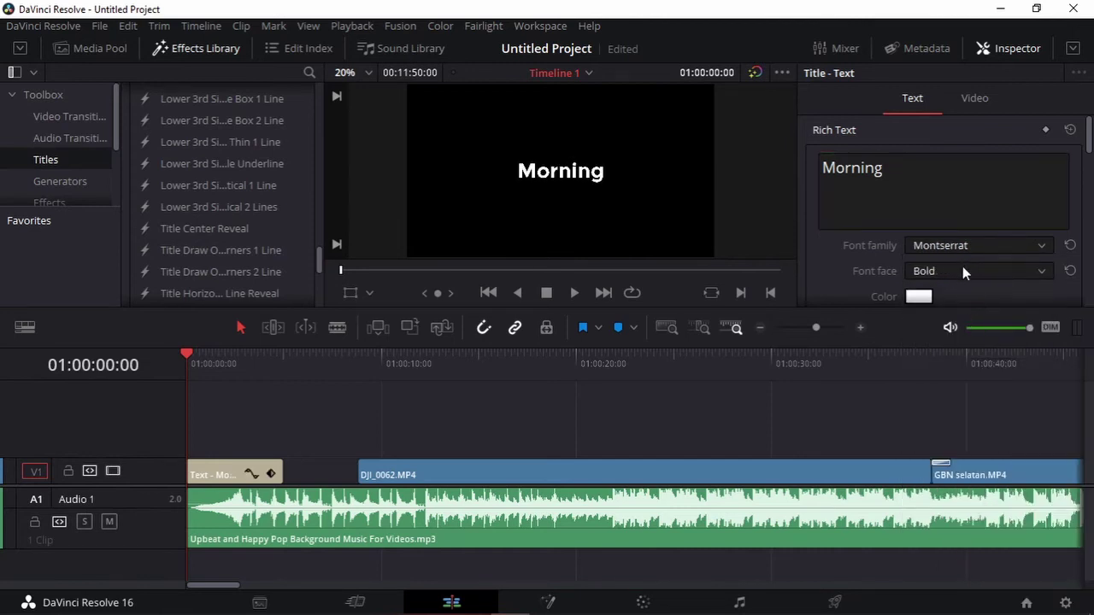
{"action": "left_click", "coordinate": [962, 270]}
{"action": "left_click", "coordinate": [965, 248]}
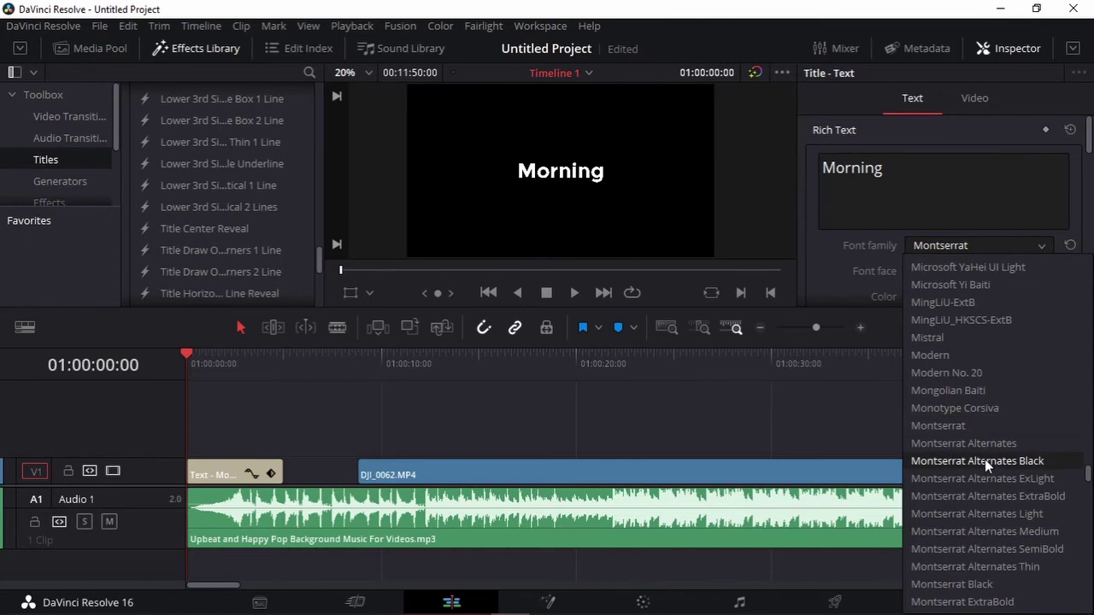
{"action": "scroll", "coordinate": [993, 513], "scroll_direction": "down", "scroll_amount": 2}
{"action": "left_click", "coordinate": [994, 532]}
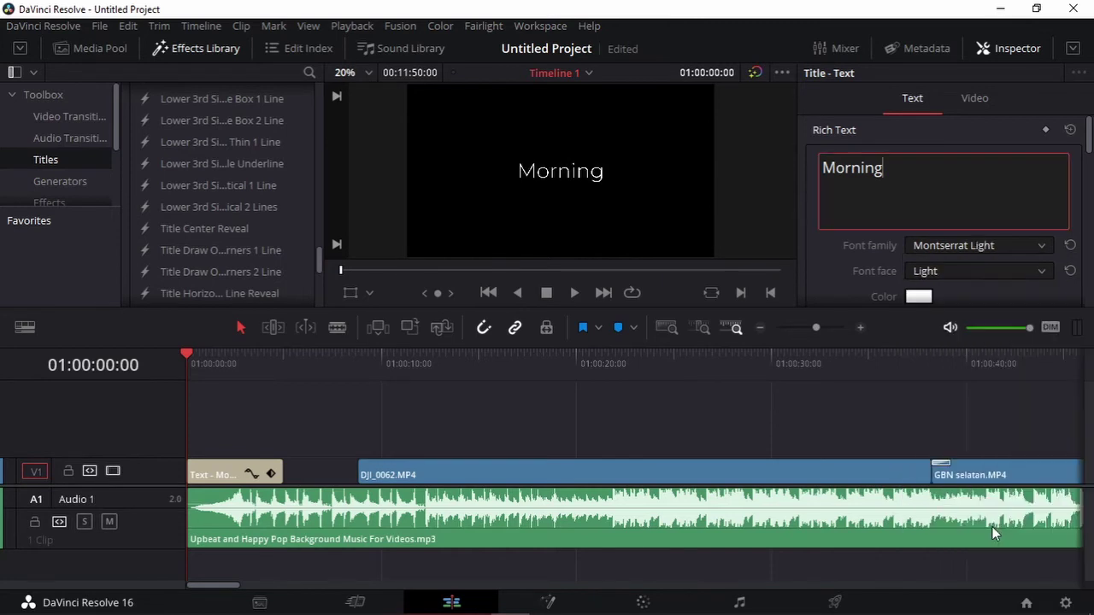
{"action": "left_click_drag", "start_coordinate": [281, 371], "coordinate": [184, 371]}
{"action": "key", "text": "space"}
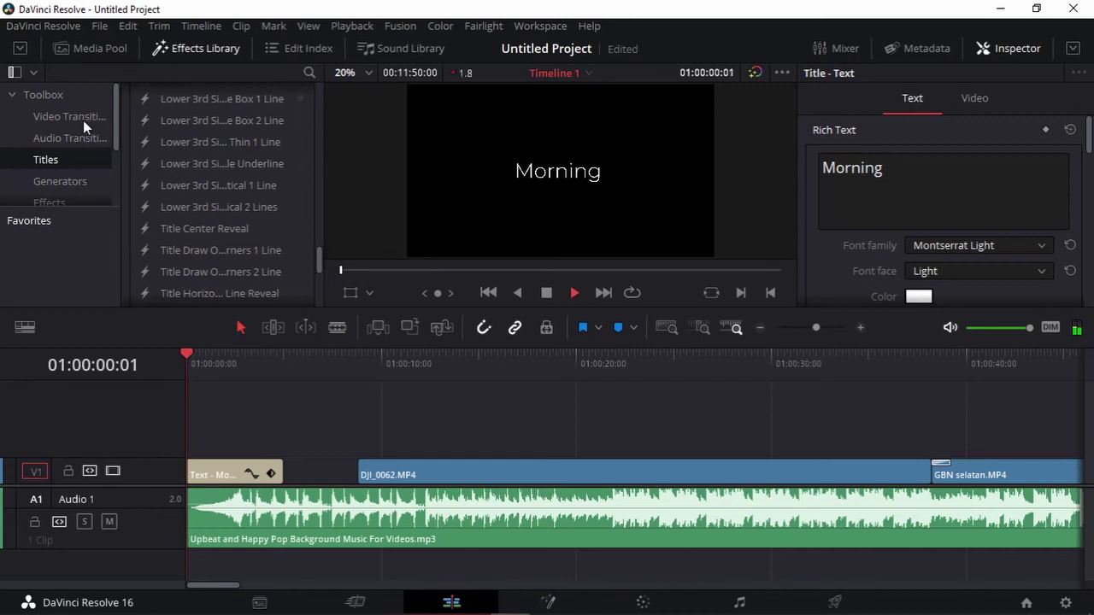
Step: Add a Cross Dissolve to the start of the Morning title and preview the fade-in
{"action": "left_click", "coordinate": [83, 119]}
{"action": "scroll", "coordinate": [188, 167], "scroll_direction": "up", "scroll_amount": 10}
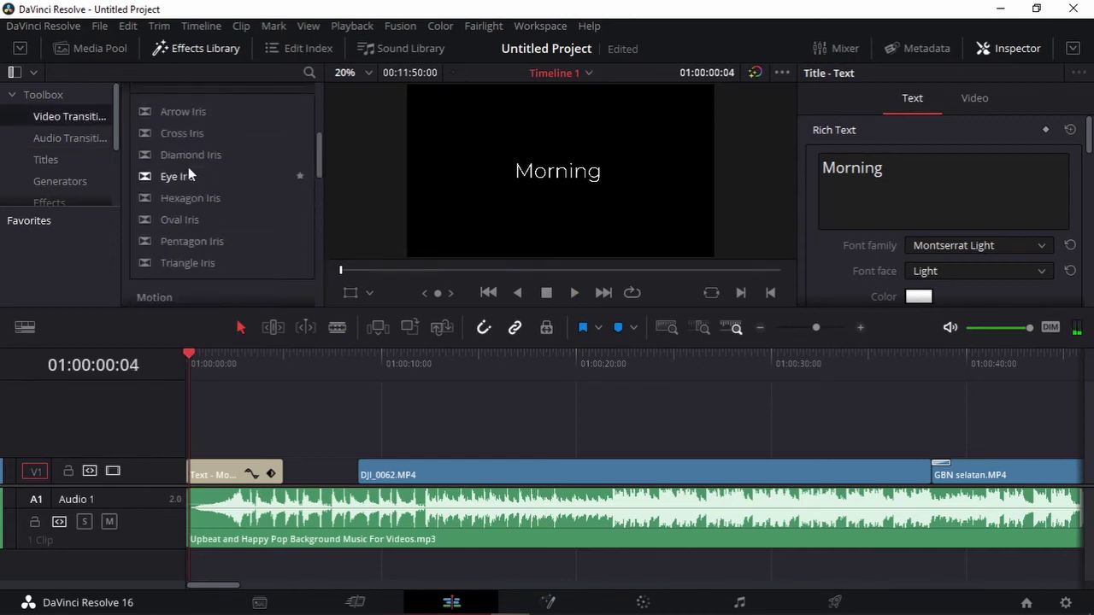
{"action": "left_click_drag", "start_coordinate": [210, 209], "coordinate": [196, 468]}
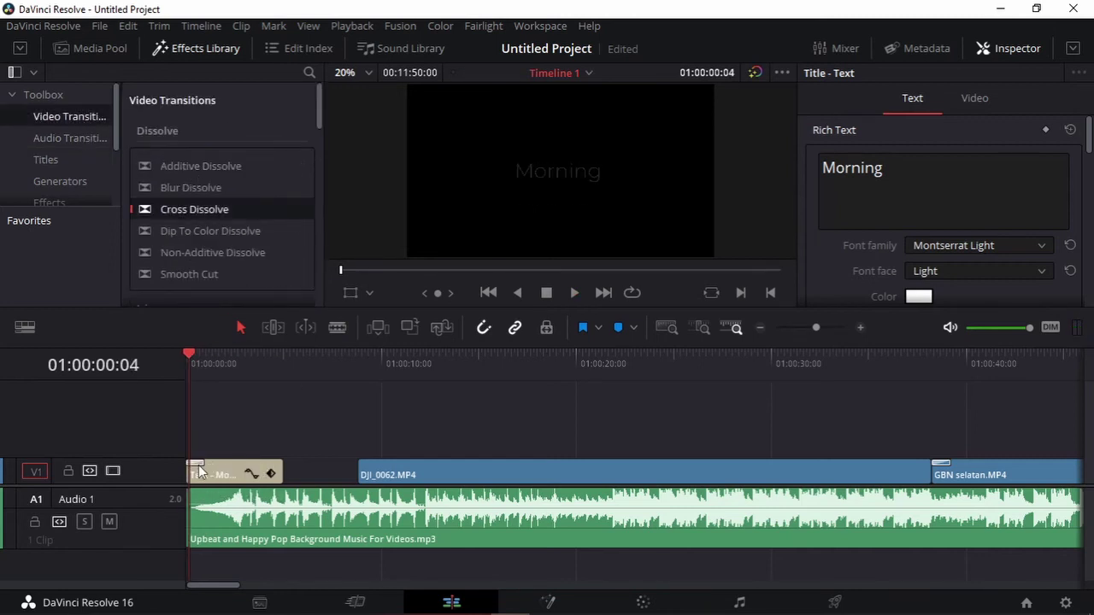
{"action": "left_click", "coordinate": [188, 367]}
{"action": "key", "text": "space"}
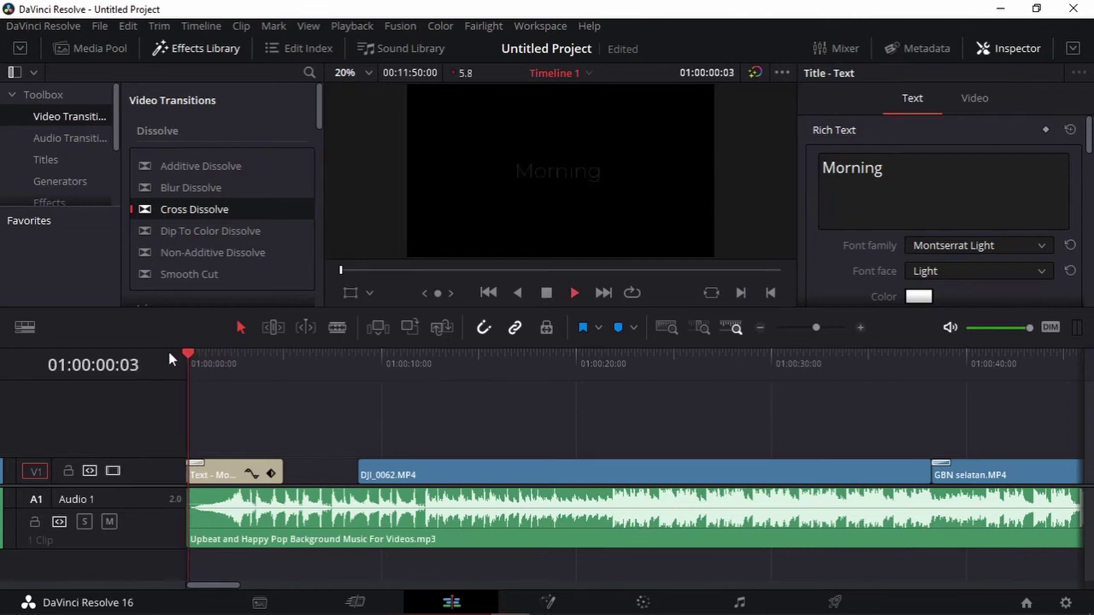
{"action": "key", "text": "space"}
{"action": "key", "text": "space"}
Step: Slide DJI_0062.MP4 left so it follows the Morning title, and play it back
{"action": "left_click", "coordinate": [227, 354]}
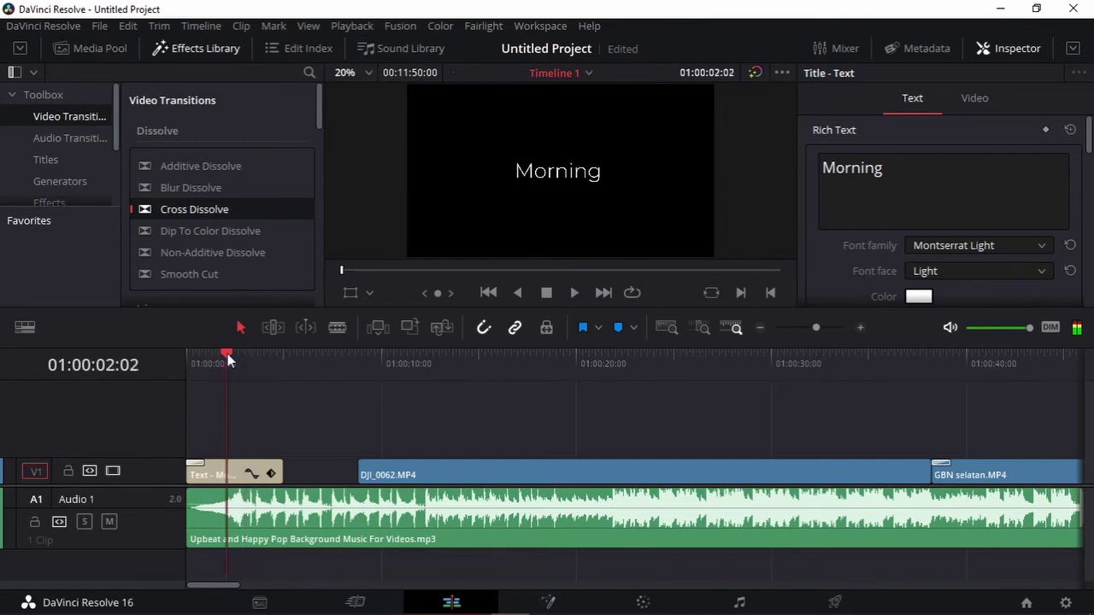
{"action": "key", "text": "space"}
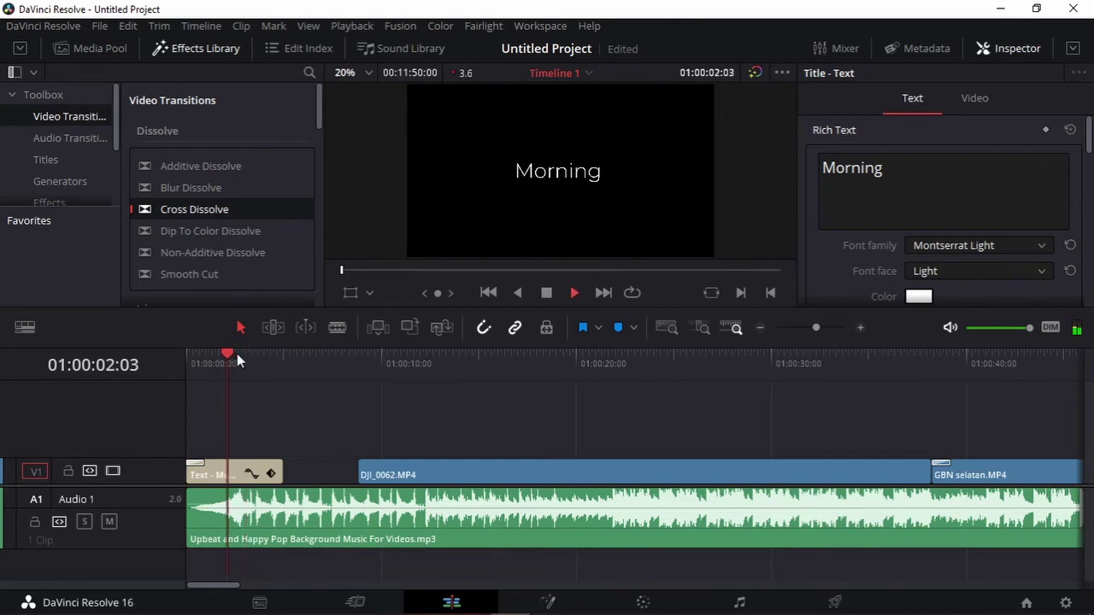
{"action": "key", "text": "space"}
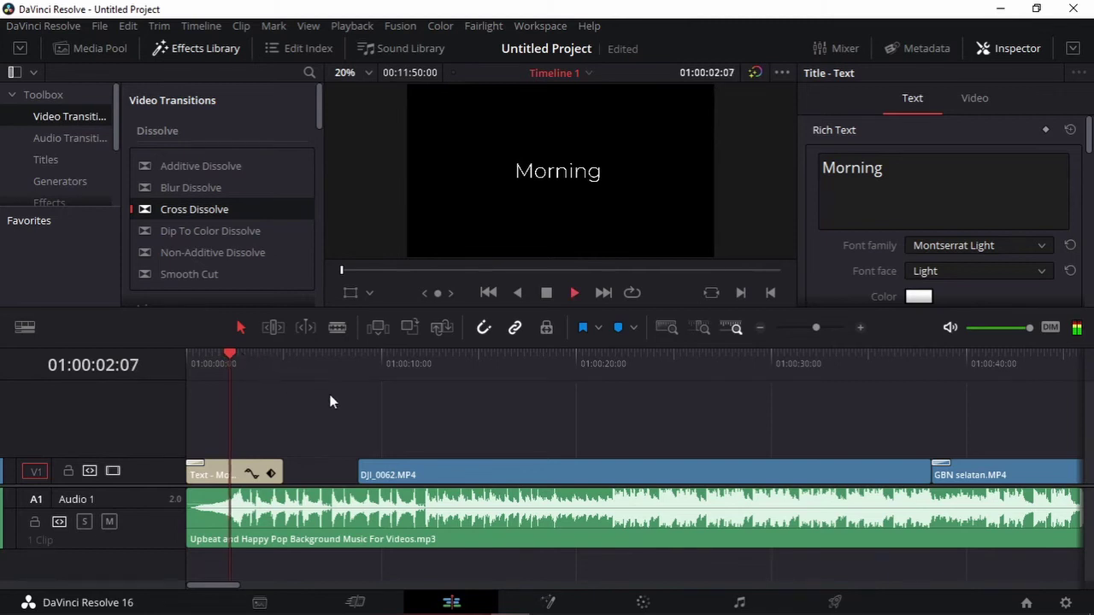
{"action": "key", "text": "space"}
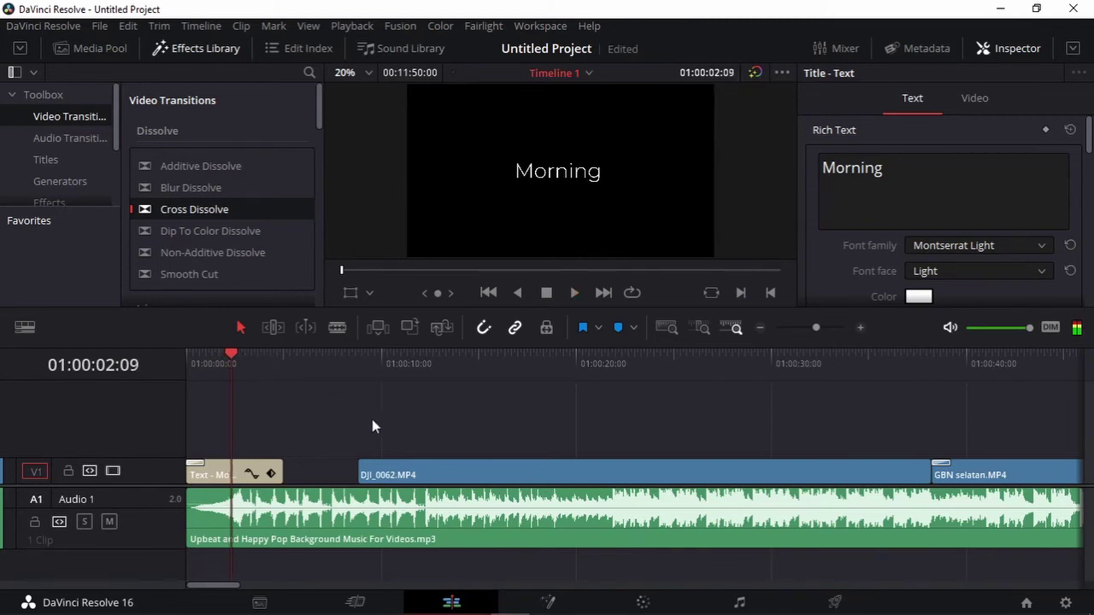
{"action": "left_click_drag", "start_coordinate": [407, 467], "coordinate": [276, 476]}
{"action": "key", "text": "space"}
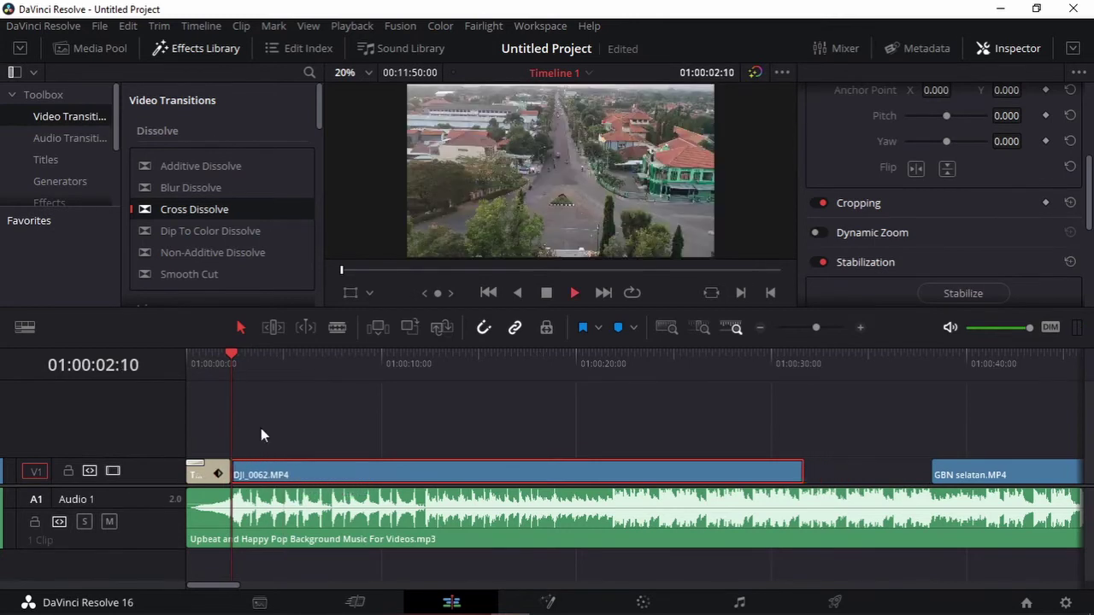
Step: Zoom in on the cut and extend the Morning title's end to meet DJI_0062.MP4
{"action": "left_click", "coordinate": [860, 328]}
{"action": "left_click", "coordinate": [860, 327]}
{"action": "left_click", "coordinate": [861, 327]}
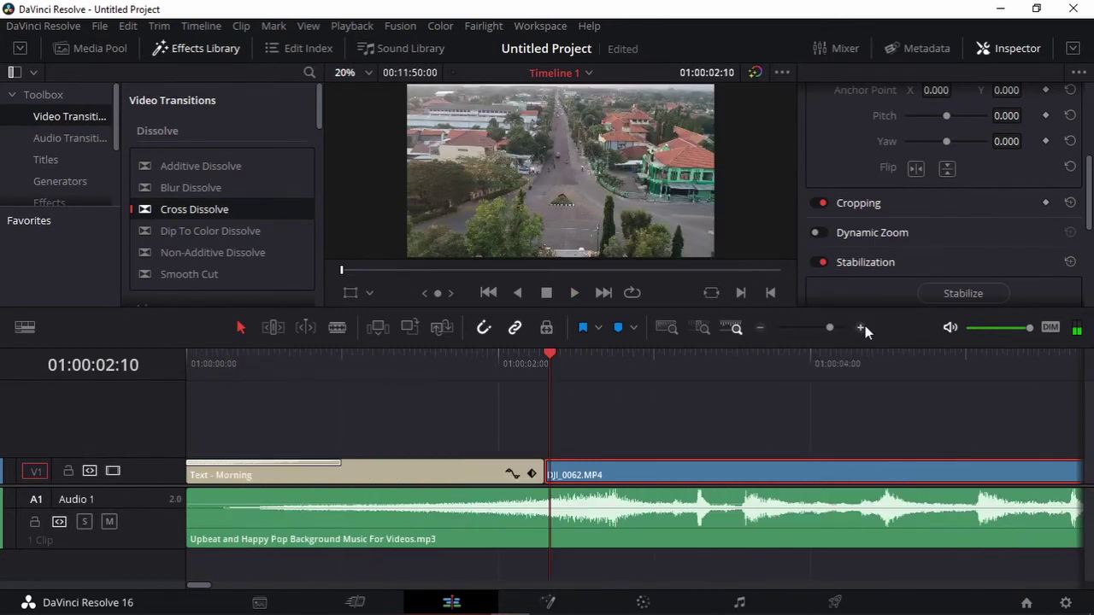
{"action": "key", "text": "space"}
{"action": "left_click_drag", "start_coordinate": [578, 476], "coordinate": [599, 476]}
{"action": "left_click", "coordinate": [500, 473]}
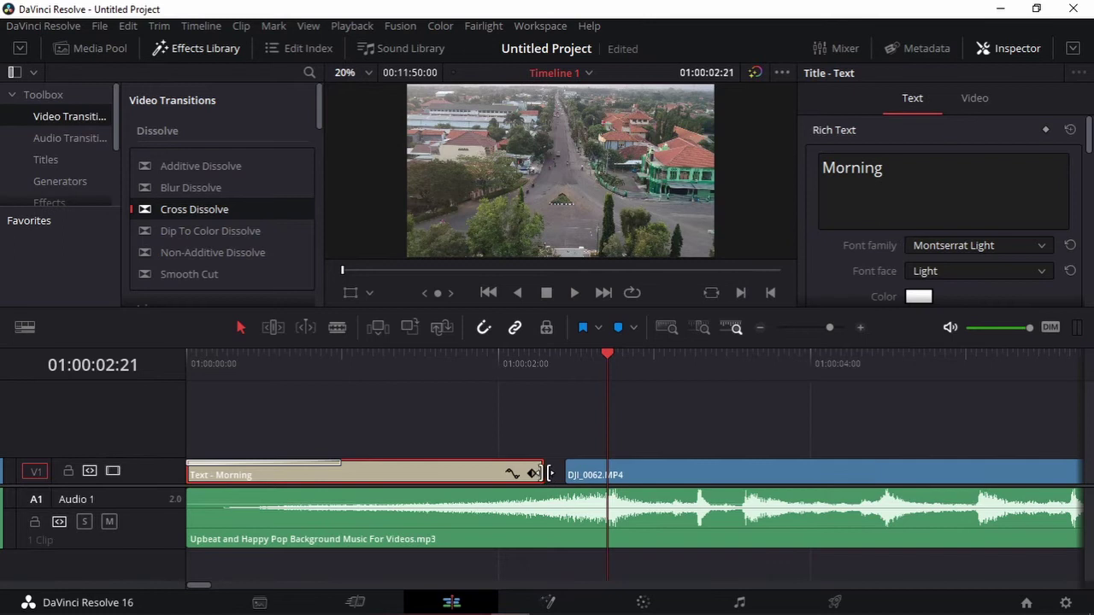
{"action": "left_click_drag", "start_coordinate": [550, 473], "coordinate": [564, 472]}
Step: Play through the cut from the title into DJI_0062.MP4 to check it
{"action": "left_click", "coordinate": [482, 359]}
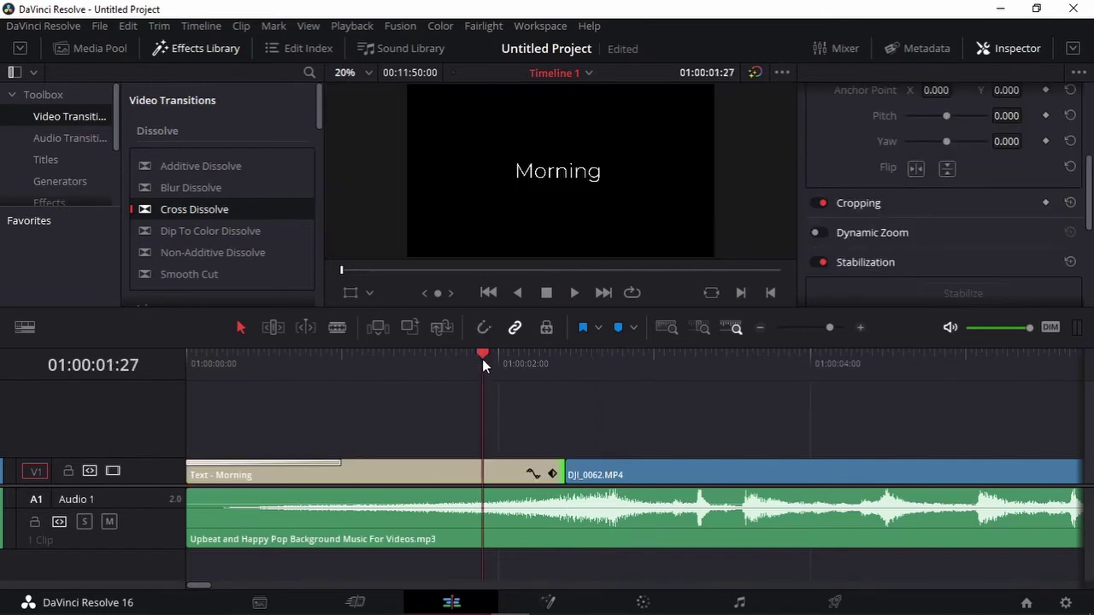
{"action": "key", "text": "space"}
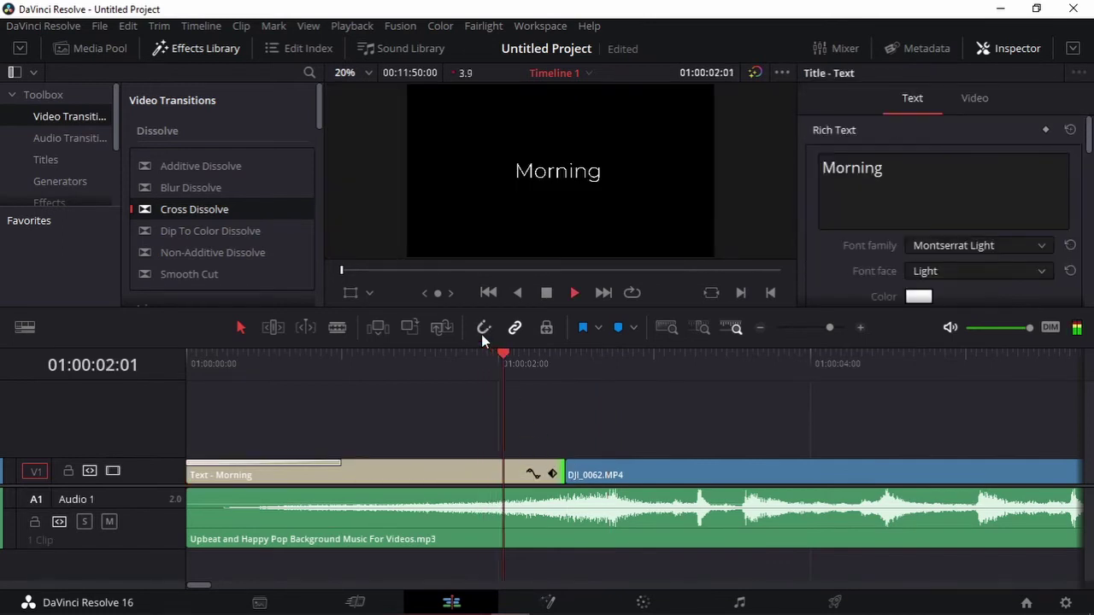
{"action": "left_click", "coordinate": [546, 356]}
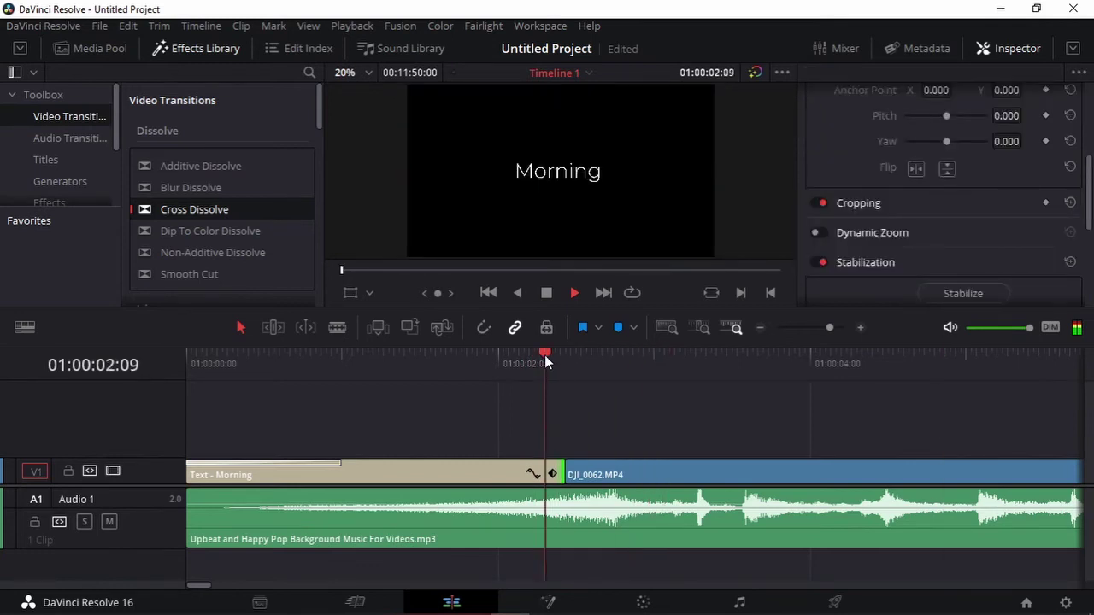
{"action": "left_click", "coordinate": [590, 475]}
Step: Disable the DJI_0062.MP4 and Text - Morning clips and replay the cut
{"action": "right_click", "coordinate": [591, 475]}
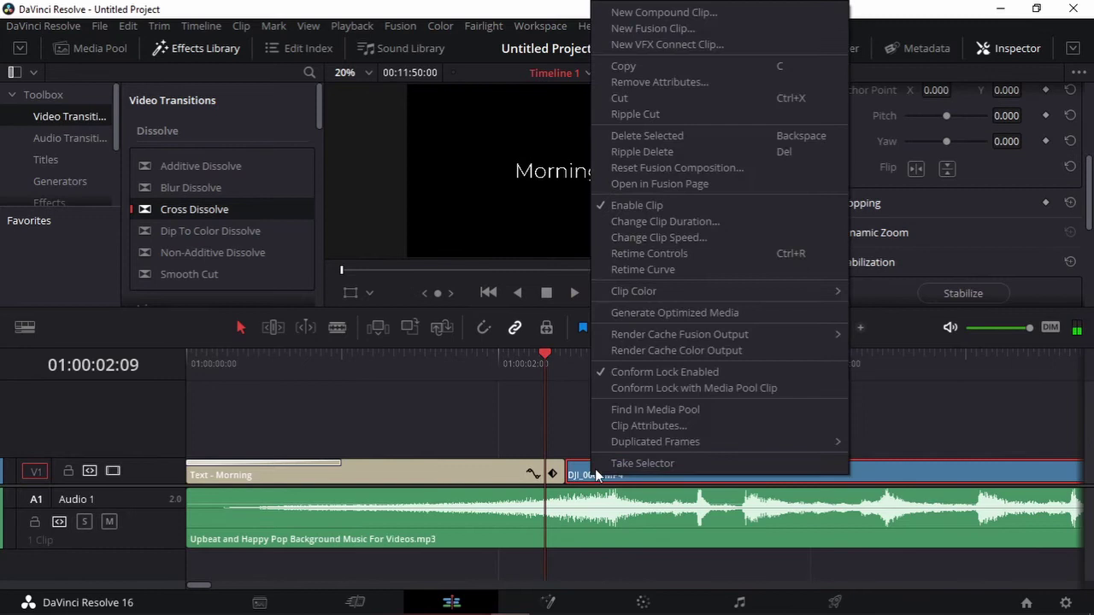
{"action": "left_click", "coordinate": [660, 207]}
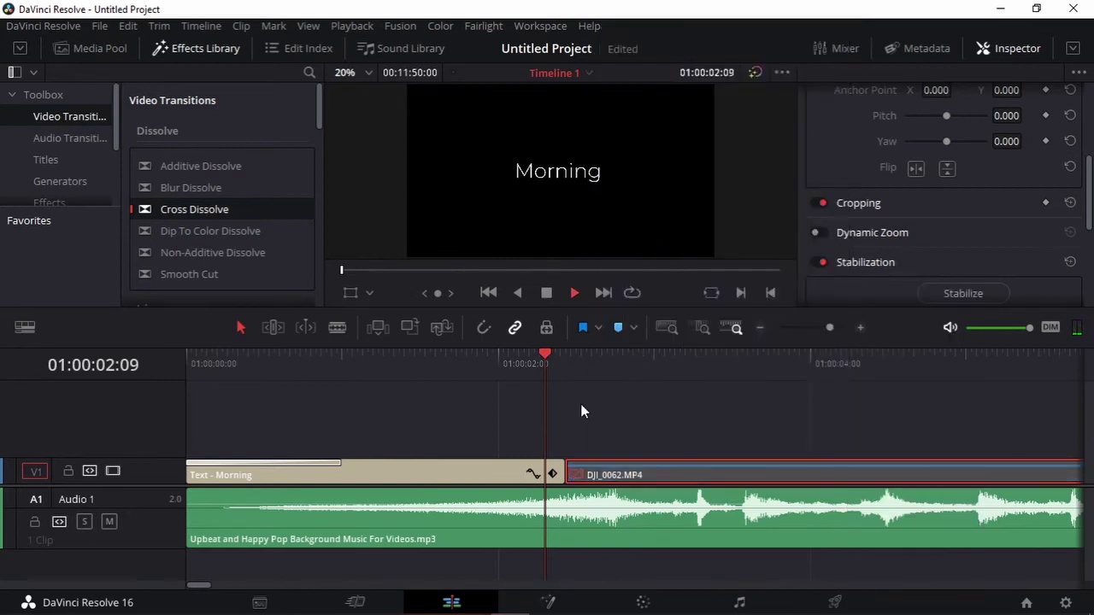
{"action": "left_click", "coordinate": [476, 477]}
{"action": "right_click", "coordinate": [476, 477]}
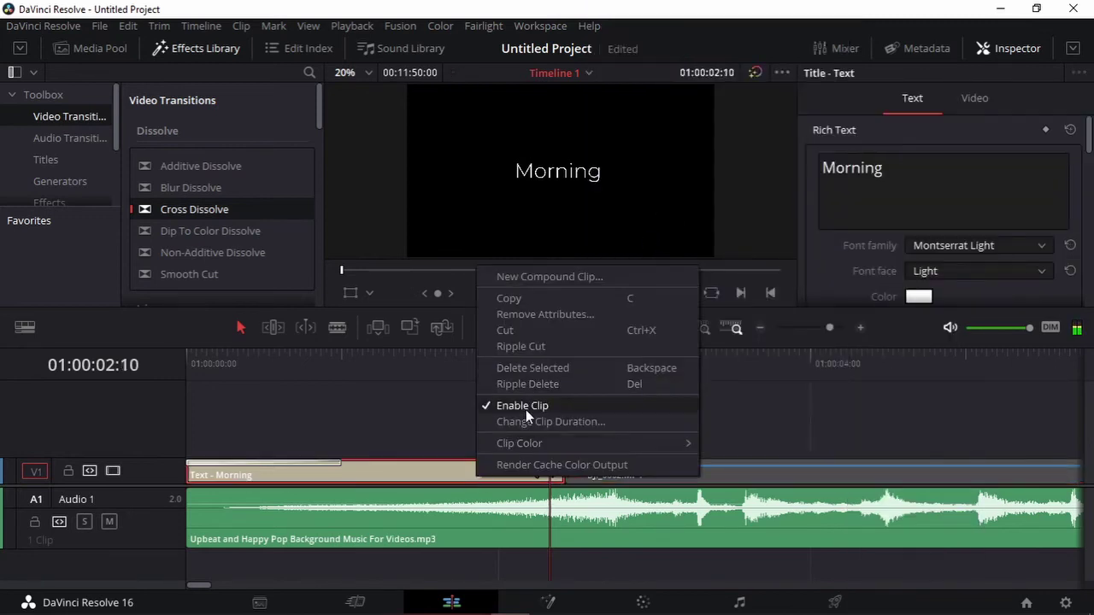
{"action": "left_click", "coordinate": [524, 406]}
{"action": "left_click", "coordinate": [487, 351]}
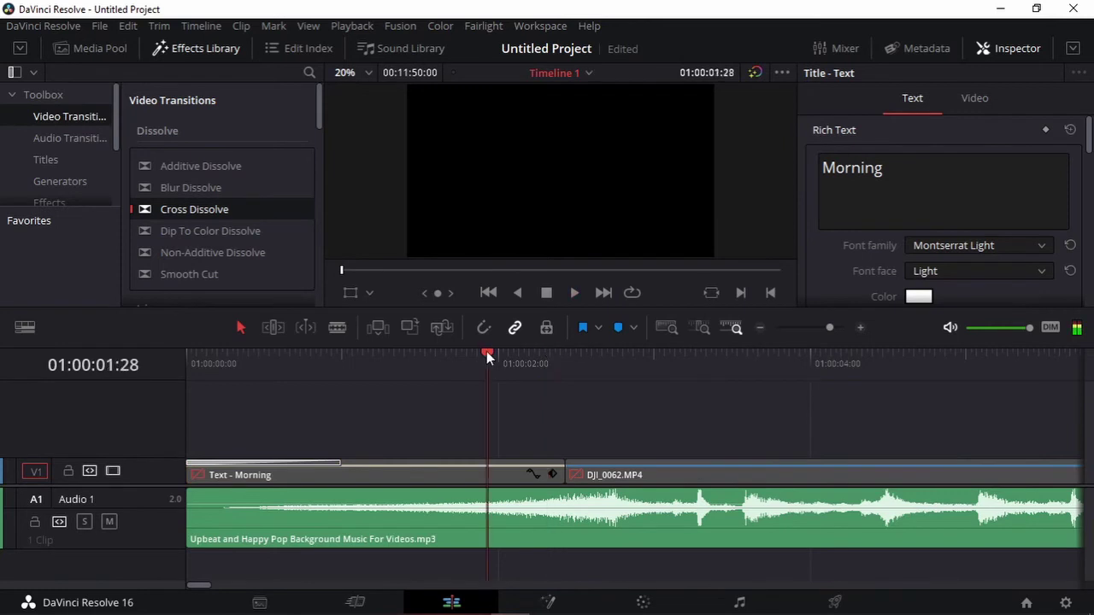
{"action": "key", "text": "space"}
{"action": "left_click", "coordinate": [486, 351]}
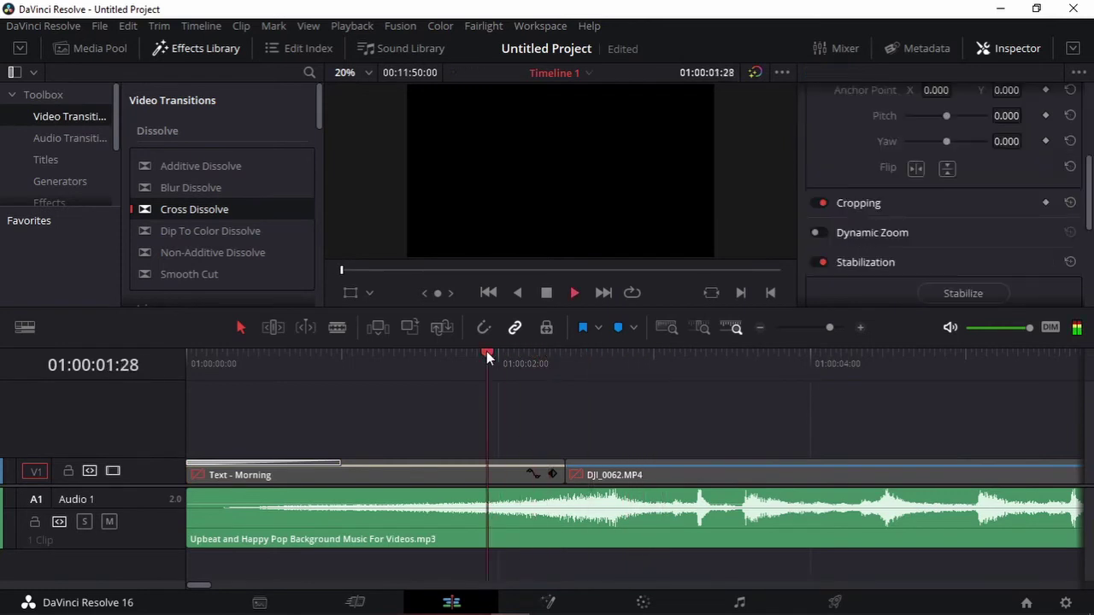
{"action": "key", "text": "space"}
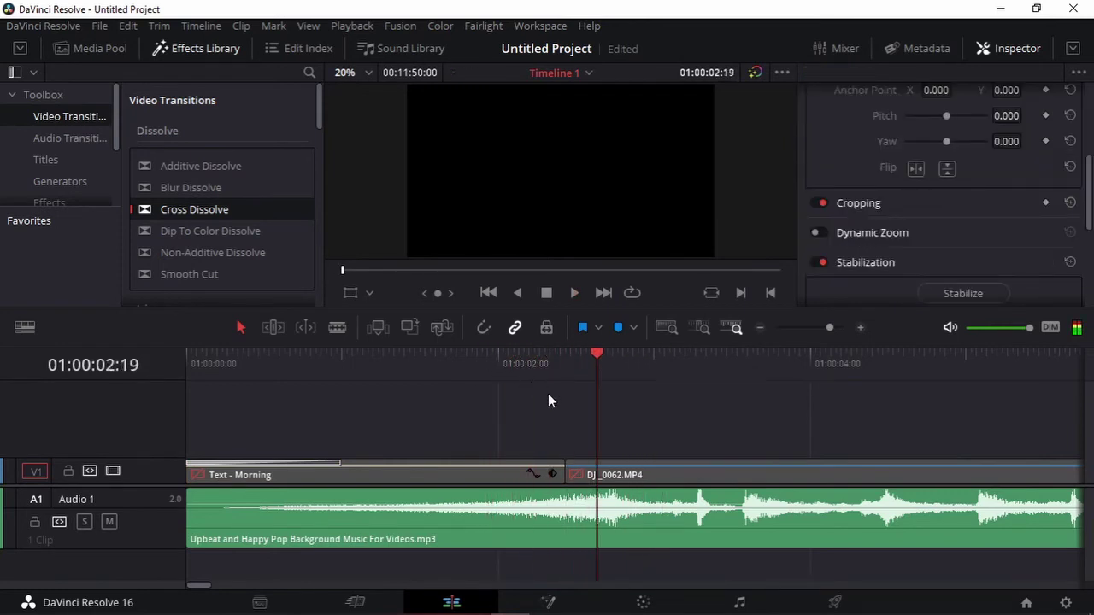
Step: Extend the Morning title by 7 frames to meet the shifted DJI_0062 clip
{"action": "left_click", "coordinate": [638, 475]}
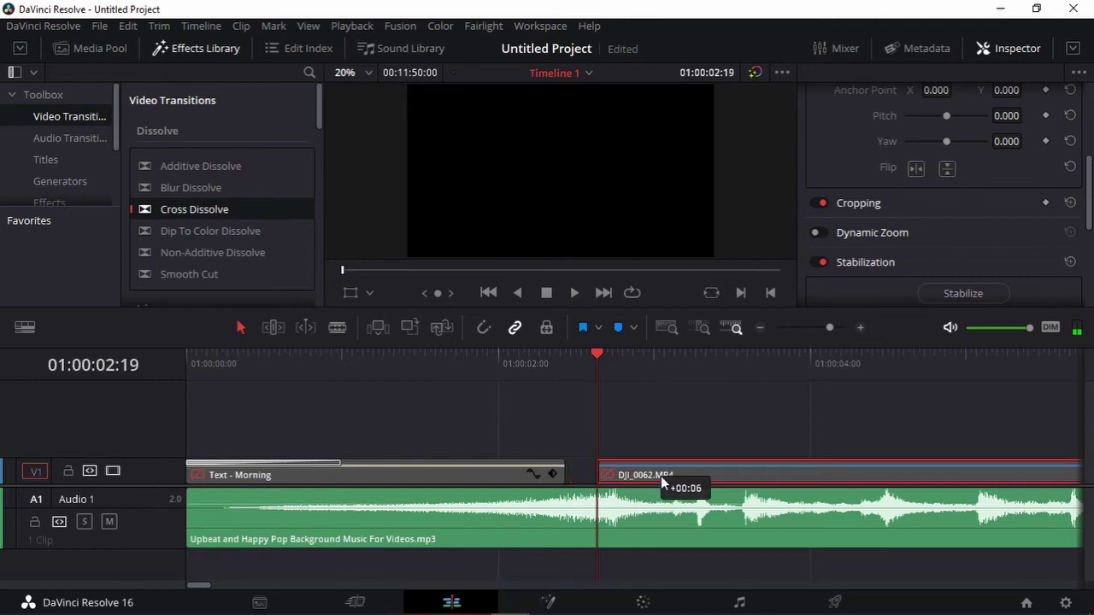
{"action": "left_click_drag", "start_coordinate": [653, 473], "coordinate": [665, 477]}
{"action": "left_click", "coordinate": [530, 475]}
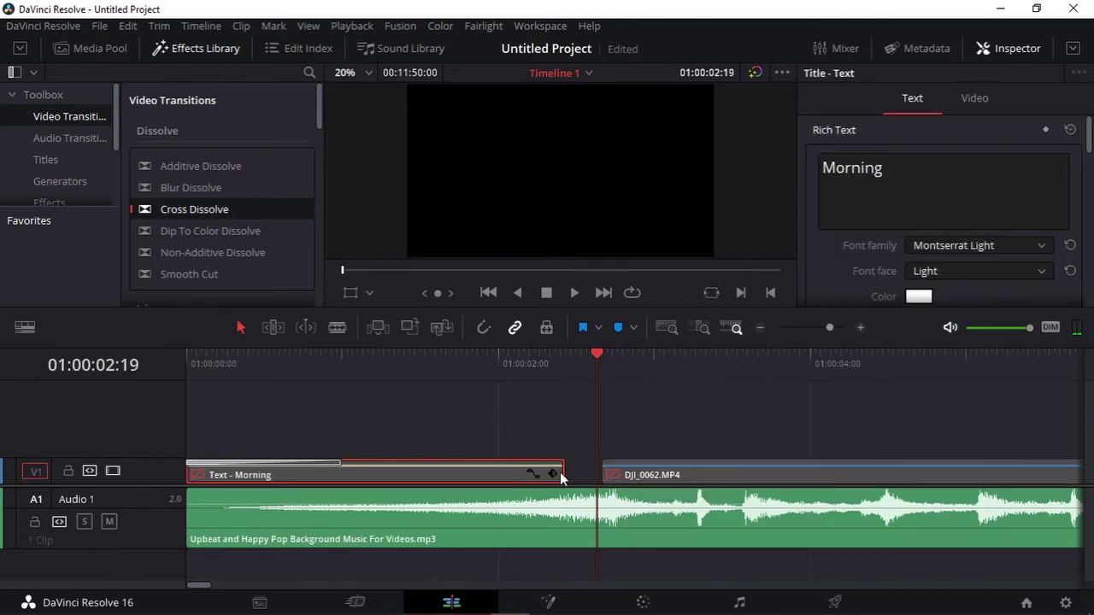
{"action": "left_click_drag", "start_coordinate": [579, 474], "coordinate": [582, 473]}
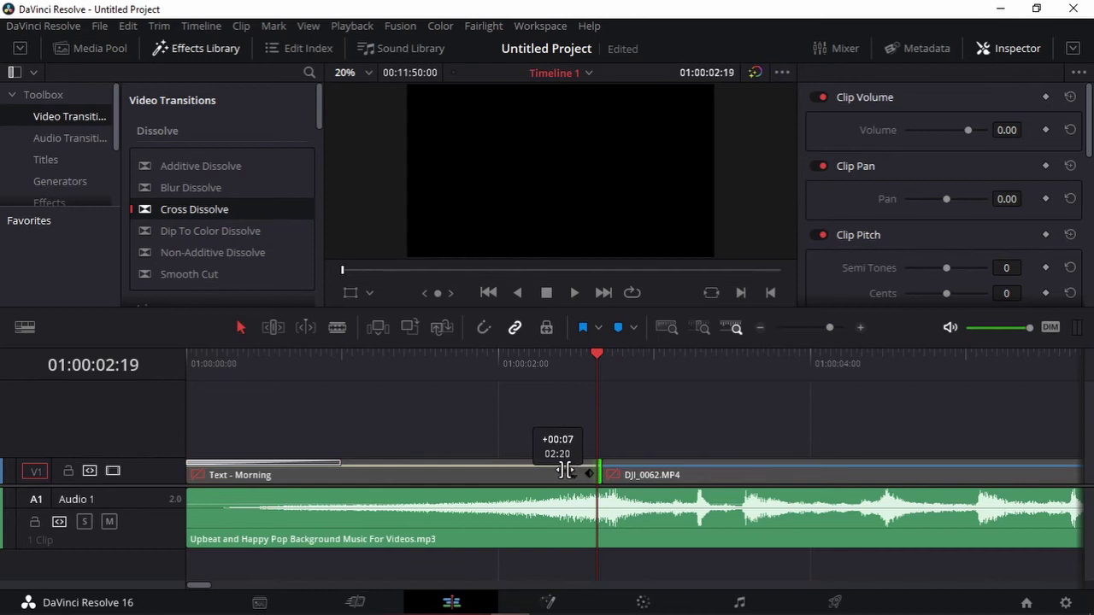
{"action": "right_click", "coordinate": [564, 472]}
{"action": "left_click", "coordinate": [561, 399]}
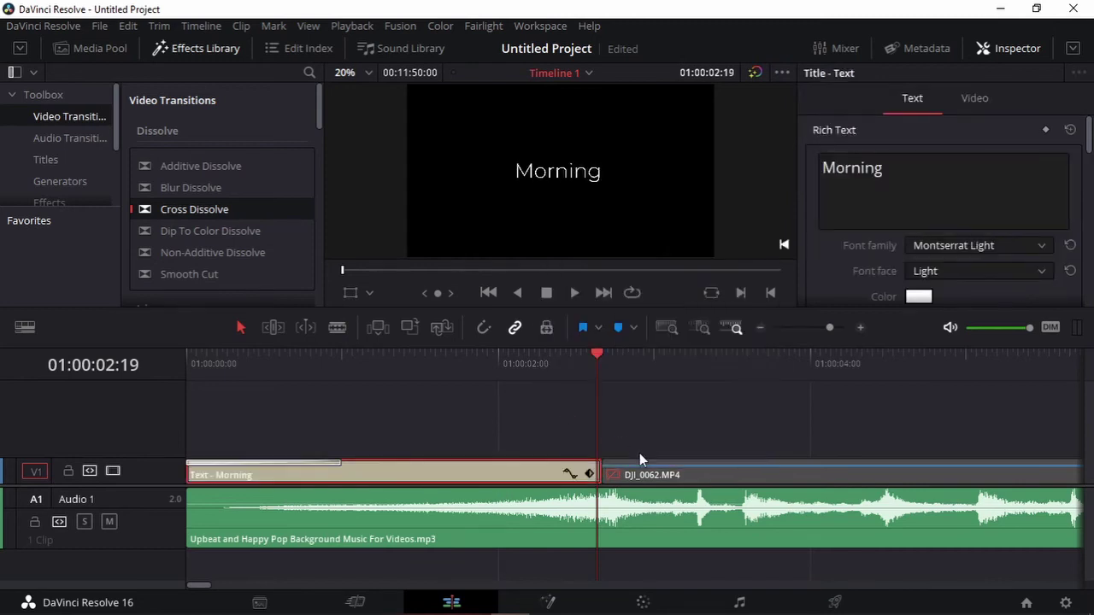
{"action": "left_click", "coordinate": [646, 464]}
{"action": "right_click", "coordinate": [647, 464]}
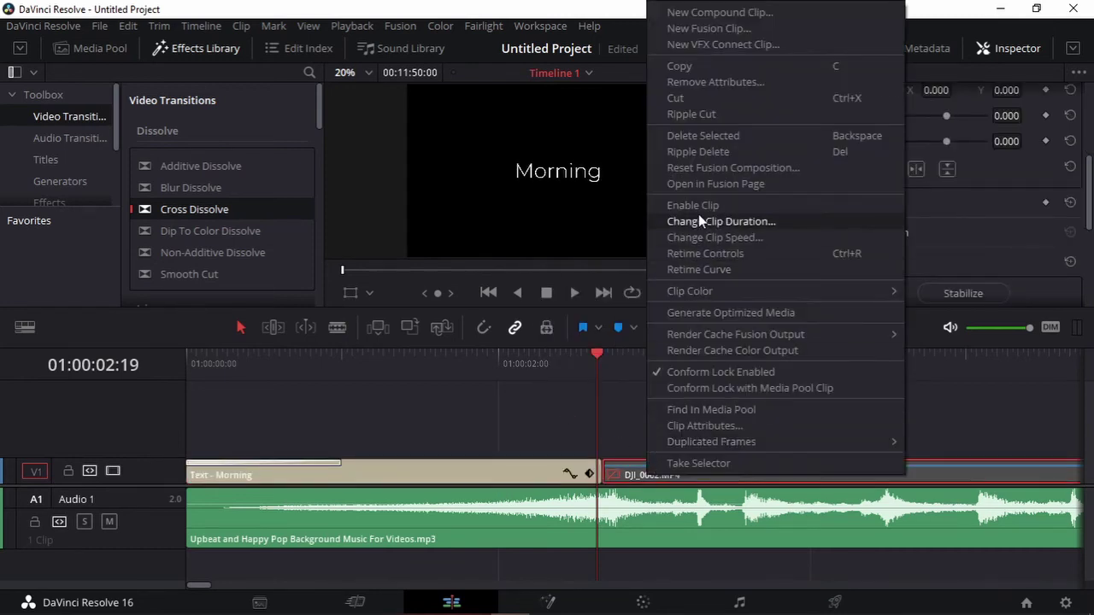
{"action": "left_click", "coordinate": [698, 220]}
{"action": "left_click", "coordinate": [760, 328]}
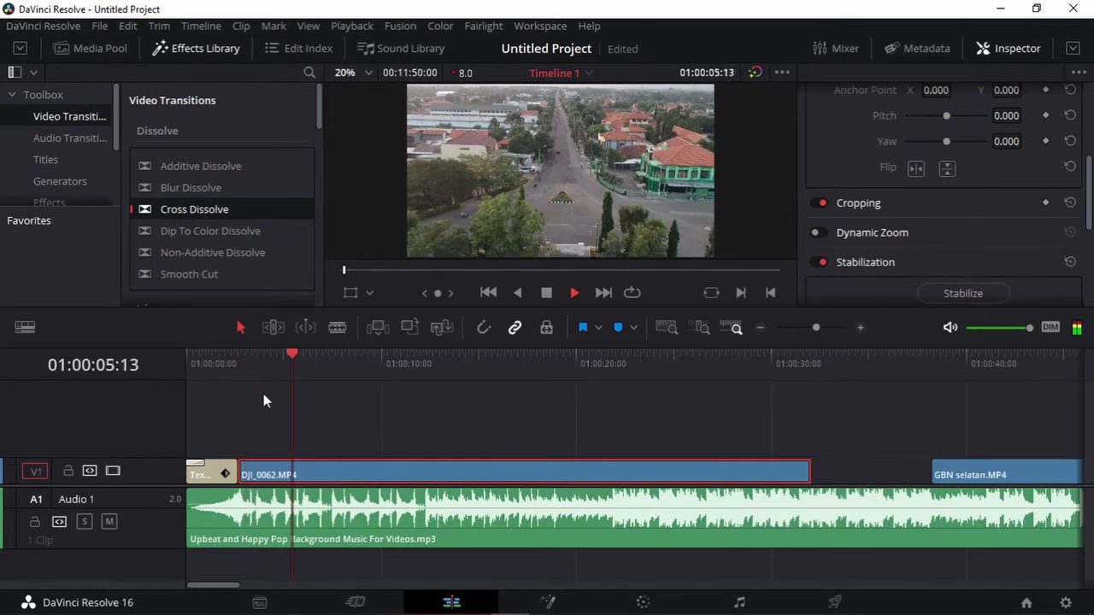
{"action": "left_click_drag", "start_coordinate": [327, 357], "coordinate": [356, 361]}
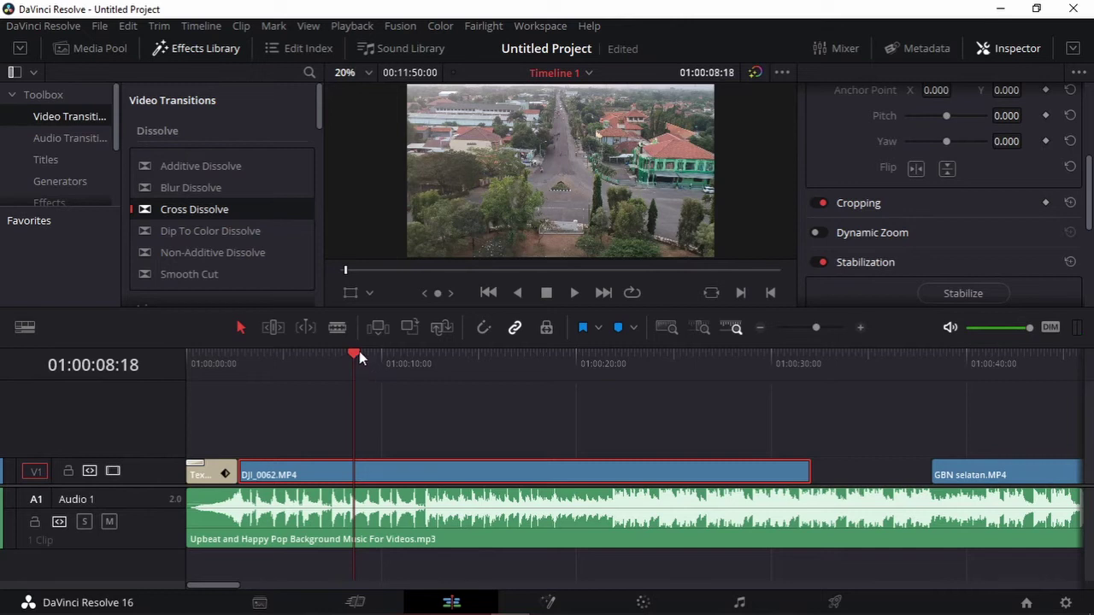
{"action": "left_click_drag", "start_coordinate": [358, 353], "coordinate": [796, 451]}
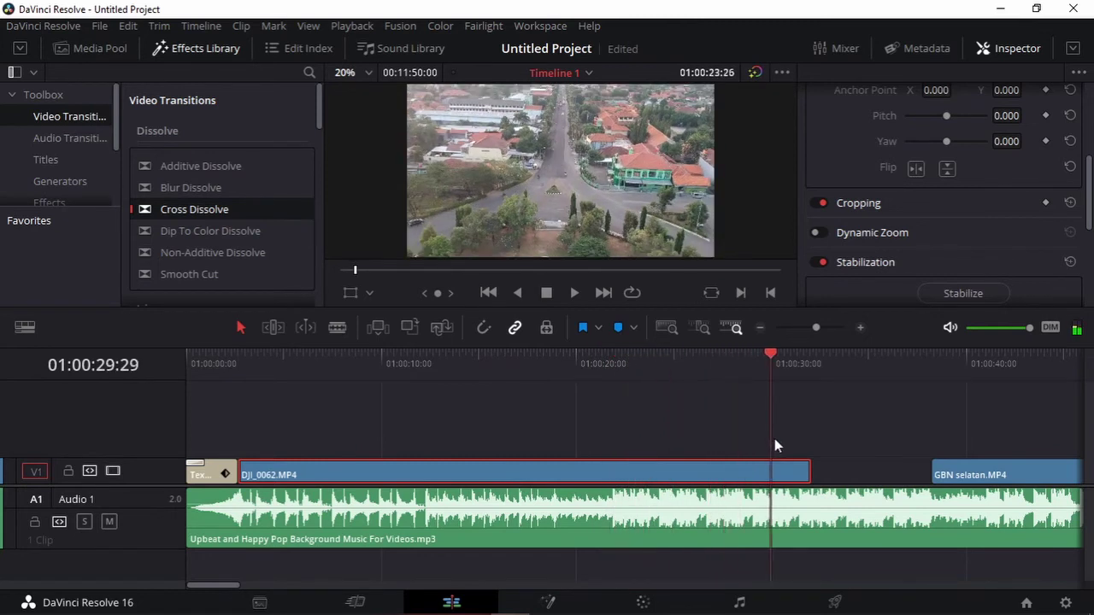
{"action": "mouse_move", "coordinate": [797, 451]}
{"action": "left_mouse_down"}
{"action": "mouse_move", "coordinate": [817, 451]}
{"action": "mouse_move", "coordinate": [344, 488]}
{"action": "mouse_move", "coordinate": [324, 502]}
{"action": "left_mouse_up"}
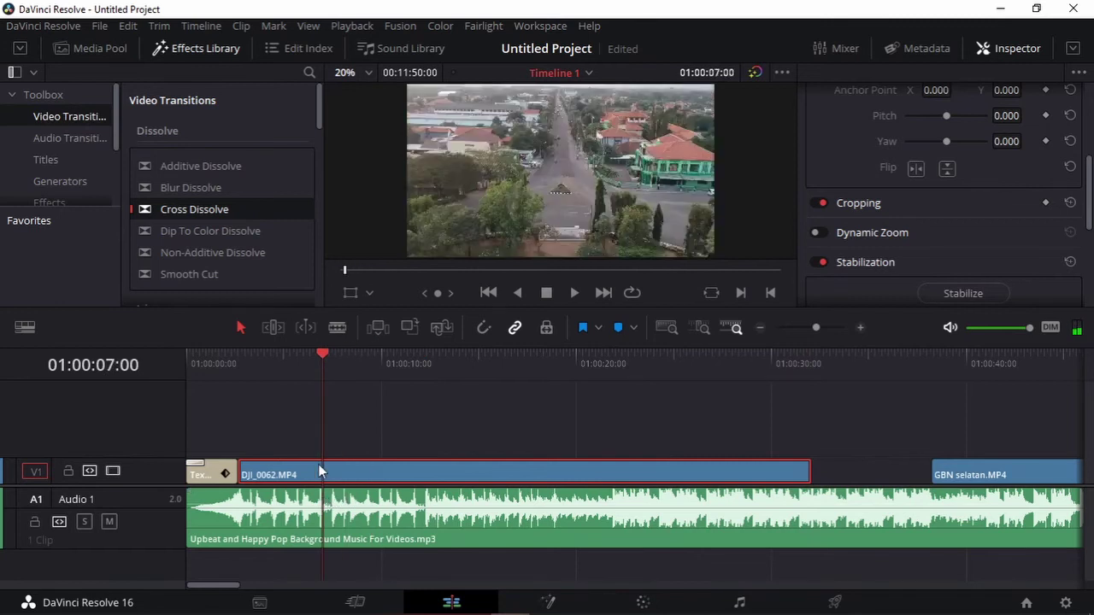
{"action": "mouse_move", "coordinate": [318, 373]}
{"action": "left_mouse_down"}
{"action": "mouse_move", "coordinate": [286, 391]}
{"action": "mouse_move", "coordinate": [318, 402]}
{"action": "left_mouse_up"}
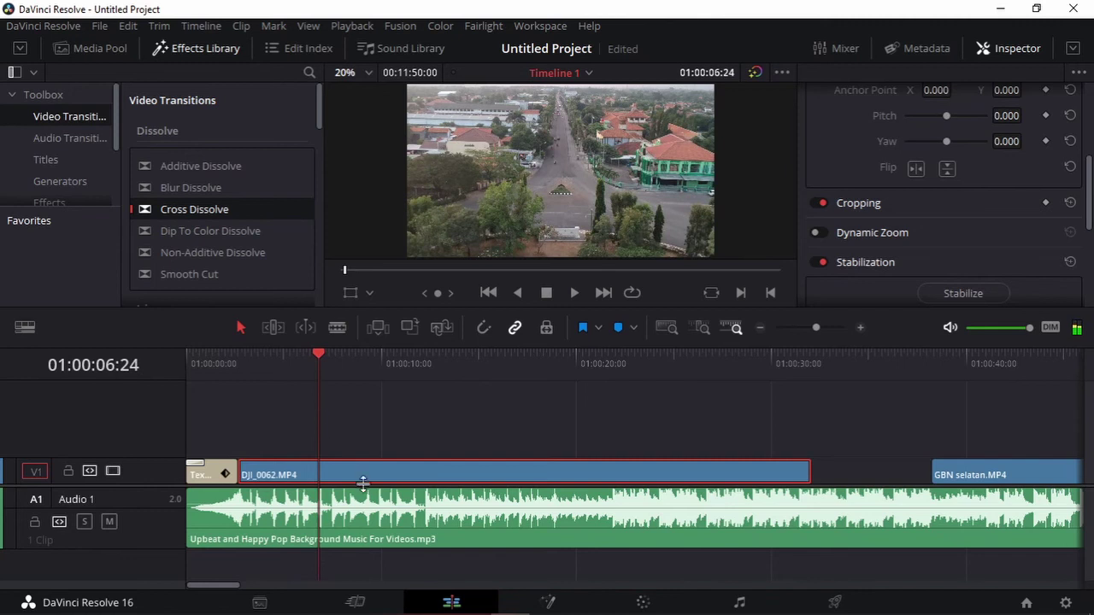
Step: Split the DJI_0062 clip at 06:24 and at 01:00:24:18
{"action": "key", "text": "ctrl+b"}
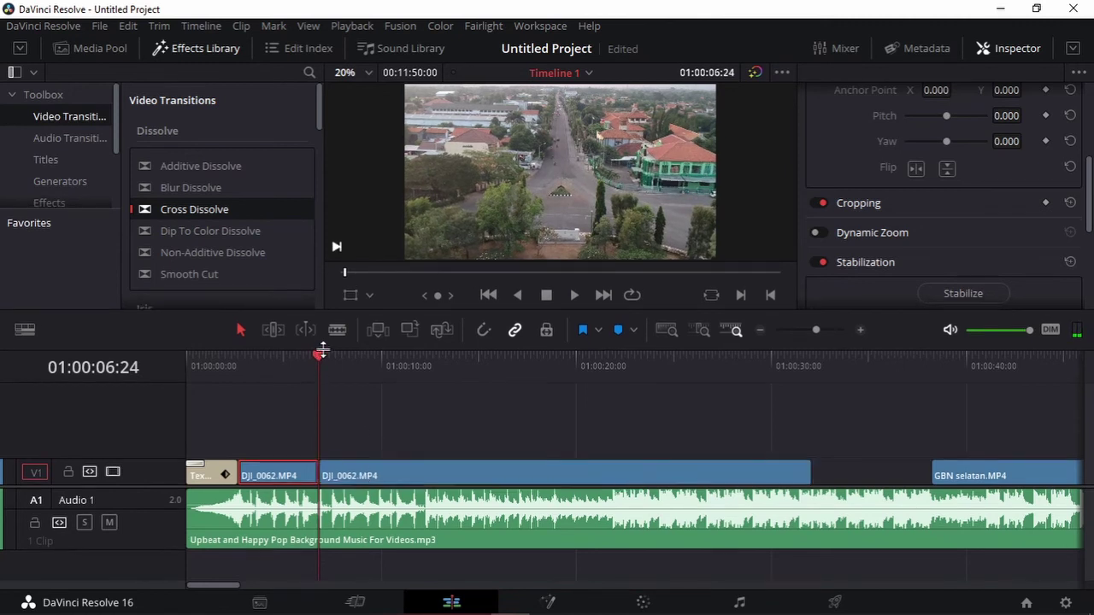
{"action": "left_click_drag", "start_coordinate": [315, 366], "coordinate": [594, 389]}
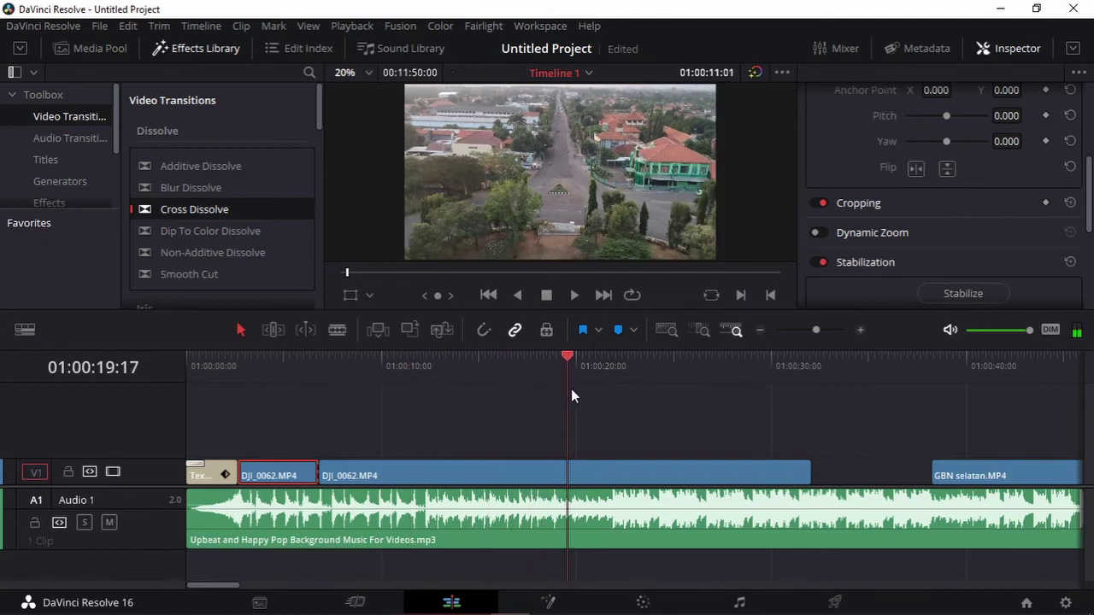
{"action": "left_click_drag", "start_coordinate": [596, 395], "coordinate": [667, 390]}
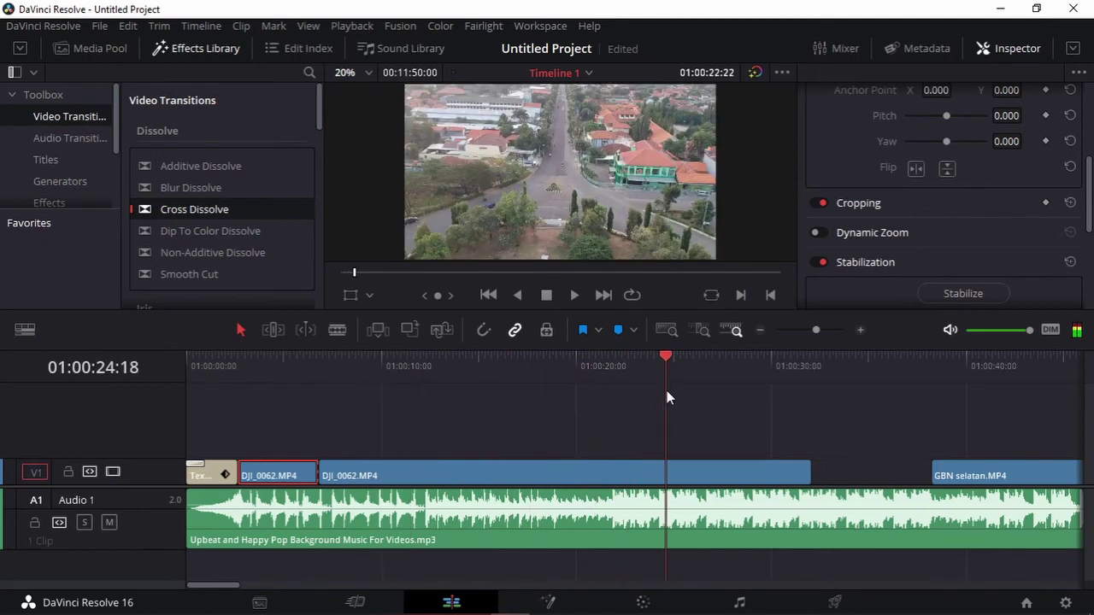
{"action": "left_click", "coordinate": [641, 467]}
{"action": "key", "text": "ctrl+b"}
Step: Speed the middle DJI_0062 piece up to about 506%
{"action": "right_click", "coordinate": [614, 475]}
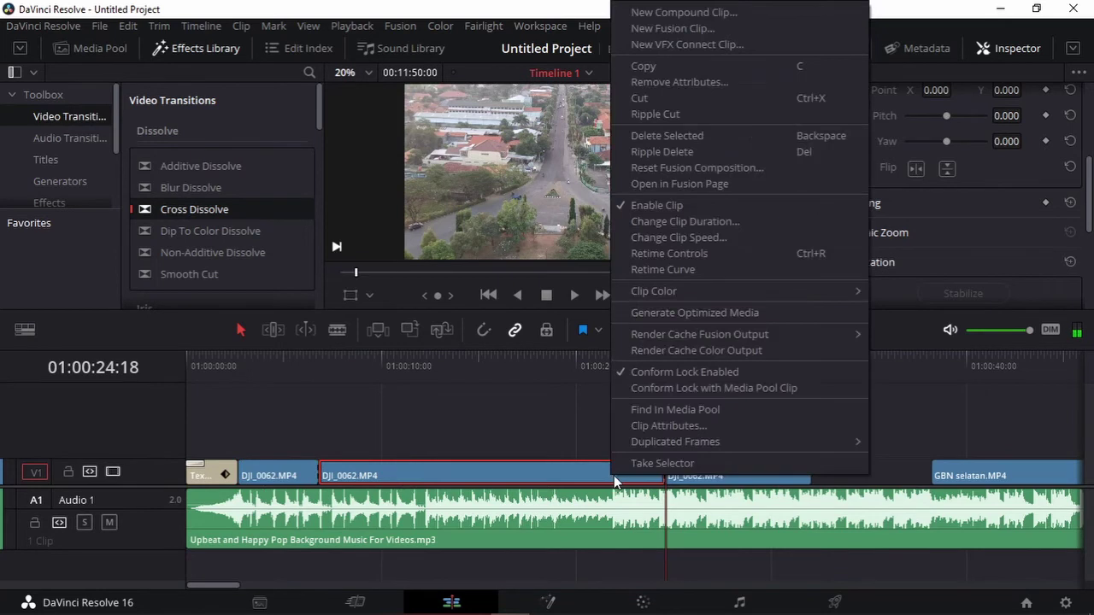
{"action": "left_click", "coordinate": [684, 237]}
{"action": "left_click_drag", "start_coordinate": [459, 248], "coordinate": [499, 255]}
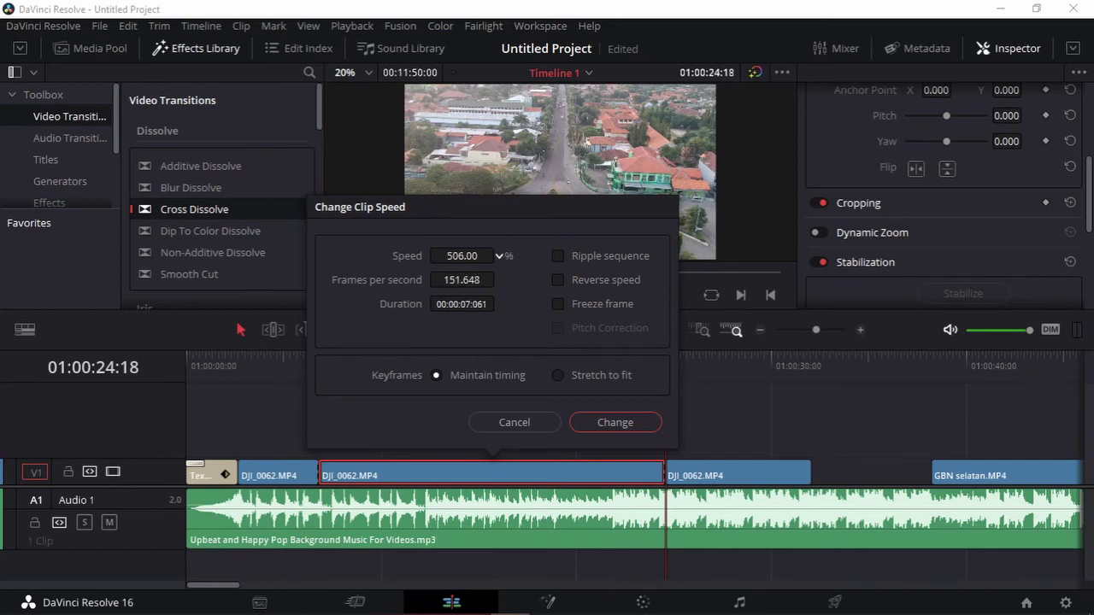
{"action": "left_click", "coordinate": [614, 423]}
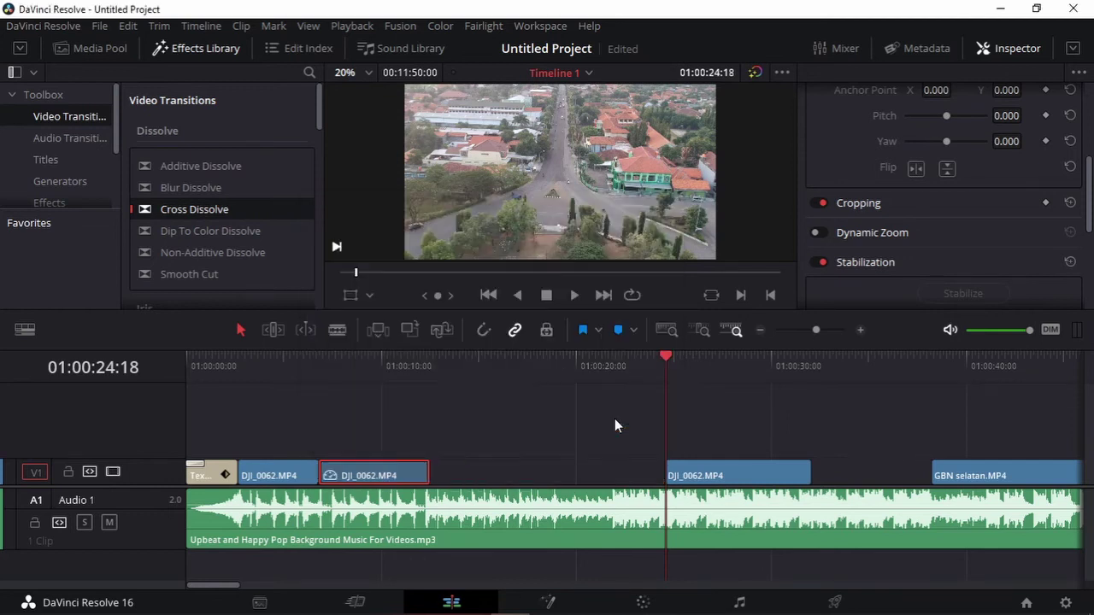
{"action": "left_click", "coordinate": [321, 369]}
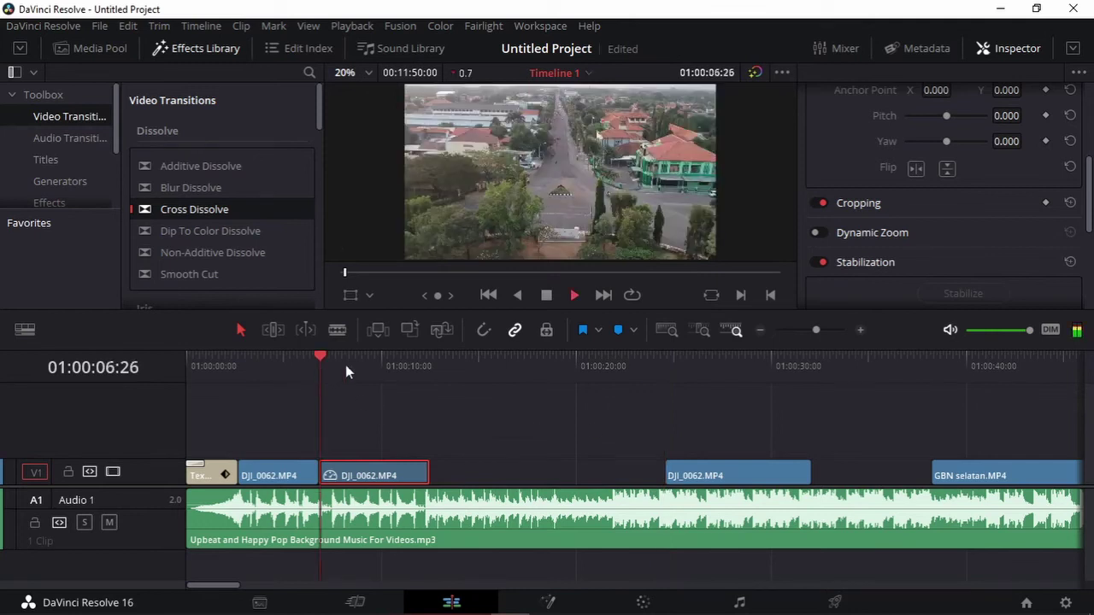
Step: Drag the last DJI_0062 piece left against the sped-up section and preview the join
{"action": "key", "text": "Right"}
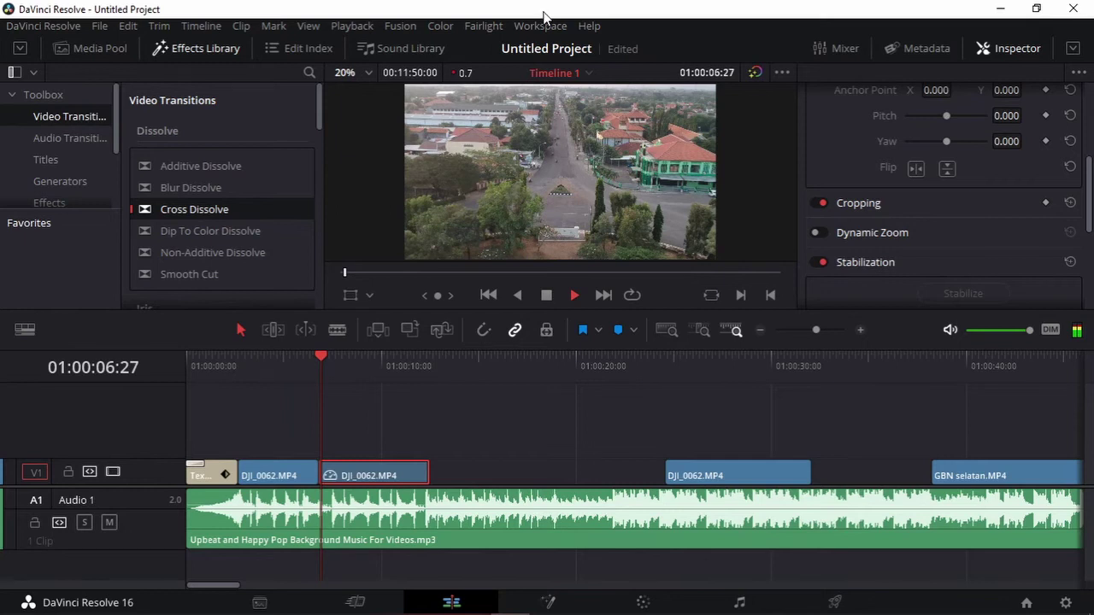
{"action": "left_click", "coordinate": [374, 366]}
{"action": "left_click_drag", "start_coordinate": [369, 369], "coordinate": [428, 362]}
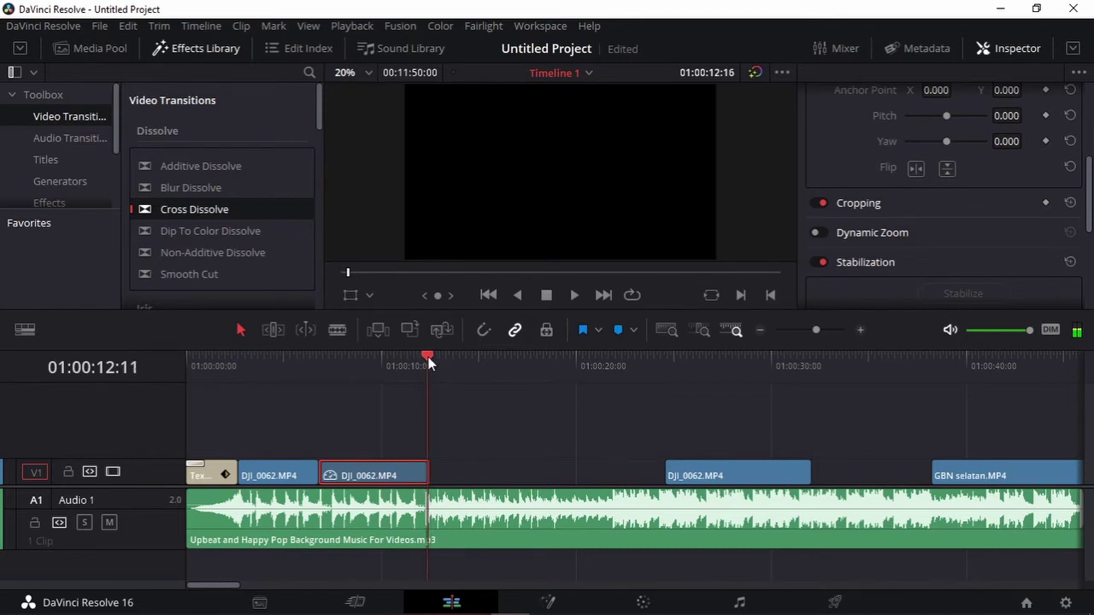
{"action": "mouse_move", "coordinate": [752, 470]}
{"action": "left_mouse_down"}
{"action": "mouse_move", "coordinate": [523, 498]}
{"action": "mouse_move", "coordinate": [532, 500]}
{"action": "left_mouse_up"}
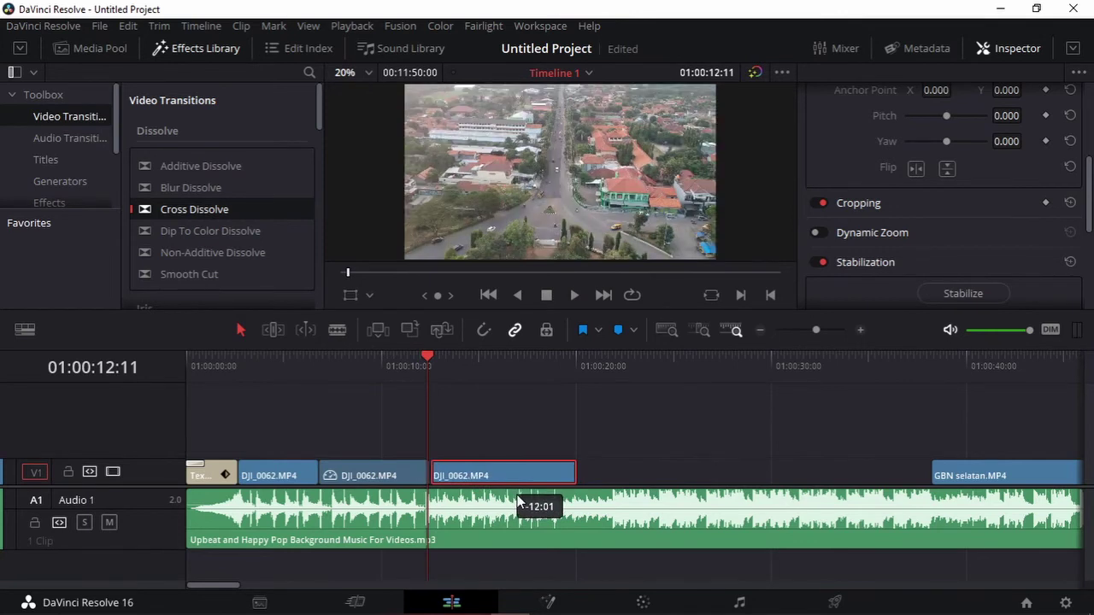
{"action": "left_click_drag", "start_coordinate": [533, 500], "coordinate": [538, 500]}
{"action": "left_click", "coordinate": [426, 354]}
{"action": "mouse_move", "coordinate": [425, 355]}
{"action": "left_mouse_down"}
{"action": "mouse_move", "coordinate": [434, 359]}
{"action": "mouse_move", "coordinate": [397, 359]}
{"action": "left_mouse_up"}
Step: Try sliding the third drone piece over the second, then undo the move
{"action": "left_click", "coordinate": [860, 331]}
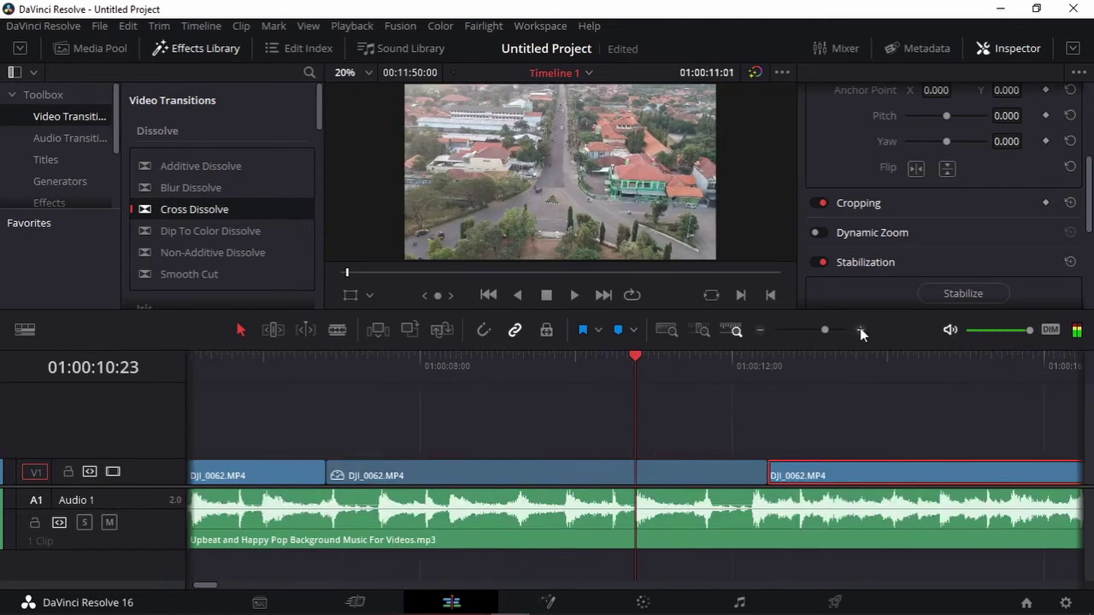
{"action": "left_click", "coordinate": [774, 374]}
{"action": "left_click", "coordinate": [650, 369]}
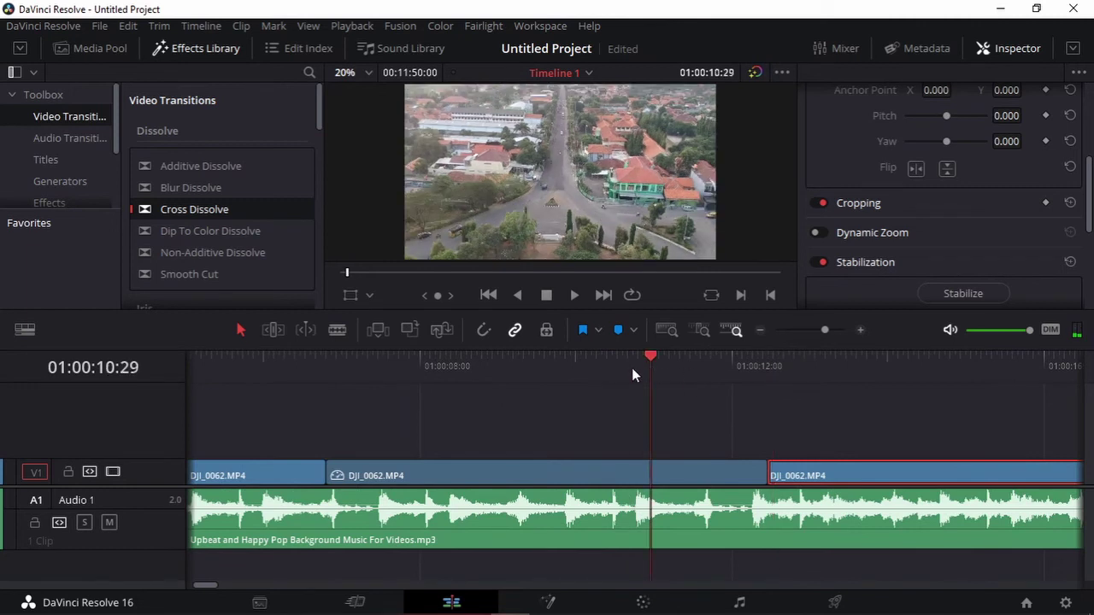
{"action": "left_click", "coordinate": [603, 364]}
{"action": "left_click", "coordinate": [788, 368]}
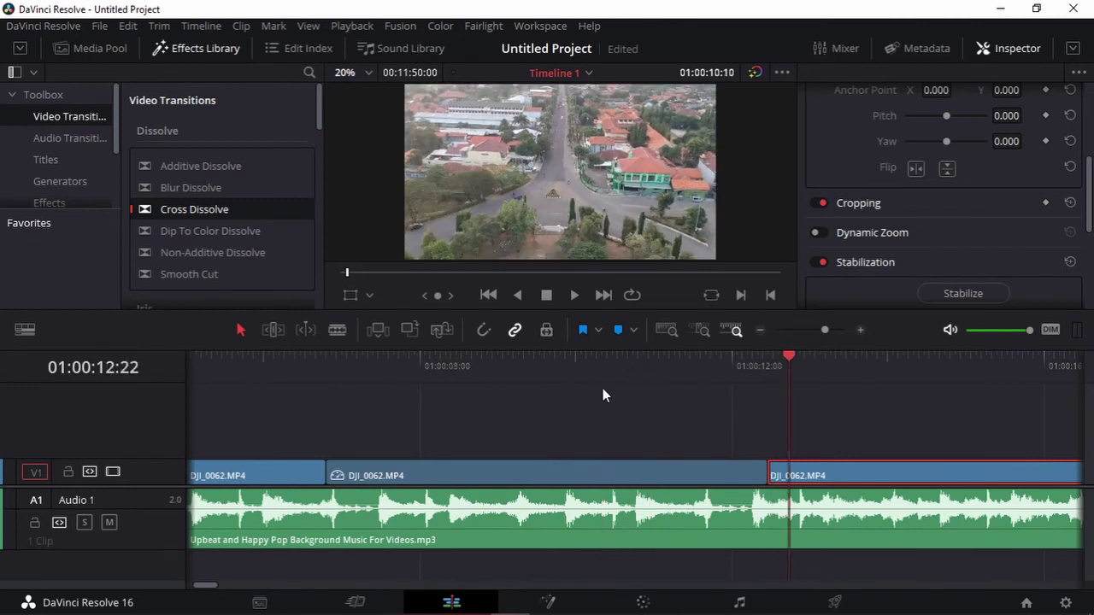
{"action": "left_click", "coordinate": [555, 366]}
{"action": "left_click_drag", "start_coordinate": [812, 475], "coordinate": [598, 468]}
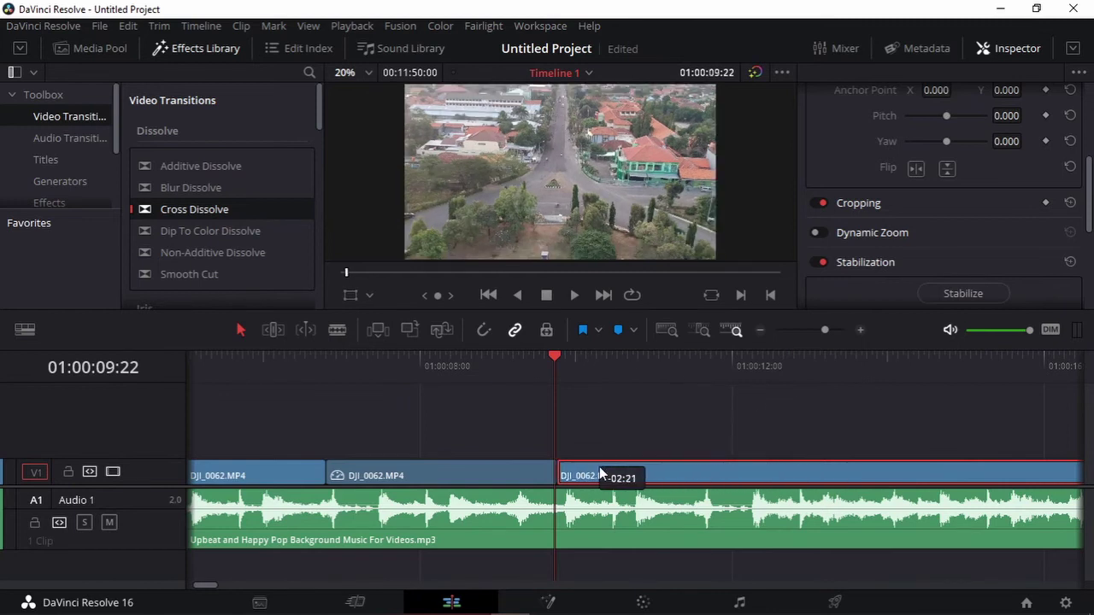
{"action": "left_click_drag", "start_coordinate": [524, 363], "coordinate": [563, 367]}
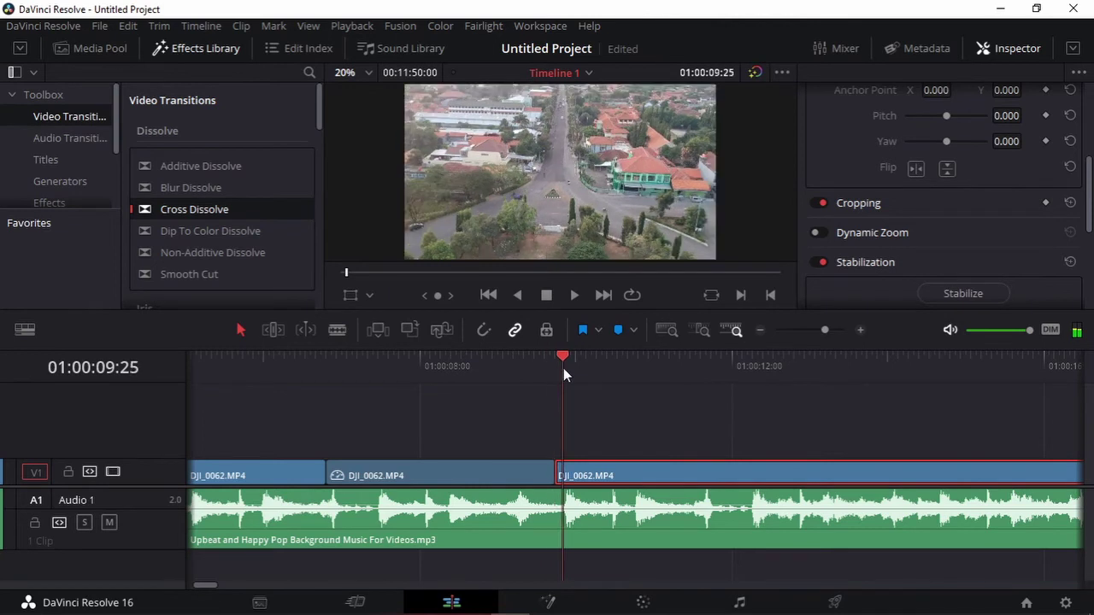
{"action": "key", "text": "ctrl+z"}
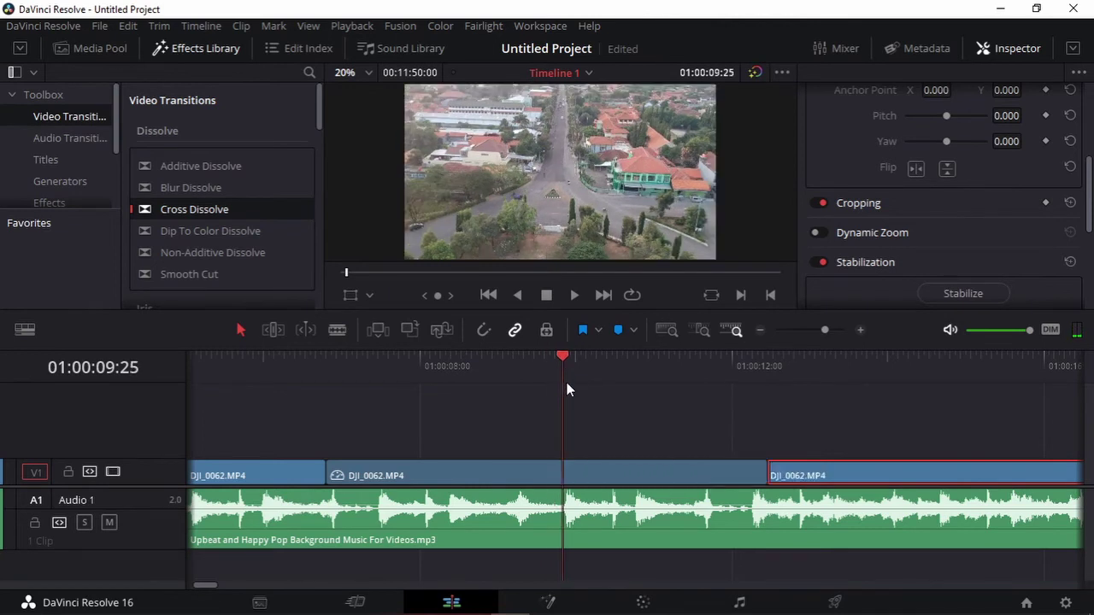
Step: Butt the third DJI_0062 piece against the previous clip and scrub through the join
{"action": "left_click_drag", "start_coordinate": [569, 366], "coordinate": [576, 366]}
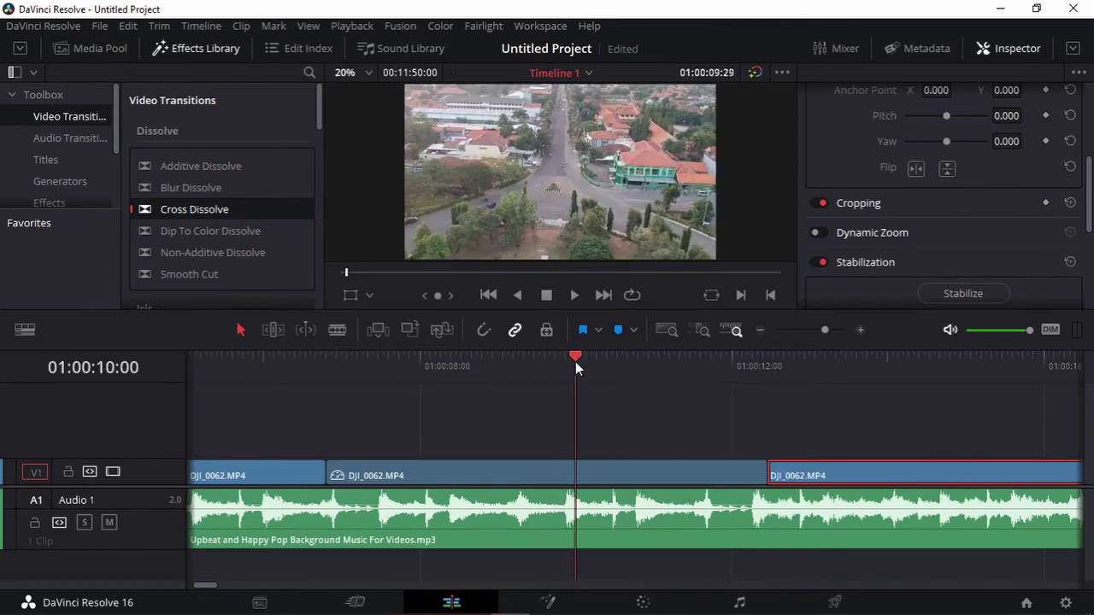
{"action": "left_click", "coordinate": [791, 361]}
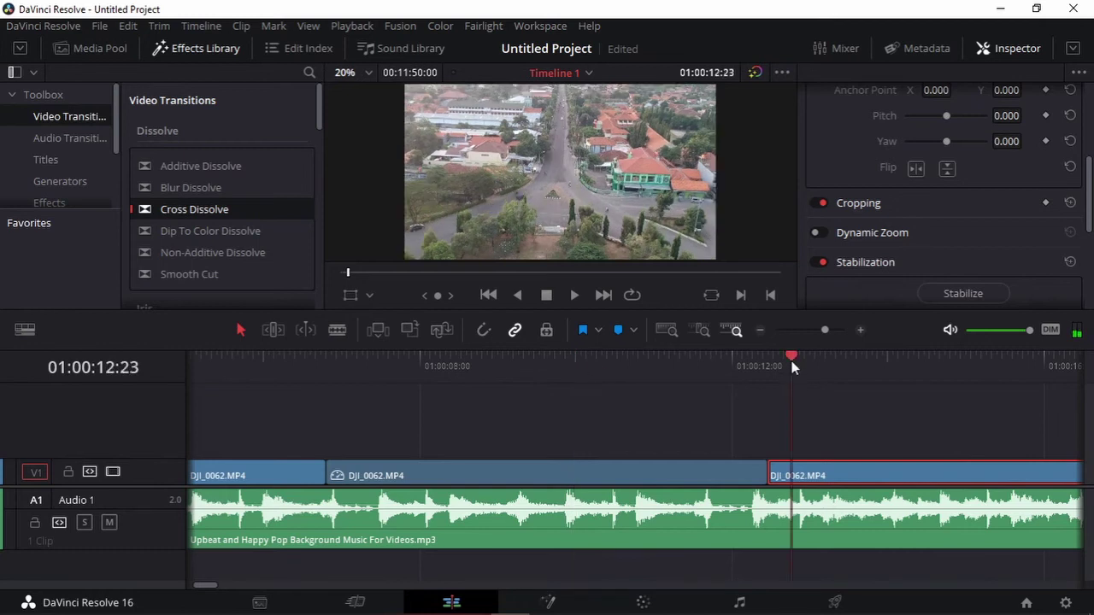
{"action": "left_click_drag", "start_coordinate": [773, 373], "coordinate": [771, 375]}
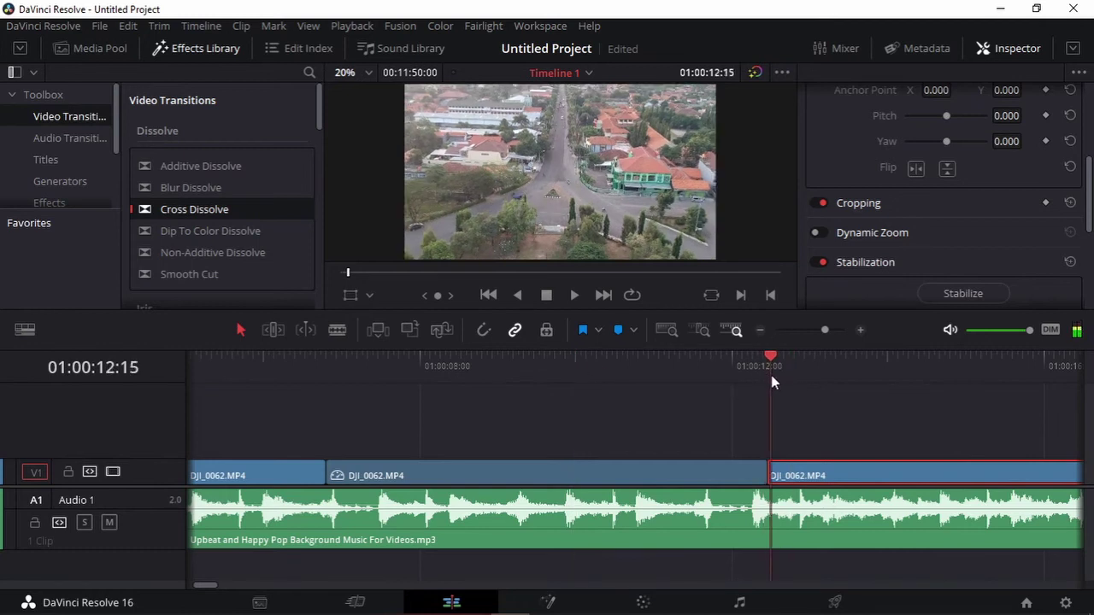
{"action": "left_click", "coordinate": [593, 360]}
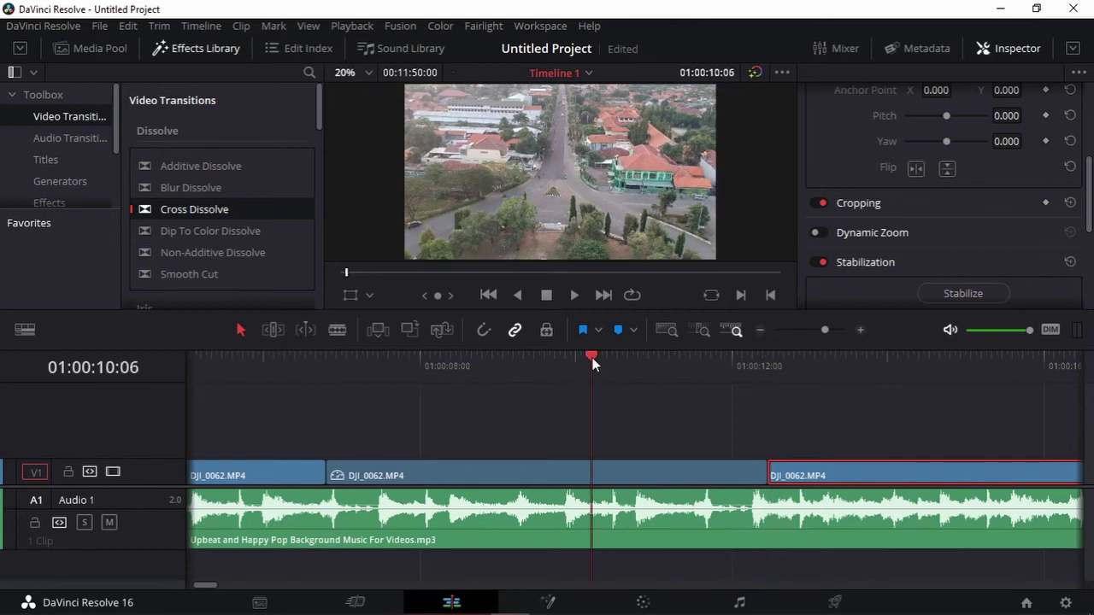
{"action": "left_click_drag", "start_coordinate": [594, 362], "coordinate": [604, 366]}
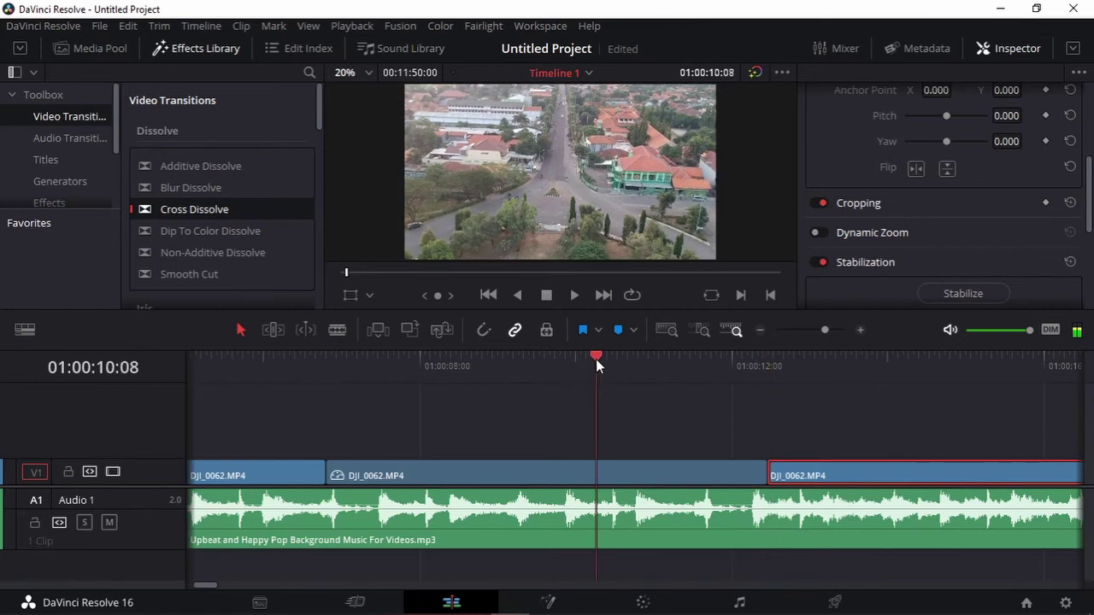
{"action": "left_click_drag", "start_coordinate": [827, 475], "coordinate": [673, 480]}
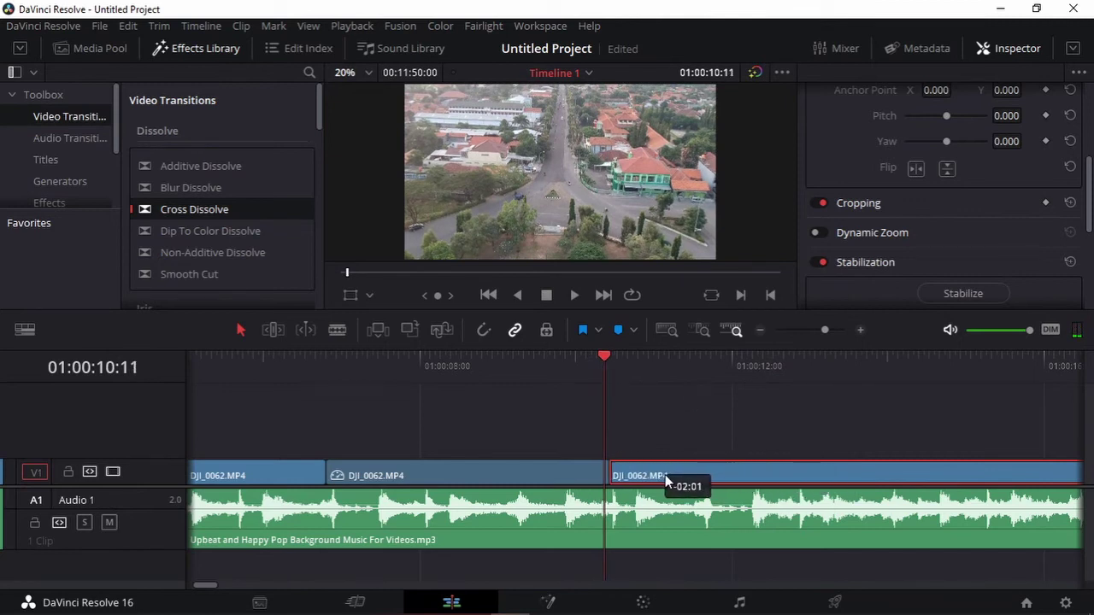
{"action": "left_click_drag", "start_coordinate": [673, 480], "coordinate": [656, 476]}
{"action": "left_click_drag", "start_coordinate": [601, 362], "coordinate": [744, 348]}
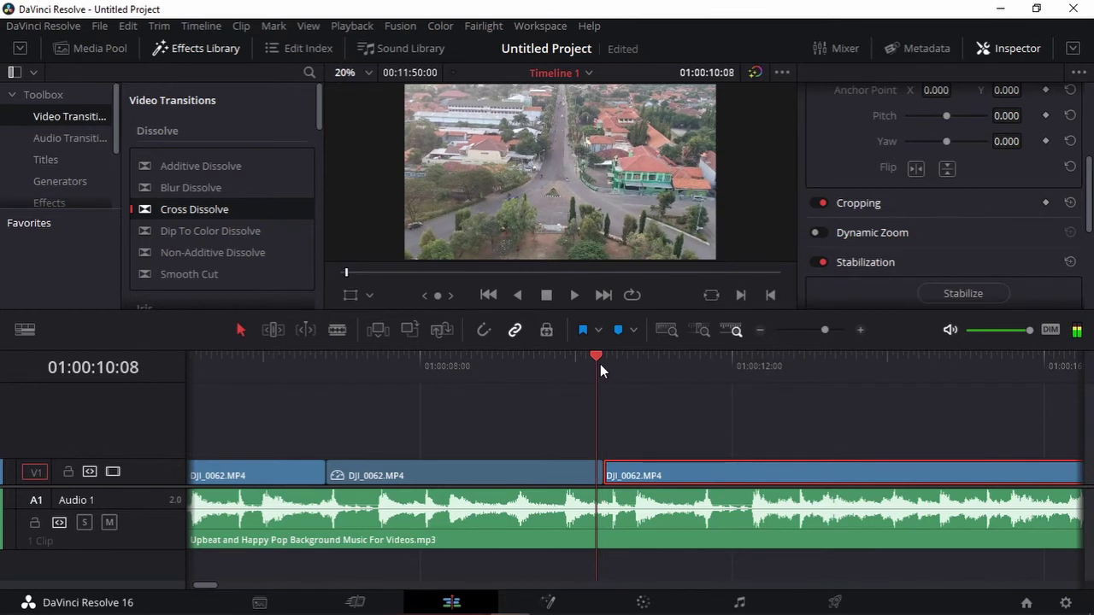
Step: Move GBN selatan.MP4 left toward the drone clips and play the join
{"action": "left_click", "coordinate": [762, 330]}
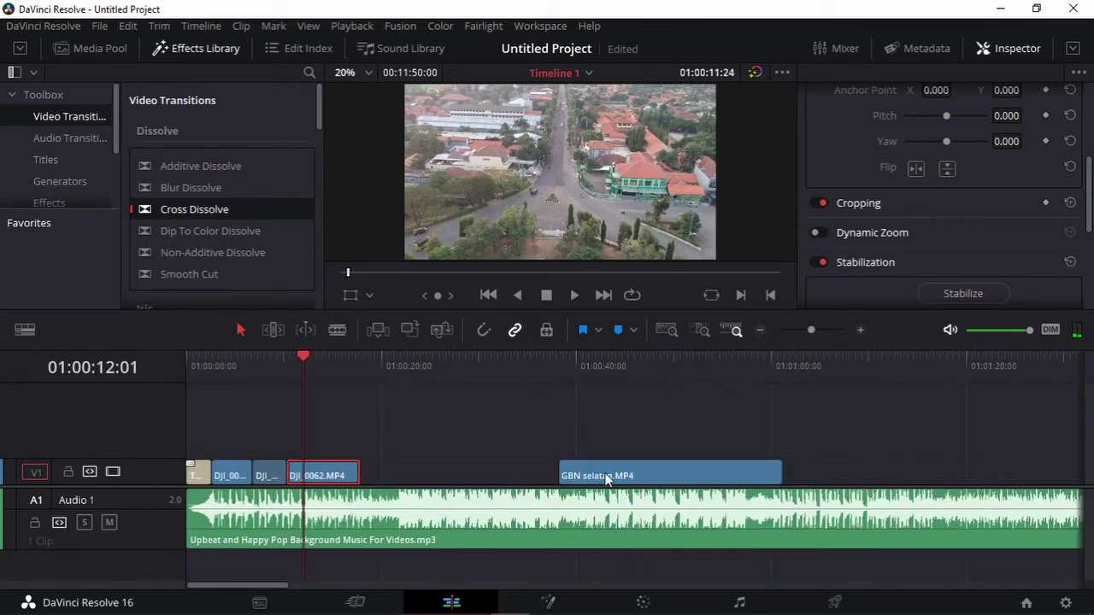
{"action": "left_click_drag", "start_coordinate": [606, 478], "coordinate": [429, 478]}
{"action": "left_click", "coordinate": [345, 365]}
{"action": "left_click_drag", "start_coordinate": [345, 366], "coordinate": [361, 372]}
{"action": "key", "text": "space"}
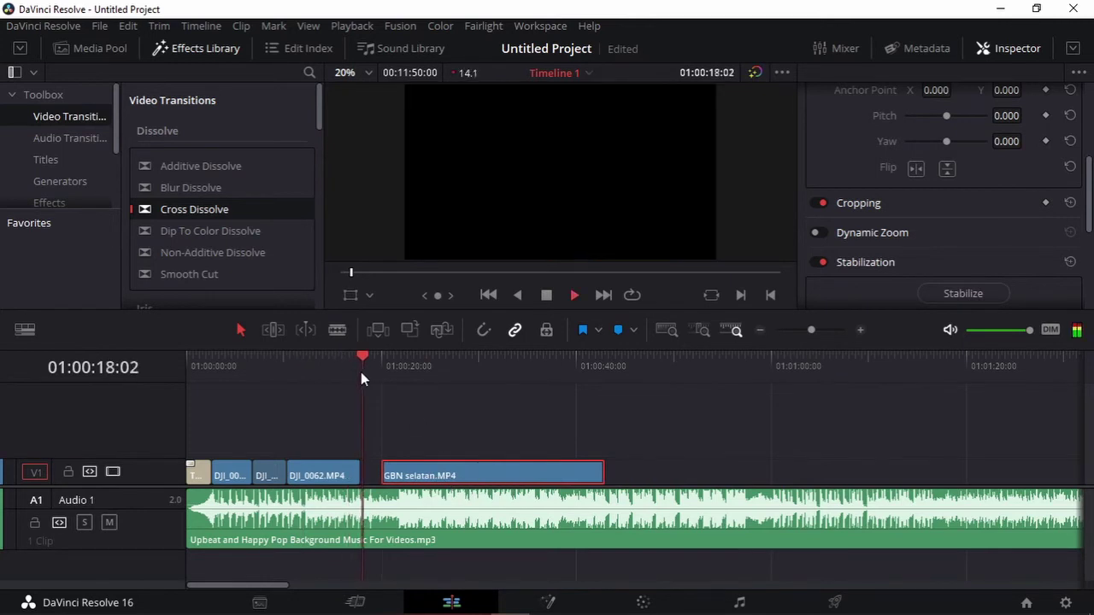
{"action": "key", "text": "space"}
Step: Pull GBN selatan further left to shrink the gap before it
{"action": "left_click", "coordinate": [865, 338]}
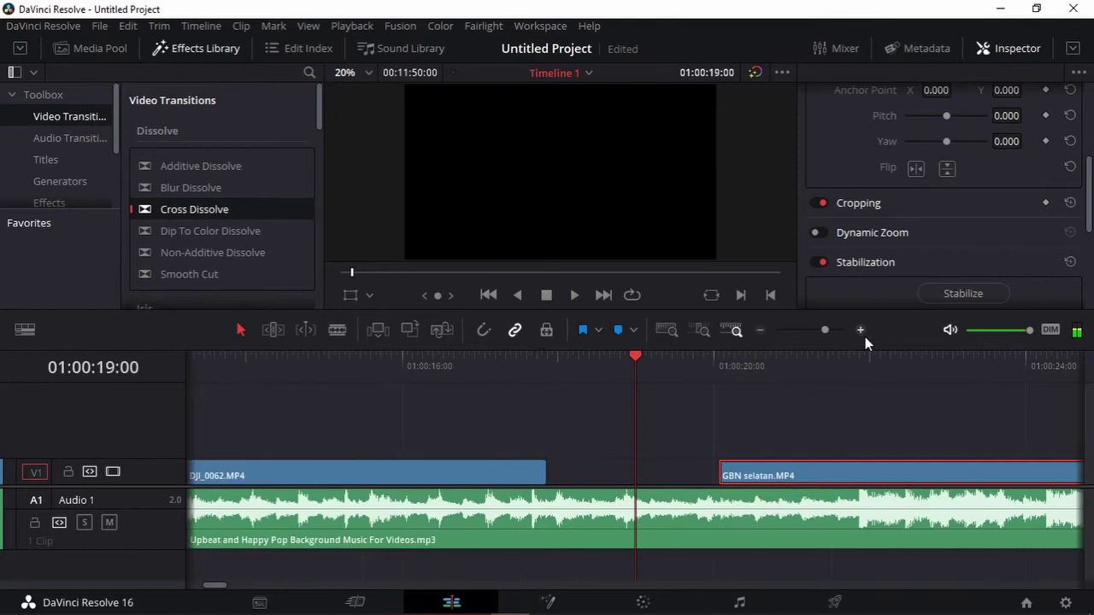
{"action": "left_click_drag", "start_coordinate": [579, 381], "coordinate": [551, 381]}
{"action": "key", "text": "space"}
{"action": "left_click", "coordinate": [542, 377]}
{"action": "key", "text": "space"}
{"action": "left_click_drag", "start_coordinate": [767, 478], "coordinate": [676, 478]}
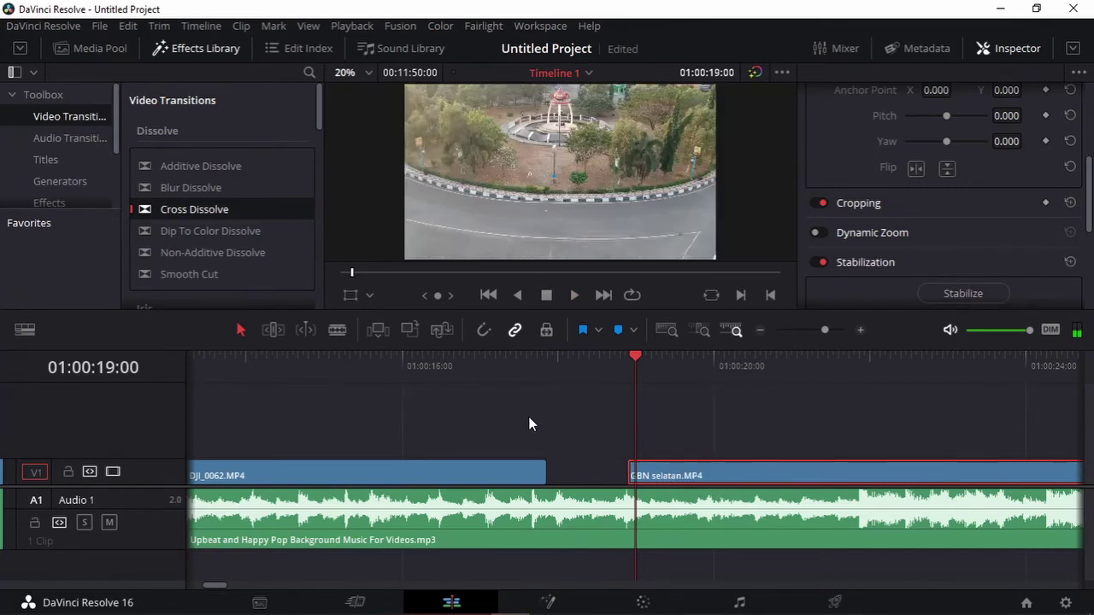
Step: Play across the DJI_0062-to-GBN selatan join to check it
{"action": "left_click", "coordinate": [525, 366]}
{"action": "left_click_drag", "start_coordinate": [526, 366], "coordinate": [487, 369]}
{"action": "key", "text": "space"}
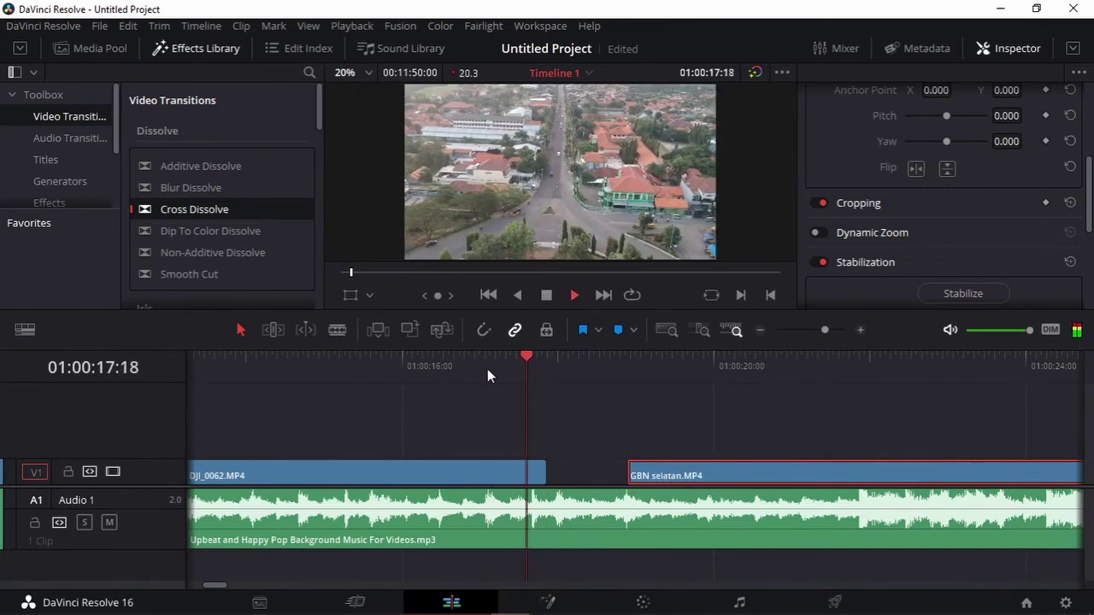
{"action": "left_click", "coordinate": [531, 371]}
{"action": "left_click", "coordinate": [530, 371]}
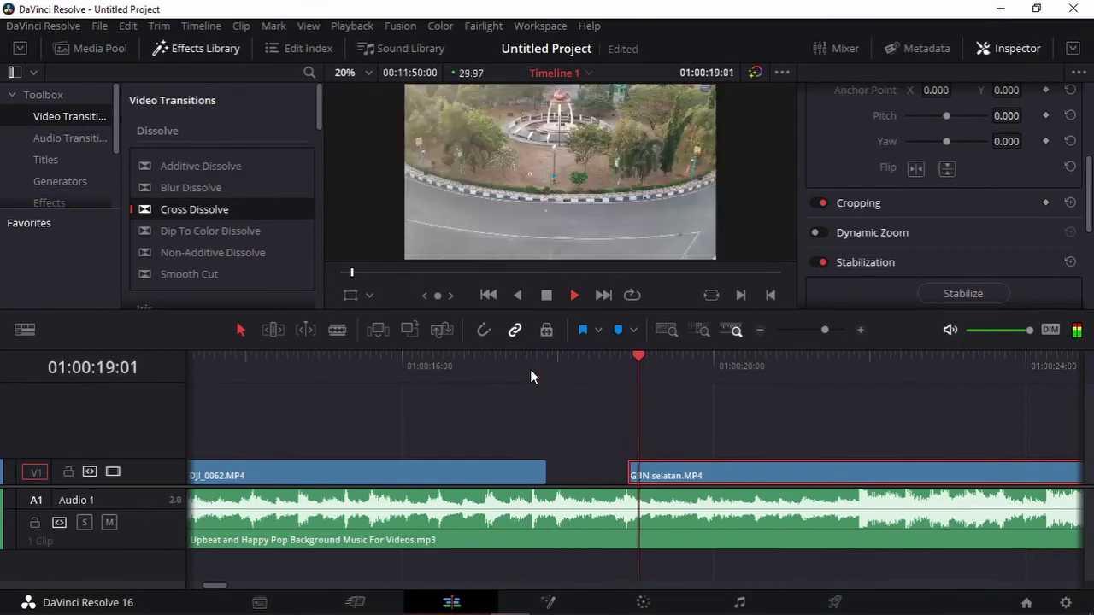
{"action": "key", "text": "space"}
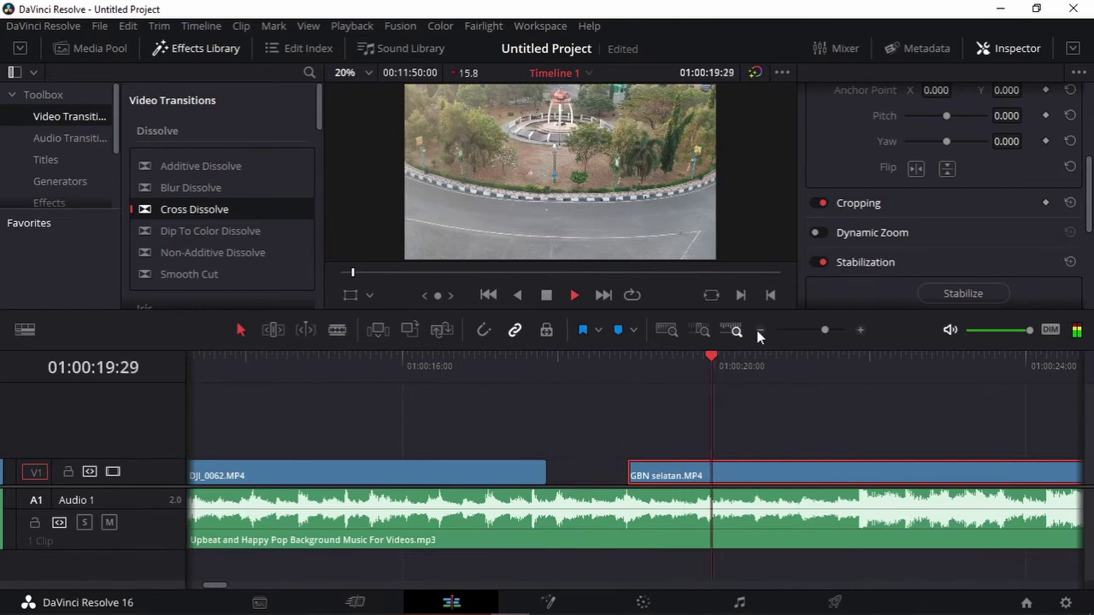
{"action": "left_click", "coordinate": [757, 330]}
{"action": "left_click", "coordinate": [757, 330]}
{"action": "left_click", "coordinate": [757, 330]}
Step: Lower the background music's clip volume from -3.00 to -6.80 and listen back
{"action": "key", "text": "space"}
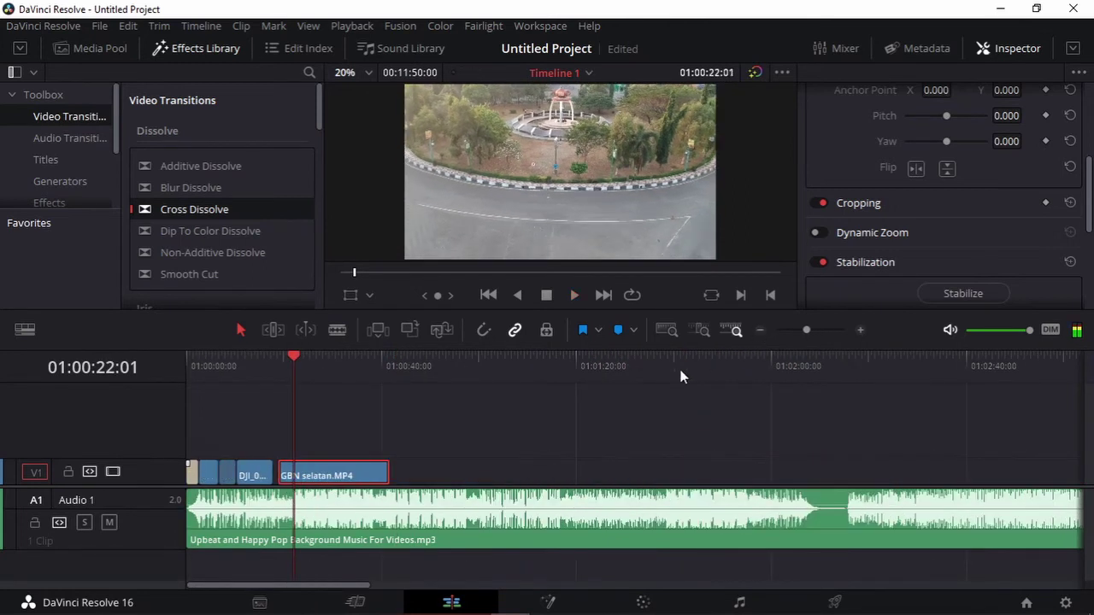
{"action": "left_click", "coordinate": [846, 524]}
{"action": "left_click_drag", "start_coordinate": [1007, 129], "coordinate": [1006, 129]}
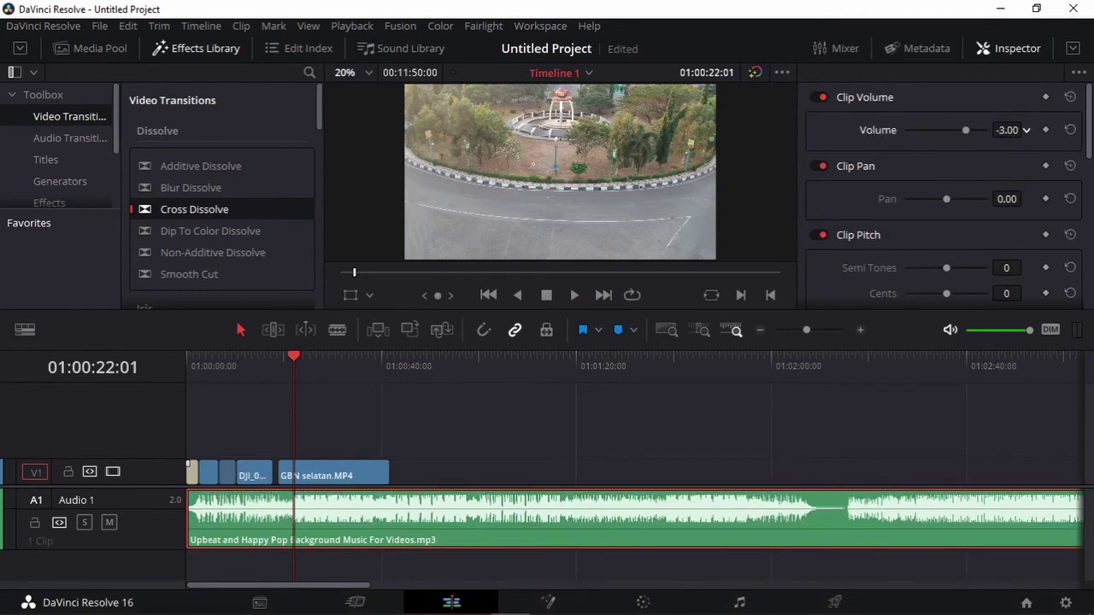
{"action": "key", "text": "space"}
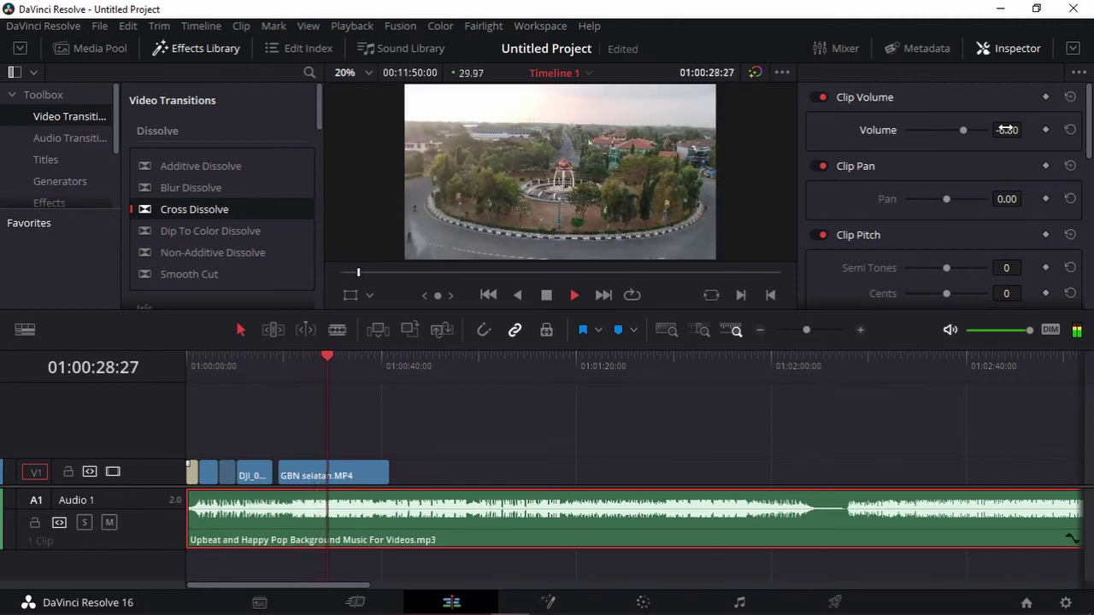
{"action": "key", "text": "space"}
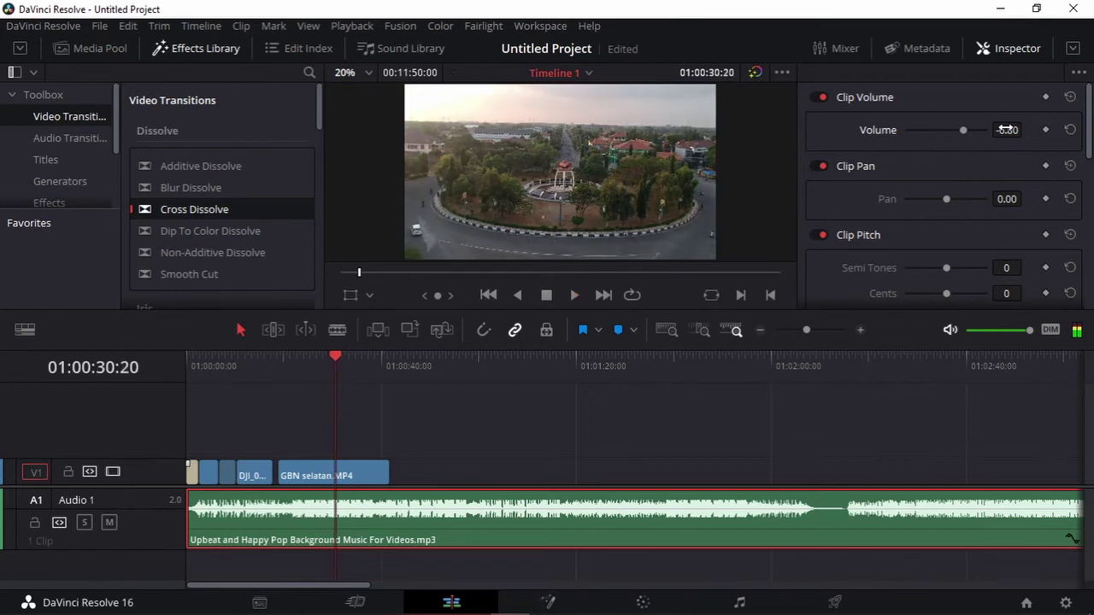
{"action": "left_click", "coordinate": [862, 328]}
Step: Split GBN selatan.MP4 at two points around a short section
{"action": "left_click", "coordinate": [520, 362]}
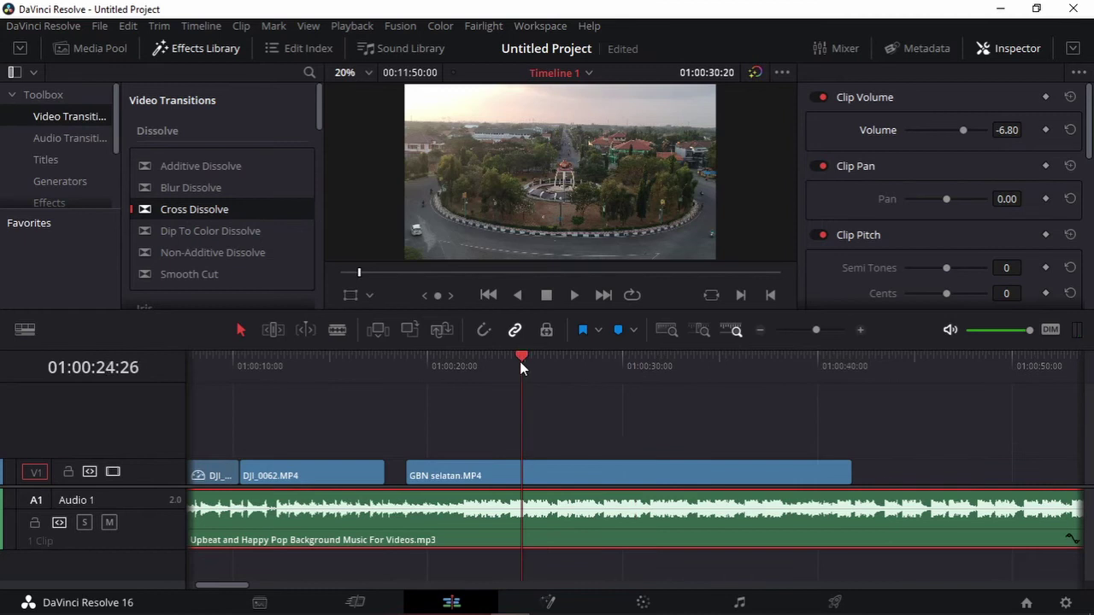
{"action": "left_click", "coordinate": [506, 371]}
{"action": "key", "text": "space"}
{"action": "key", "text": "space"}
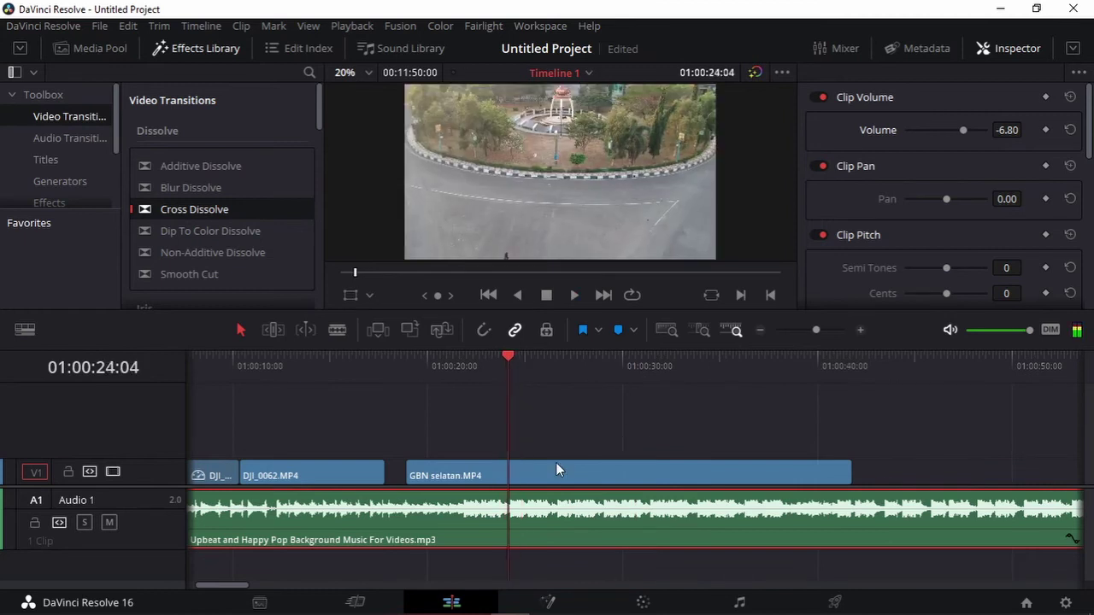
{"action": "left_click", "coordinate": [555, 462]}
{"action": "key", "text": "ctrl+b"}
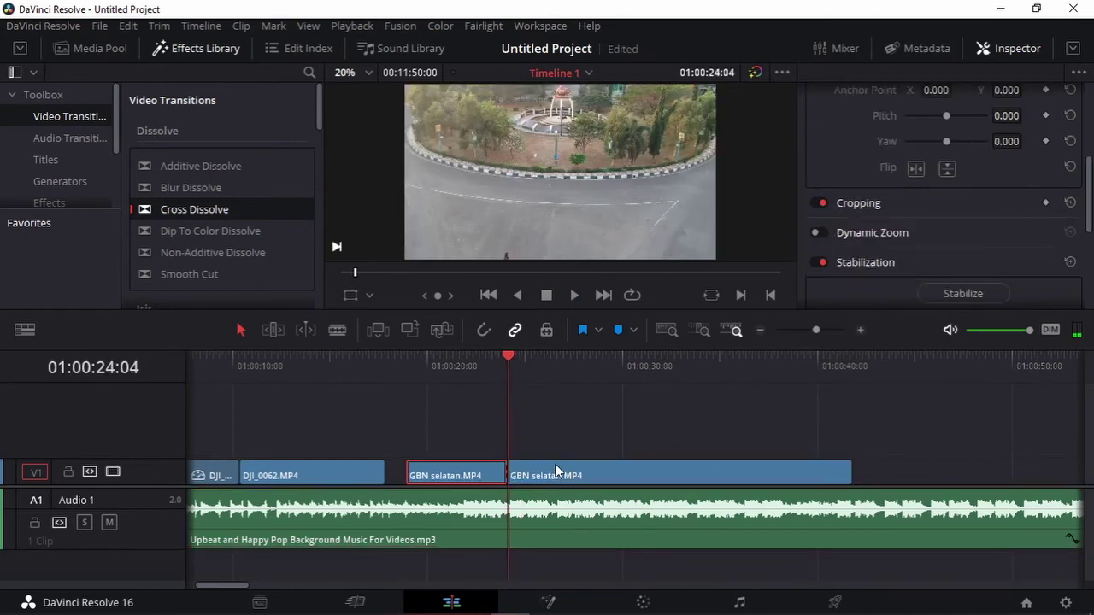
{"action": "left_click_drag", "start_coordinate": [510, 359], "coordinate": [601, 384]}
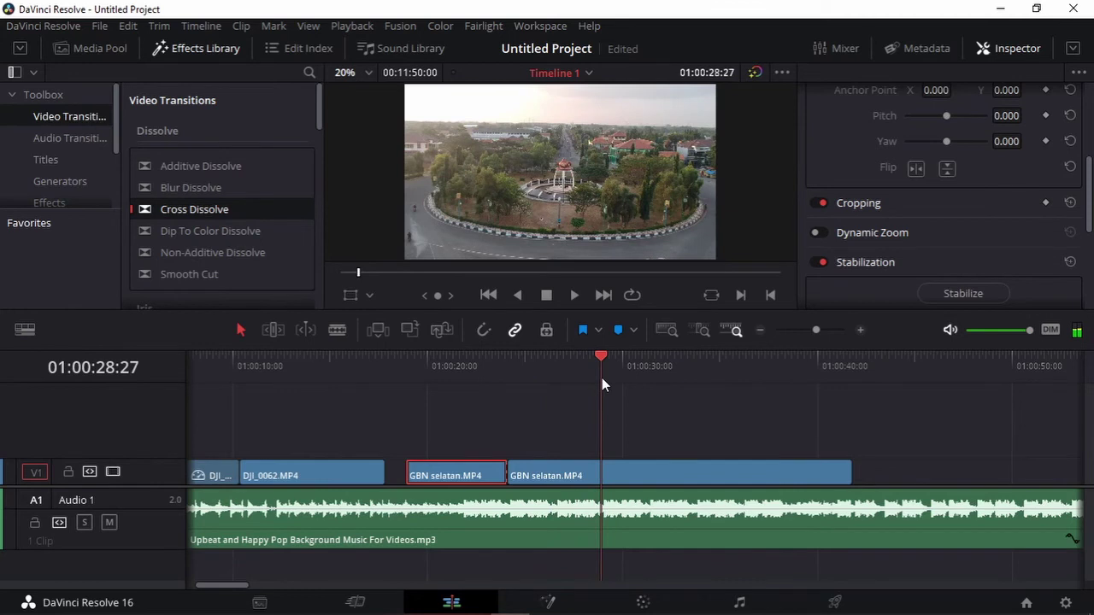
{"action": "key", "text": "ctrl+b"}
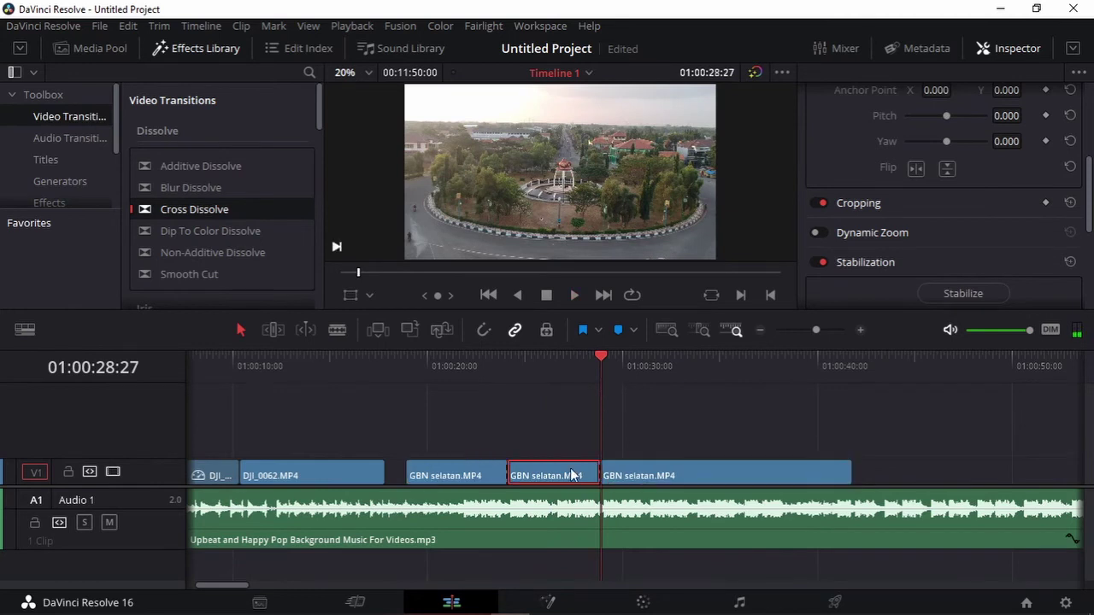
Step: Slow the middle GBN selatan piece to 30% speed
{"action": "right_click", "coordinate": [570, 475]}
{"action": "left_click", "coordinate": [653, 243]}
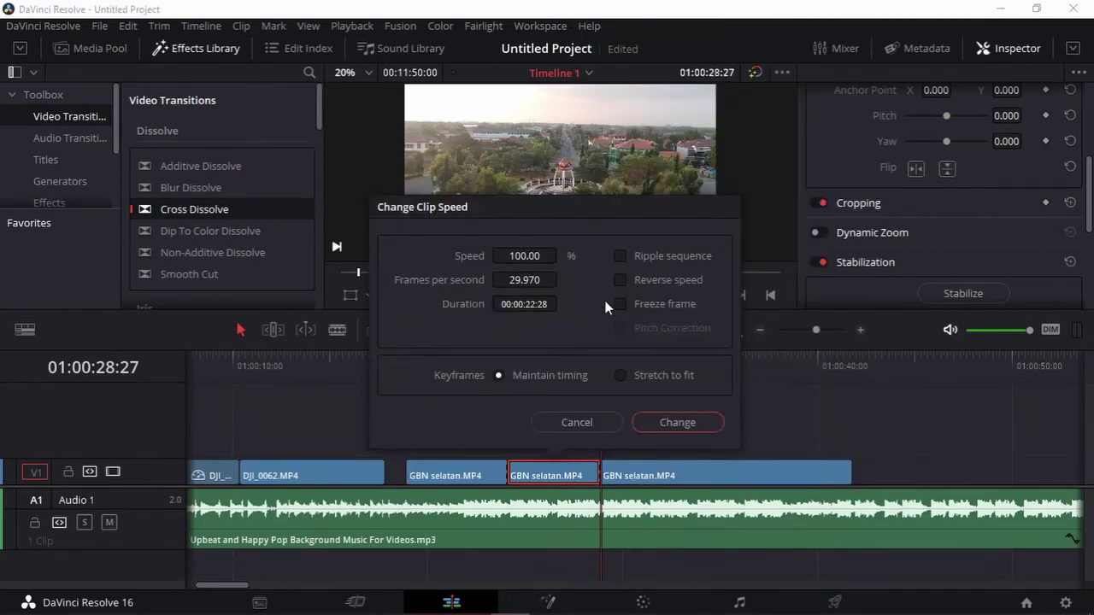
{"action": "double_click", "coordinate": [517, 256]}
{"action": "type", "text": "30"}
{"action": "key", "text": "Return"}
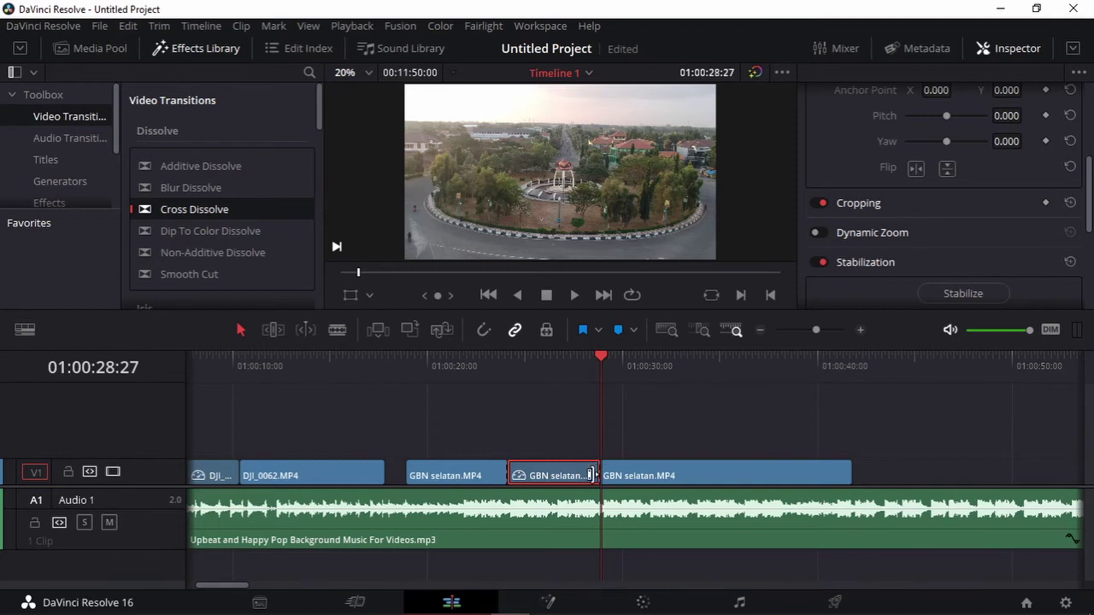
Step: Slide the following GBN selatan clip left against the end of the slowed section
{"action": "mouse_move", "coordinate": [597, 358]}
{"action": "left_mouse_down"}
{"action": "mouse_move", "coordinate": [614, 359]}
{"action": "mouse_move", "coordinate": [576, 361]}
{"action": "mouse_move", "coordinate": [615, 360]}
{"action": "mouse_move", "coordinate": [516, 360]}
{"action": "mouse_move", "coordinate": [546, 376]}
{"action": "left_mouse_up"}
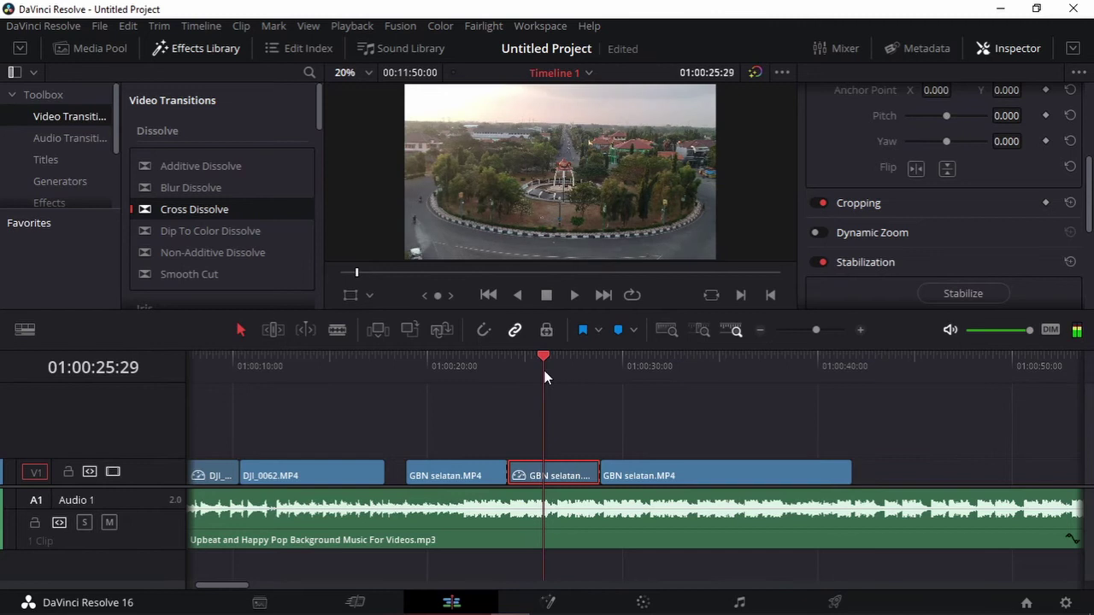
{"action": "left_click", "coordinate": [594, 361]}
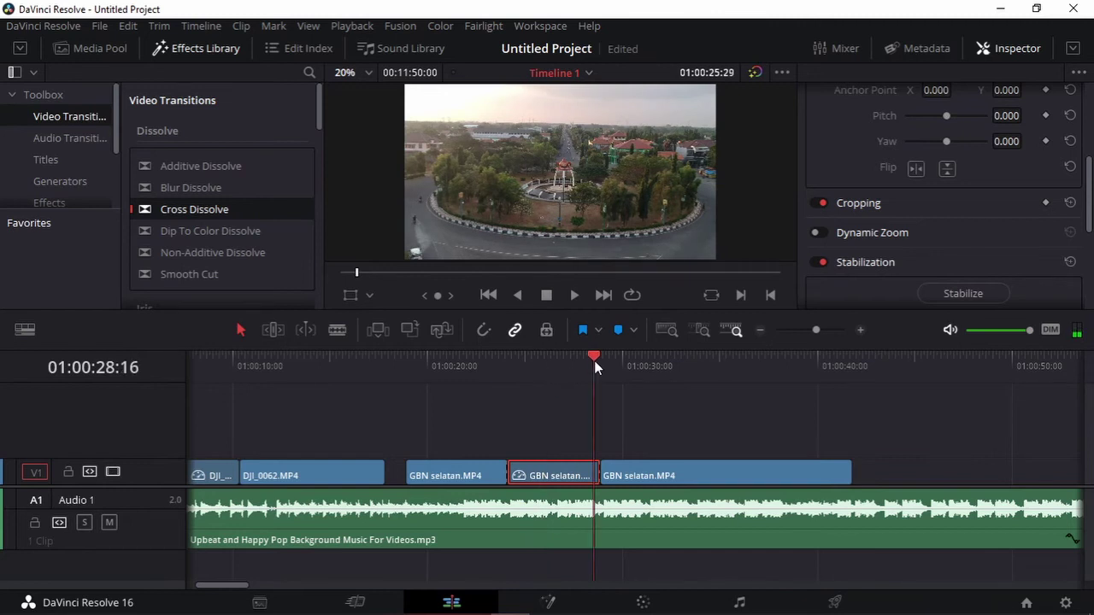
{"action": "left_click_drag", "start_coordinate": [599, 358], "coordinate": [540, 353]}
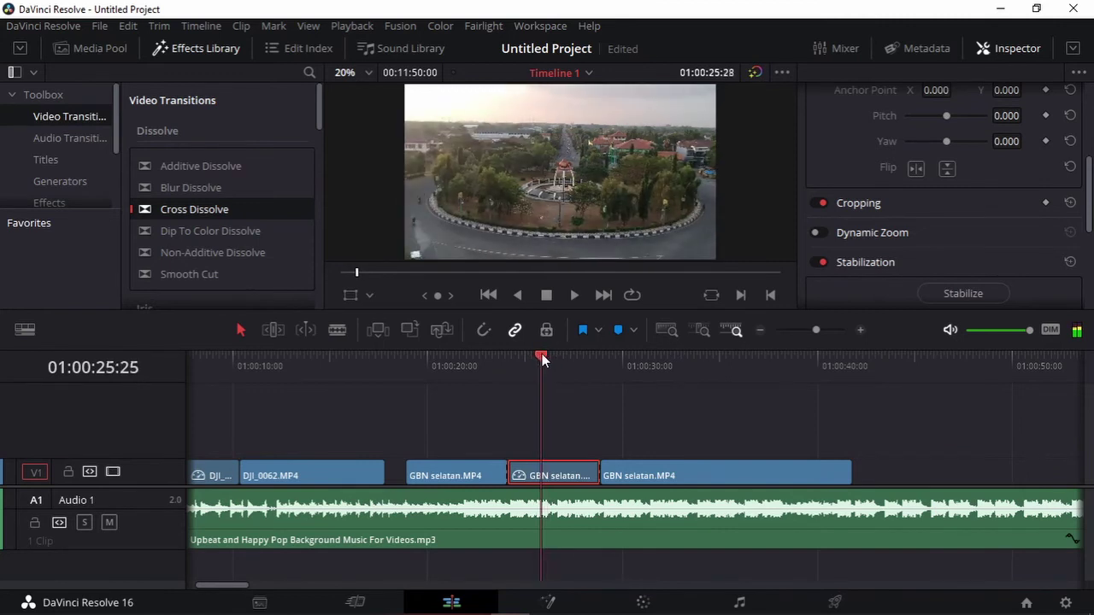
{"action": "left_click_drag", "start_coordinate": [540, 353], "coordinate": [541, 353]}
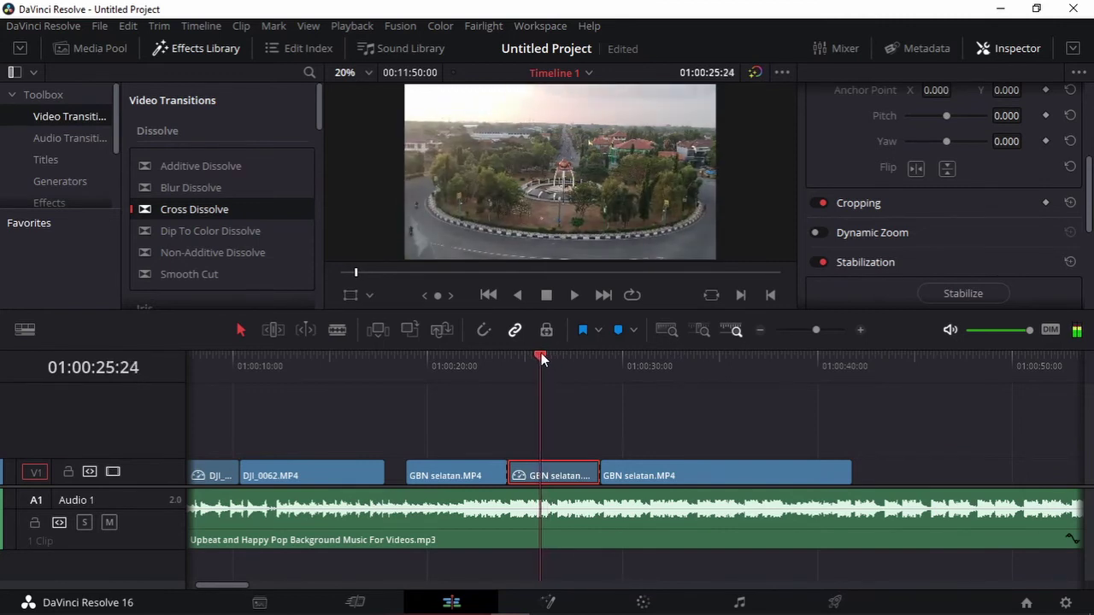
{"action": "left_click_drag", "start_coordinate": [681, 480], "coordinate": [619, 470]}
{"action": "mouse_move", "coordinate": [533, 354]}
{"action": "left_mouse_down"}
{"action": "mouse_move", "coordinate": [593, 371]}
{"action": "mouse_move", "coordinate": [704, 370]}
{"action": "left_mouse_up"}
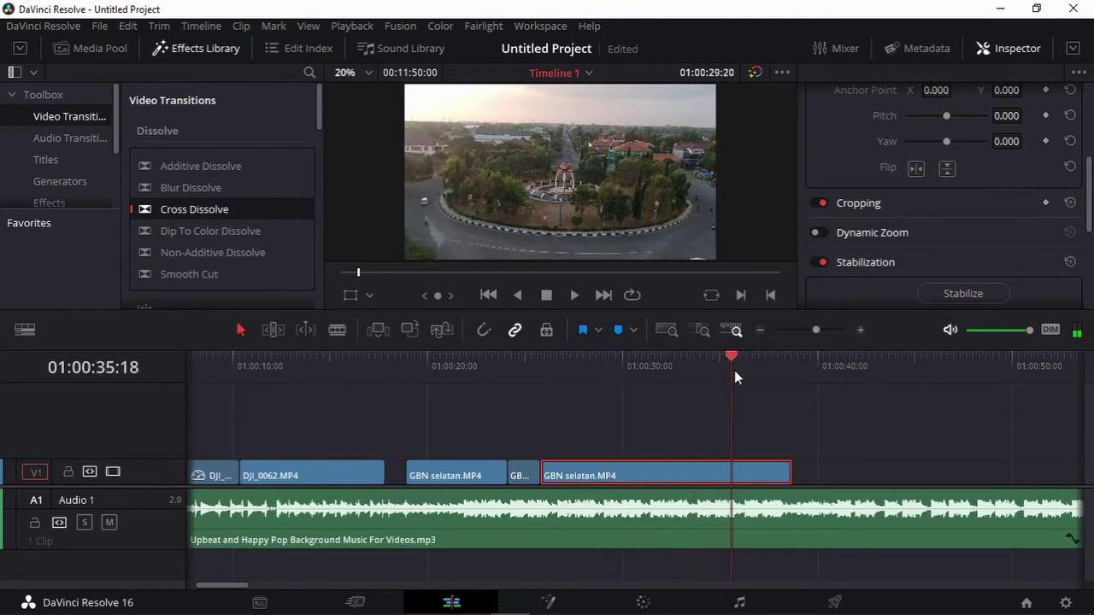
Step: Split the last GBN selatan piece at 01:00:30:15 and delete its tail
{"action": "mouse_move", "coordinate": [704, 377]}
{"action": "left_mouse_down"}
{"action": "mouse_move", "coordinate": [724, 374]}
{"action": "mouse_move", "coordinate": [633, 371]}
{"action": "left_mouse_up"}
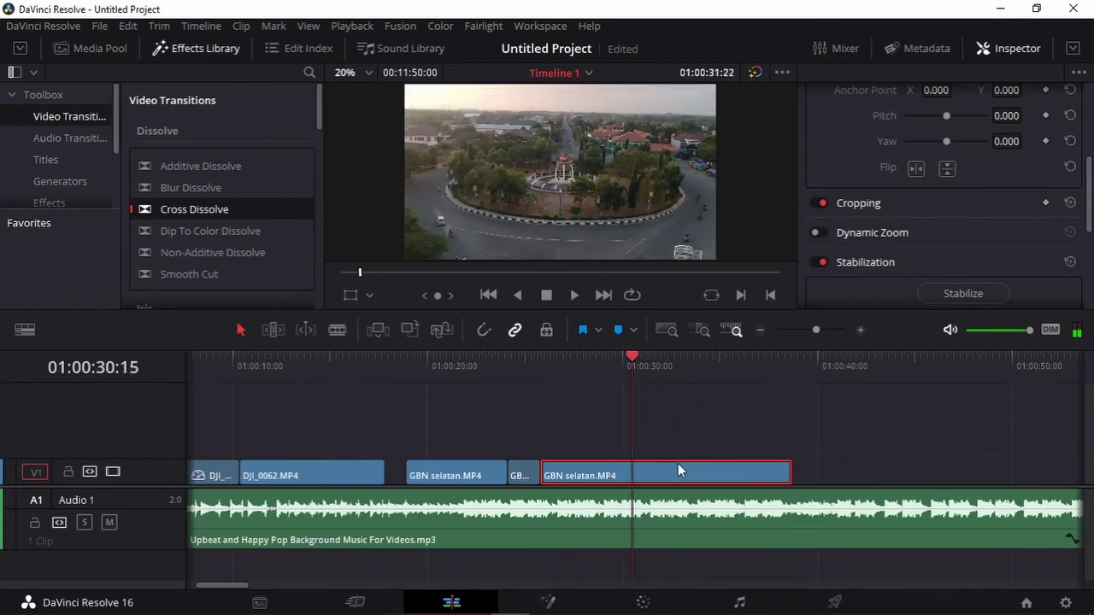
{"action": "key", "text": "ctrl+b"}
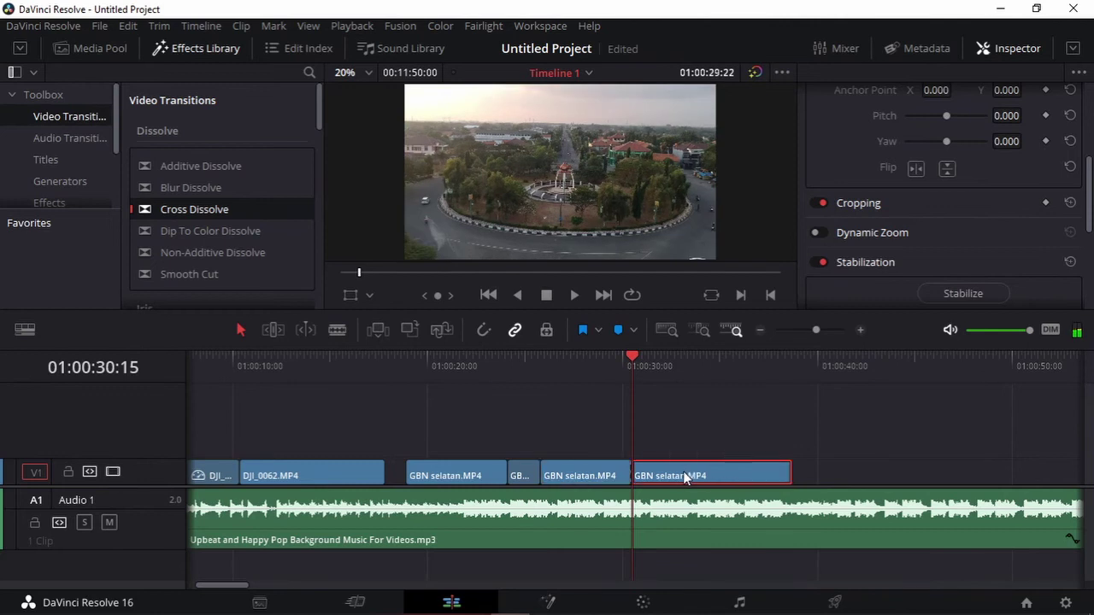
{"action": "key", "text": "Delete"}
Step: Add a Cross Dissolve at GBN selatan's end and cut the music off at 01:00:31:13
{"action": "left_click_drag", "start_coordinate": [205, 219], "coordinate": [620, 466]}
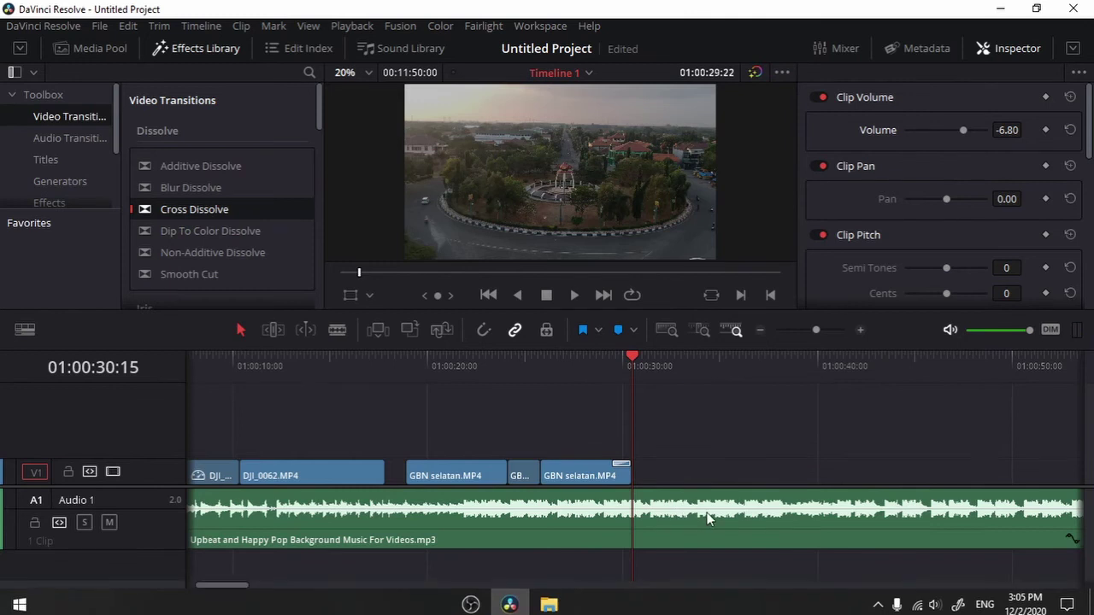
{"action": "left_click", "coordinate": [709, 513]}
{"action": "left_click_drag", "start_coordinate": [631, 363], "coordinate": [651, 366]}
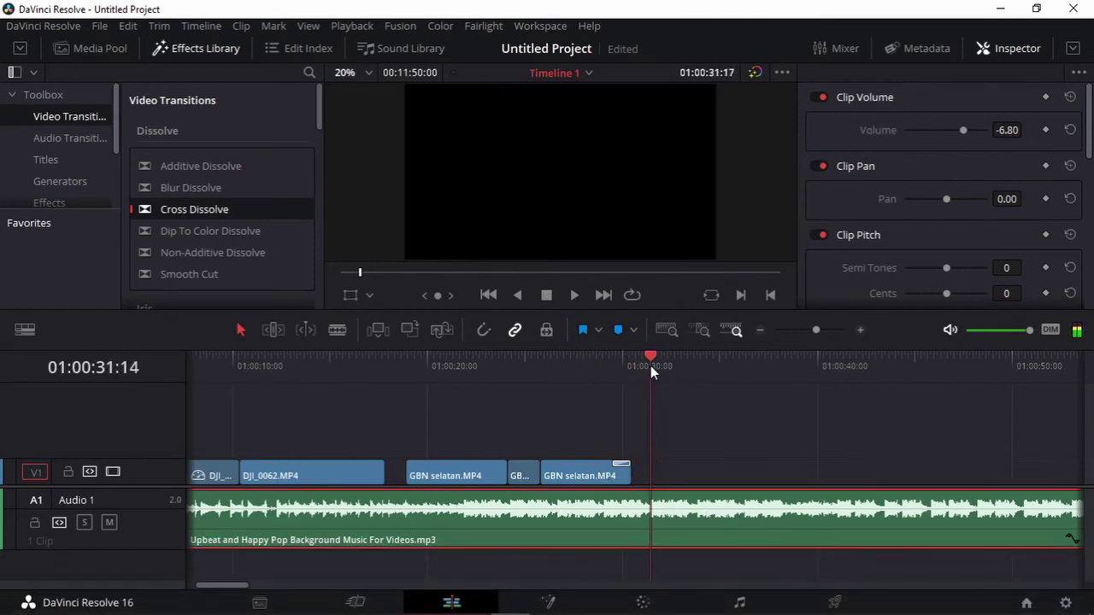
{"action": "key", "text": "ctrl+b"}
{"action": "left_click", "coordinate": [728, 525]}
{"action": "key", "text": "Delete"}
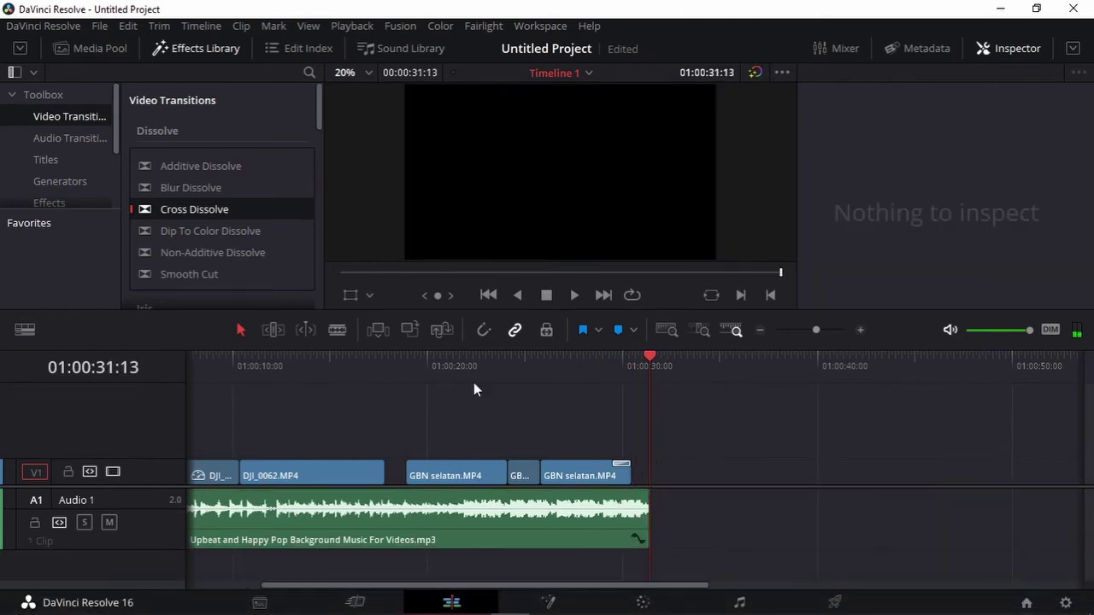
Step: End the music with a Cross Fade -3 dB transition
{"action": "left_click", "coordinate": [68, 138]}
{"action": "mouse_move", "coordinate": [424, 611]}
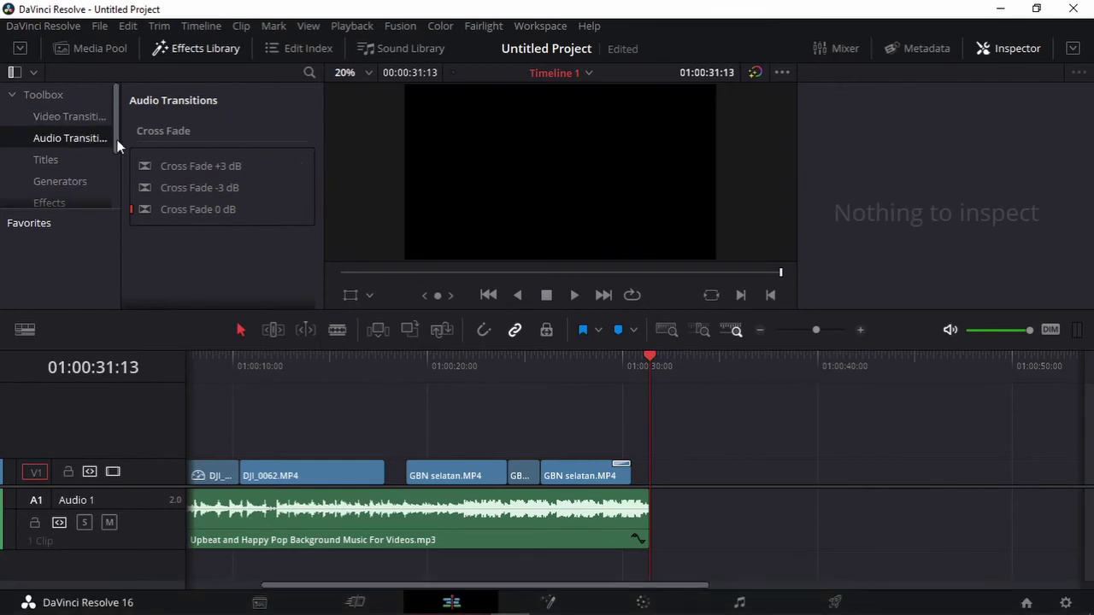
{"action": "left_click_drag", "start_coordinate": [256, 187], "coordinate": [634, 513]}
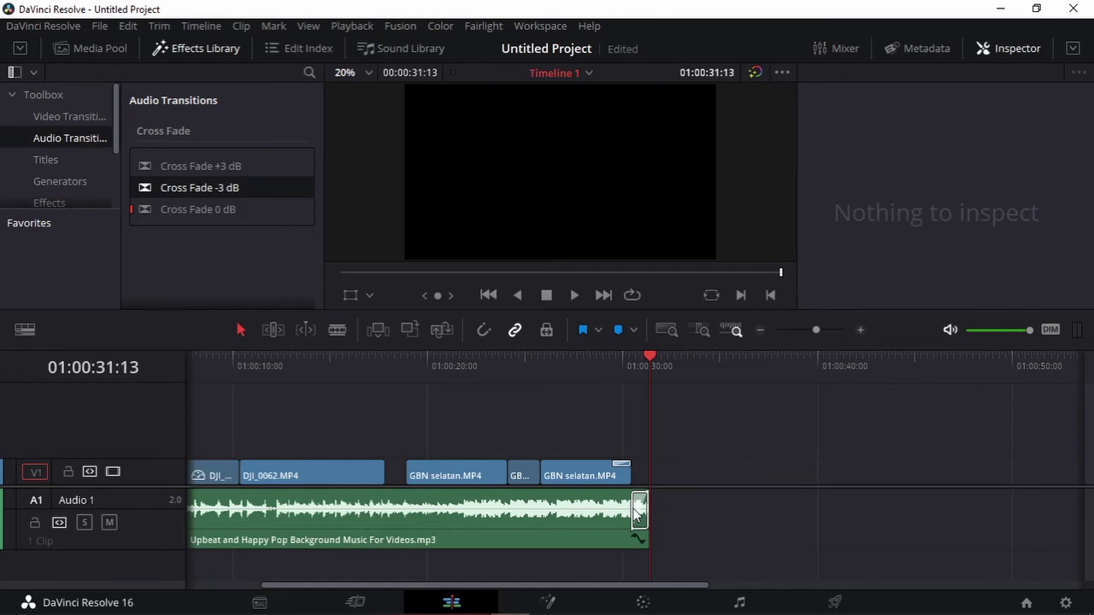
{"action": "left_click", "coordinate": [760, 331]}
{"action": "left_click", "coordinate": [760, 331]}
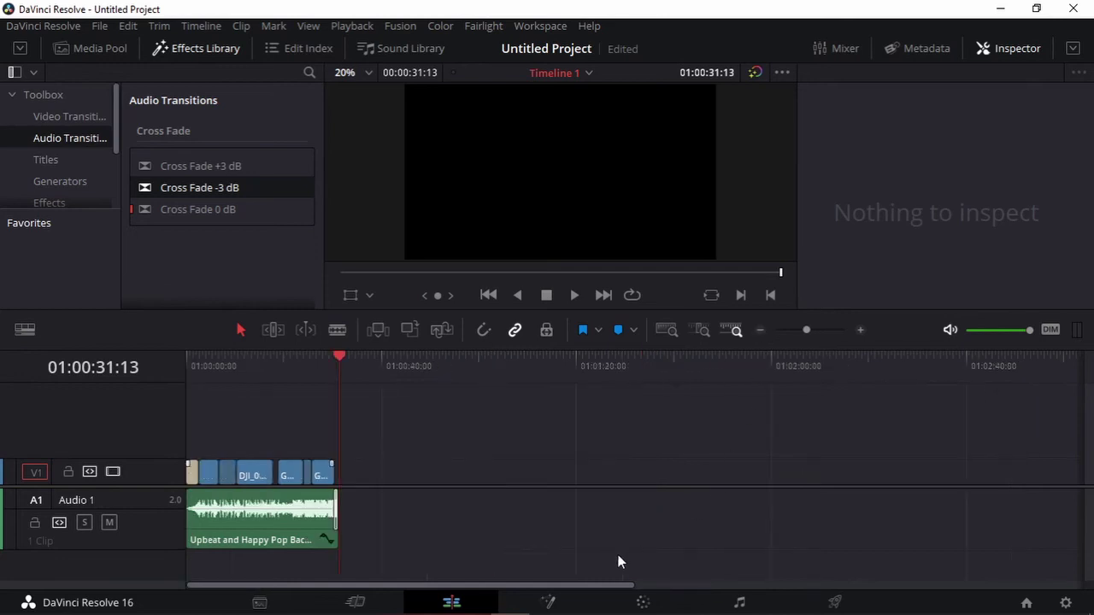
Step: Drag anamorphic-png-2 from F:\Video Resource onto a new V2 track, then zoom the timeline in
{"action": "left_click", "coordinate": [548, 601]}
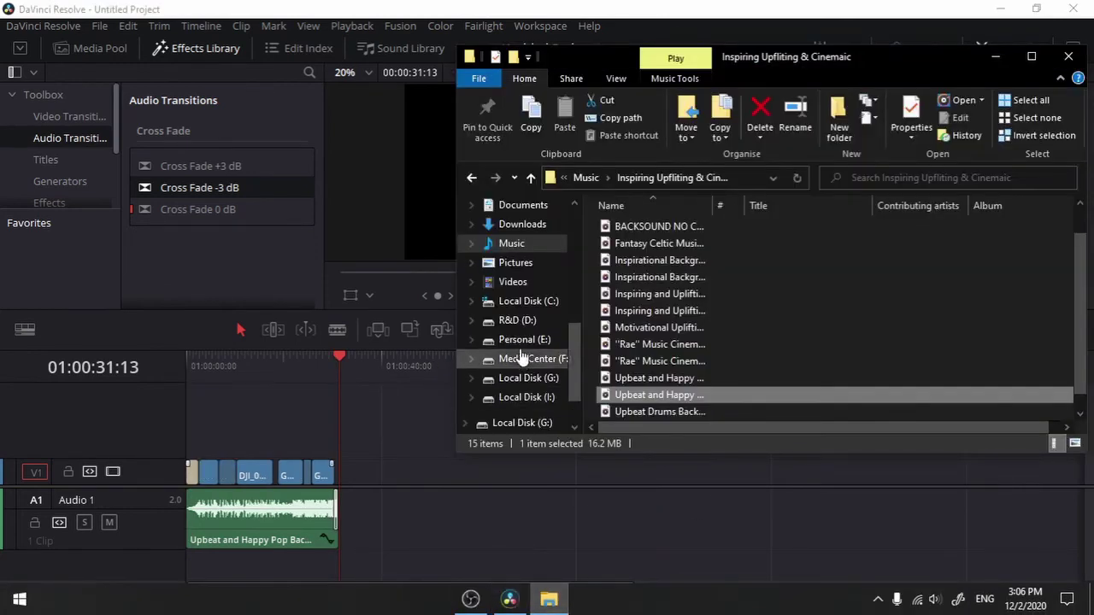
{"action": "left_click", "coordinate": [547, 359]}
{"action": "double_click", "coordinate": [756, 373]}
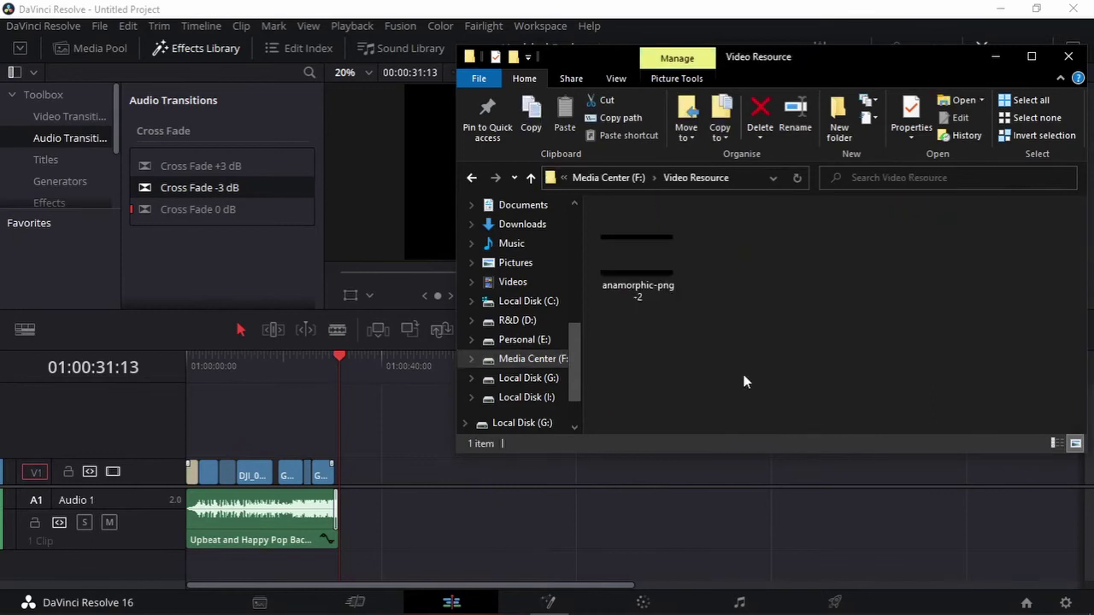
{"action": "left_click_drag", "start_coordinate": [635, 293], "coordinate": [355, 442]}
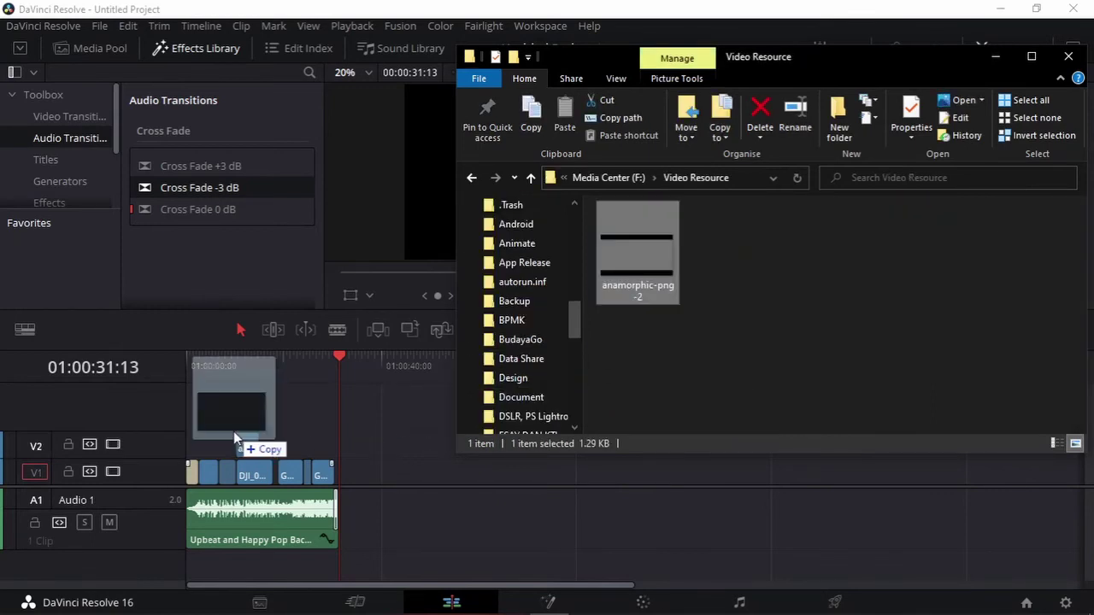
{"action": "left_click_drag", "start_coordinate": [238, 432], "coordinate": [243, 446]}
{"action": "left_click", "coordinate": [862, 332]}
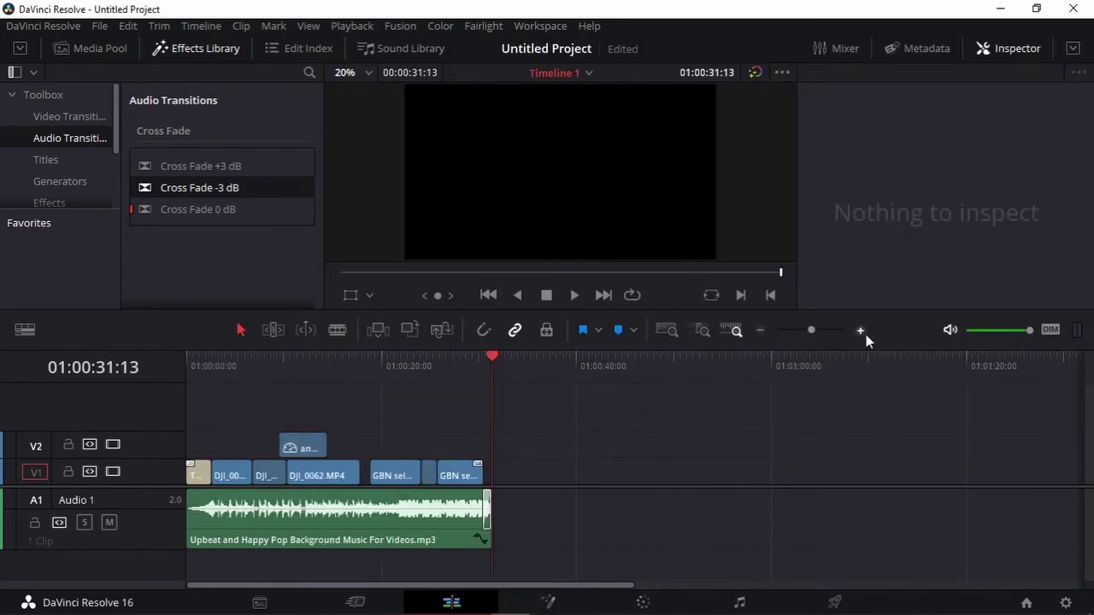
{"action": "left_click", "coordinate": [859, 333]}
Step: Move the anamorphic overlay to the timeline start and extend it to 01:00:30
{"action": "left_click_drag", "start_coordinate": [649, 586], "coordinate": [521, 607]}
{"action": "left_click", "coordinate": [392, 397]}
{"action": "left_click_drag", "start_coordinate": [425, 445], "coordinate": [213, 446]}
{"action": "left_click_drag", "start_coordinate": [281, 437], "coordinate": [778, 446]}
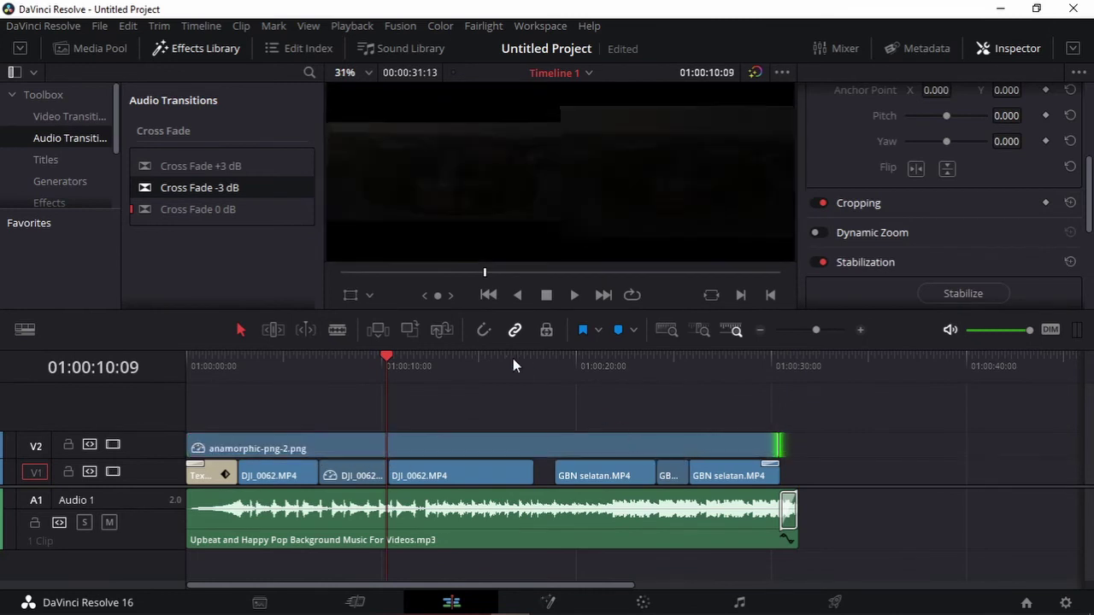
{"action": "left_click", "coordinate": [477, 438]}
Step: Disable the anamorphic overlay clip and select the first DJI_0062.MP4 clip
{"action": "scroll", "coordinate": [875, 196], "scroll_direction": "up", "scroll_amount": 5}
{"action": "scroll", "coordinate": [1034, 150], "scroll_direction": "up", "scroll_amount": 1}
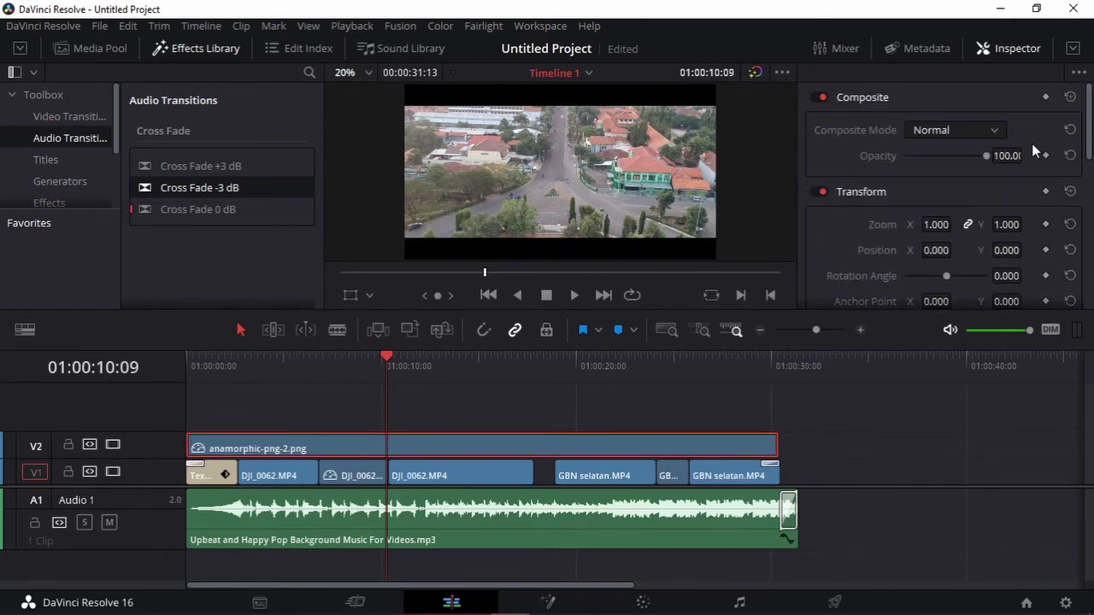
{"action": "mouse_move", "coordinate": [934, 224]}
{"action": "left_mouse_down"}
{"action": "mouse_move", "coordinate": [958, 224]}
{"action": "mouse_move", "coordinate": [935, 224]}
{"action": "left_mouse_up"}
{"action": "left_click_drag", "start_coordinate": [278, 378], "coordinate": [272, 380]}
{"action": "right_click", "coordinate": [356, 445]}
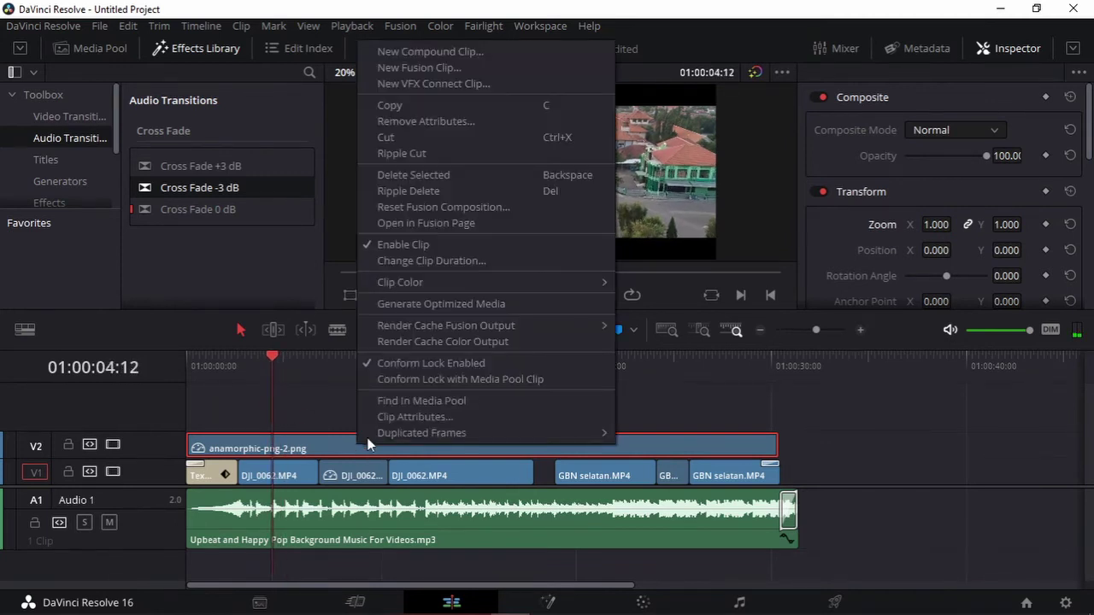
{"action": "left_click", "coordinate": [411, 246]}
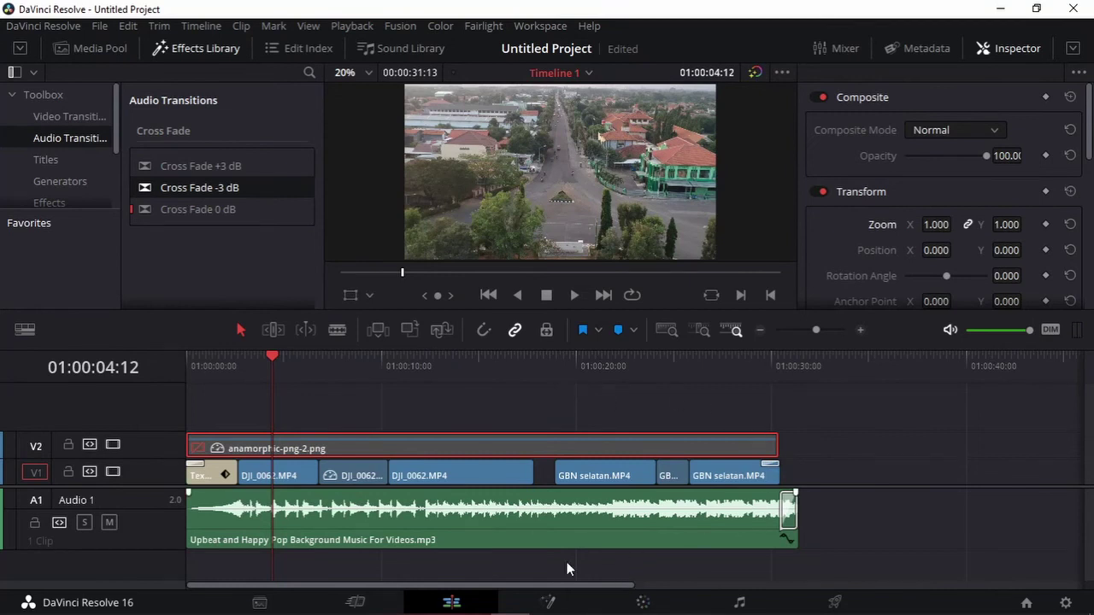
{"action": "left_click", "coordinate": [297, 477]}
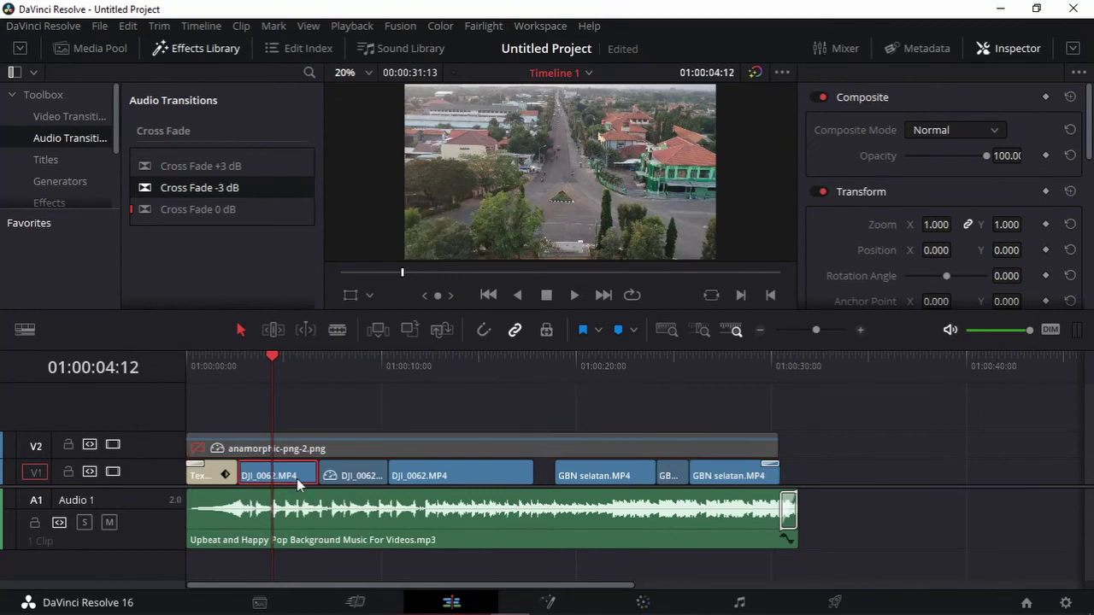
Step: Switch to the Color page, hide the LUT browser and clip thumbnails, and raise node 01
{"action": "left_click", "coordinate": [639, 589]}
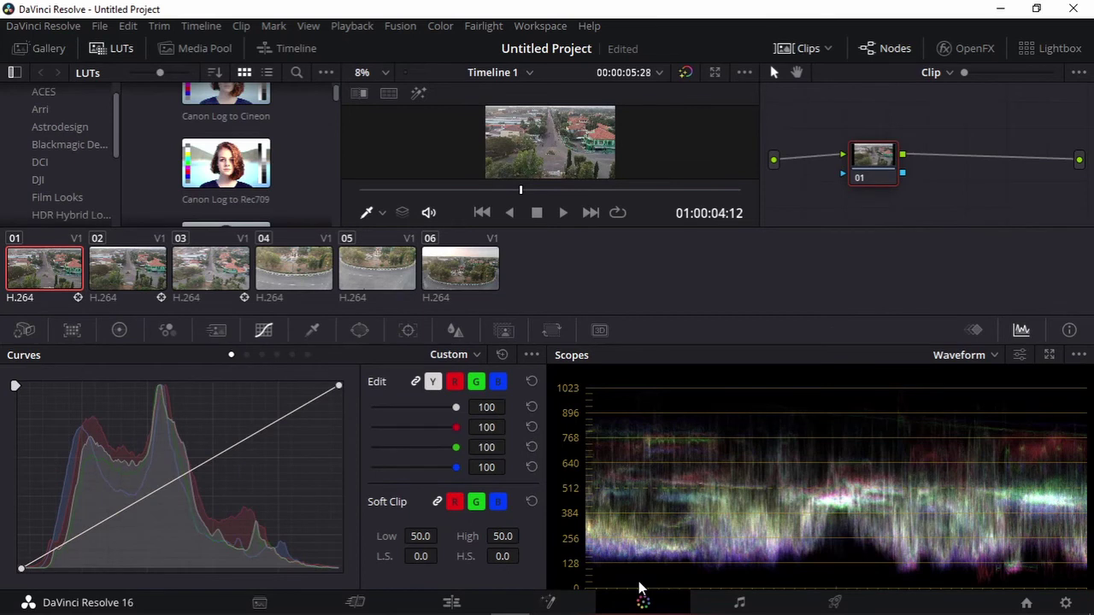
{"action": "left_click", "coordinate": [111, 48]}
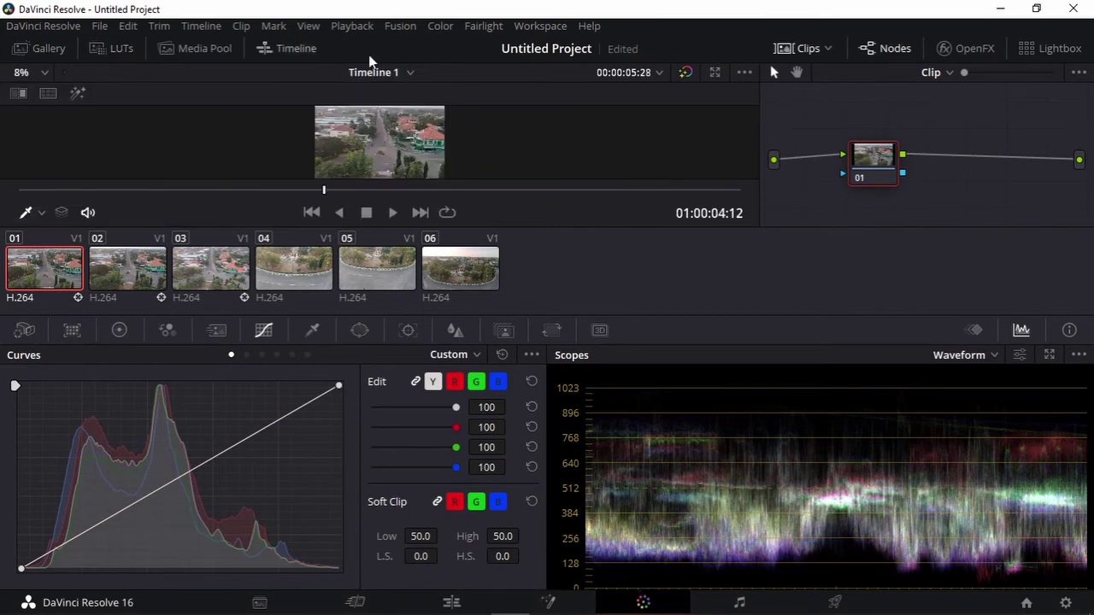
{"action": "left_click", "coordinate": [807, 48]}
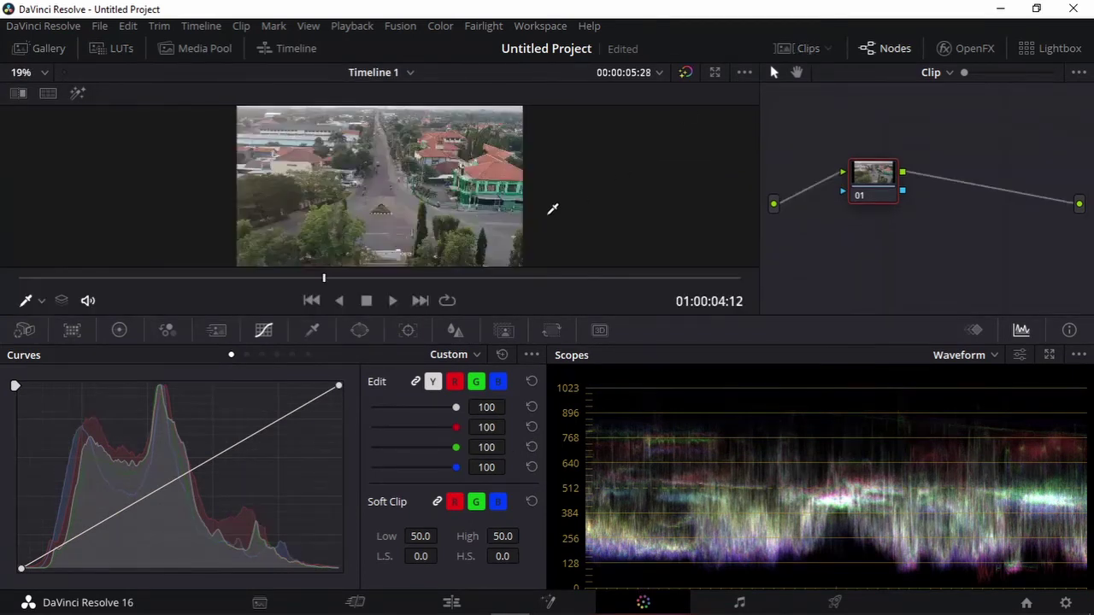
{"action": "left_click_drag", "start_coordinate": [878, 180], "coordinate": [865, 158]}
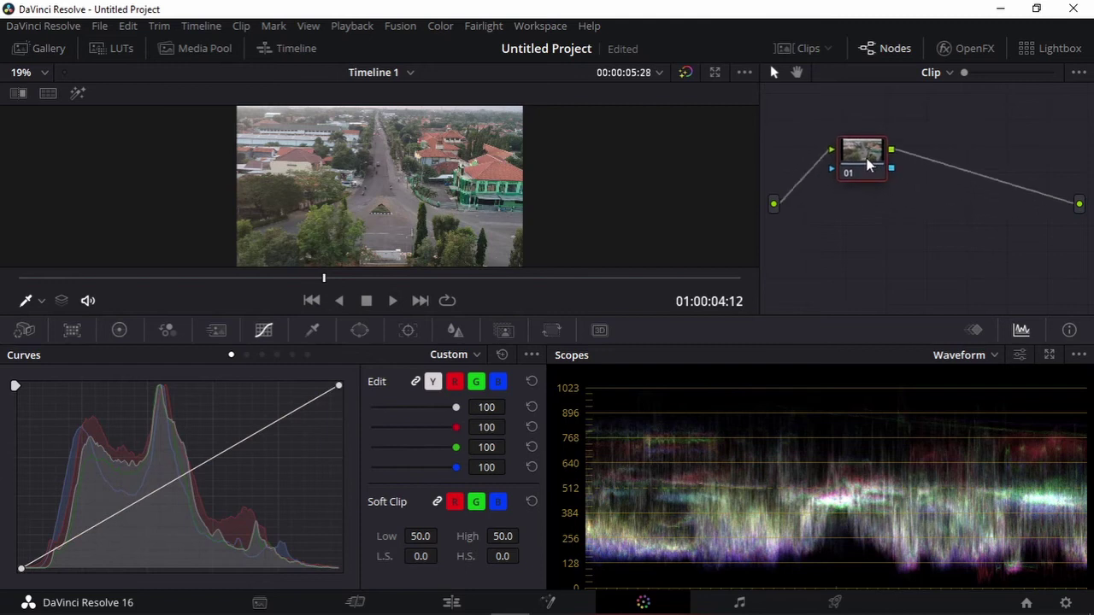
{"action": "right_click", "coordinate": [880, 218]}
Step: Add corrector node 02 between node 01 and the output, then add corrector node 03
{"action": "mouse_move", "coordinate": [899, 245]}
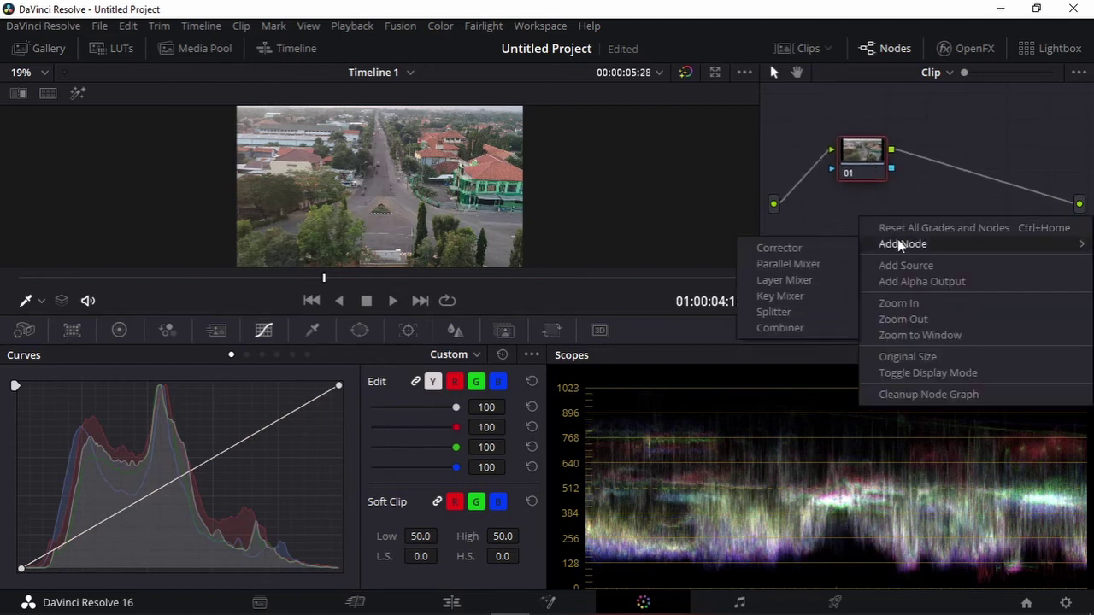
{"action": "left_click", "coordinate": [778, 248]}
{"action": "left_click_drag", "start_coordinate": [884, 233], "coordinate": [968, 174]}
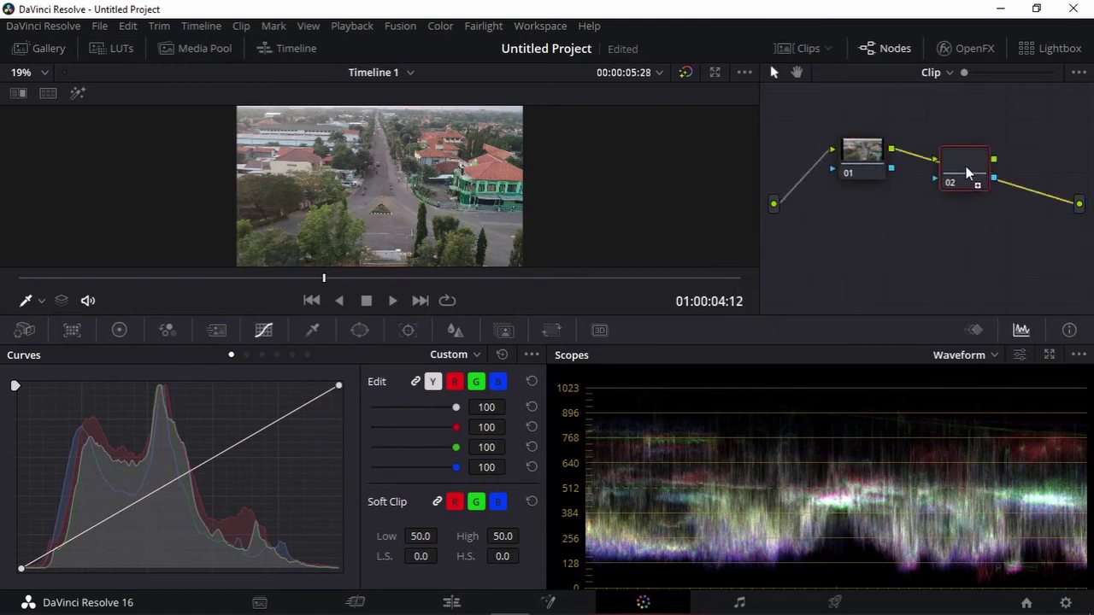
{"action": "right_click", "coordinate": [859, 232]}
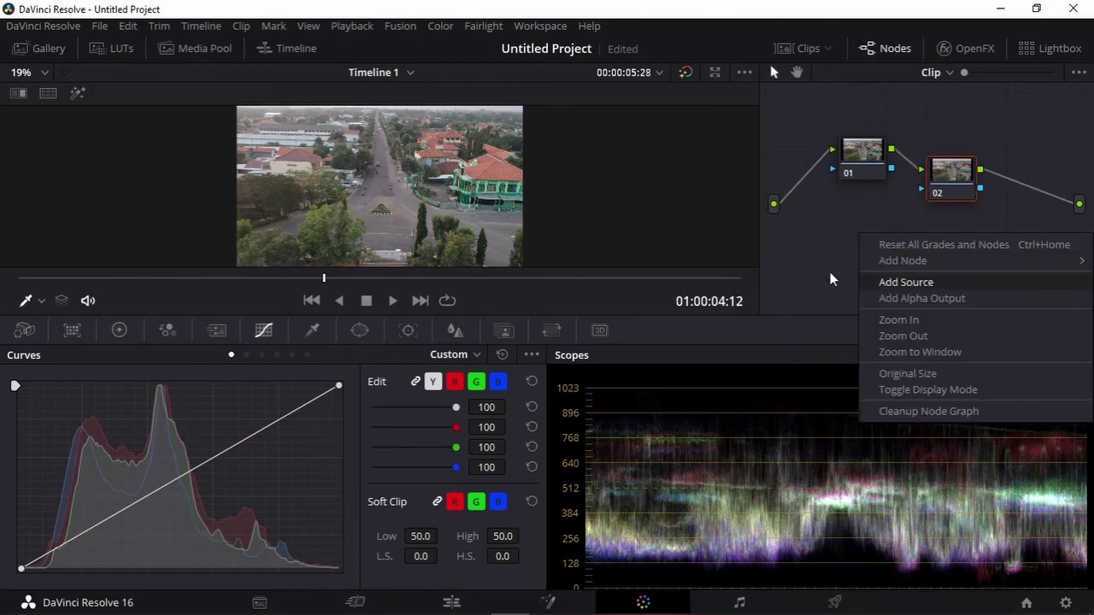
{"action": "mouse_move", "coordinate": [889, 261]}
{"action": "left_click", "coordinate": [778, 263]}
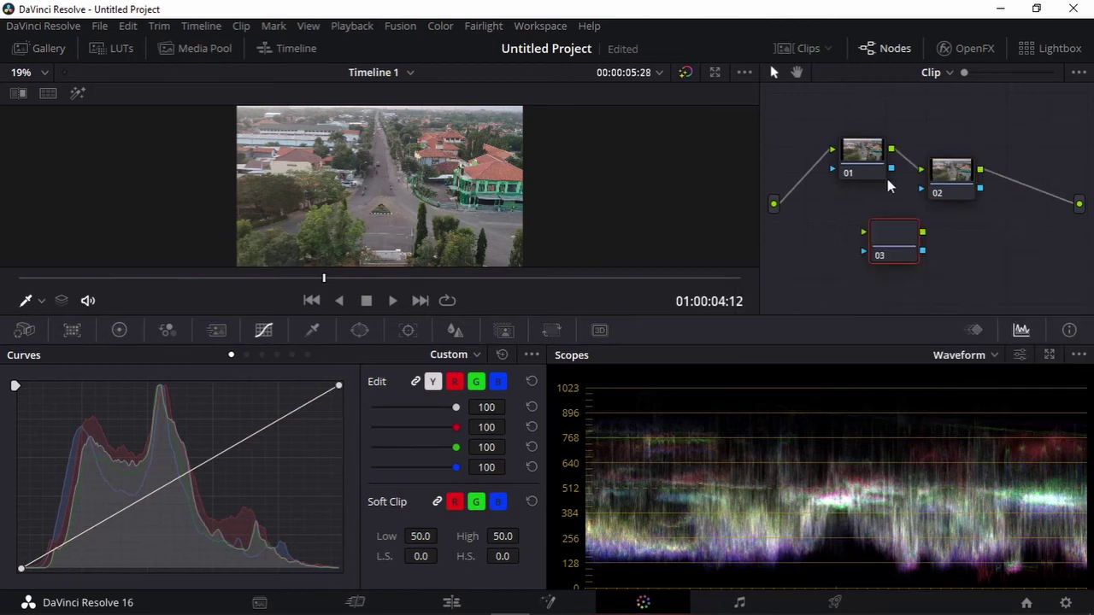
Step: Insert node 03 after node 02 and arrange nodes 01, 02, 03 into a tidy serial chain
{"action": "left_click_drag", "start_coordinate": [878, 163], "coordinate": [836, 167]}
{"action": "left_click_drag", "start_coordinate": [962, 175], "coordinate": [915, 165]}
{"action": "left_click", "coordinate": [915, 227]}
{"action": "left_click_drag", "start_coordinate": [906, 241], "coordinate": [1005, 184]}
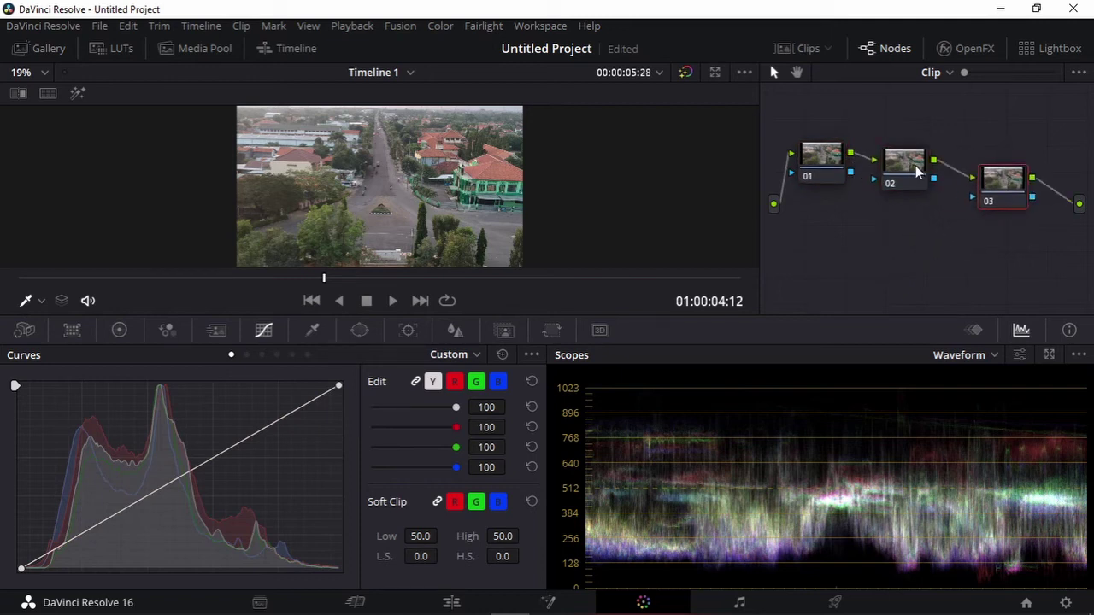
{"action": "left_click_drag", "start_coordinate": [908, 176], "coordinate": [912, 154]}
{"action": "left_click_drag", "start_coordinate": [834, 166], "coordinate": [838, 183]}
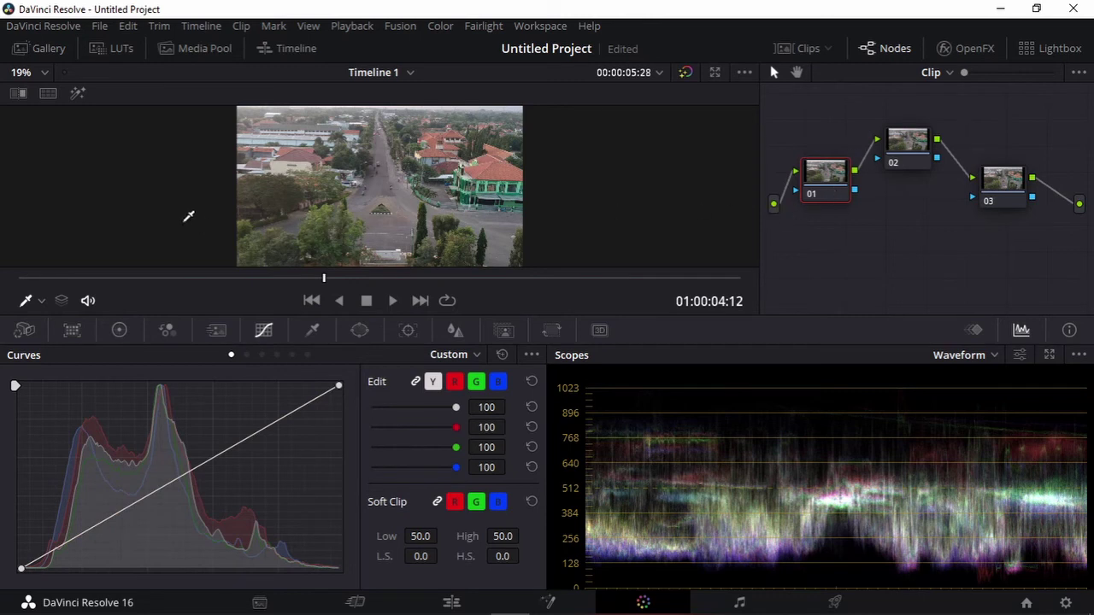
Step: Select node 01 and raise its contrast to 1.012 in the Color Wheels palette
{"action": "left_click", "coordinate": [898, 145]}
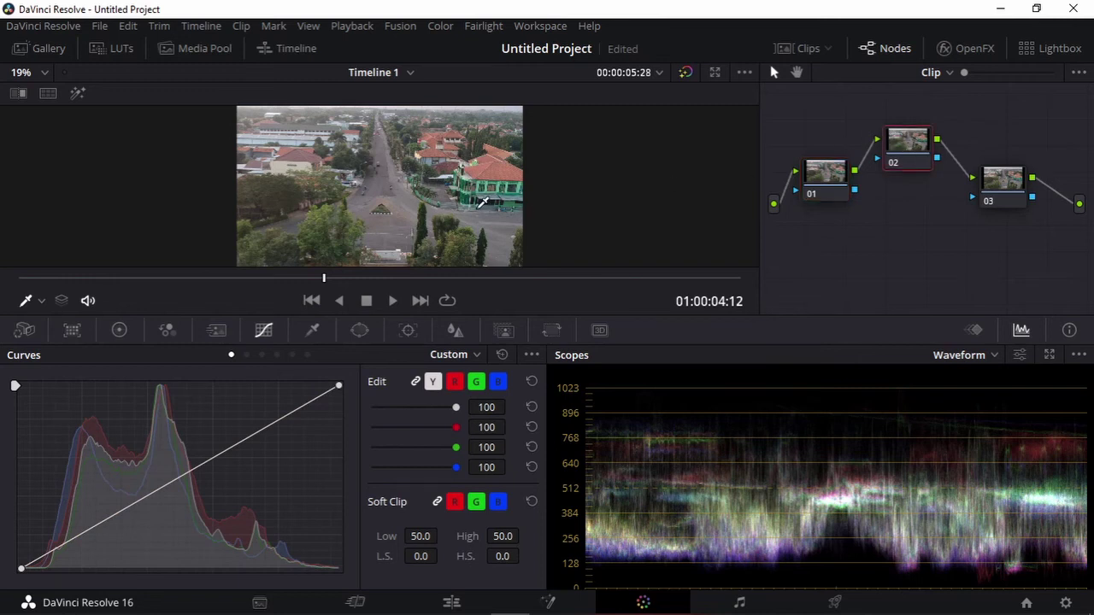
{"action": "left_click", "coordinate": [1005, 188]}
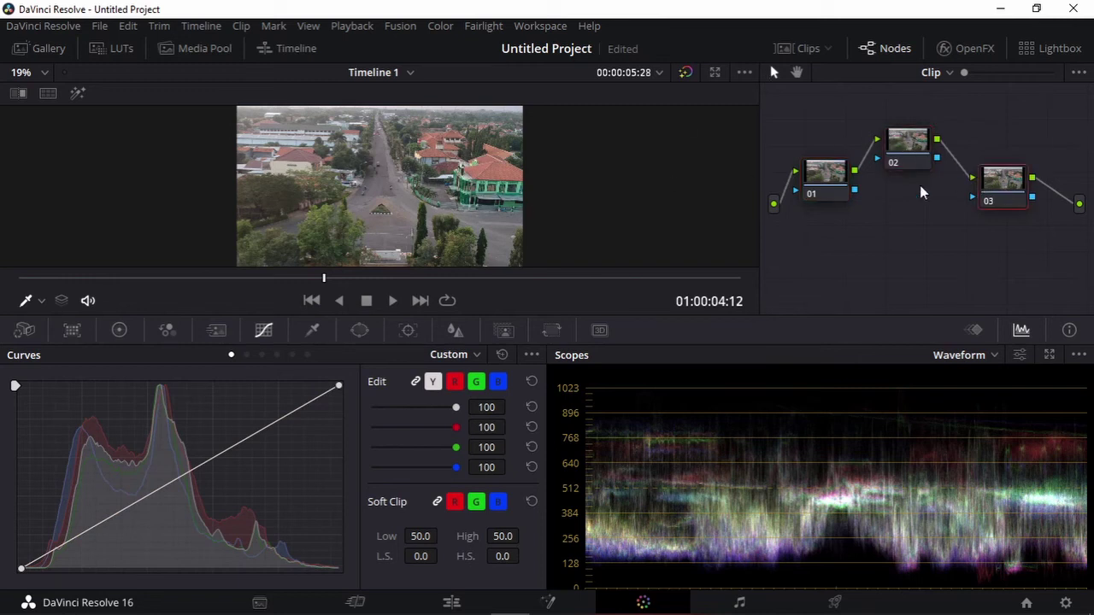
{"action": "left_click", "coordinate": [819, 178]}
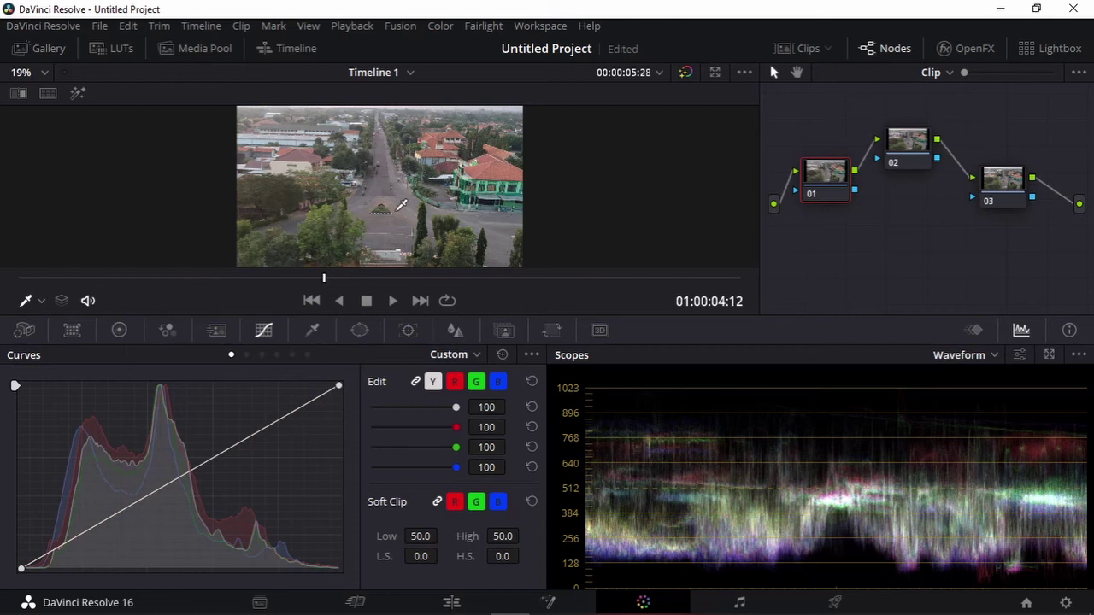
{"action": "scroll", "coordinate": [400, 205], "scroll_direction": "up", "scroll_amount": 2}
{"action": "scroll", "coordinate": [401, 205], "scroll_direction": "up", "scroll_amount": 2}
{"action": "scroll", "coordinate": [400, 205], "scroll_direction": "down", "scroll_amount": 3}
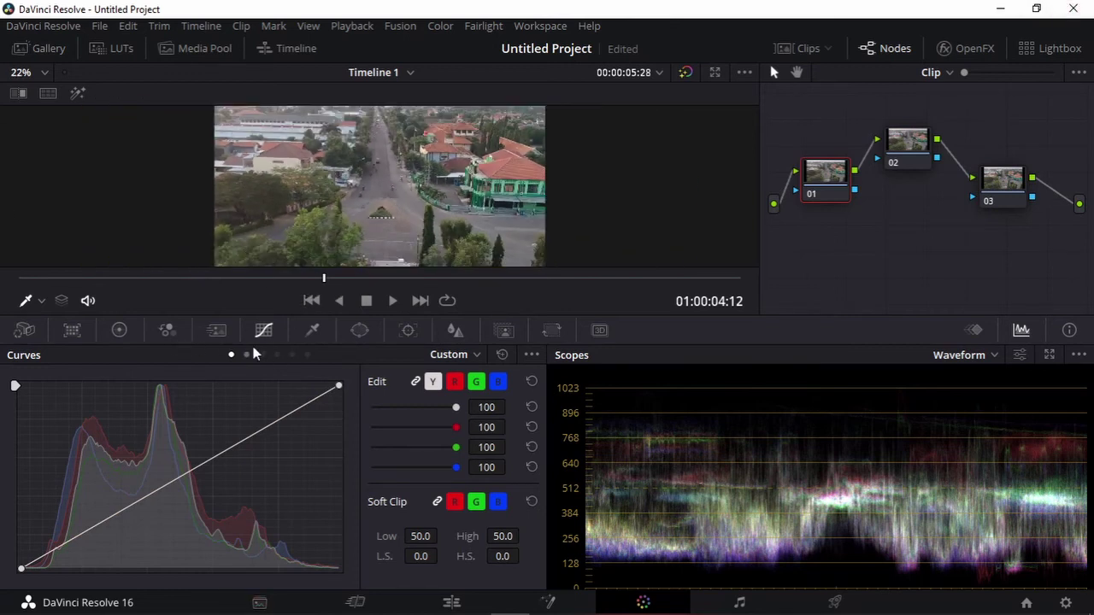
{"action": "left_click", "coordinate": [217, 334]}
{"action": "left_click", "coordinate": [167, 330]}
{"action": "left_click", "coordinate": [119, 330]}
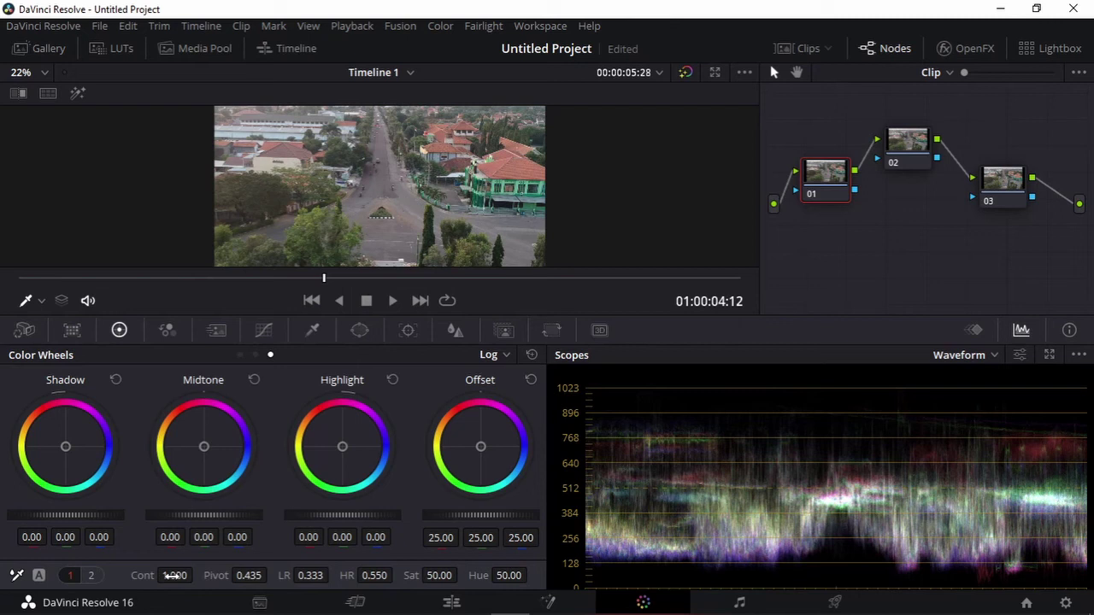
{"action": "mouse_move", "coordinate": [174, 576]}
{"action": "left_mouse_down"}
{"action": "mouse_move", "coordinate": [188, 576]}
{"action": "mouse_move", "coordinate": [154, 576]}
{"action": "mouse_move", "coordinate": [168, 575]}
{"action": "left_mouse_up"}
Step: Give node 01's curve an S-shape by lowering the dark point and adding an upper point
{"action": "left_click", "coordinate": [264, 330]}
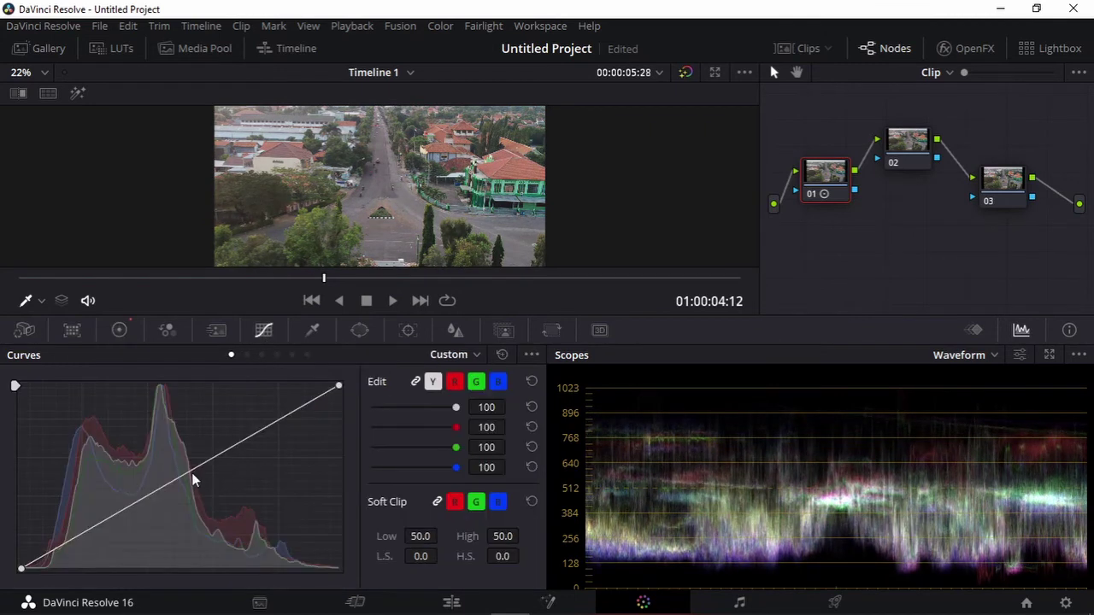
{"action": "mouse_move", "coordinate": [179, 479]}
{"action": "left_mouse_down"}
{"action": "mouse_move", "coordinate": [158, 493]}
{"action": "mouse_move", "coordinate": [162, 510]}
{"action": "left_mouse_up"}
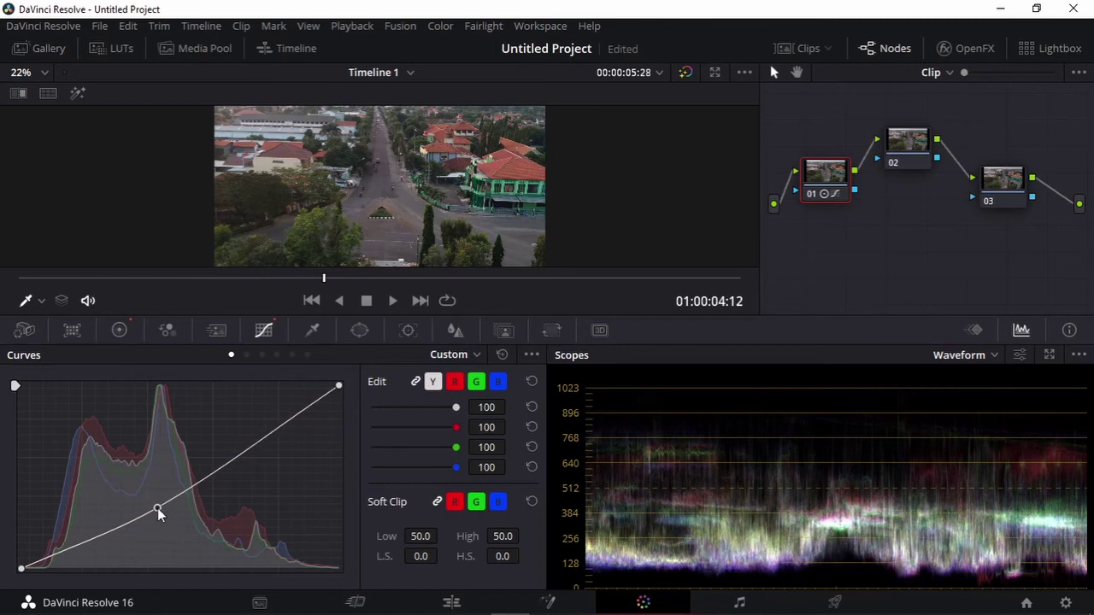
{"action": "left_click_drag", "start_coordinate": [165, 516], "coordinate": [136, 521]}
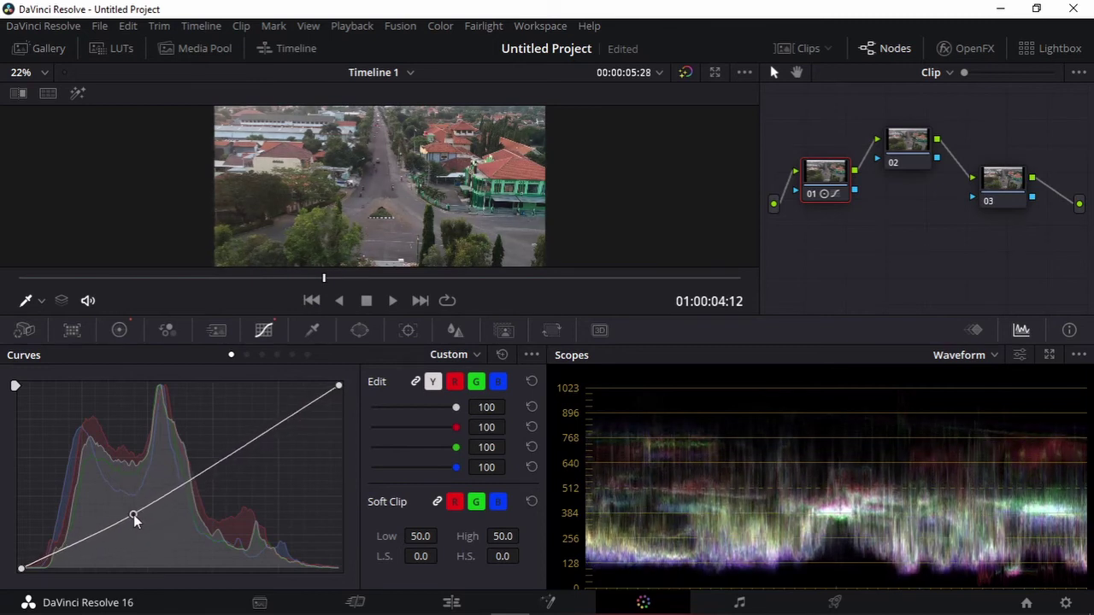
{"action": "left_click", "coordinate": [225, 451]}
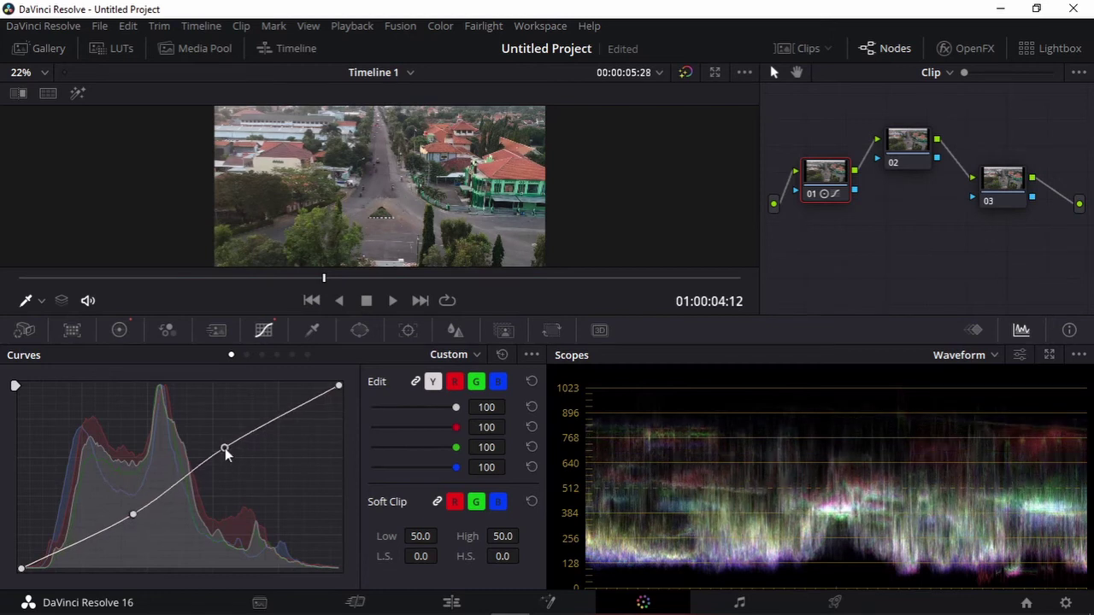
{"action": "scroll", "coordinate": [395, 186], "scroll_direction": "down", "scroll_amount": 3}
{"action": "scroll", "coordinate": [396, 185], "scroll_direction": "up", "scroll_amount": 2}
{"action": "scroll", "coordinate": [394, 186], "scroll_direction": "up", "scroll_amount": 2}
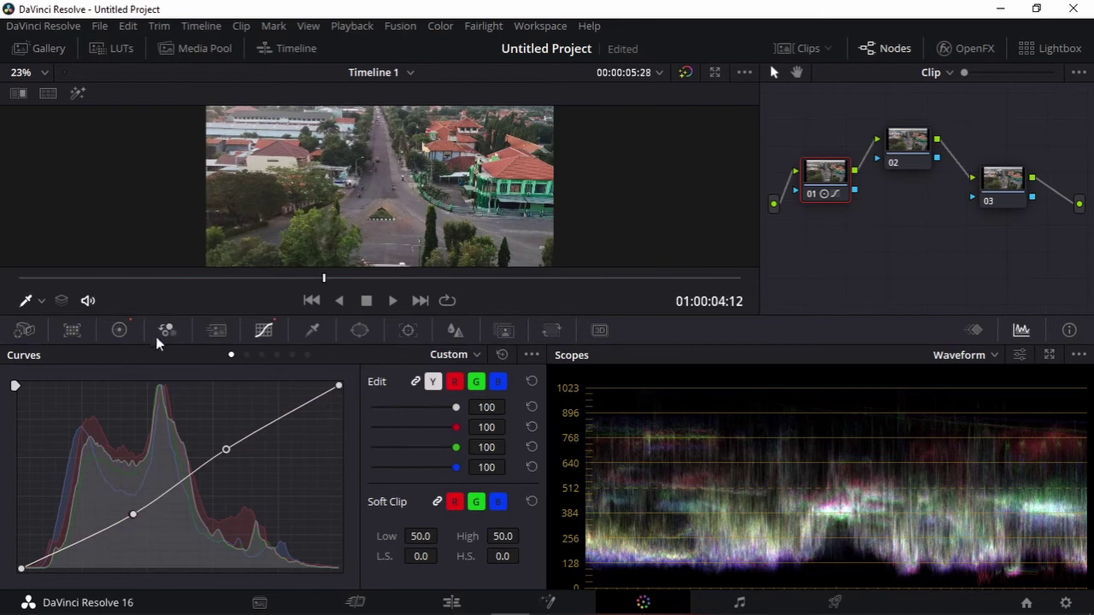
Step: Raise node 01's saturation from 50 to 59.10 in Color Wheels
{"action": "left_click", "coordinate": [119, 330]}
{"action": "left_click_drag", "start_coordinate": [452, 574], "coordinate": [461, 576]}
{"action": "scroll", "coordinate": [414, 205], "scroll_direction": "down", "scroll_amount": 2}
{"action": "scroll", "coordinate": [414, 205], "scroll_direction": "up", "scroll_amount": 1}
{"action": "scroll", "coordinate": [414, 205], "scroll_direction": "up", "scroll_amount": 1}
{"action": "scroll", "coordinate": [415, 205], "scroll_direction": "up", "scroll_amount": 2}
{"action": "scroll", "coordinate": [414, 205], "scroll_direction": "down", "scroll_amount": 2}
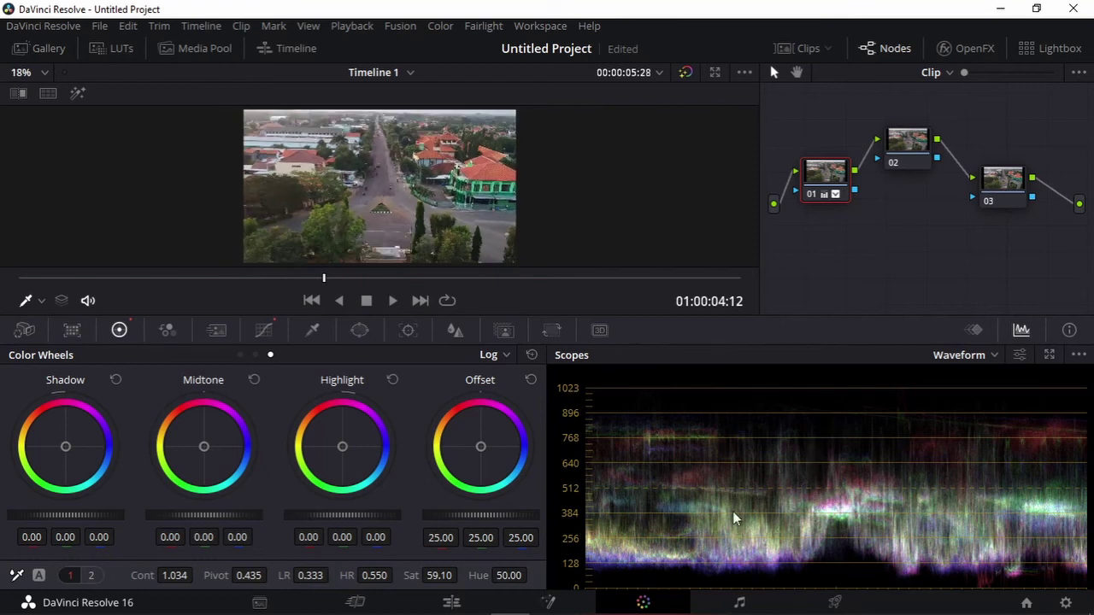
{"action": "left_click", "coordinate": [958, 363]}
{"action": "left_click", "coordinate": [971, 380]}
{"action": "left_click", "coordinate": [966, 365]}
{"action": "left_click", "coordinate": [972, 397]}
{"action": "left_click", "coordinate": [971, 363]}
{"action": "left_click", "coordinate": [989, 413]}
{"action": "left_click", "coordinate": [982, 362]}
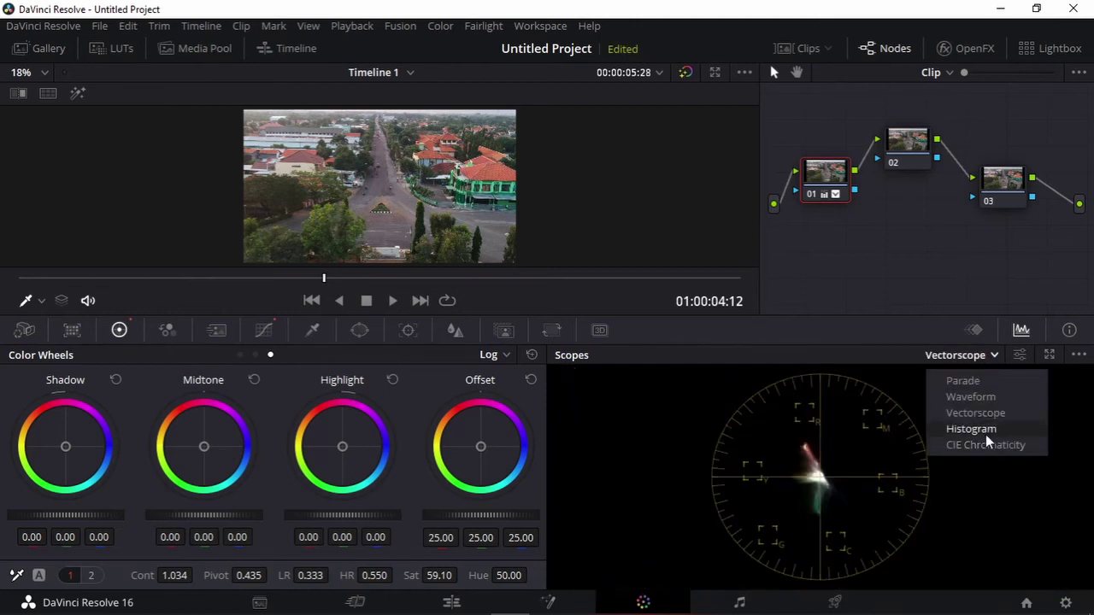
{"action": "left_click", "coordinate": [983, 429]}
{"action": "left_click", "coordinate": [974, 355]}
{"action": "left_click", "coordinate": [986, 446]}
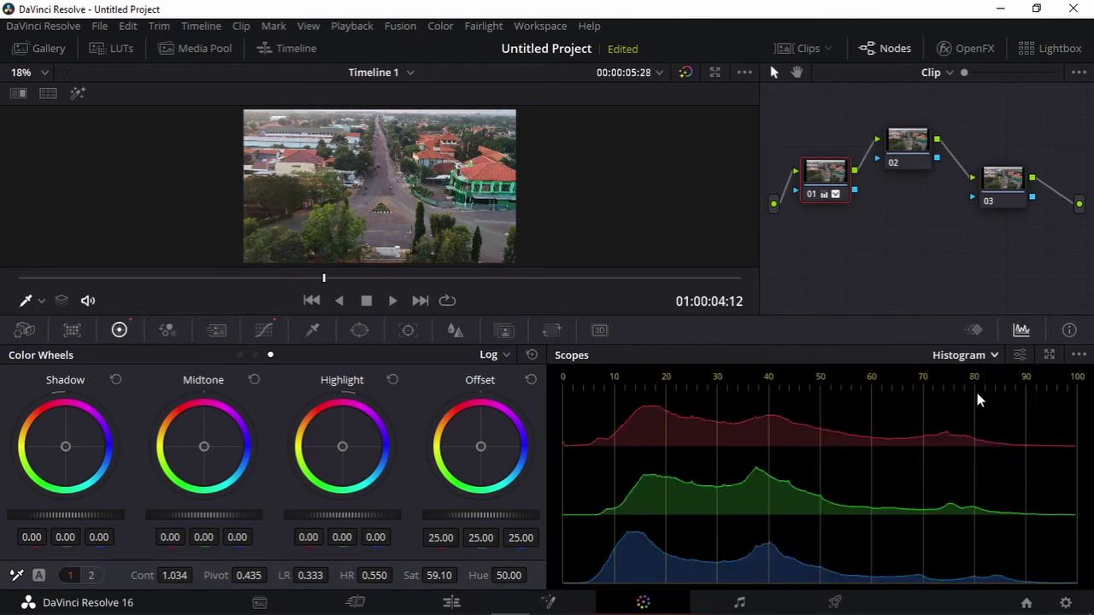
{"action": "left_click", "coordinate": [953, 355]}
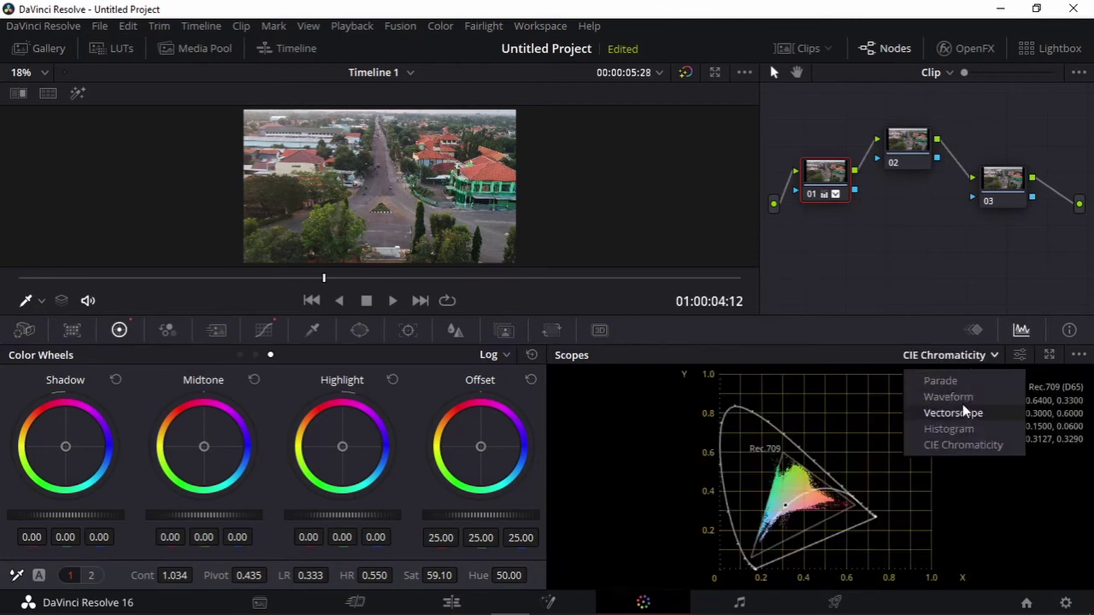
{"action": "left_click", "coordinate": [963, 397]}
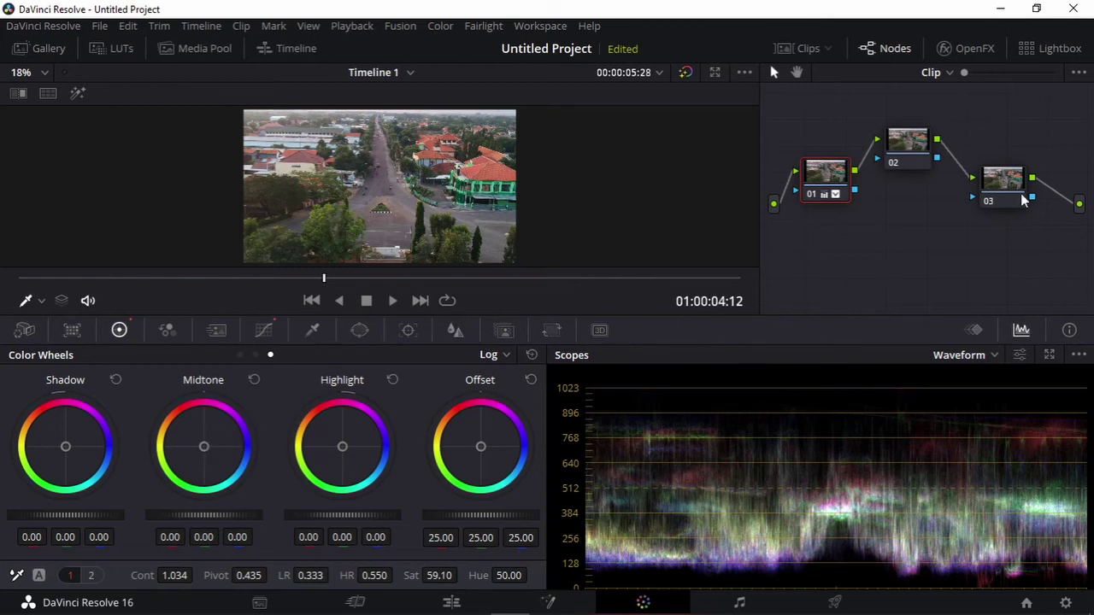
Step: Nudge node 02's midtone wheel and shift its highlights to 0.05, -0.02, 0.01
{"action": "left_click", "coordinate": [900, 148]}
{"action": "left_click_drag", "start_coordinate": [204, 446], "coordinate": [203, 445]}
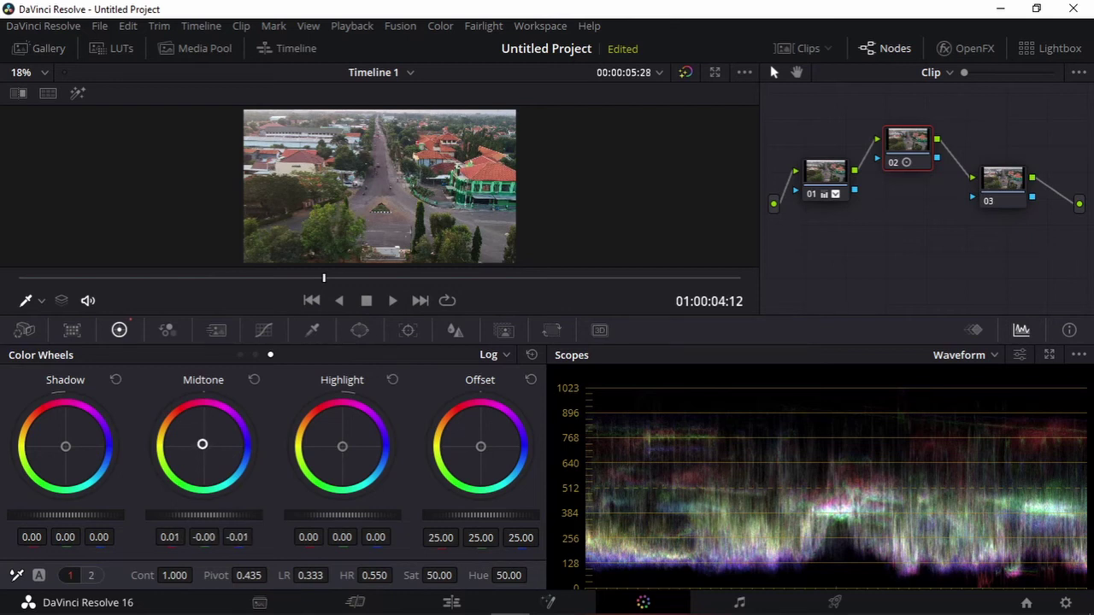
{"action": "left_click_drag", "start_coordinate": [342, 447], "coordinate": [342, 445]}
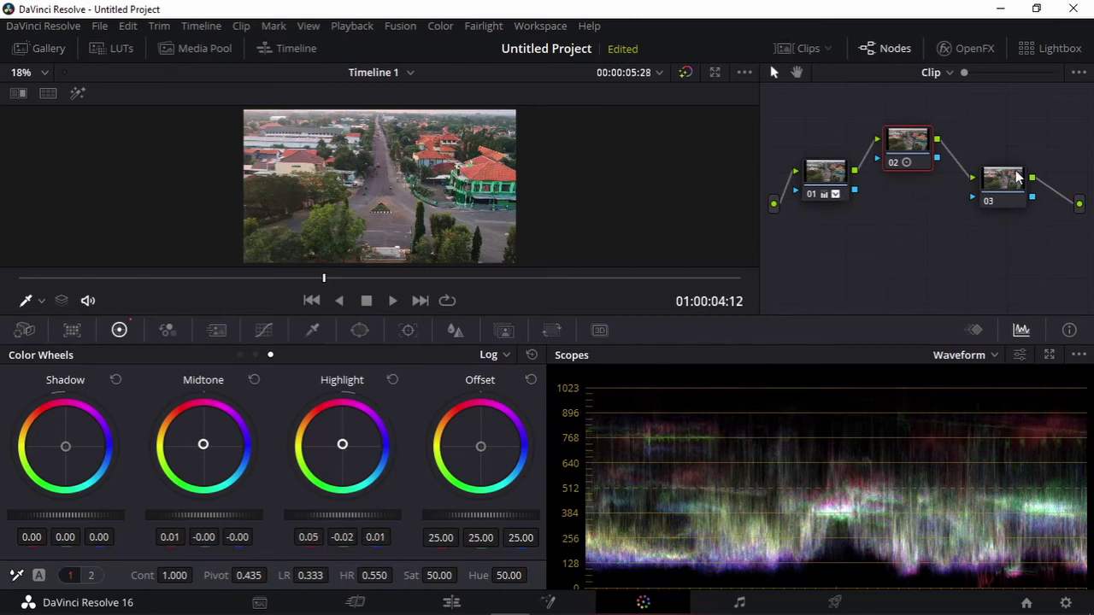
{"action": "left_click", "coordinate": [1025, 188]}
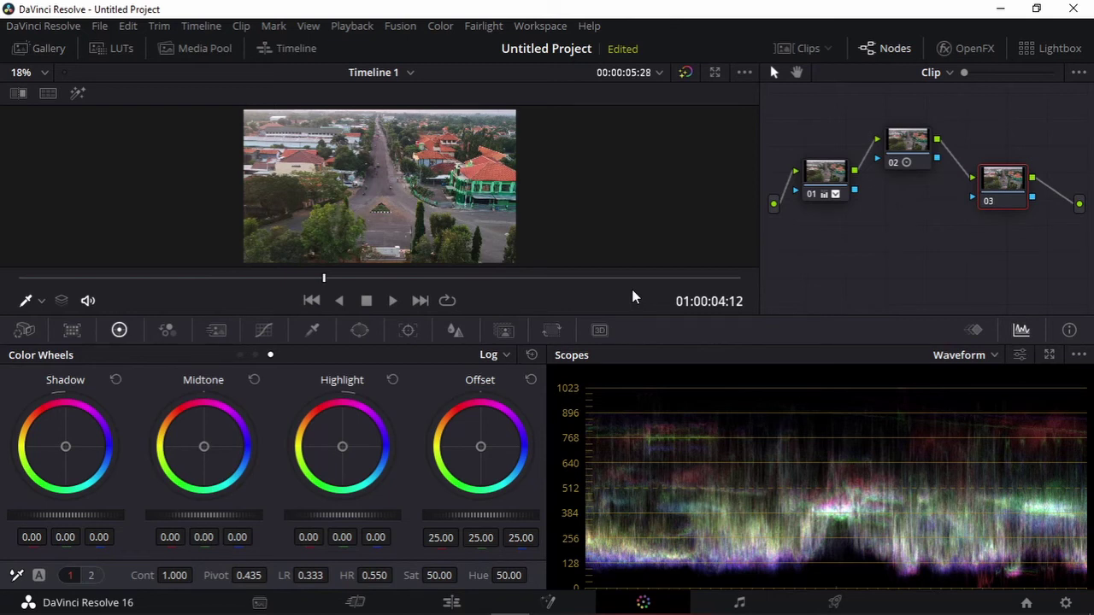
Step: Qualify node 03's green trees (hue centre 48.6, width 24.9) and invert the selection
{"action": "left_click", "coordinate": [313, 333]}
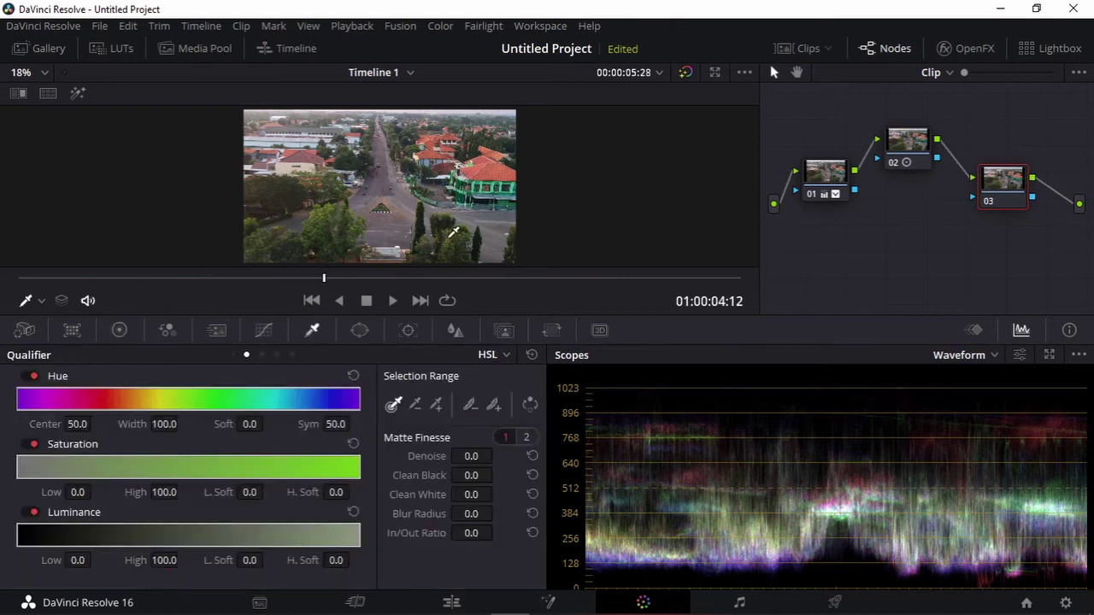
{"action": "left_click", "coordinate": [454, 231]}
{"action": "left_click", "coordinate": [425, 216]}
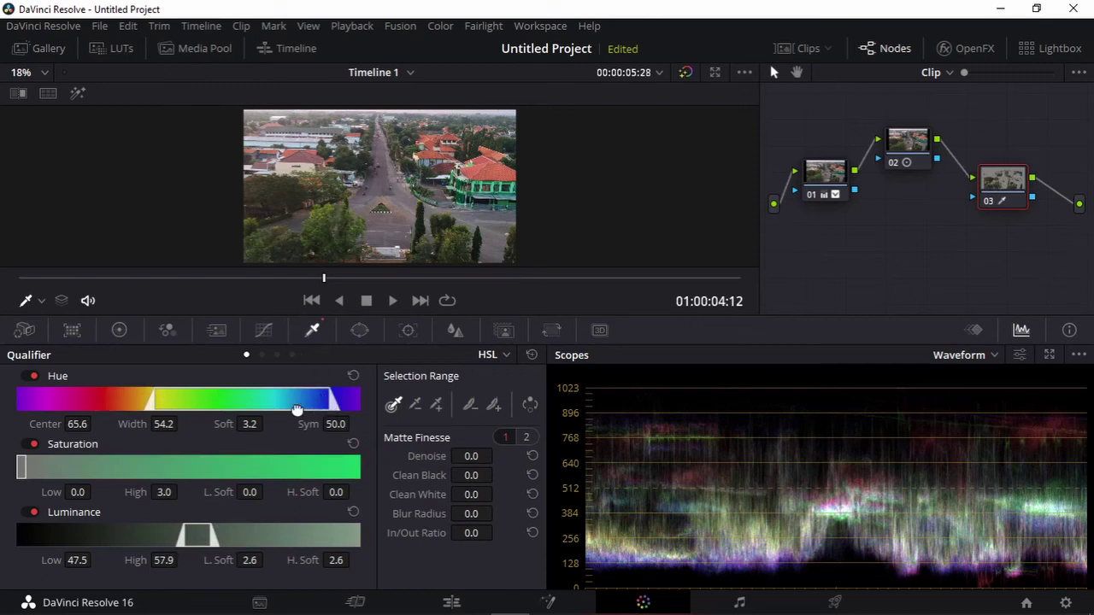
{"action": "mouse_move", "coordinate": [293, 405]}
{"action": "left_mouse_down"}
{"action": "mouse_move", "coordinate": [306, 402]}
{"action": "mouse_move", "coordinate": [248, 413]}
{"action": "mouse_move", "coordinate": [214, 402]}
{"action": "left_mouse_up"}
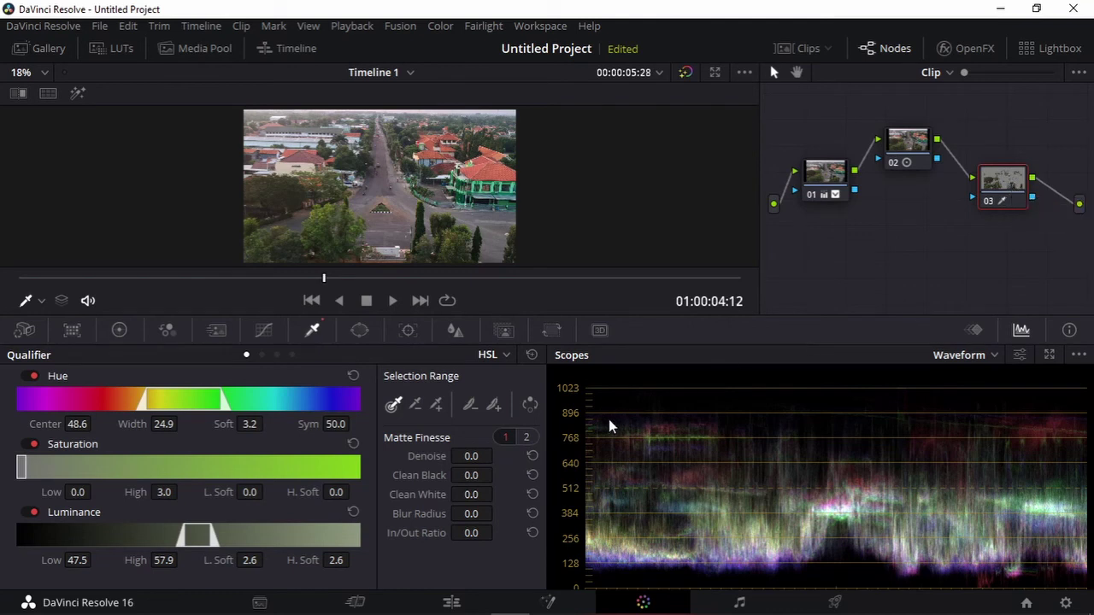
{"action": "left_click", "coordinate": [530, 404]}
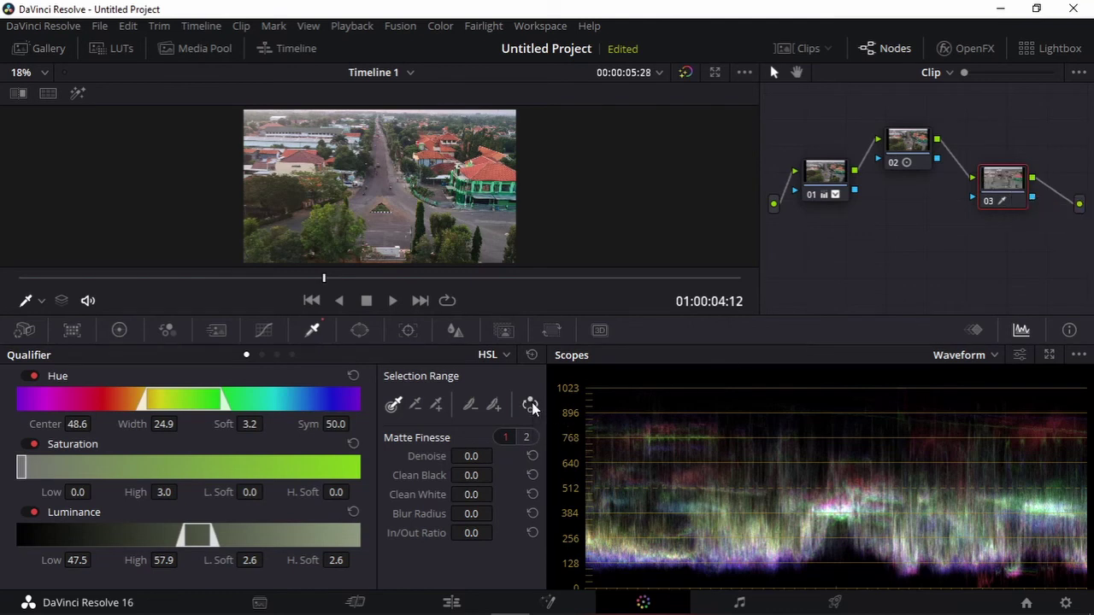
{"action": "left_click", "coordinate": [166, 331]}
{"action": "left_click", "coordinate": [126, 332]}
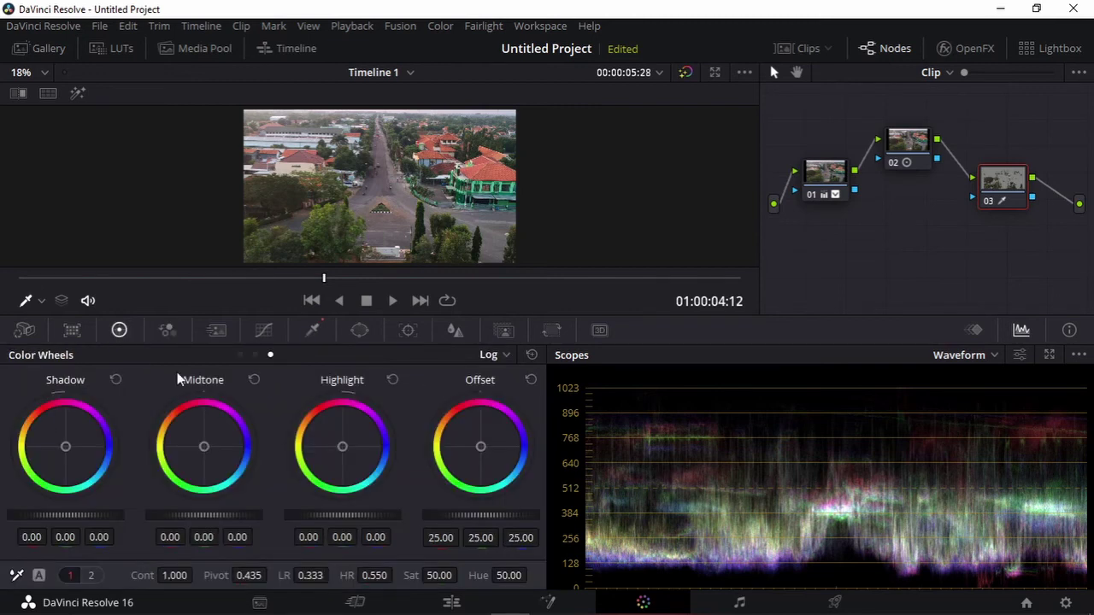
Step: Tint node 03's highlights to 0.11, 0.04, -0.08 and set offset to 16.10, 28.54, 15.74
{"action": "mouse_move", "coordinate": [344, 448]}
{"action": "left_mouse_down"}
{"action": "mouse_move", "coordinate": [326, 441]}
{"action": "mouse_move", "coordinate": [338, 445]}
{"action": "left_mouse_up"}
{"action": "left_click_drag", "start_coordinate": [190, 452], "coordinate": [199, 443]}
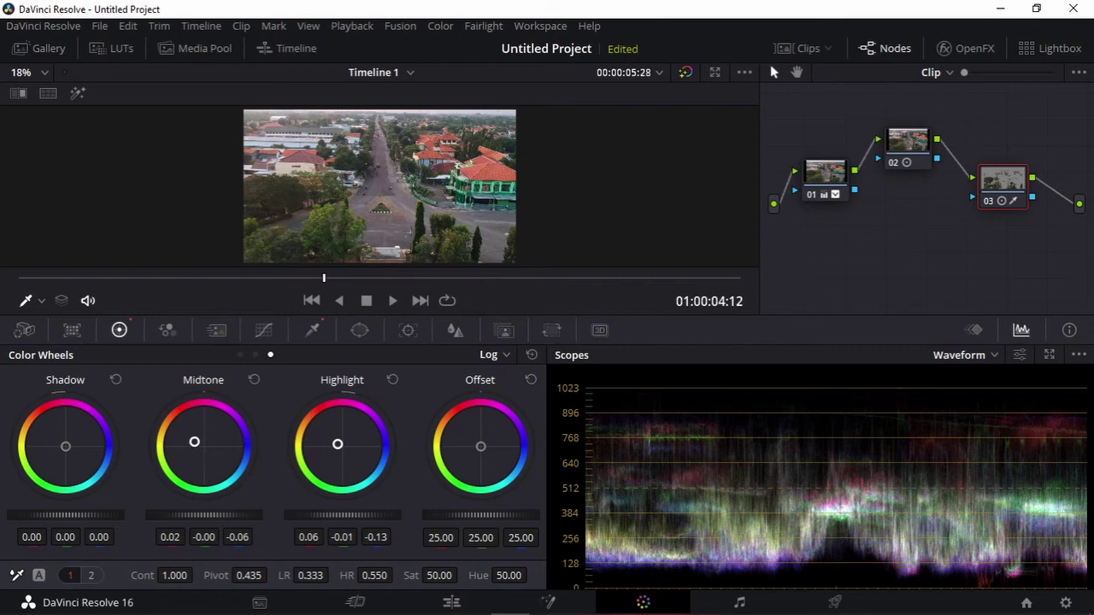
{"action": "left_click_drag", "start_coordinate": [367, 515], "coordinate": [386, 515]}
{"action": "left_click_drag", "start_coordinate": [492, 458], "coordinate": [476, 440]}
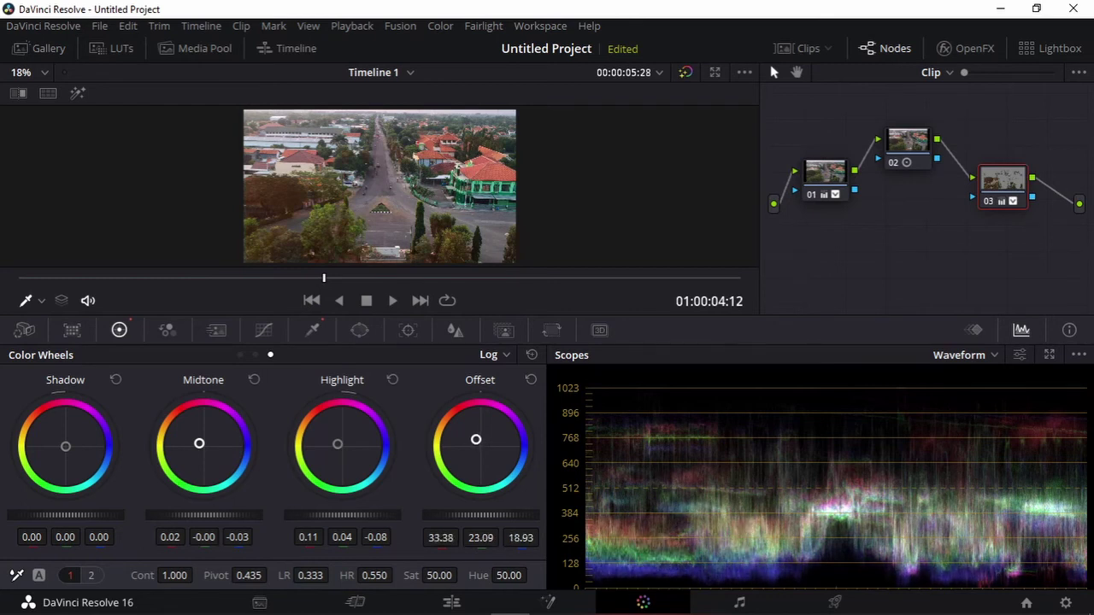
{"action": "left_click_drag", "start_coordinate": [478, 446], "coordinate": [474, 455]}
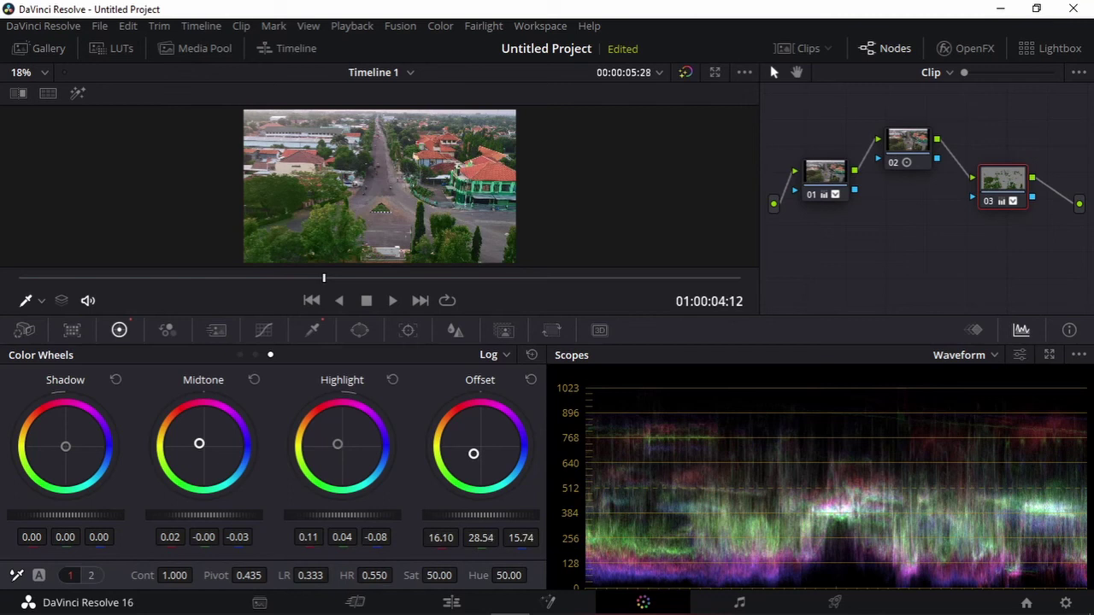
{"action": "scroll", "coordinate": [443, 241], "scroll_direction": "up", "scroll_amount": 2}
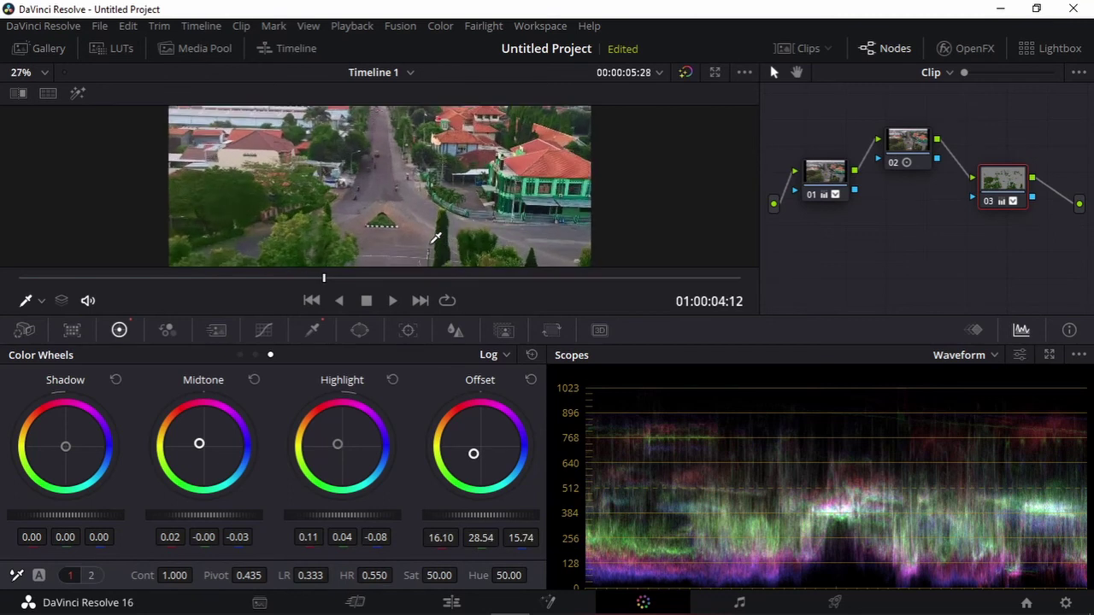
{"action": "scroll", "coordinate": [436, 238], "scroll_direction": "up", "scroll_amount": 3}
{"action": "scroll", "coordinate": [437, 238], "scroll_direction": "down", "scroll_amount": 1}
{"action": "scroll", "coordinate": [428, 241], "scroll_direction": "down", "scroll_amount": 1}
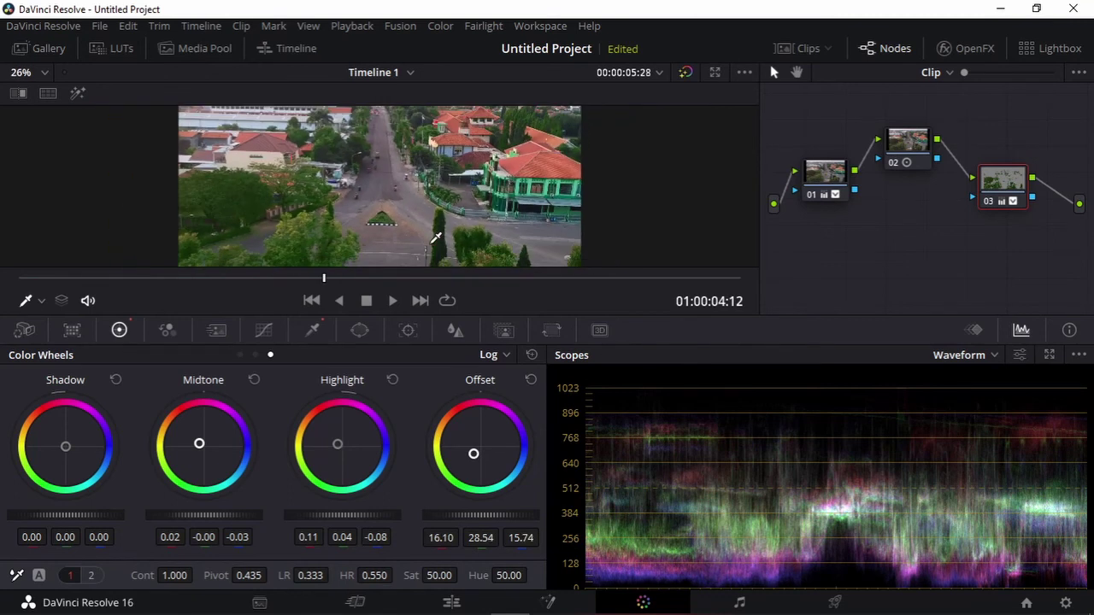
{"action": "scroll", "coordinate": [438, 238], "scroll_direction": "down", "scroll_amount": 2}
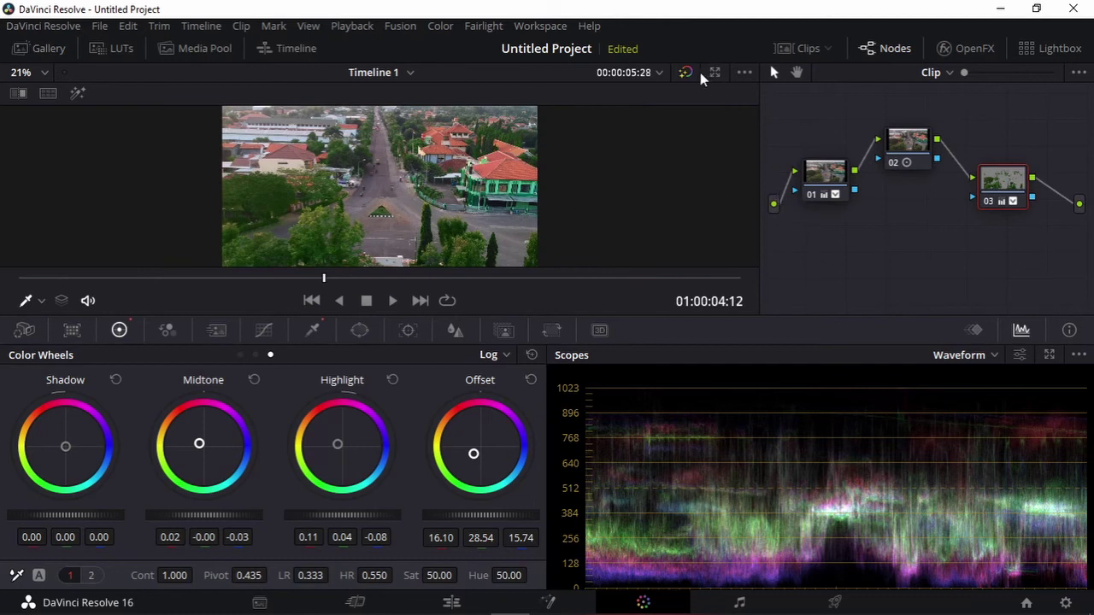
Step: Toggle grade bypass several times to compare graded and ungraded footage, ending on graded
{"action": "left_click", "coordinate": [689, 71]}
{"action": "left_click", "coordinate": [689, 71]}
{"action": "left_click", "coordinate": [689, 71]}
{"action": "left_click", "coordinate": [689, 72]}
{"action": "left_click", "coordinate": [689, 72]}
{"action": "left_click", "coordinate": [689, 72]}
Step: Revise node 03's offset to 21.80, 26.81, 16.18 and shift shadows to -0.06, 0.01, 0.03
{"action": "left_click_drag", "start_coordinate": [473, 454], "coordinate": [450, 444]}
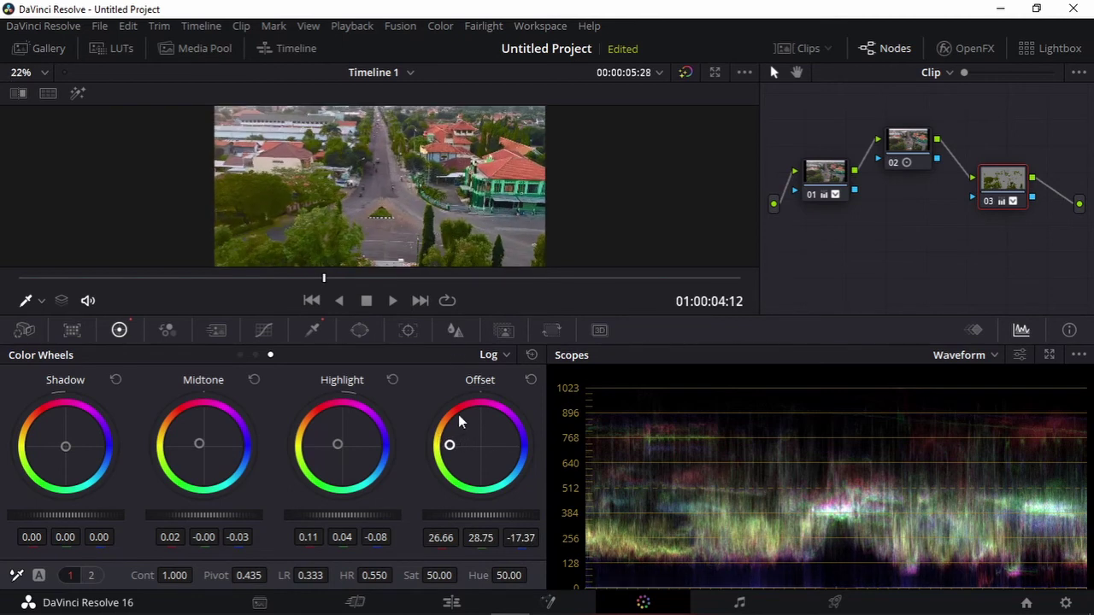
{"action": "left_click_drag", "start_coordinate": [459, 447], "coordinate": [475, 449]}
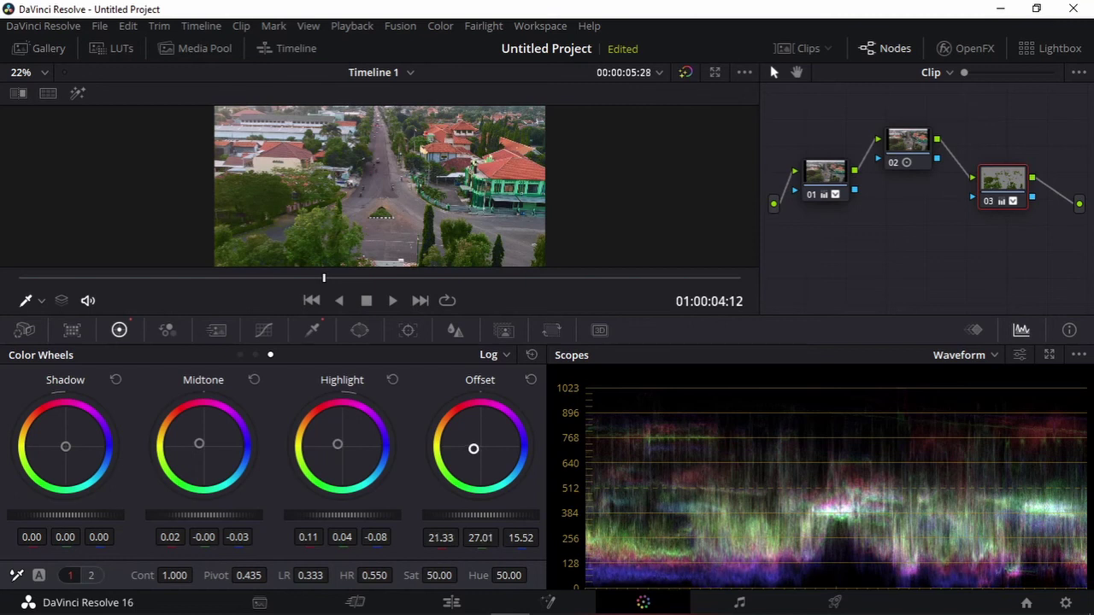
{"action": "left_click_drag", "start_coordinate": [338, 444], "coordinate": [336, 443]}
{"action": "left_click_drag", "start_coordinate": [197, 447], "coordinate": [199, 441]}
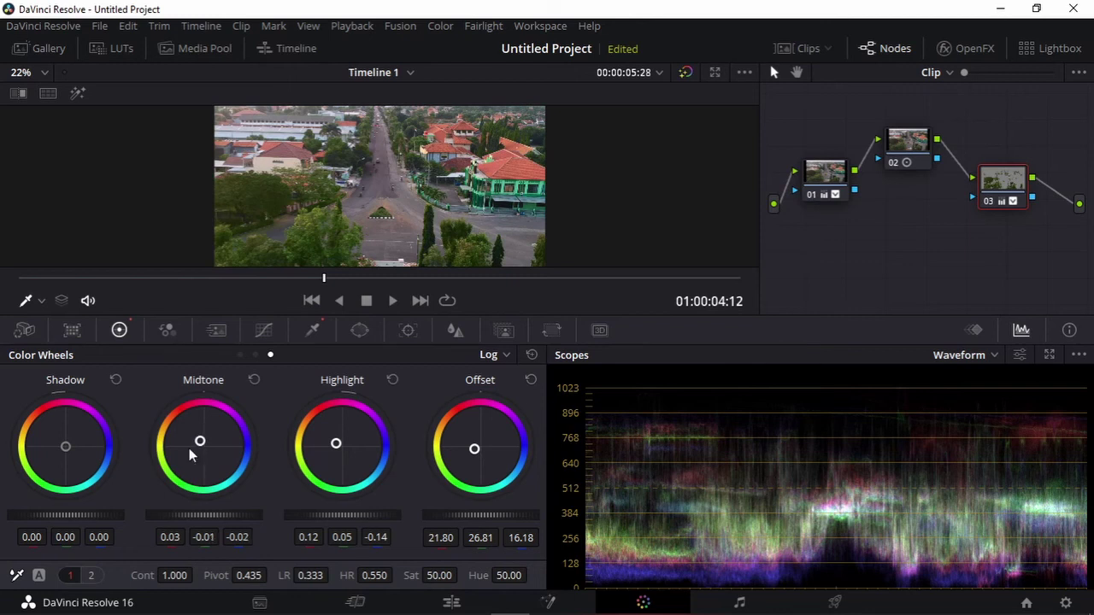
{"action": "left_click_drag", "start_coordinate": [67, 450], "coordinate": [66, 448]}
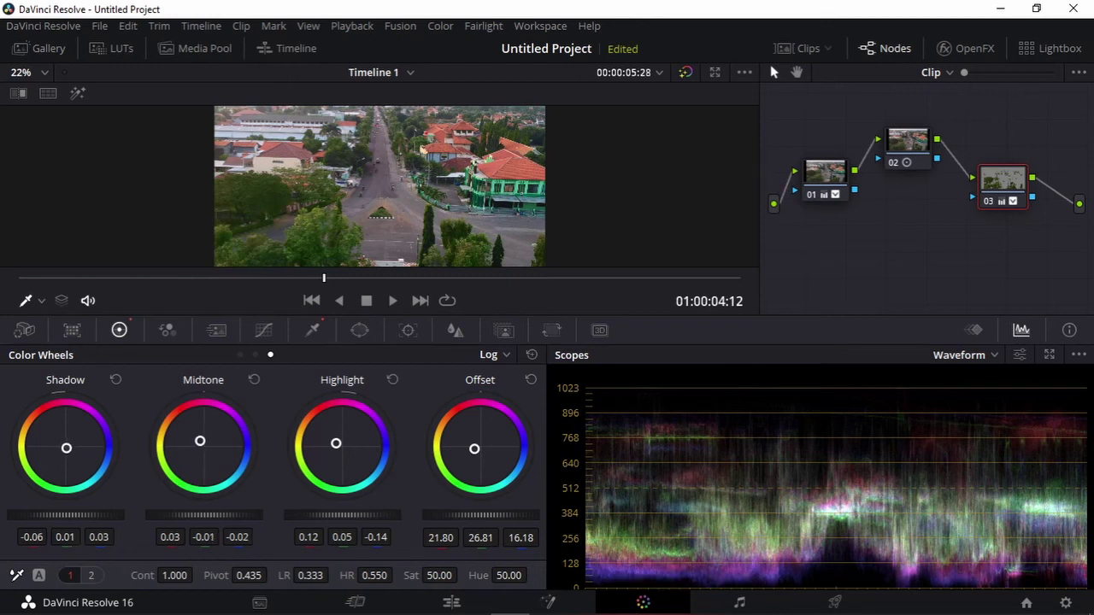
{"action": "scroll", "coordinate": [346, 234], "scroll_direction": "down", "scroll_amount": 1}
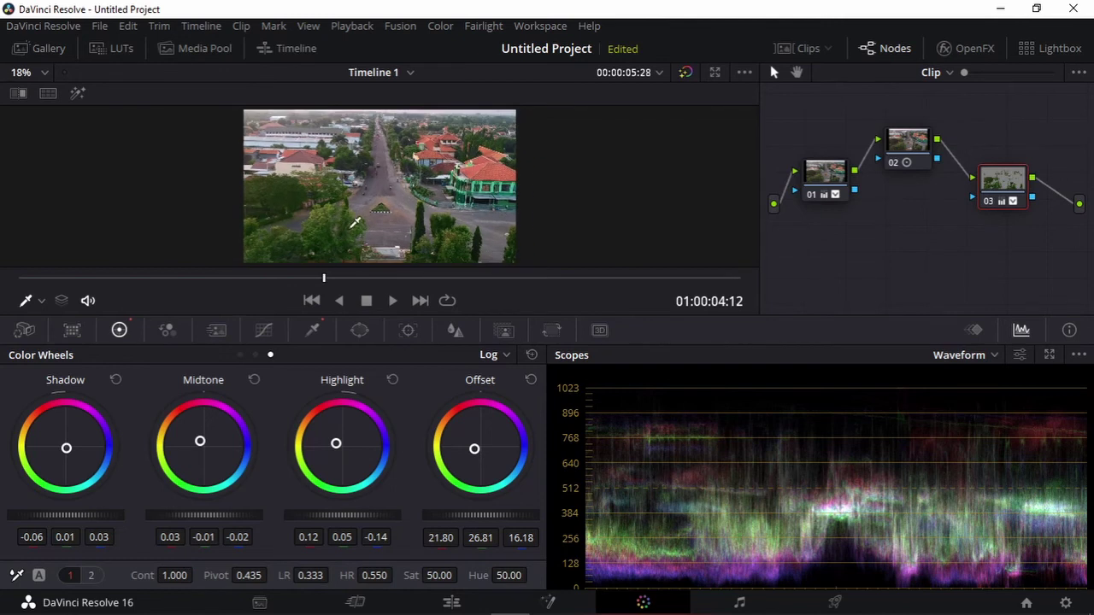
{"action": "mouse_move", "coordinate": [788, 184]}
{"action": "left_mouse_down"}
{"action": "mouse_move", "coordinate": [780, 179]}
{"action": "mouse_move", "coordinate": [795, 172]}
{"action": "left_mouse_up"}
{"action": "left_click", "coordinate": [826, 175]}
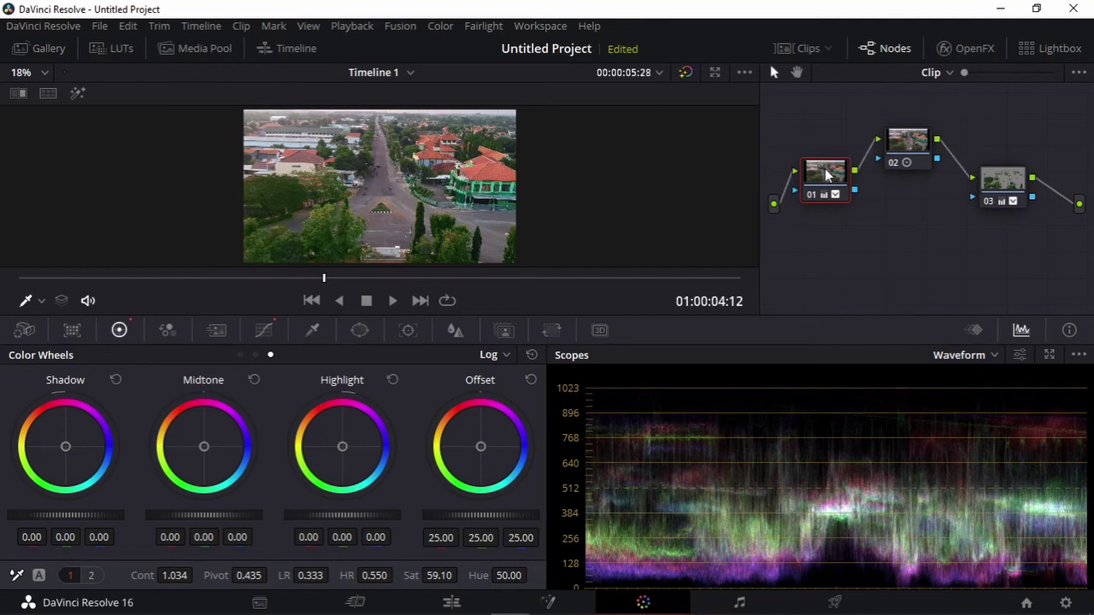
Step: Inspect the third node and disconnect the source input from the first node
{"action": "left_click", "coordinate": [993, 190]}
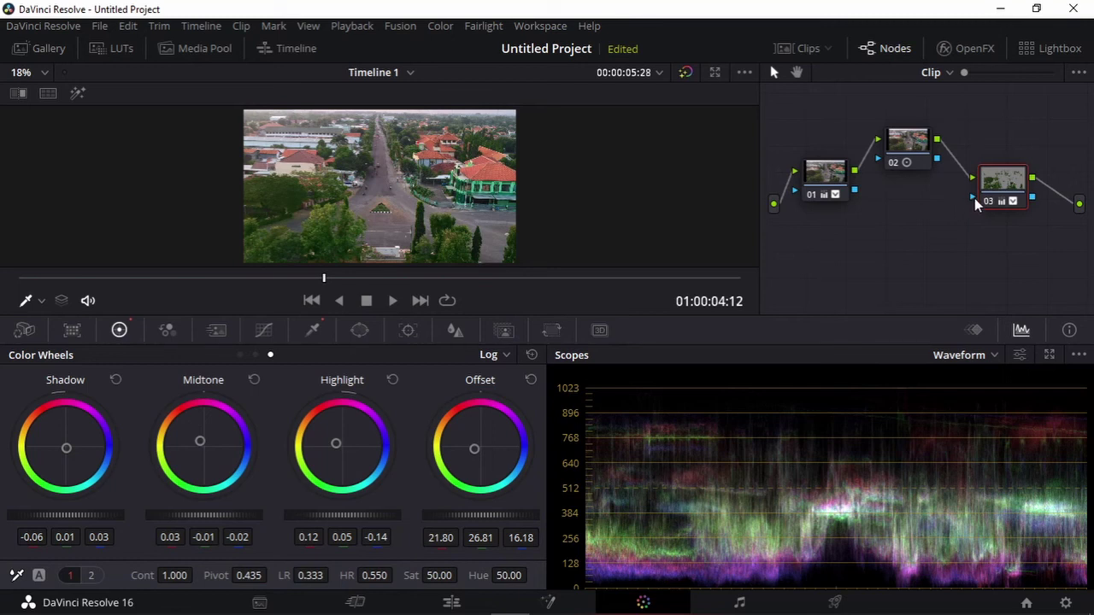
{"action": "mouse_move", "coordinate": [1011, 196]}
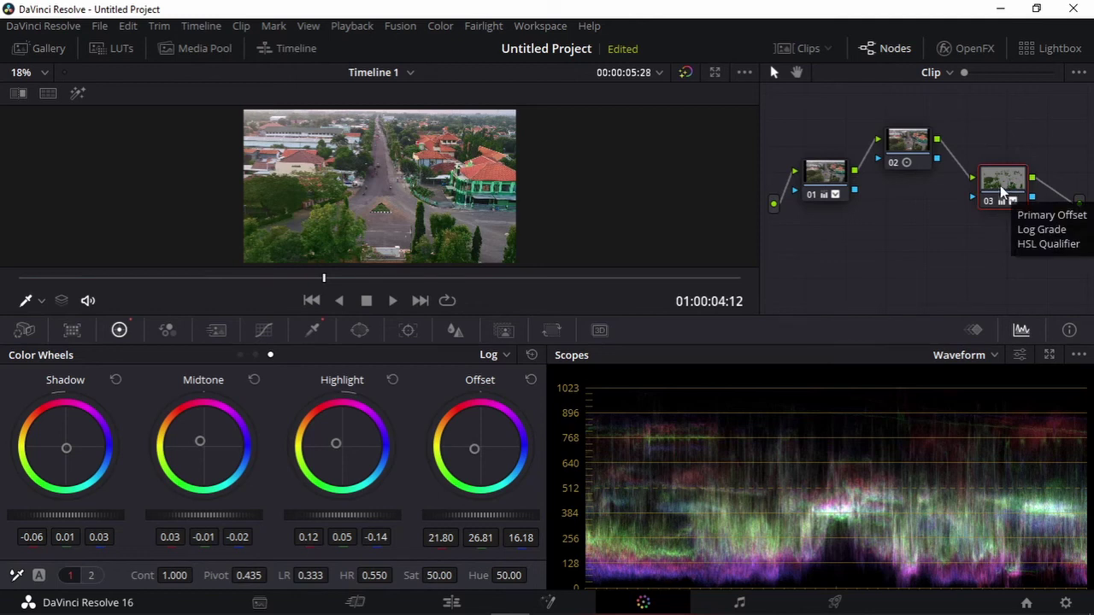
{"action": "mouse_move", "coordinate": [794, 182]}
{"action": "left_mouse_down"}
{"action": "mouse_move", "coordinate": [784, 200]}
{"action": "mouse_move", "coordinate": [795, 174]}
{"action": "left_mouse_up"}
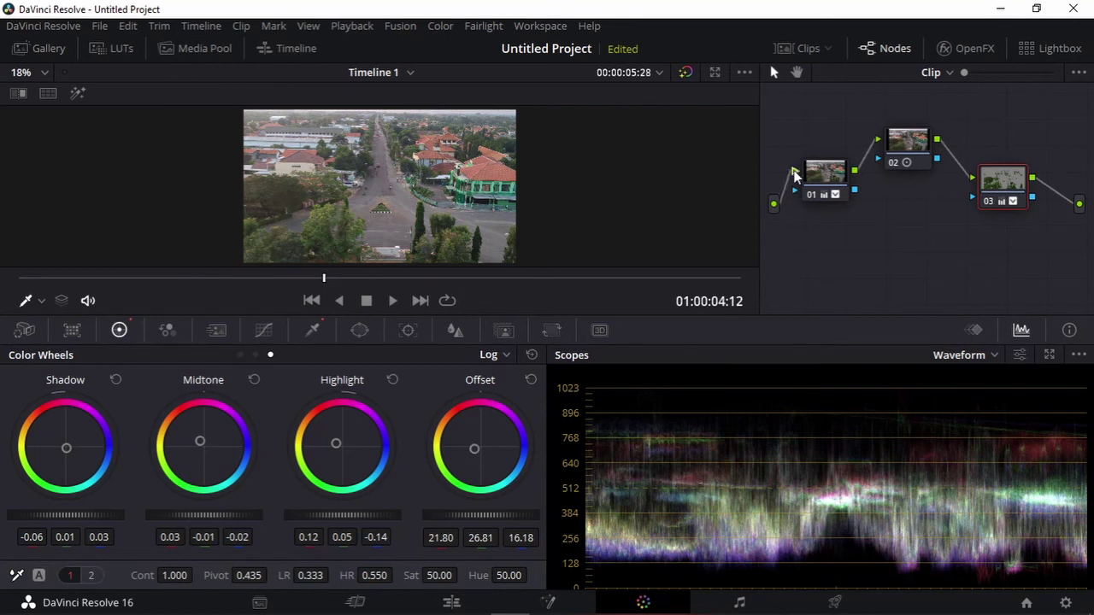
{"action": "mouse_move", "coordinate": [1007, 184]}
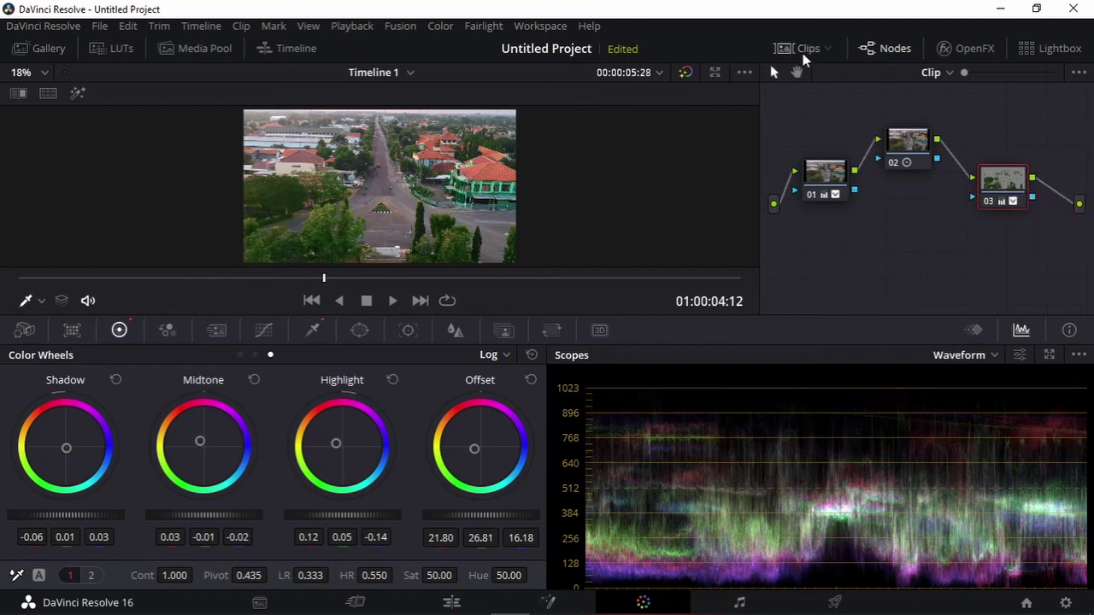
Step: Compare the second clip's grade with the first clip's in the thumbnail strip
{"action": "left_click", "coordinate": [803, 48]}
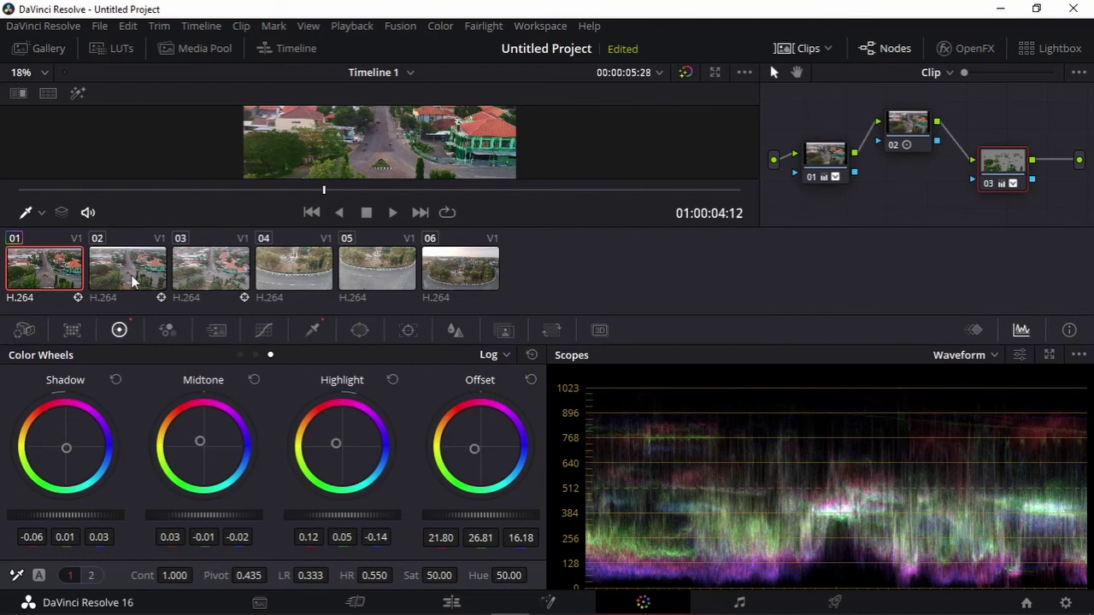
{"action": "left_click", "coordinate": [102, 281]}
{"action": "left_click", "coordinate": [62, 279]}
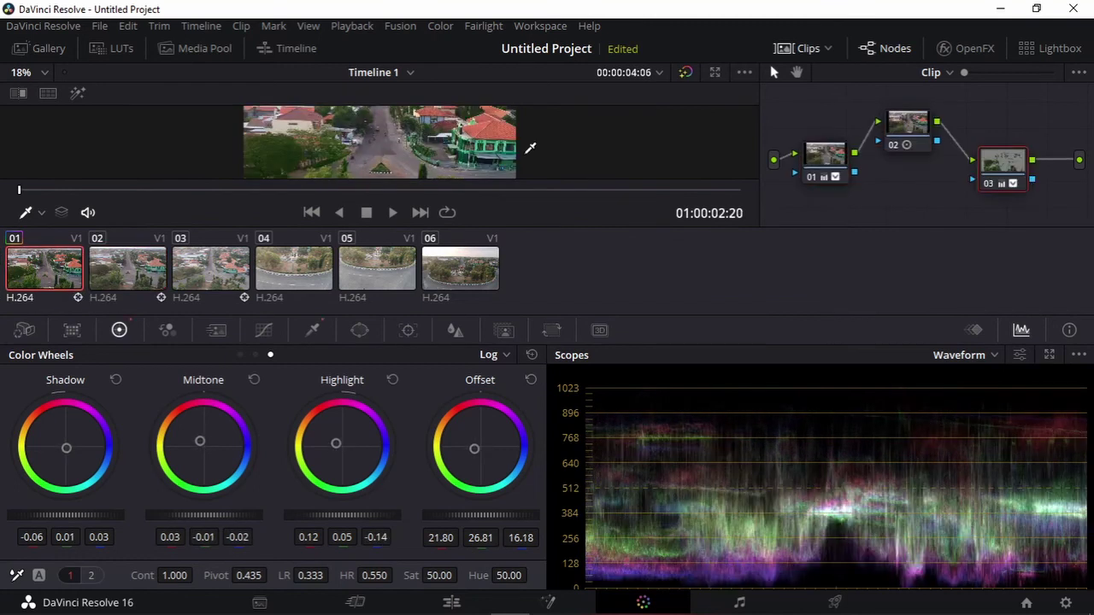
{"action": "left_click", "coordinate": [791, 48]}
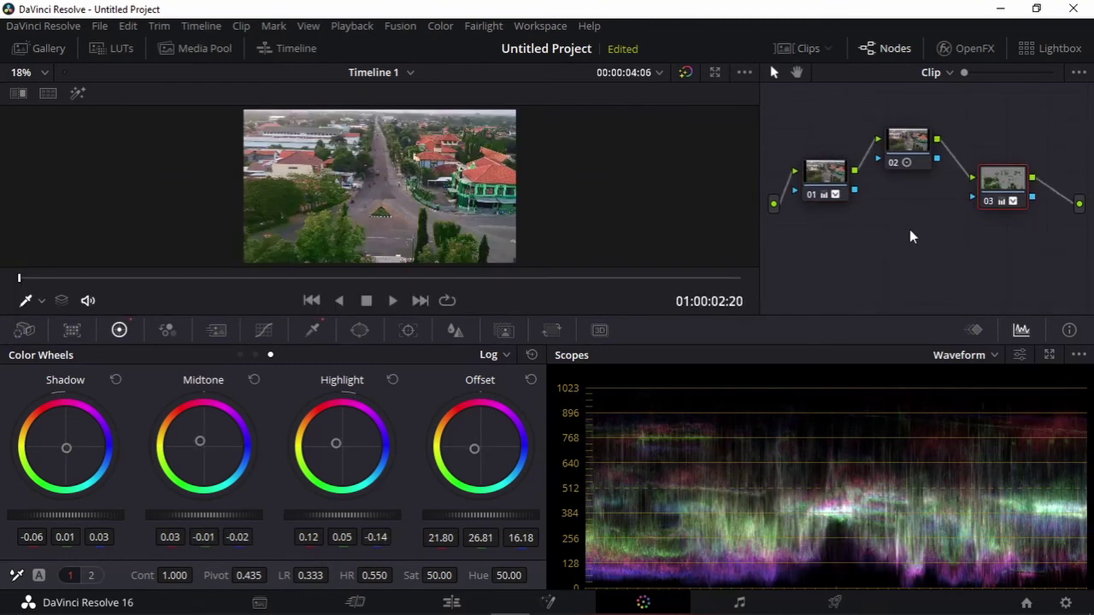
{"action": "left_click", "coordinate": [795, 49]}
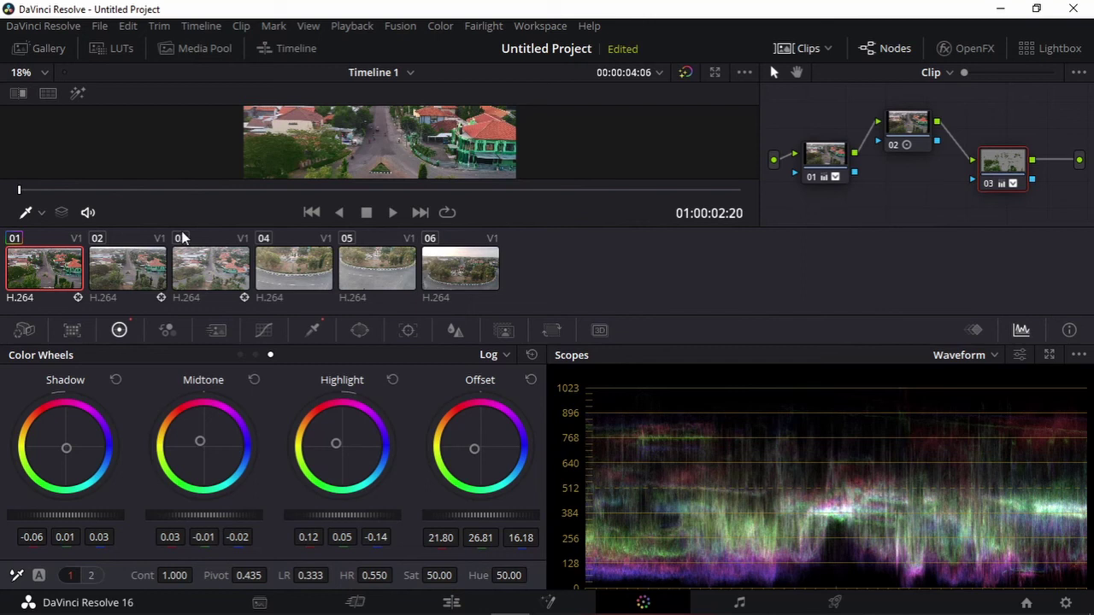
Step: Generate a 65-point 3D LUT named 'ooo' from clip 01's grade
{"action": "right_click", "coordinate": [75, 263]}
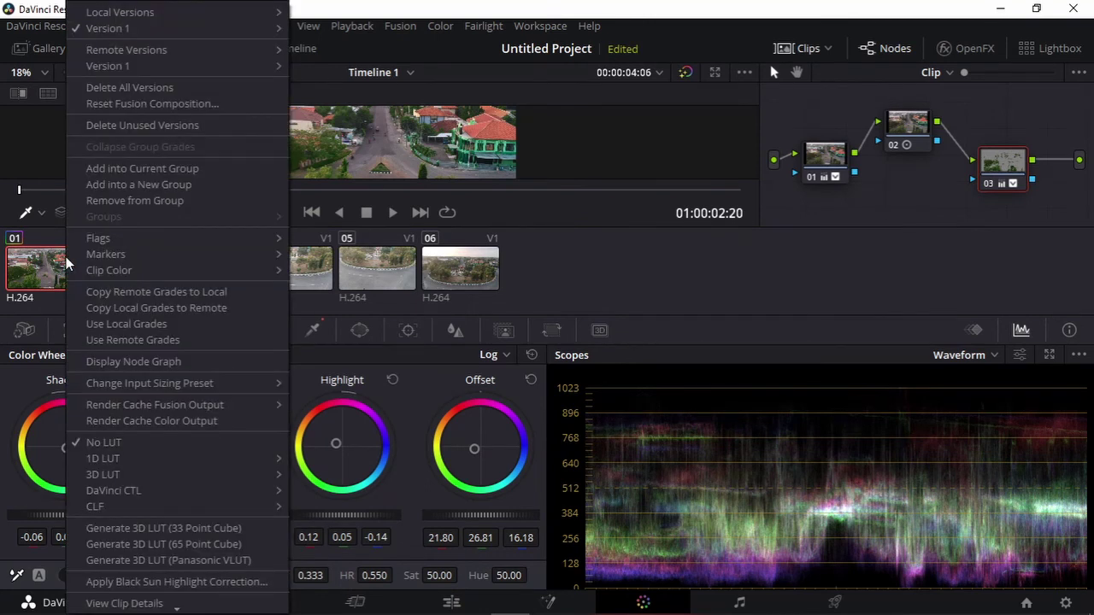
{"action": "left_click", "coordinate": [195, 545]}
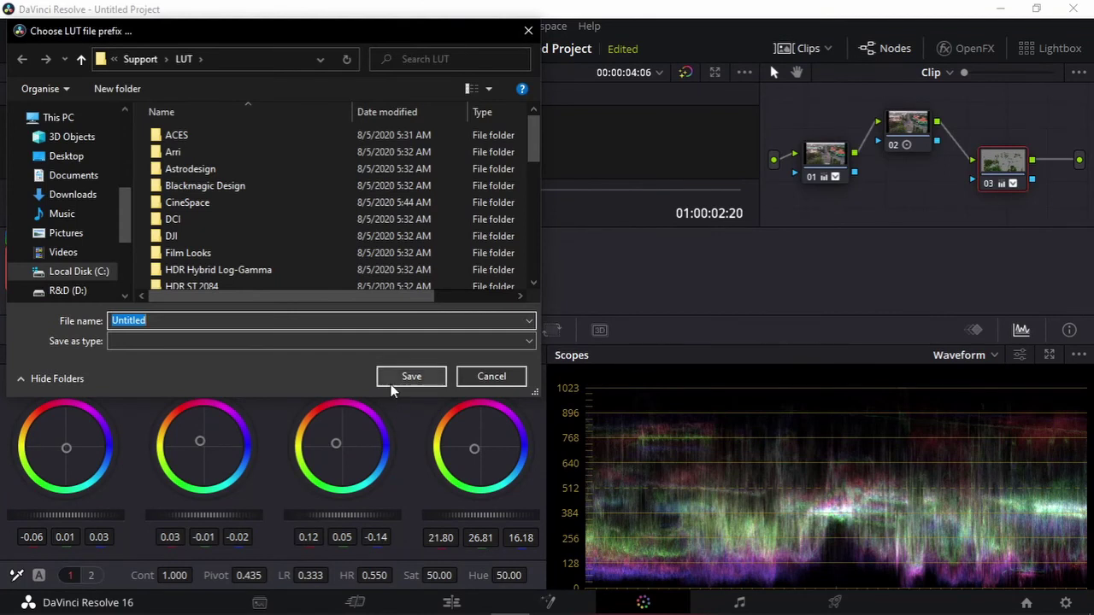
{"action": "type", "text": "ooo"}
{"action": "key", "text": "Return"}
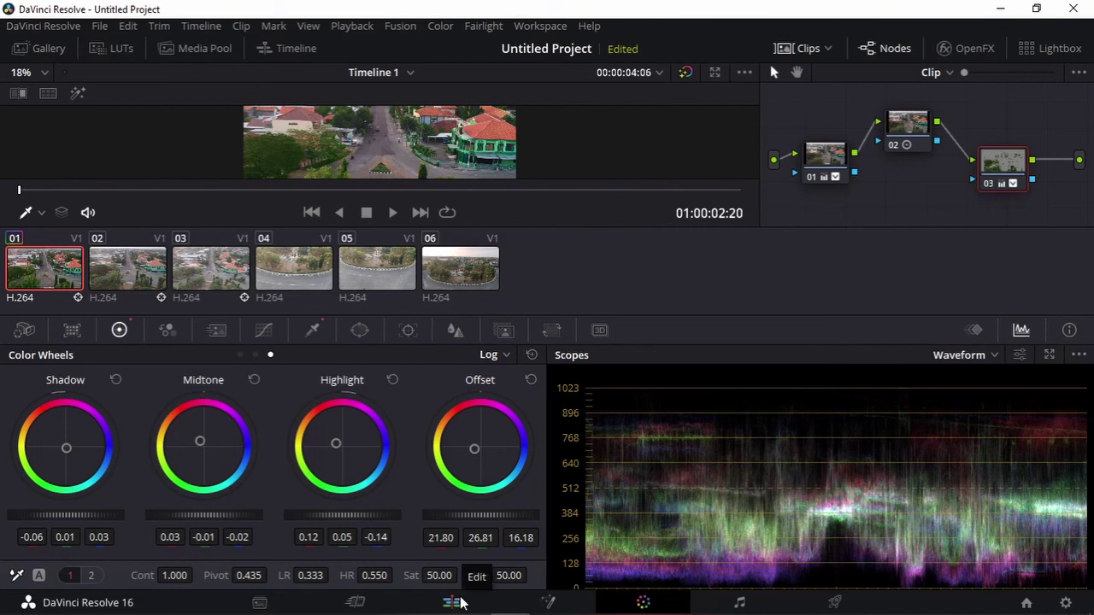
Step: On the Edit page, move the anamorphic overlay up to track V3
{"action": "left_click", "coordinate": [458, 602]}
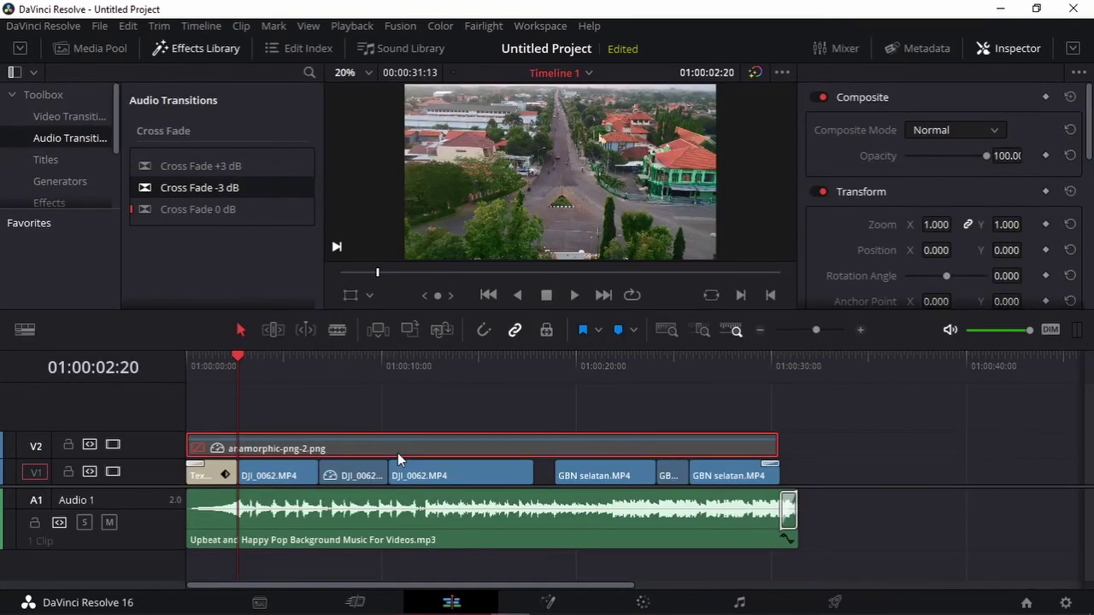
{"action": "left_click_drag", "start_coordinate": [384, 451], "coordinate": [396, 421]}
{"action": "scroll", "coordinate": [56, 180], "scroll_direction": "down", "scroll_amount": 2}
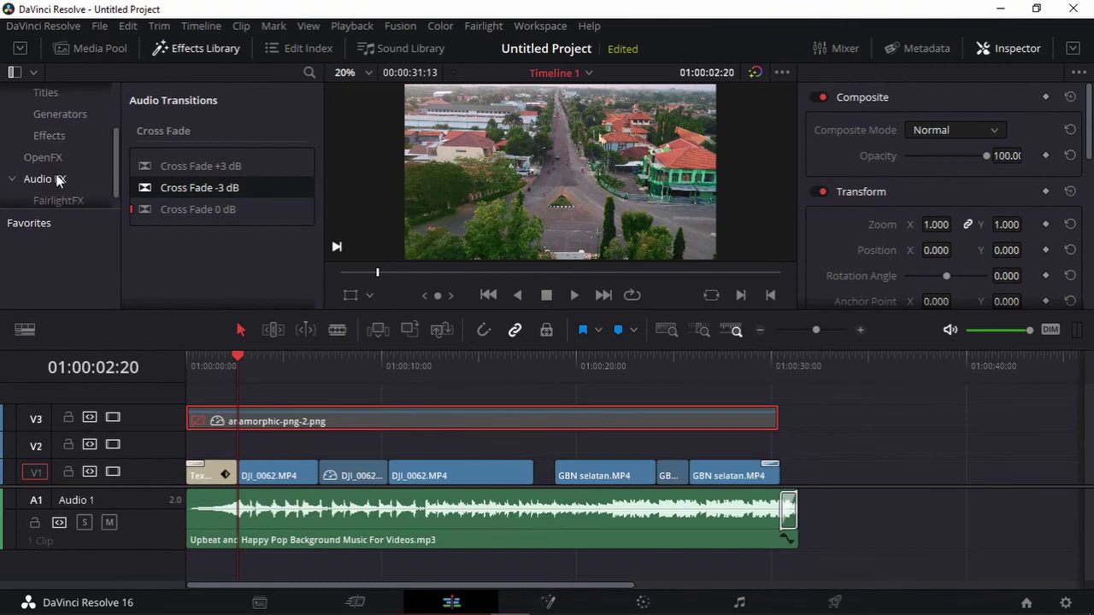
Step: Browse the OpenFX, audio and ResolveFX effect categories to locate the Adjustment Clip
{"action": "left_click", "coordinate": [57, 155]}
{"action": "left_click", "coordinate": [43, 200]}
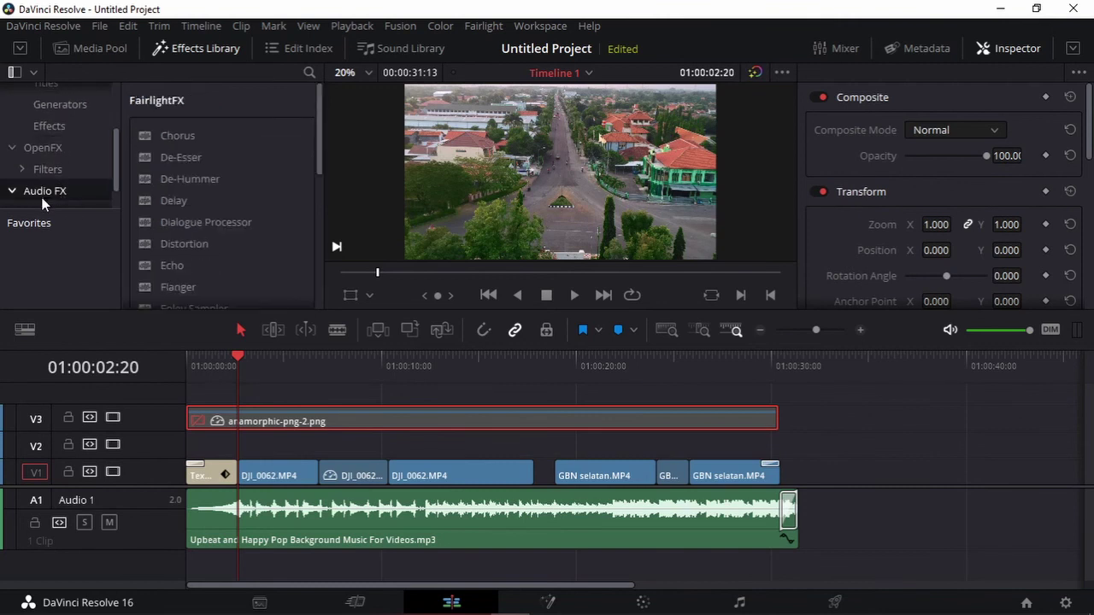
{"action": "scroll", "coordinate": [171, 215], "scroll_direction": "down", "scroll_amount": 3}
{"action": "scroll", "coordinate": [202, 224], "scroll_direction": "down", "scroll_amount": 2}
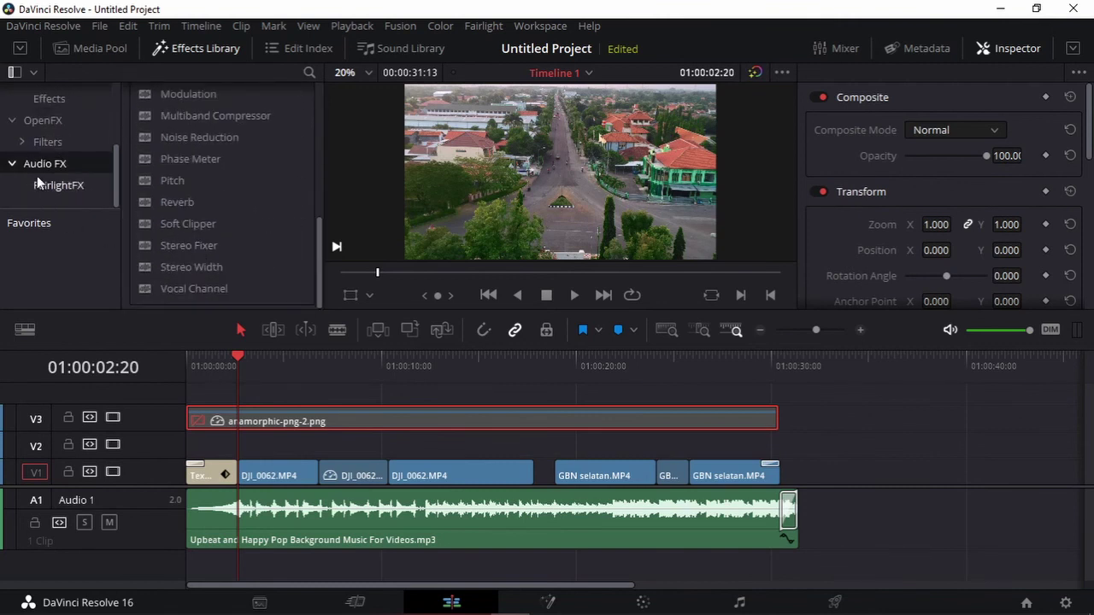
{"action": "left_click", "coordinate": [78, 187]}
{"action": "left_click", "coordinate": [47, 141]}
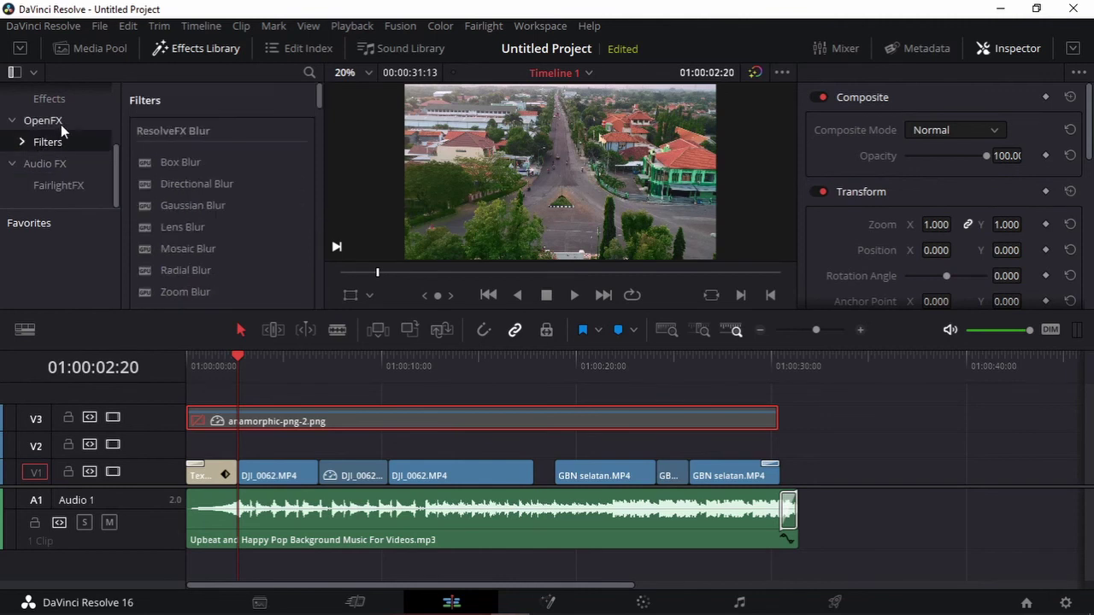
{"action": "scroll", "coordinate": [251, 199], "scroll_direction": "down", "scroll_amount": 5}
{"action": "scroll", "coordinate": [261, 214], "scroll_direction": "down", "scroll_amount": 5}
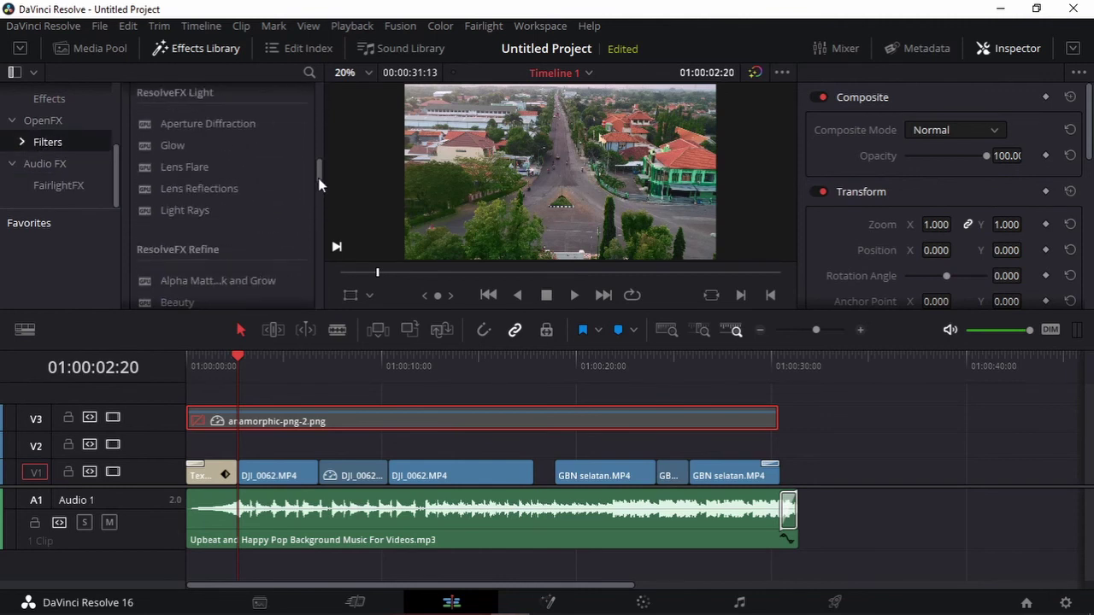
{"action": "left_click_drag", "start_coordinate": [318, 177], "coordinate": [324, 294]}
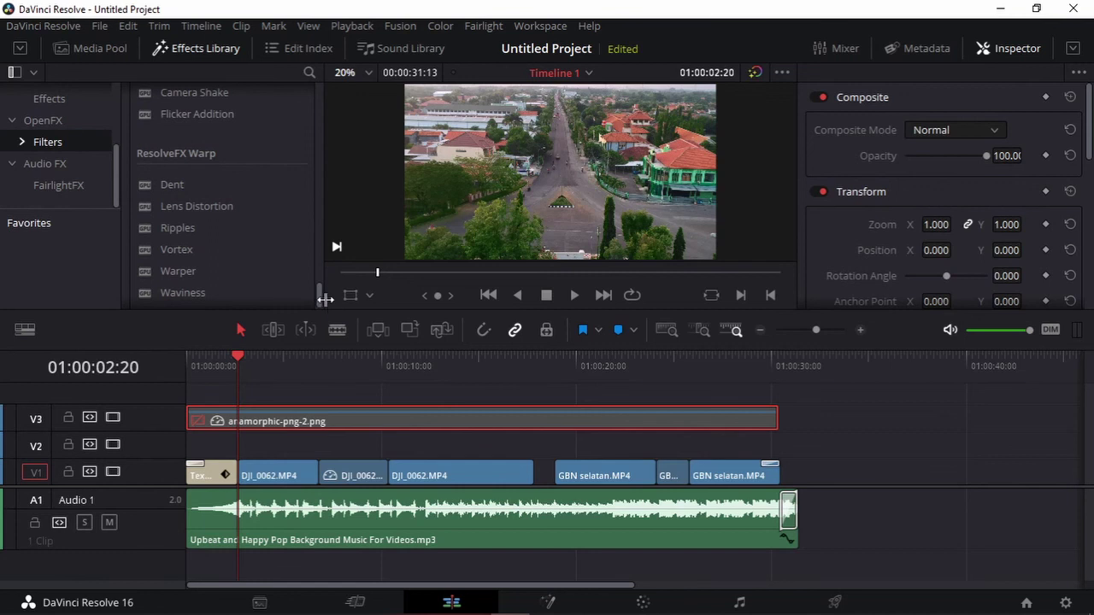
{"action": "left_click", "coordinate": [52, 184]}
{"action": "left_click_drag", "start_coordinate": [318, 128], "coordinate": [323, 252]}
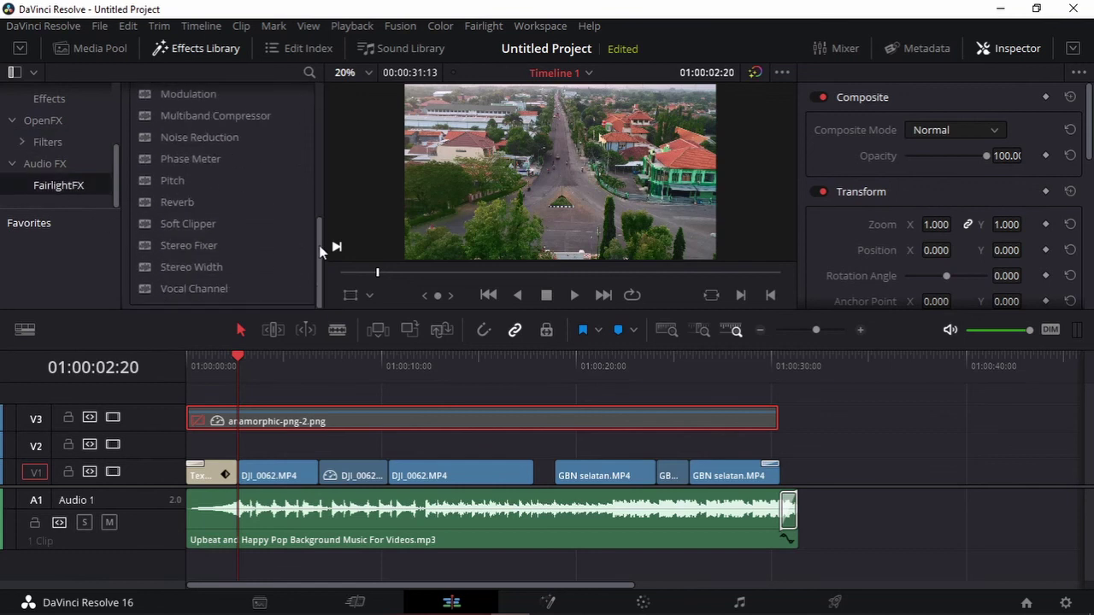
{"action": "left_click", "coordinate": [41, 121]}
{"action": "left_click", "coordinate": [53, 101]}
Step: Place an Adjustment Clip on V2, extend it to the footage end, and open it for grading
{"action": "mouse_move", "coordinate": [192, 136]}
{"action": "left_mouse_down"}
{"action": "mouse_move", "coordinate": [254, 227]}
{"action": "mouse_move", "coordinate": [238, 454]}
{"action": "left_mouse_up"}
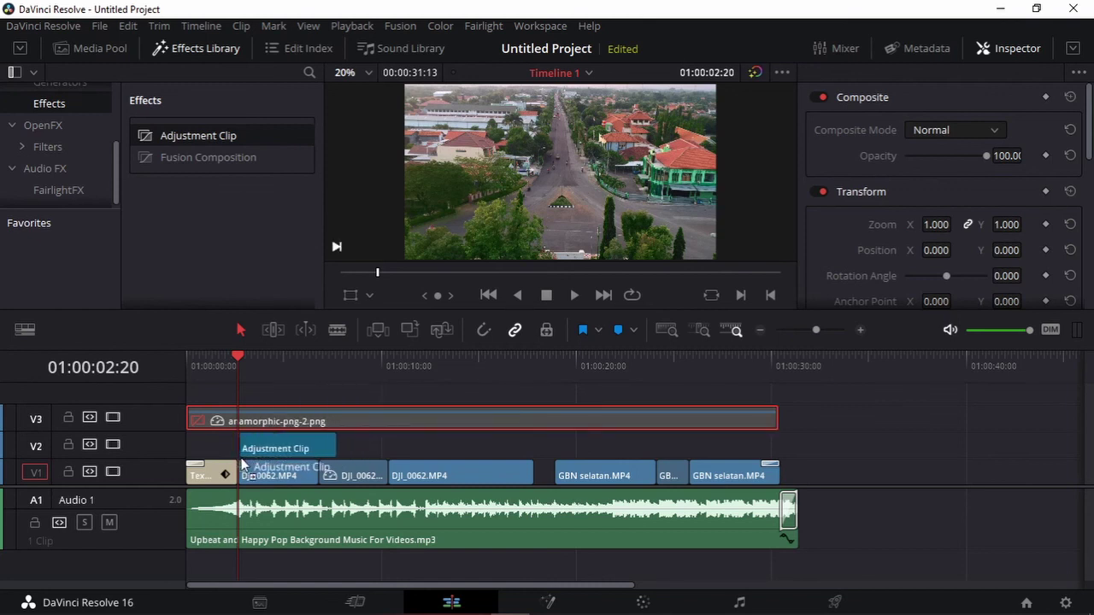
{"action": "left_click_drag", "start_coordinate": [246, 356], "coordinate": [232, 354]}
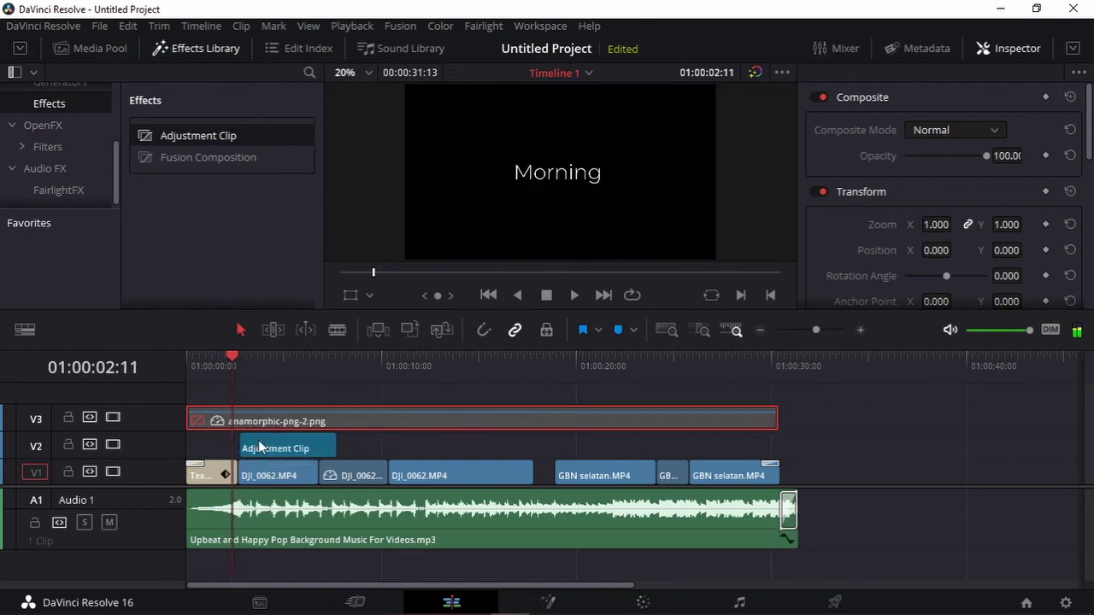
{"action": "left_click_drag", "start_coordinate": [261, 446], "coordinate": [259, 450]}
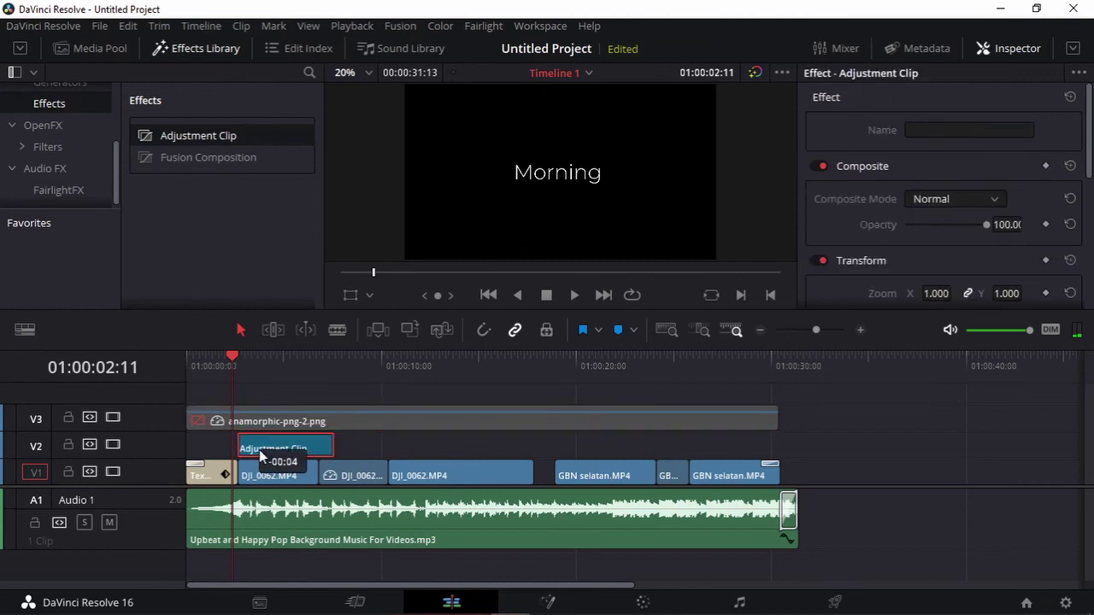
{"action": "left_click_drag", "start_coordinate": [331, 448], "coordinate": [772, 463]}
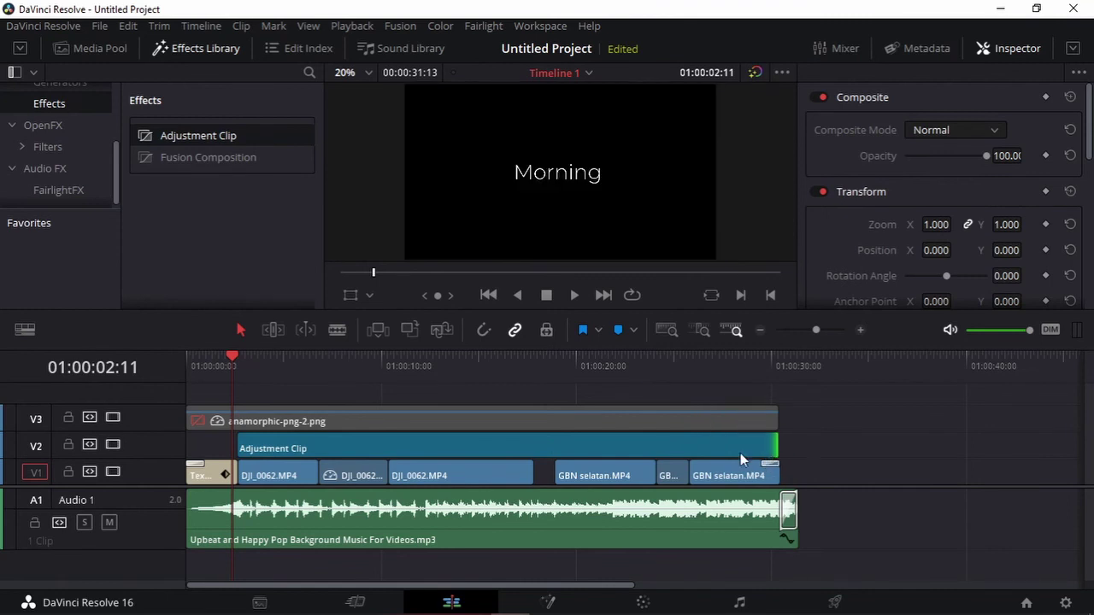
{"action": "left_click", "coordinate": [406, 437]}
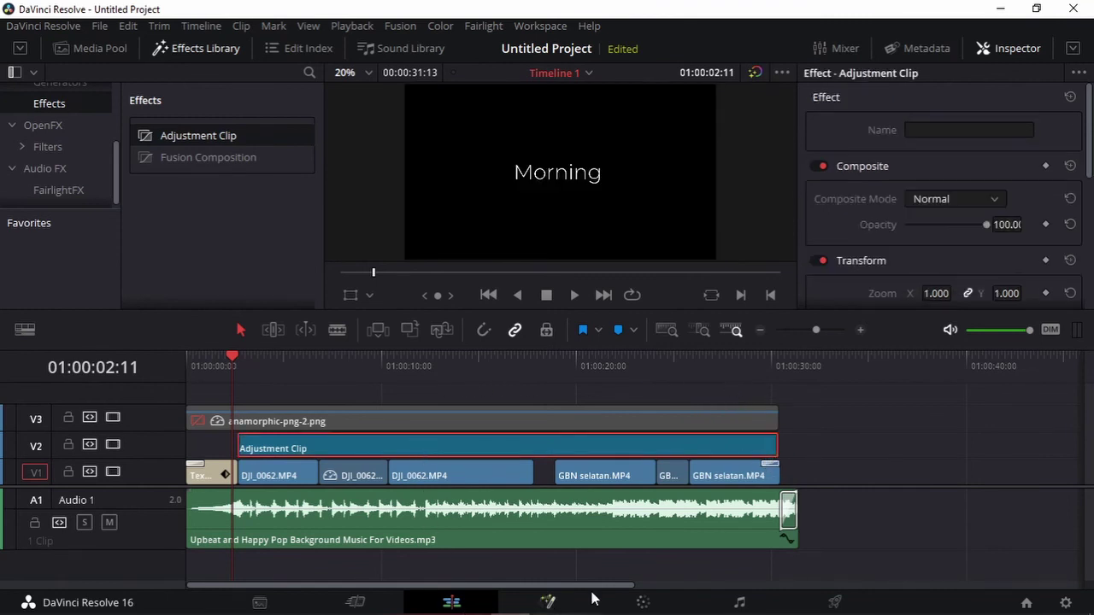
{"action": "left_click", "coordinate": [624, 605]}
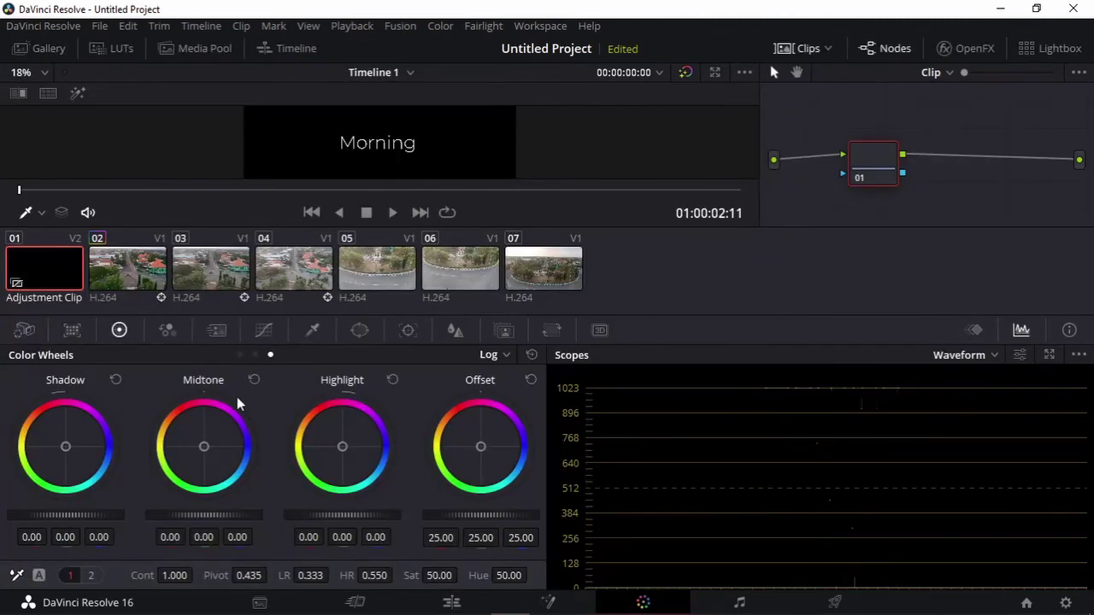
Step: Search the LUTs for 'oo' and apply oooi_1.DJI_0062 to the adjustment clip
{"action": "left_click", "coordinate": [141, 272]}
{"action": "left_click", "coordinate": [68, 276]}
{"action": "left_click", "coordinate": [110, 49]}
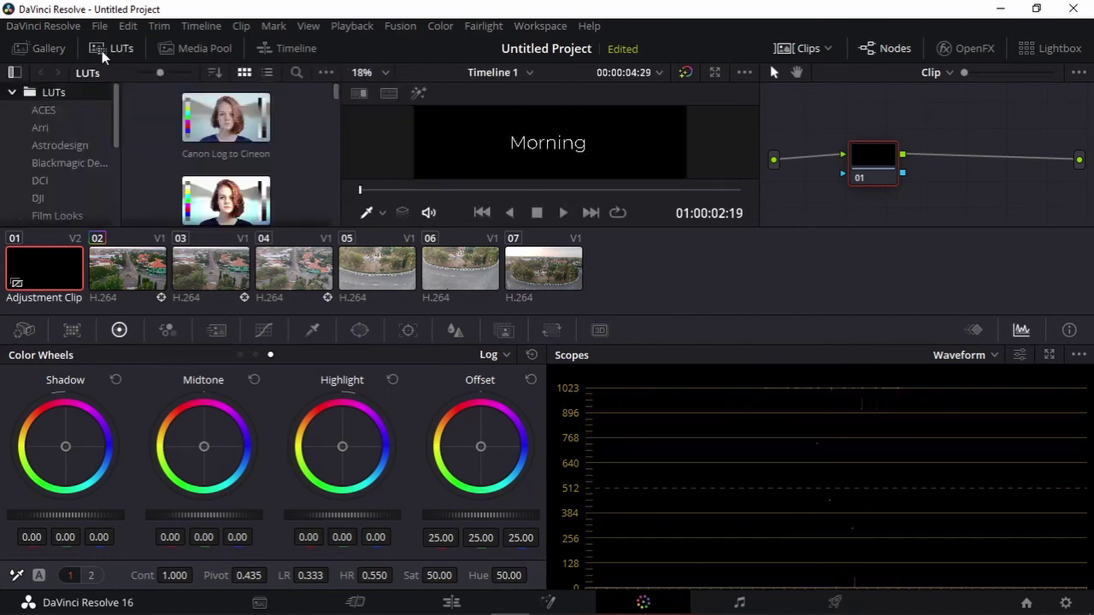
{"action": "left_click", "coordinate": [296, 73]}
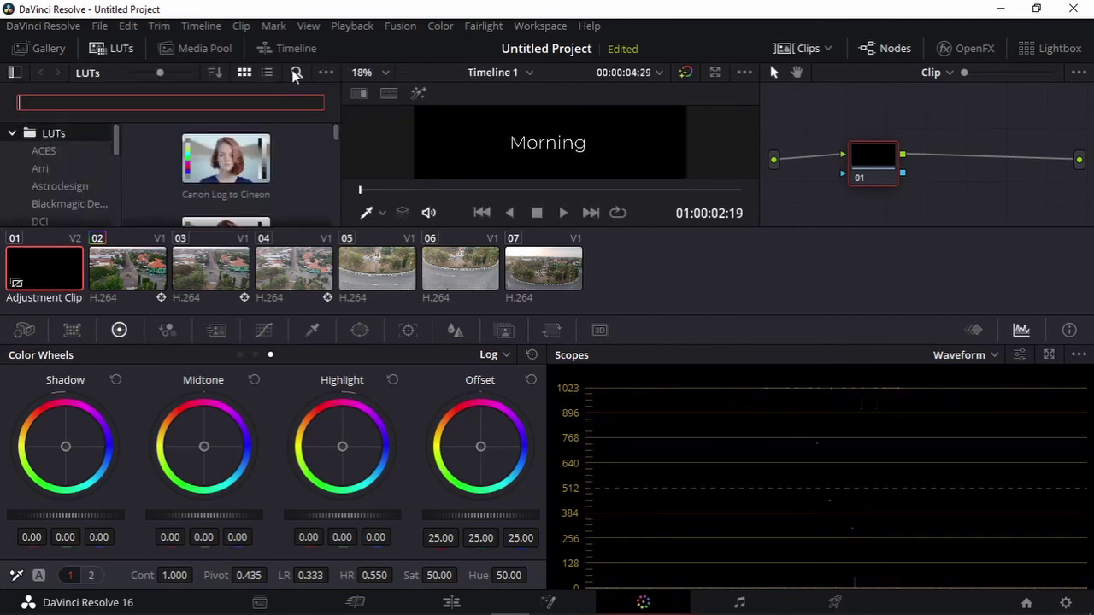
{"action": "type", "text": "oo"}
{"action": "double_click", "coordinate": [250, 169]}
Step: Delete nodes 03, 02 and 01 from clip 02's grade
{"action": "left_click", "coordinate": [137, 277]}
{"action": "left_click_drag", "start_coordinate": [823, 109], "coordinate": [1030, 187]}
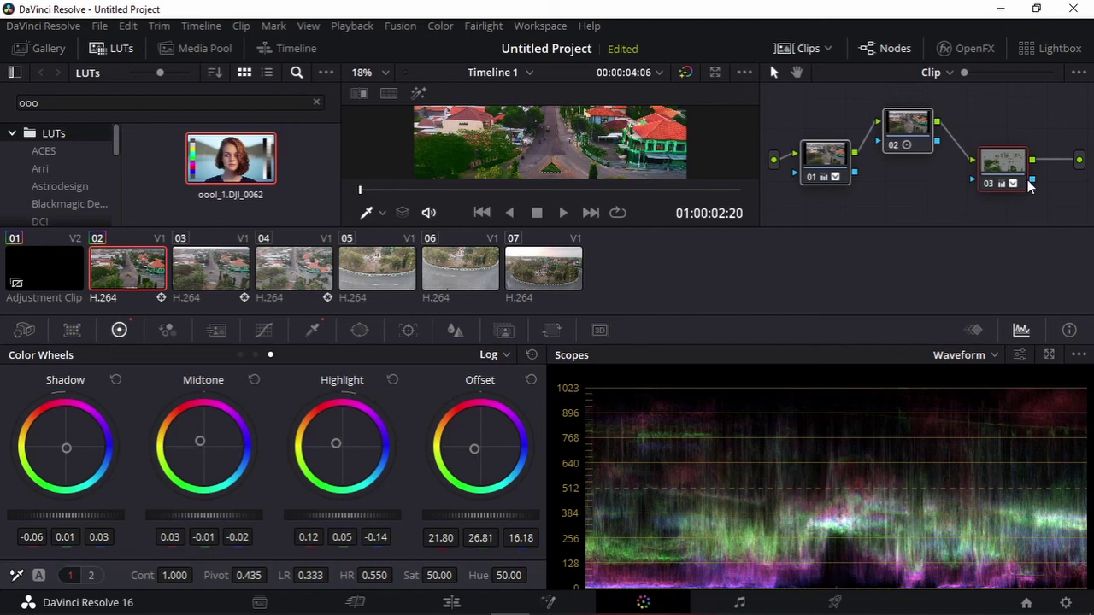
{"action": "right_click", "coordinate": [1030, 186]}
{"action": "left_click", "coordinate": [974, 293]}
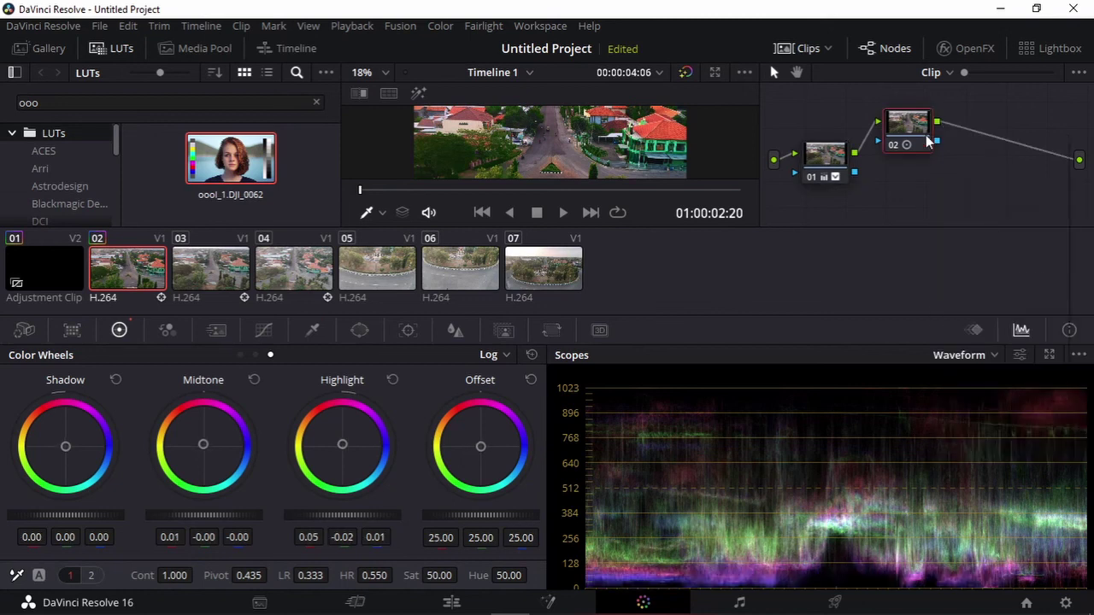
{"action": "right_click", "coordinate": [929, 142]}
{"action": "left_click", "coordinate": [966, 247]}
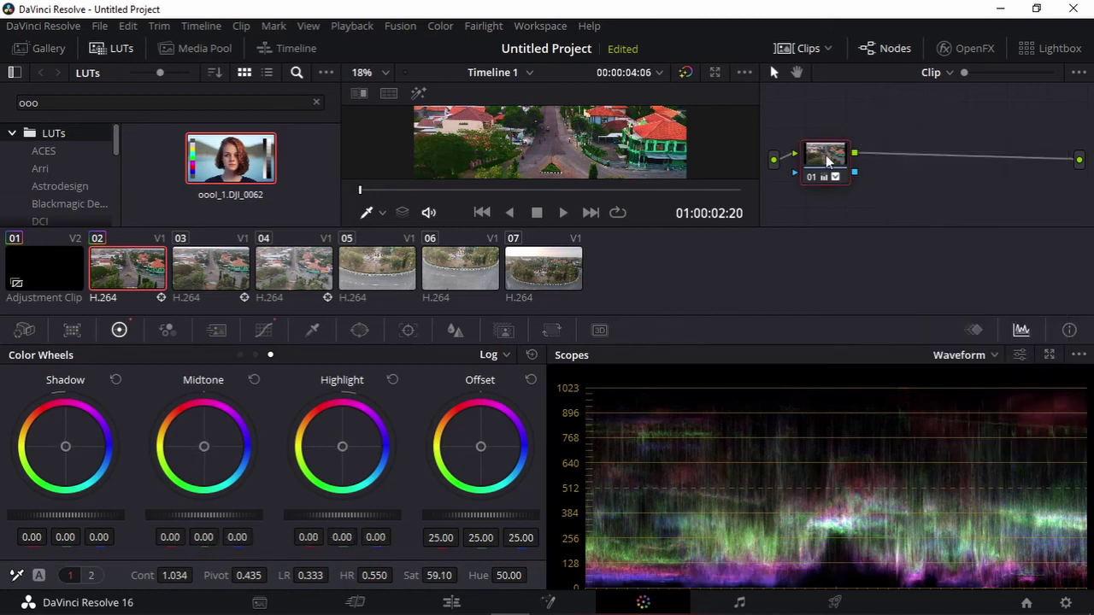
{"action": "right_click", "coordinate": [827, 159]}
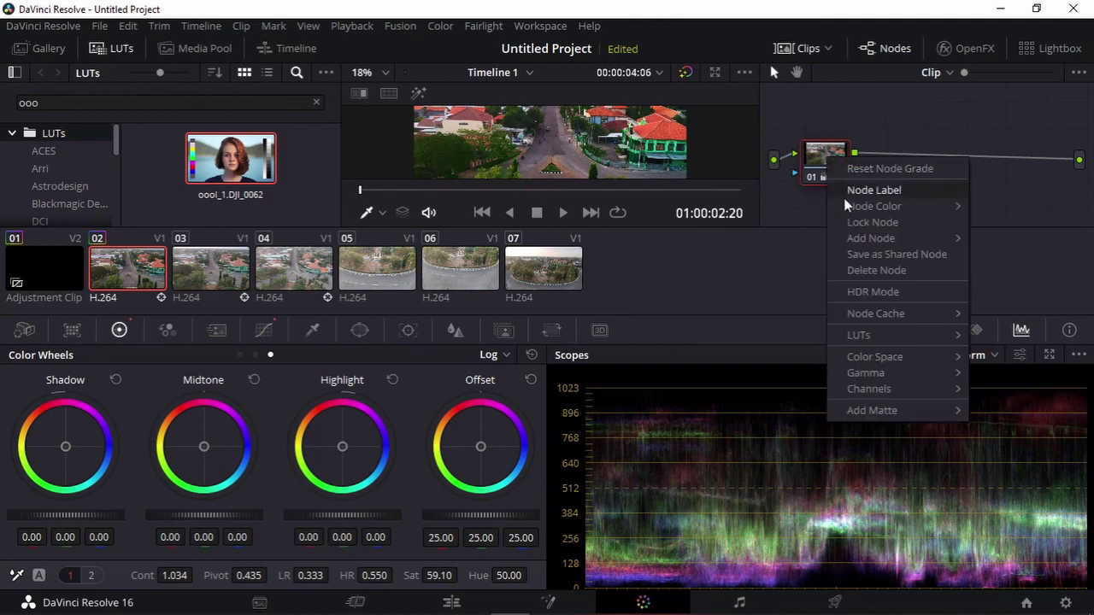
{"action": "left_click", "coordinate": [876, 270]}
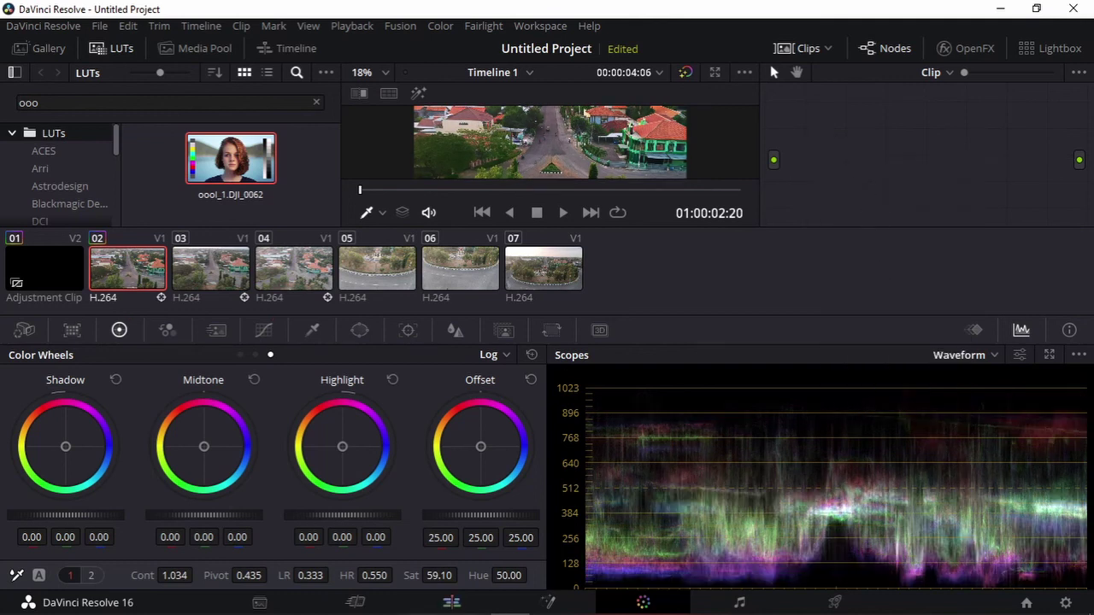
Step: Review the graded timeline at points from 01:00:08:08 through 01:00:27:29
{"action": "left_click", "coordinate": [453, 607]}
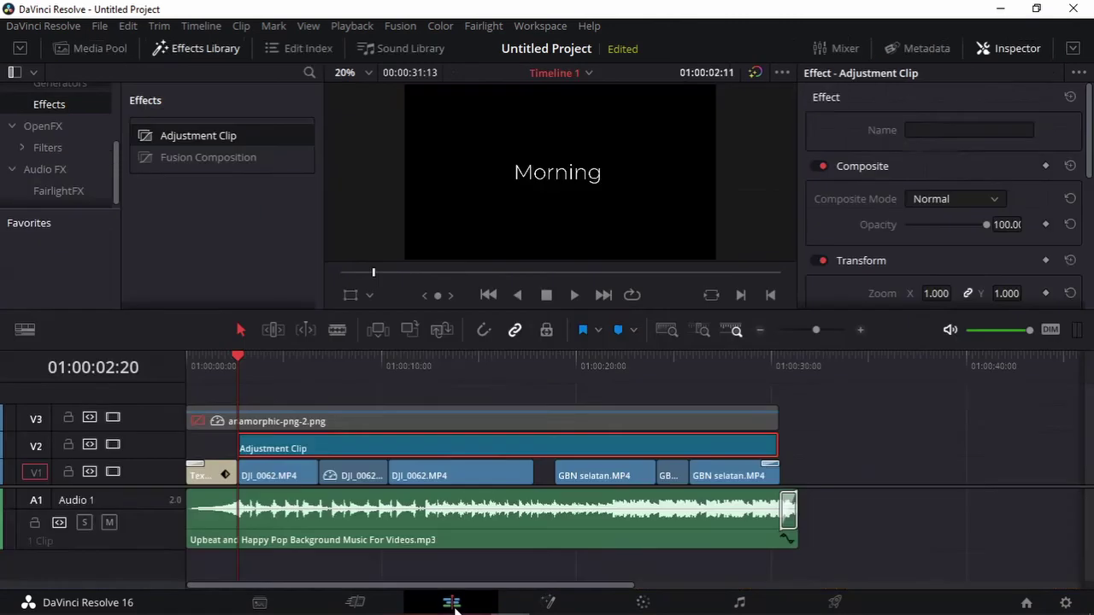
{"action": "left_click", "coordinate": [347, 381]}
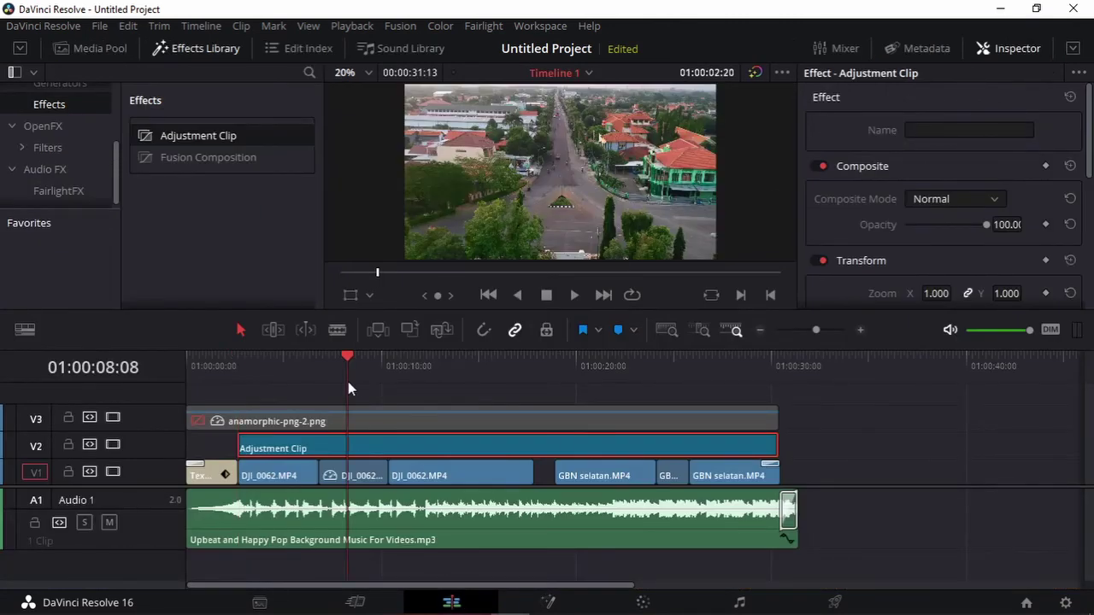
{"action": "left_click", "coordinate": [433, 376]}
{"action": "left_click", "coordinate": [459, 378]}
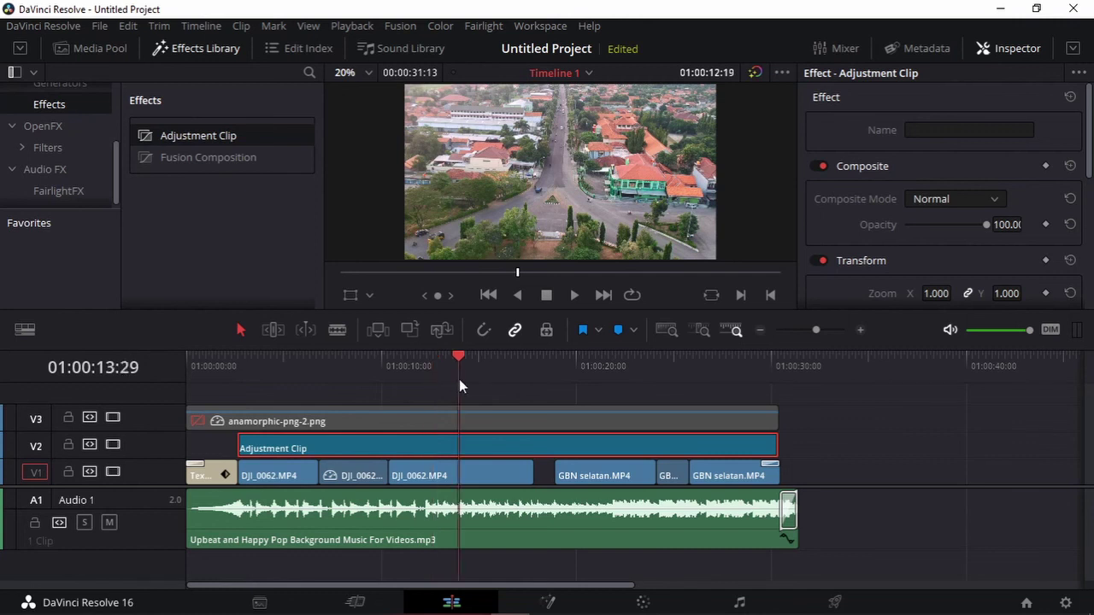
{"action": "left_click", "coordinate": [594, 382]}
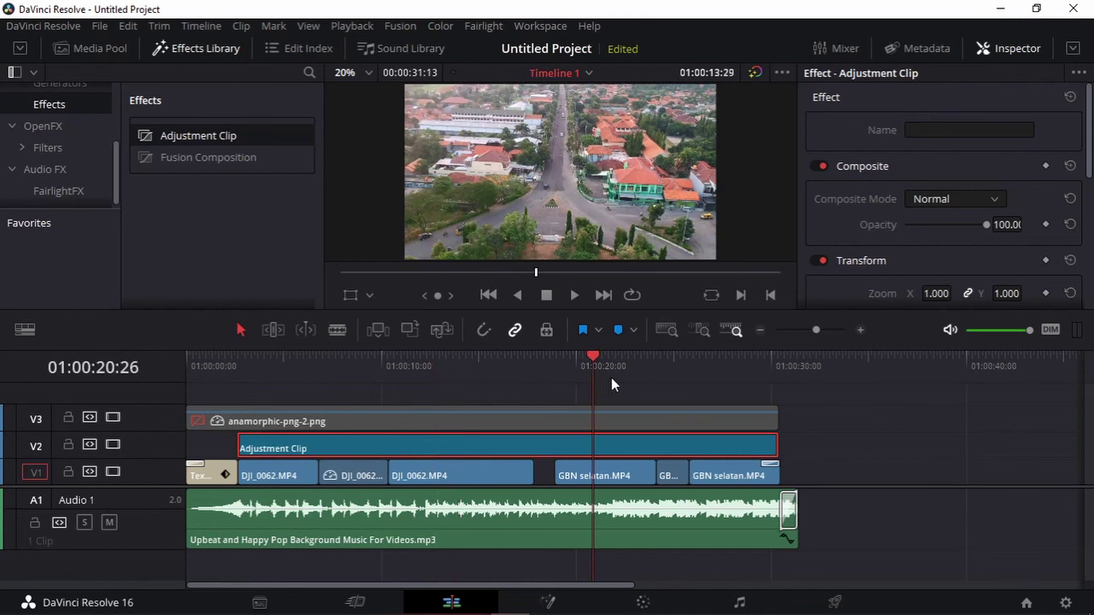
{"action": "left_click", "coordinate": [670, 376]}
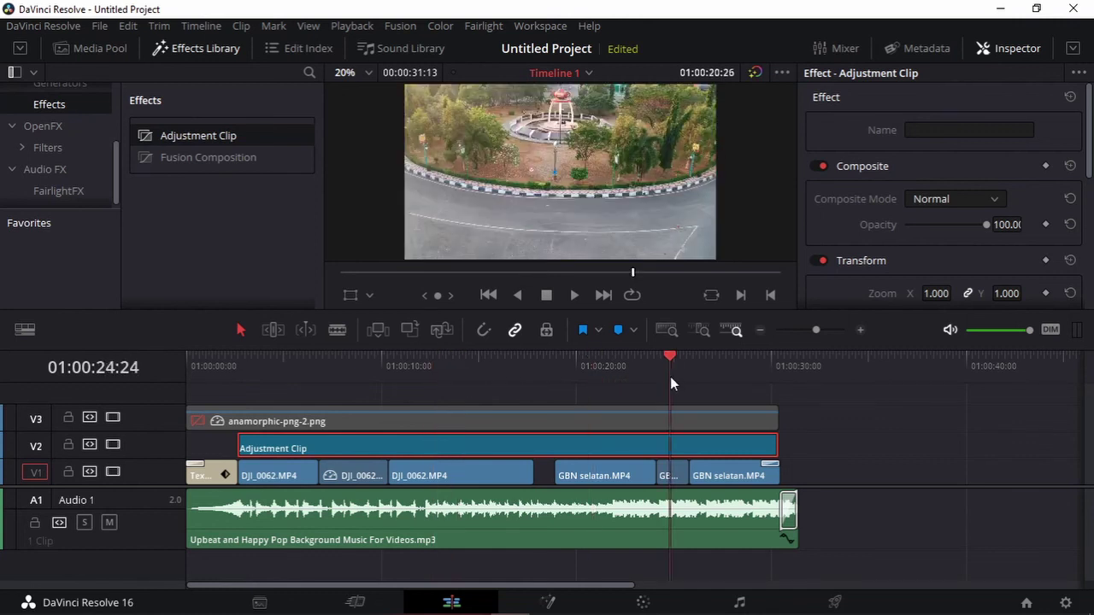
{"action": "left_click", "coordinate": [691, 373]}
{"action": "left_click", "coordinate": [704, 375]}
{"action": "left_click", "coordinate": [733, 377]}
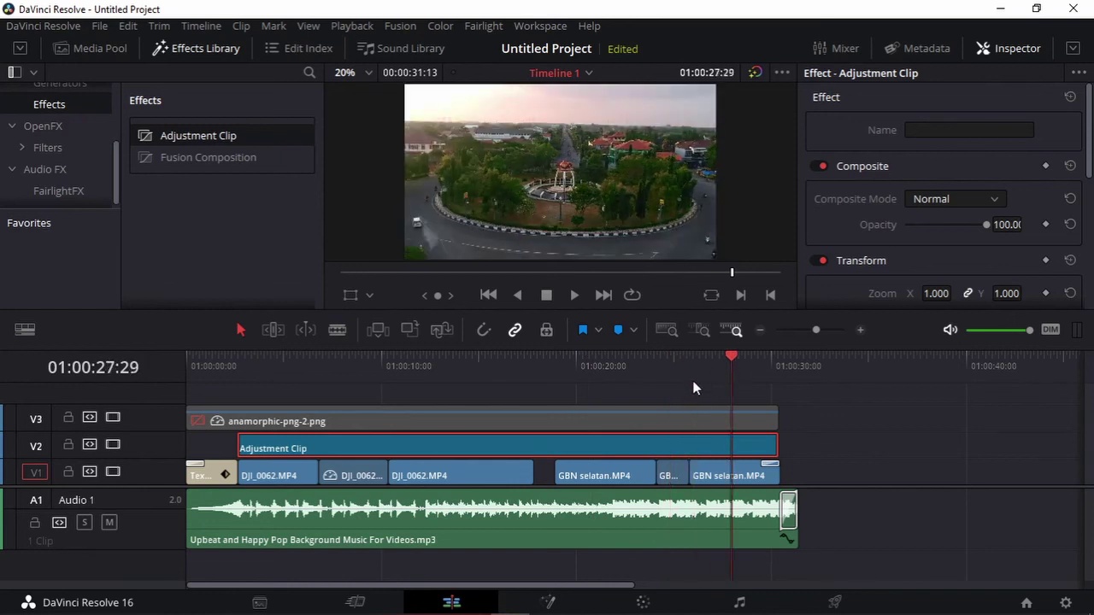
Step: Enable the anamorphic overlay clip on V3 to restore the letterbox bars
{"action": "right_click", "coordinate": [539, 413]}
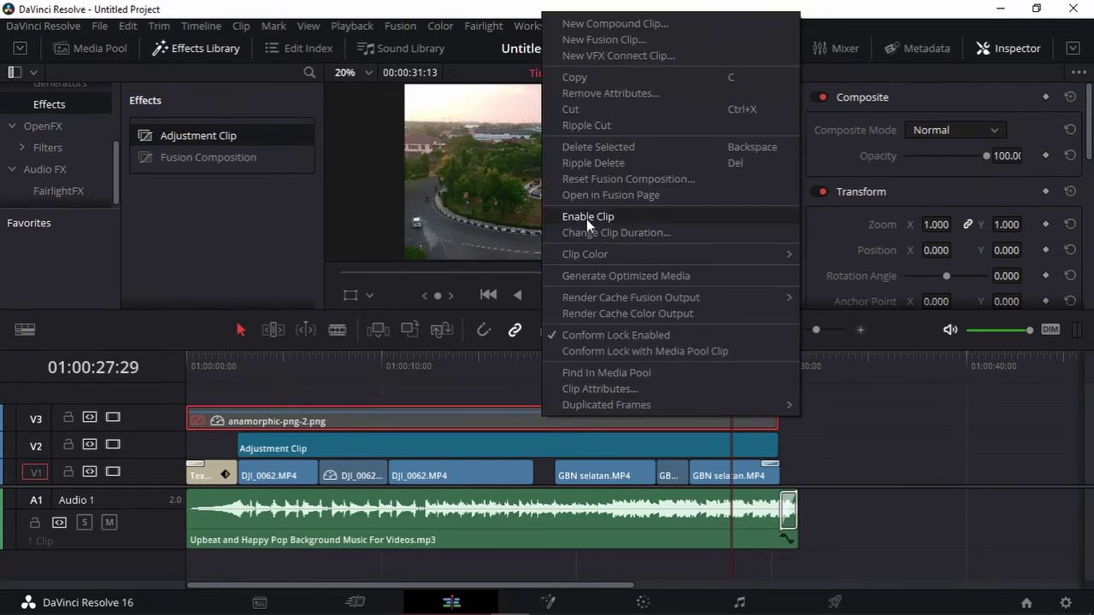
{"action": "left_click", "coordinate": [586, 219]}
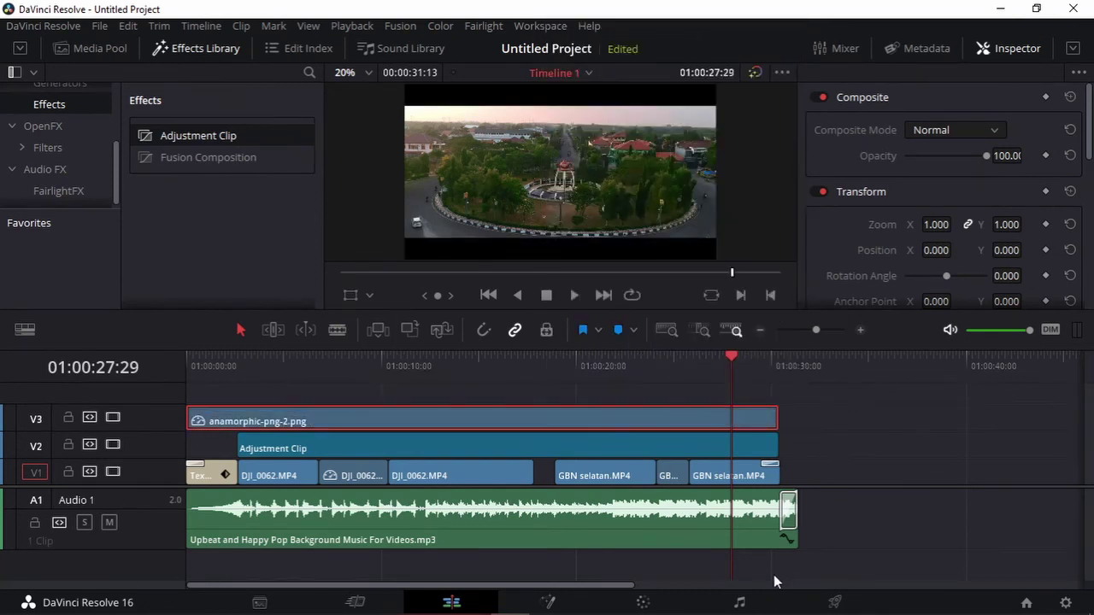
{"action": "left_click", "coordinate": [822, 605]}
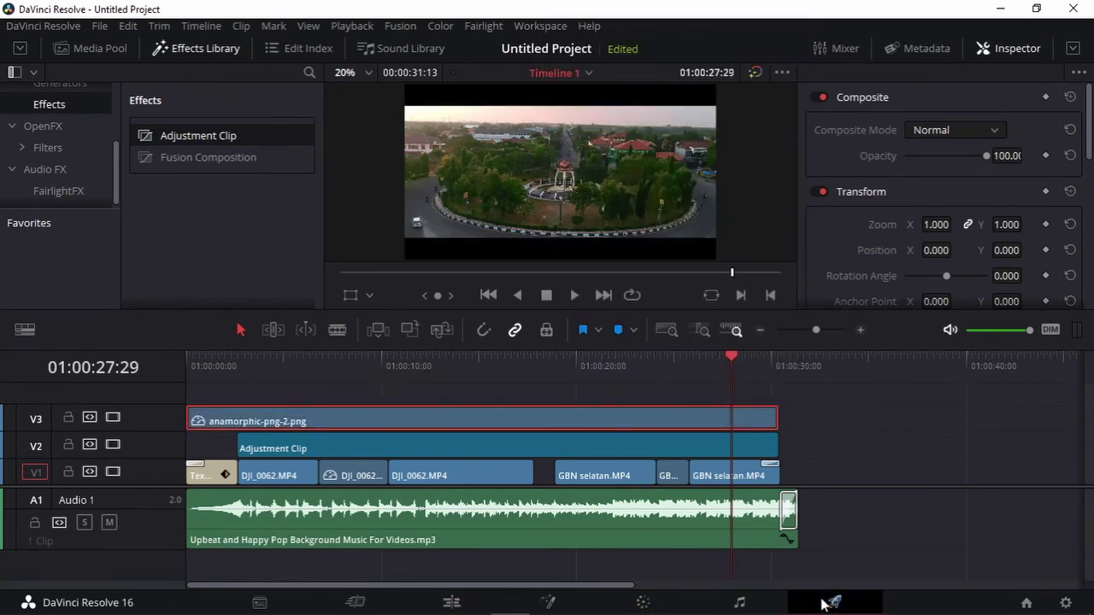
Step: Start from the YouTube 1080p preset, name the file Morning, and save to F:\Davinci Project
{"action": "left_click", "coordinate": [85, 128]}
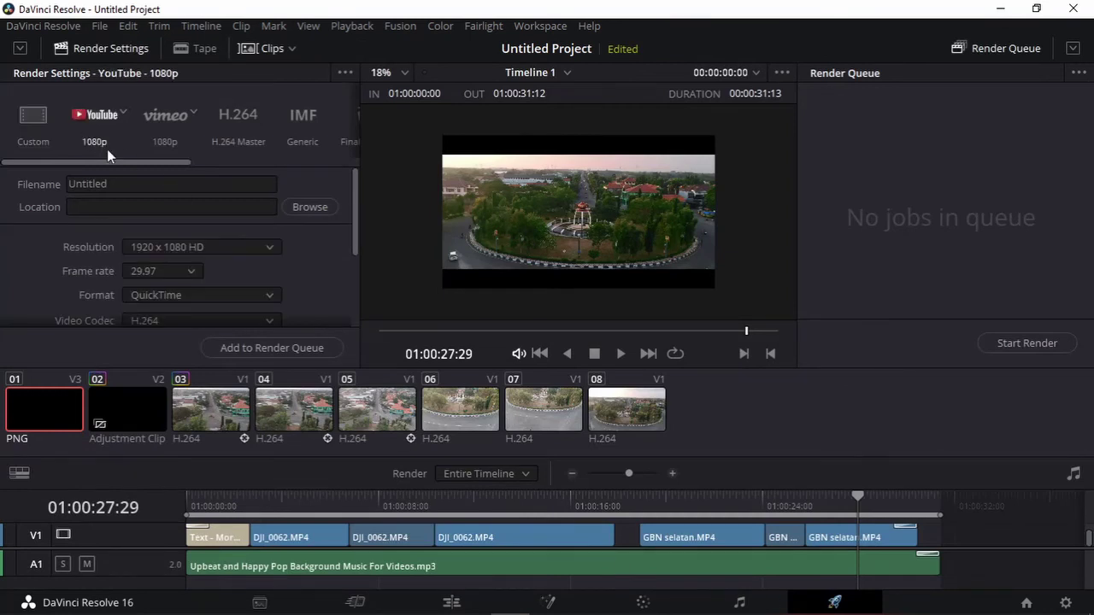
{"action": "left_click", "coordinate": [131, 182]}
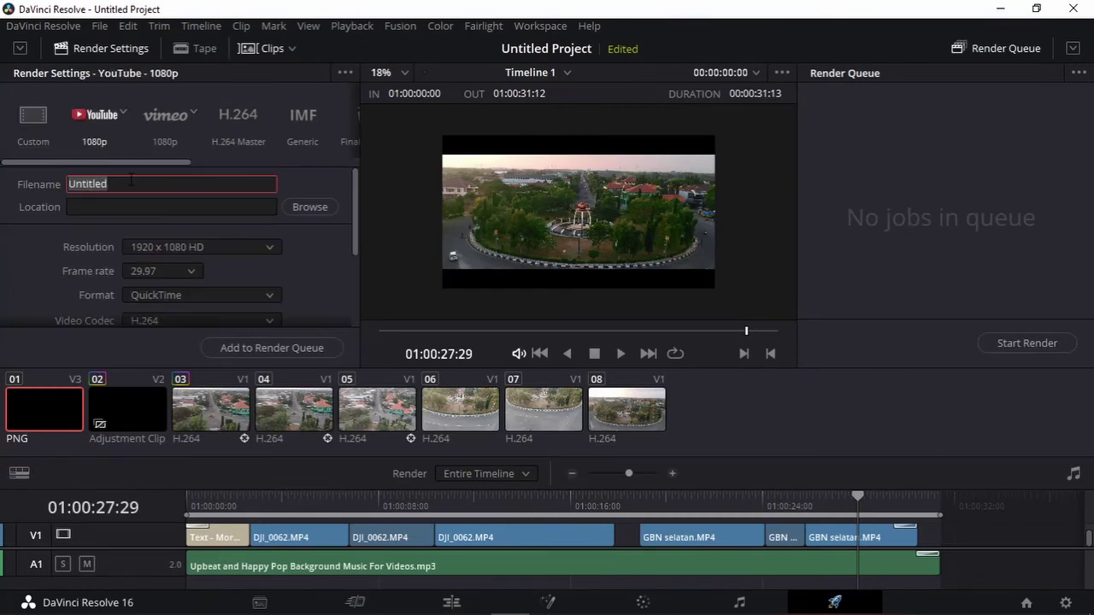
{"action": "type", "text": "Morninh"}
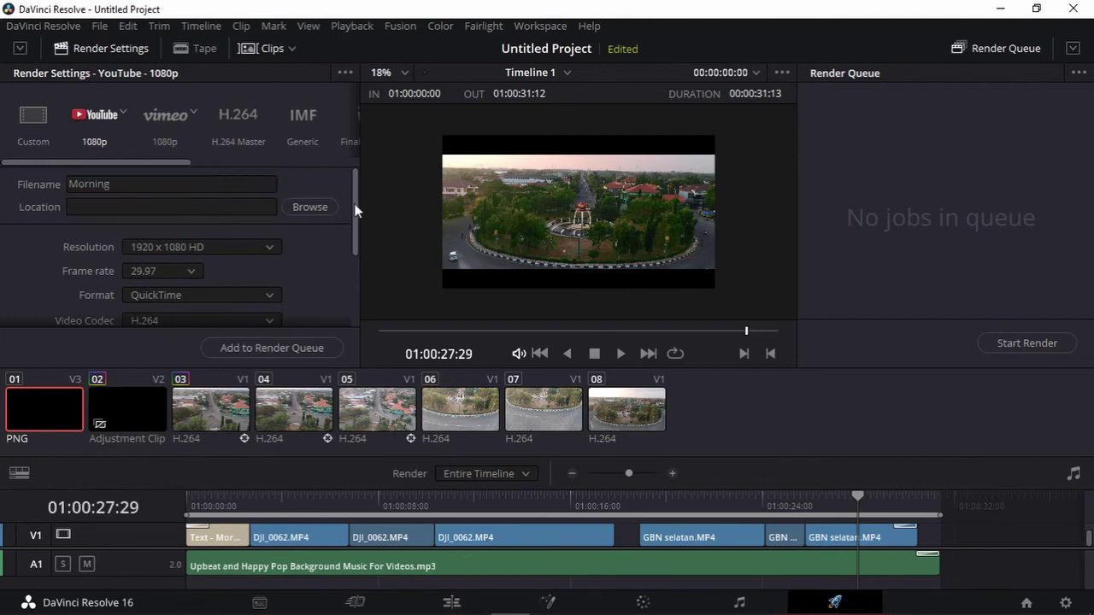
{"action": "left_click", "coordinate": [323, 206]}
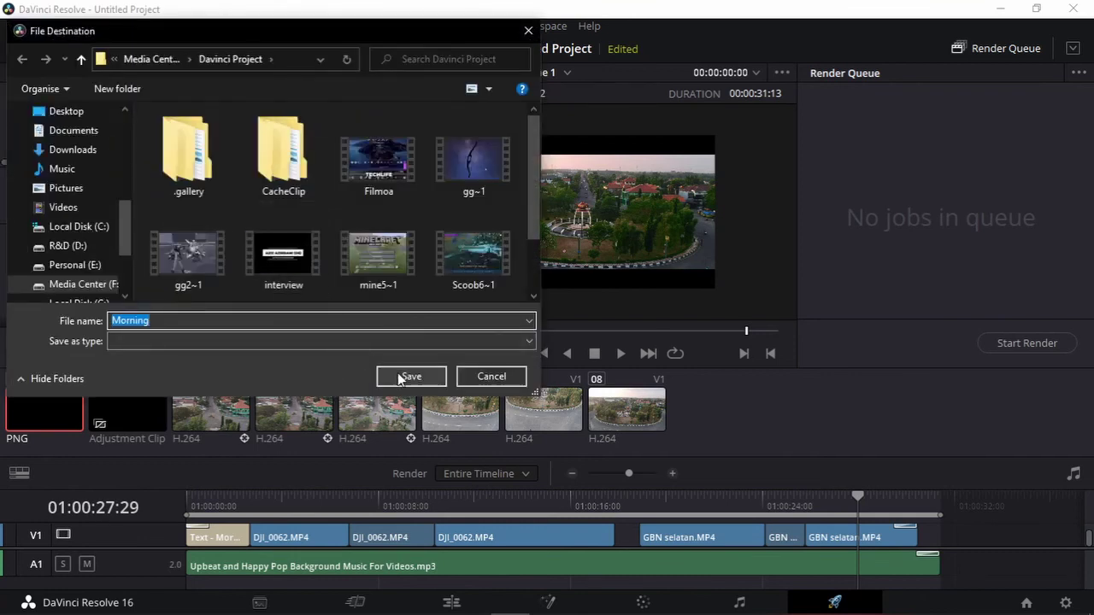
{"action": "left_click", "coordinate": [411, 376]}
Step: Set resolution to 1280 x 720 and format to MP4, then queue the job
{"action": "left_click", "coordinate": [213, 246]}
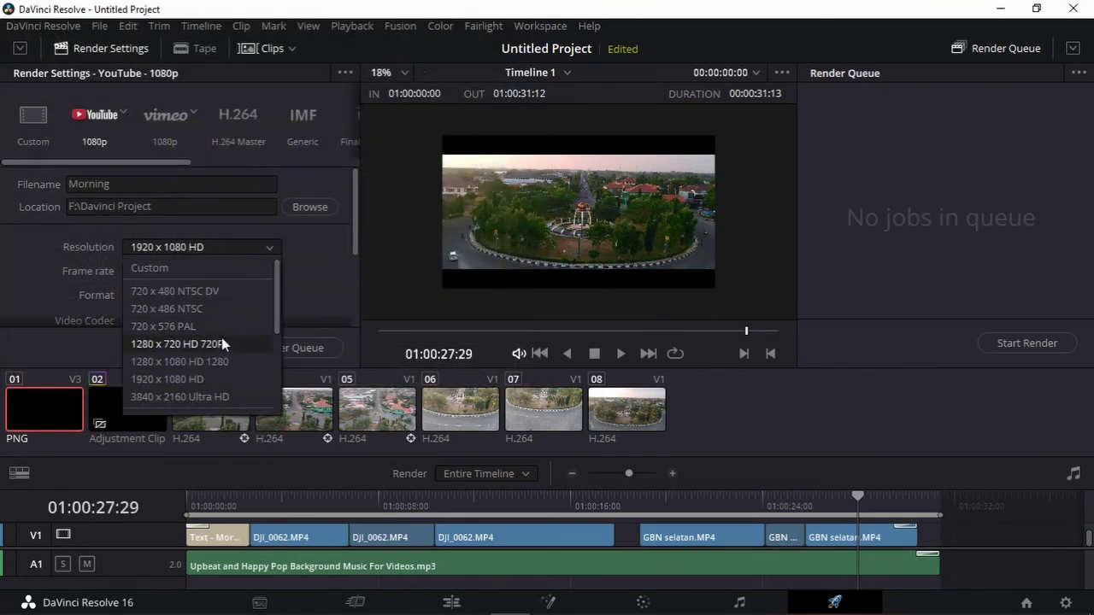
{"action": "left_click", "coordinate": [221, 343]}
{"action": "left_click", "coordinate": [215, 296]}
{"action": "left_click", "coordinate": [211, 316]}
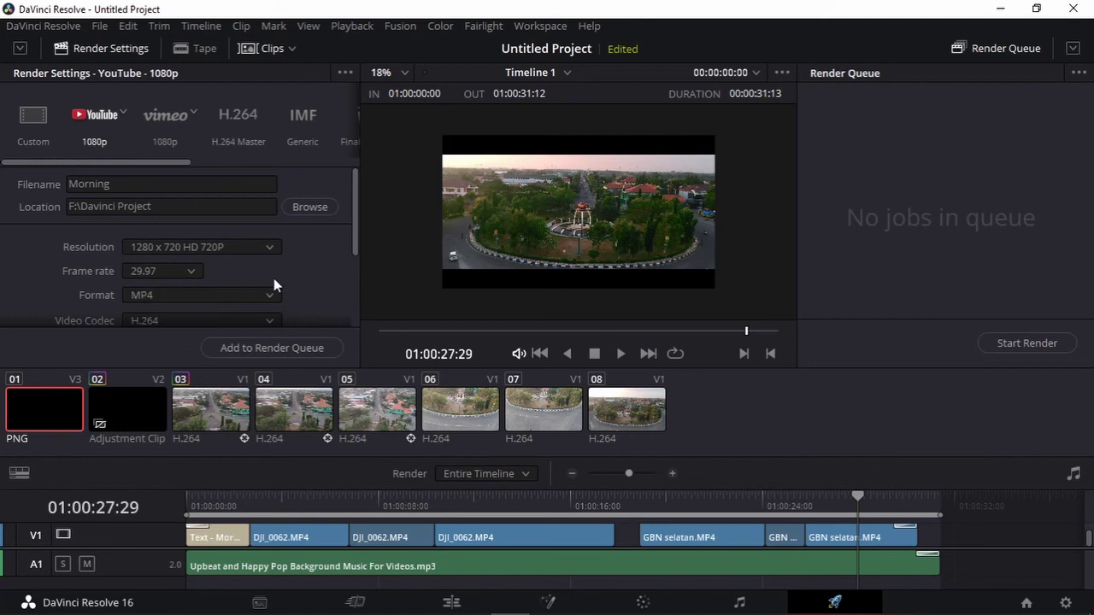
{"action": "left_click", "coordinate": [277, 346]}
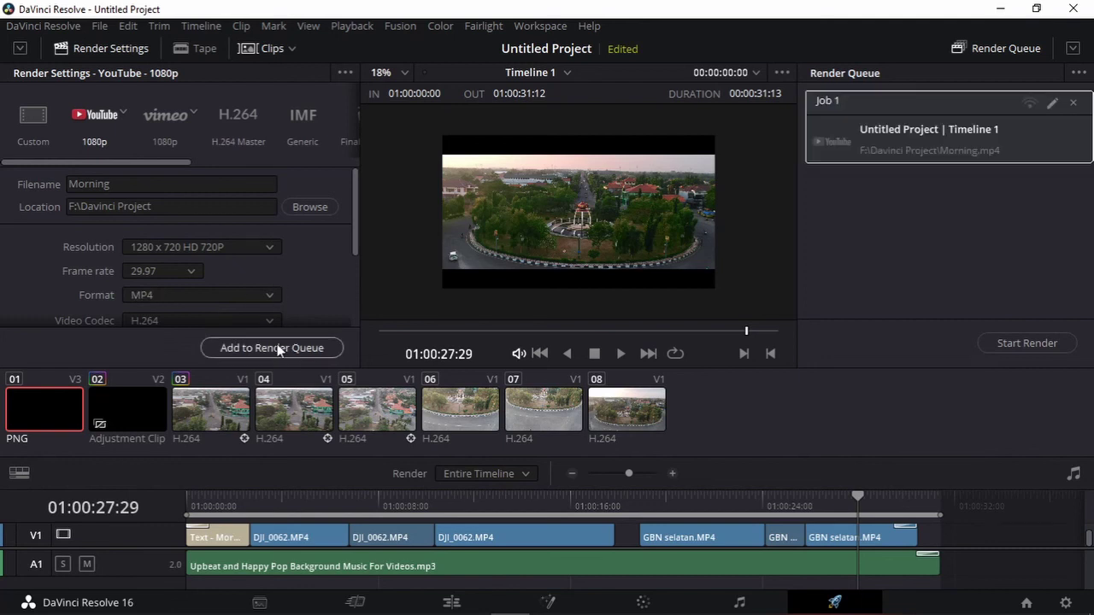
Step: Render Job 1 until Morning.mp4 completes, then bring Resolve back to the front
{"action": "left_click", "coordinate": [1020, 343]}
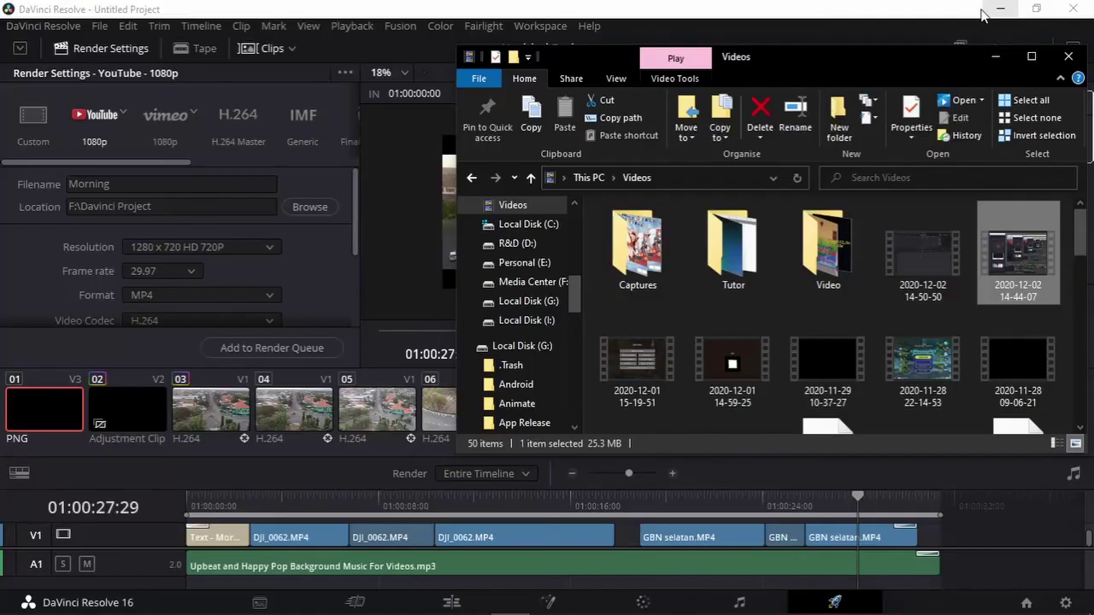
{"action": "left_click", "coordinate": [803, 7]}
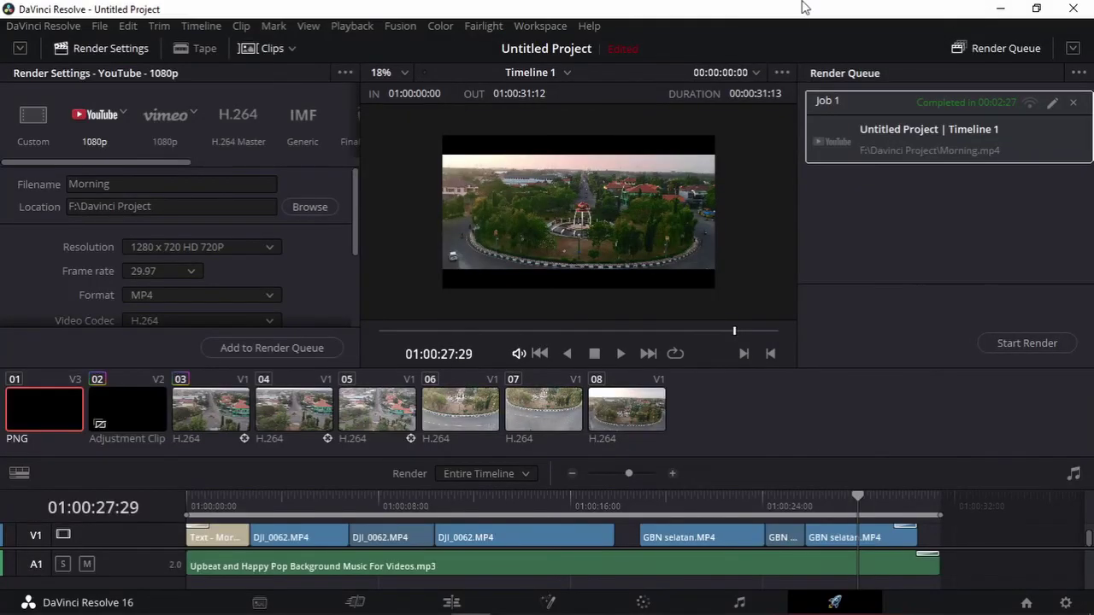